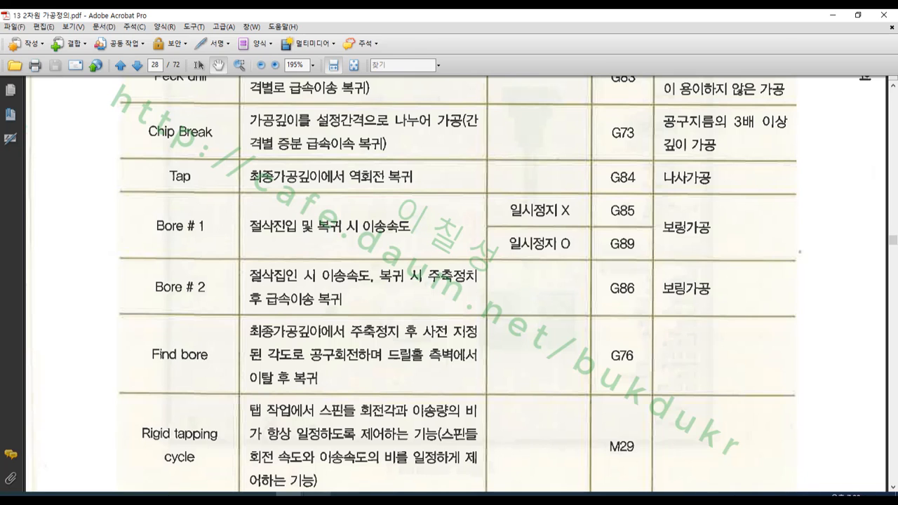
- Switch to Mastercam and draw a circle of diameter 10 to the upper right of the origin
{"action": "left_click", "coordinate": [317, 496]}
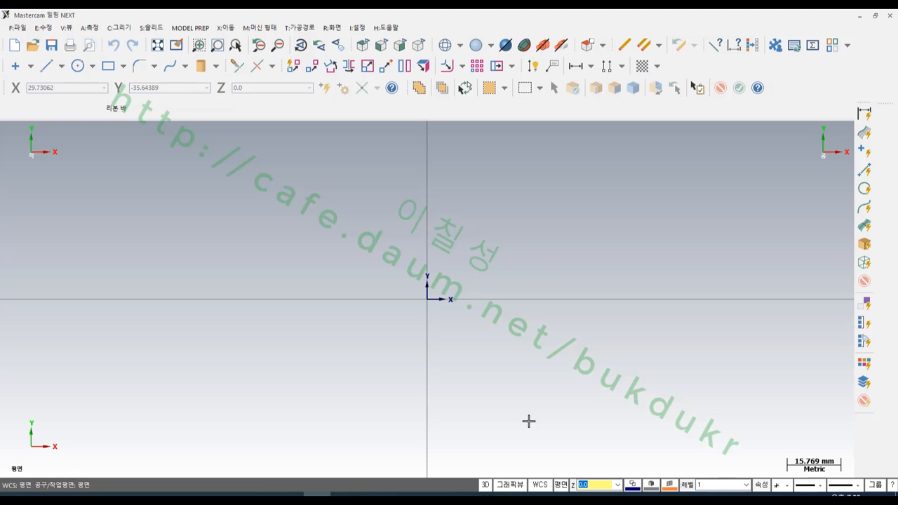
{"action": "left_click", "coordinate": [78, 66]}
{"action": "left_click", "coordinate": [507, 267]}
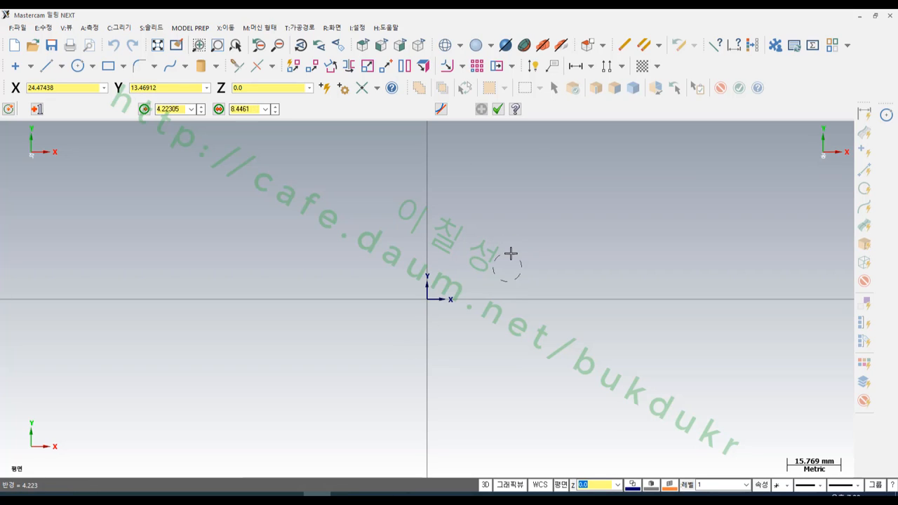
{"action": "left_click", "coordinate": [511, 253]}
{"action": "type", "text": "1"}
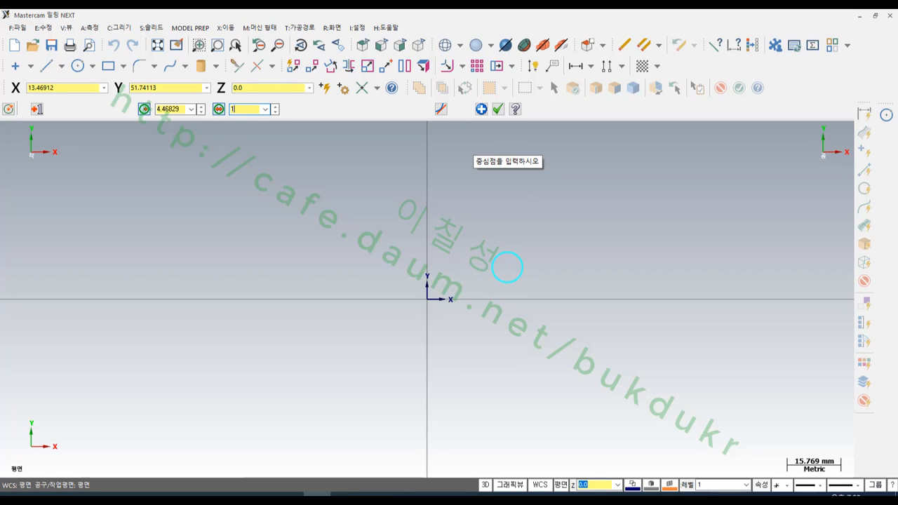
{"action": "type", "text": "0"}
{"action": "key", "text": "Return"}
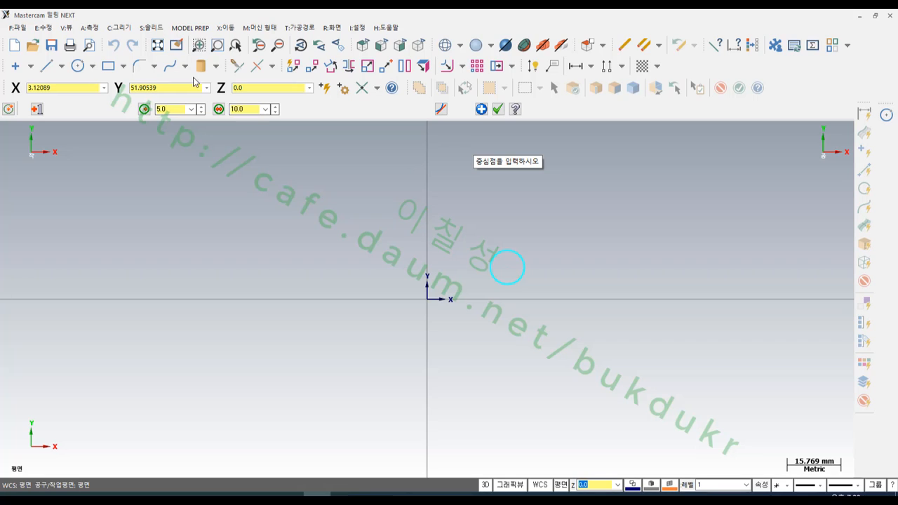
- Lock the diameter at 10 and place four more circles scattered around the origin
{"action": "left_click", "coordinate": [230, 110]}
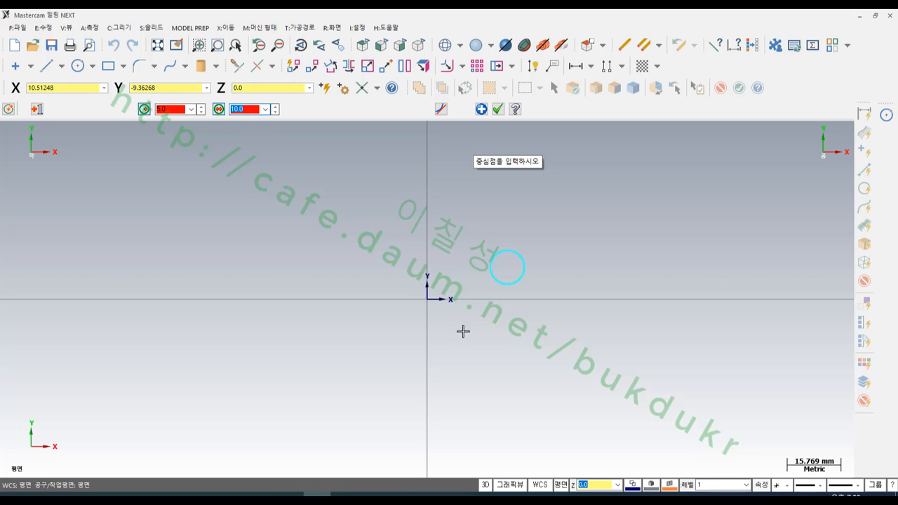
{"action": "left_click", "coordinate": [504, 334]}
{"action": "left_click", "coordinate": [420, 376]}
{"action": "left_click", "coordinate": [362, 263]}
{"action": "left_click", "coordinate": [419, 230]}
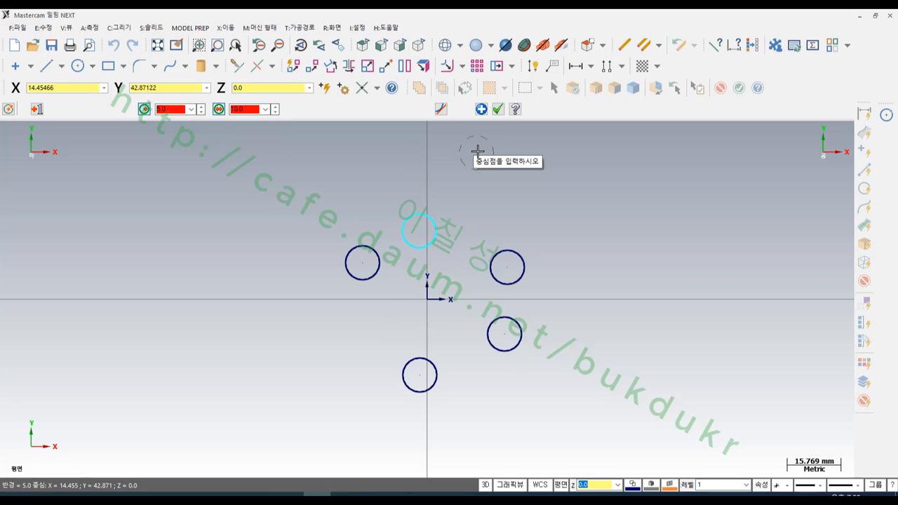
{"action": "left_click", "coordinate": [498, 109]}
{"action": "scroll", "coordinate": [570, 232], "scroll_direction": "down", "scroll_amount": 3}
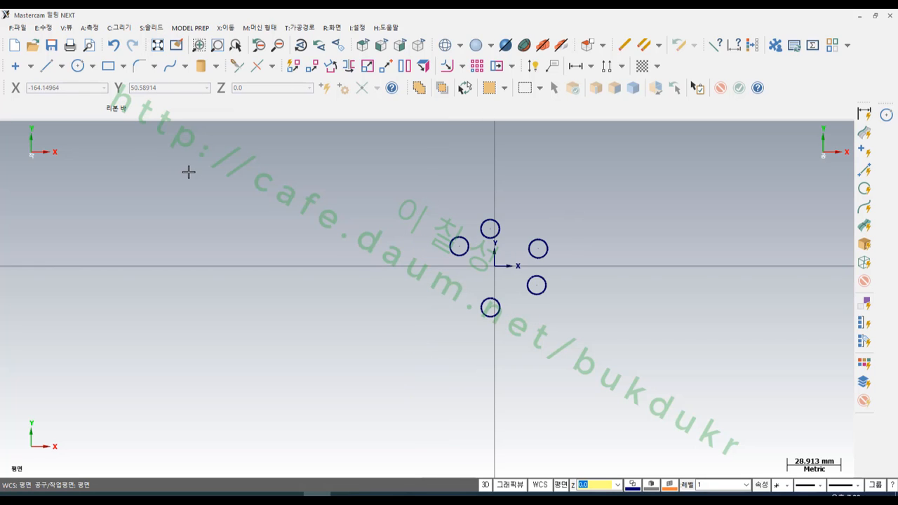
- Show the toolpath manager and create a drill toolpath using all five circles as the drill points
{"action": "key", "text": "alt+o"}
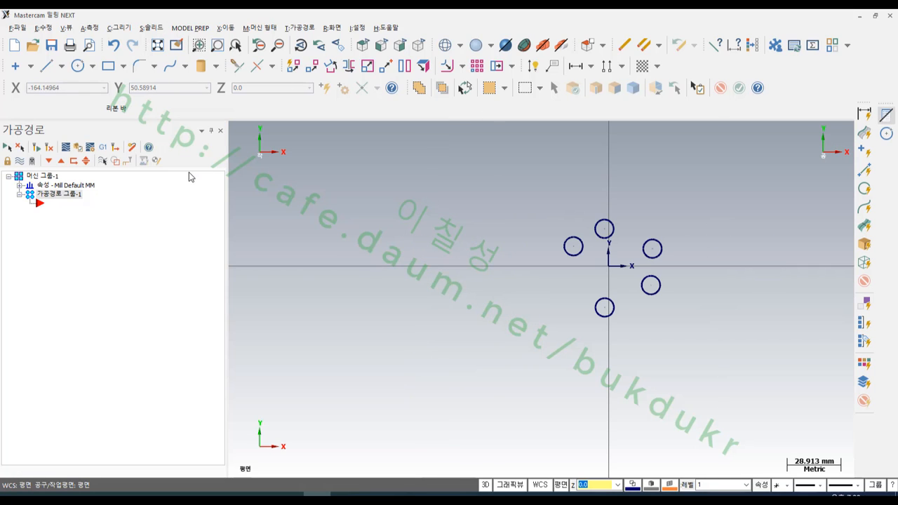
{"action": "scroll", "coordinate": [395, 267], "scroll_direction": "down", "scroll_amount": 5}
{"action": "scroll", "coordinate": [574, 221], "scroll_direction": "up", "scroll_amount": 2}
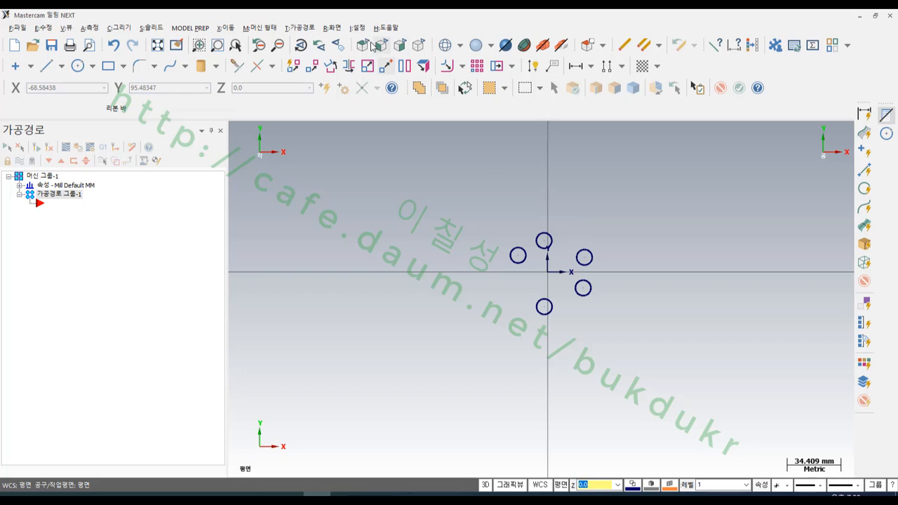
{"action": "left_click", "coordinate": [303, 28]}
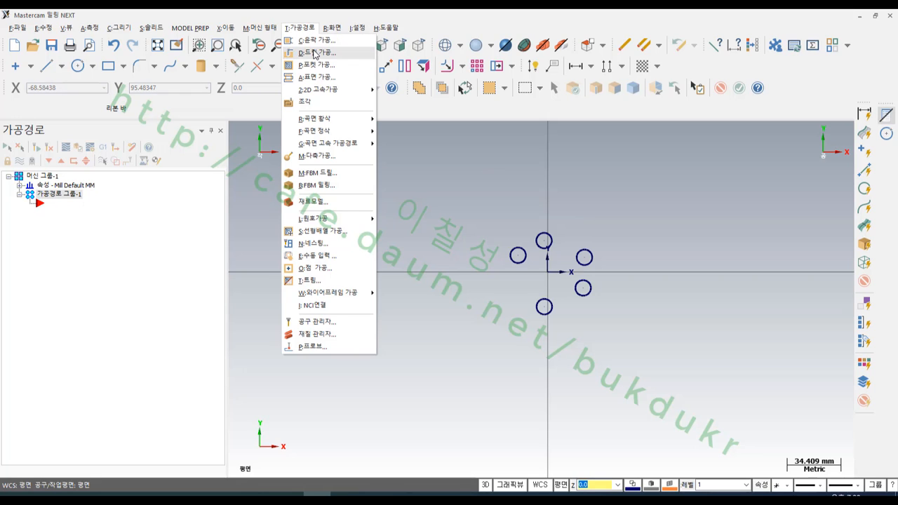
{"action": "left_click", "coordinate": [312, 53]}
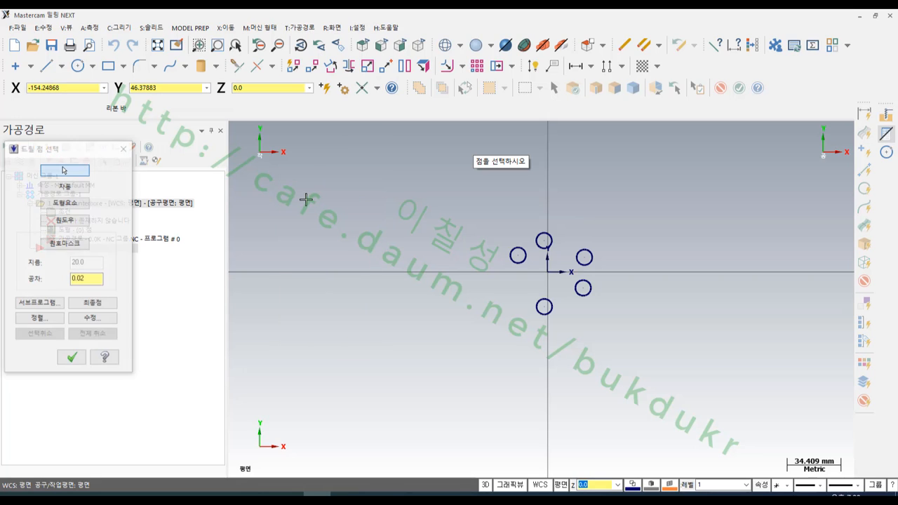
{"action": "left_click", "coordinate": [61, 205]}
{"action": "left_click_drag", "start_coordinate": [640, 360], "coordinate": [457, 204]}
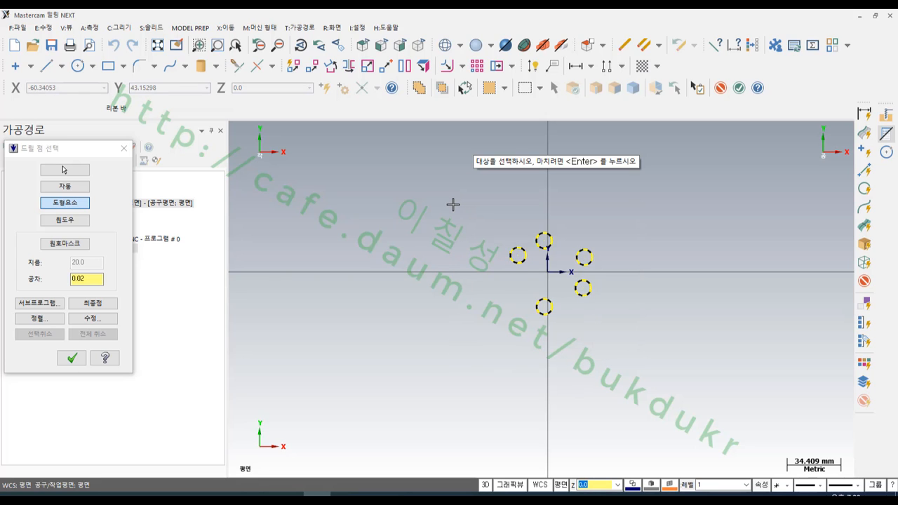
{"action": "key", "text": "Return"}
{"action": "left_click", "coordinate": [71, 359]}
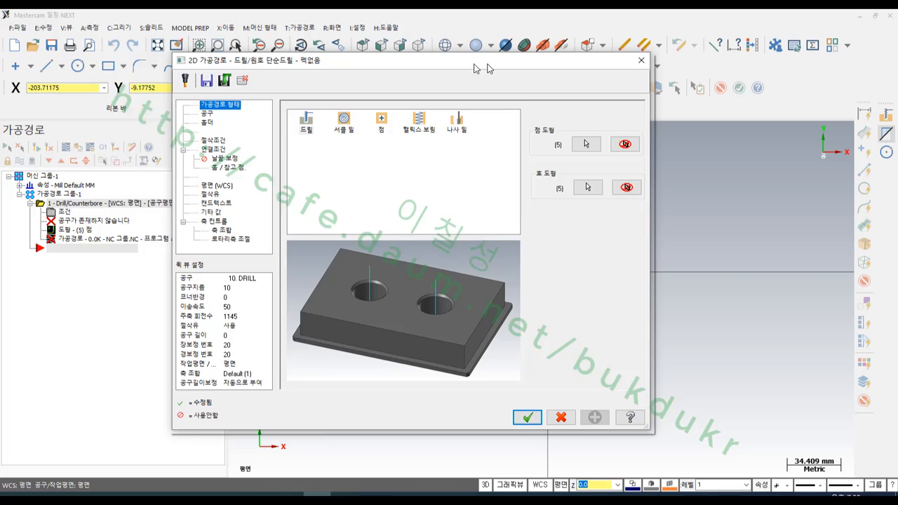
- Filter the tool library to reamers of diameter 10 and assign the 10 mm reamer to the drill toolpath
{"action": "left_click_drag", "start_coordinate": [474, 68], "coordinate": [346, 48]}
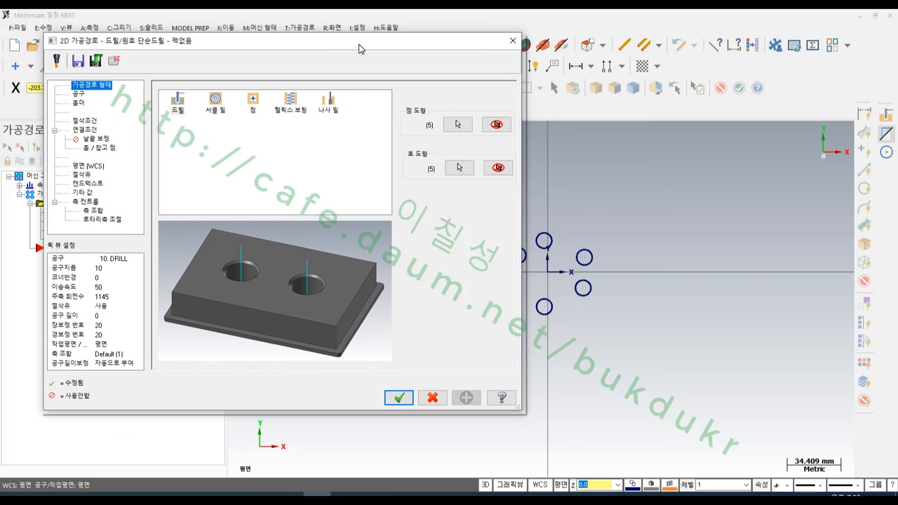
{"action": "left_click", "coordinate": [78, 95]}
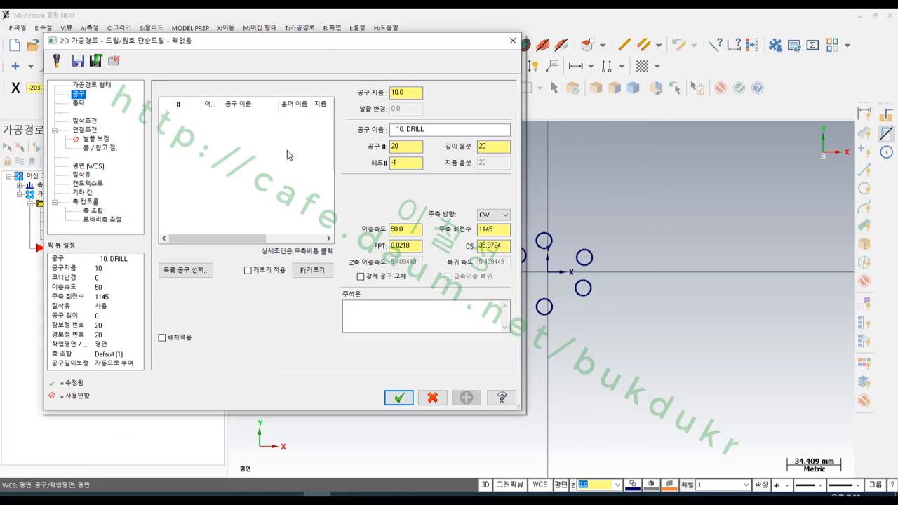
{"action": "left_click", "coordinate": [189, 274]}
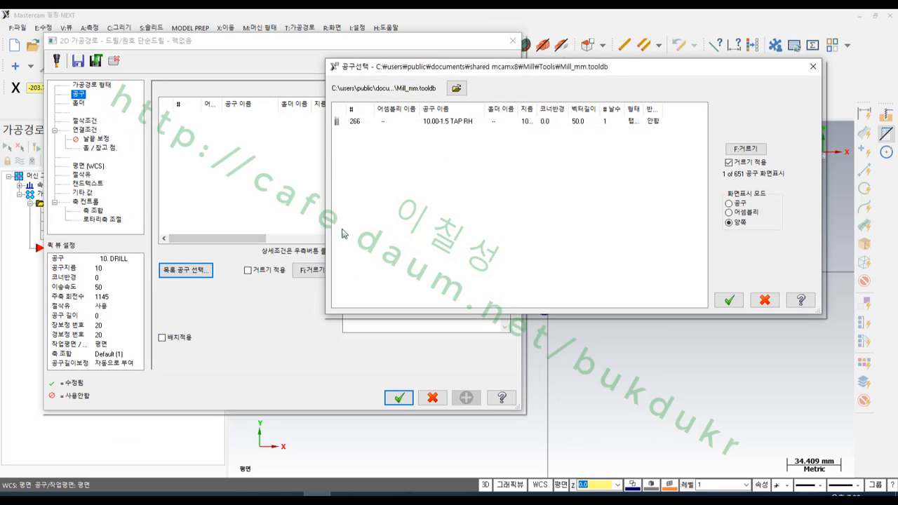
{"action": "left_click", "coordinate": [734, 150]}
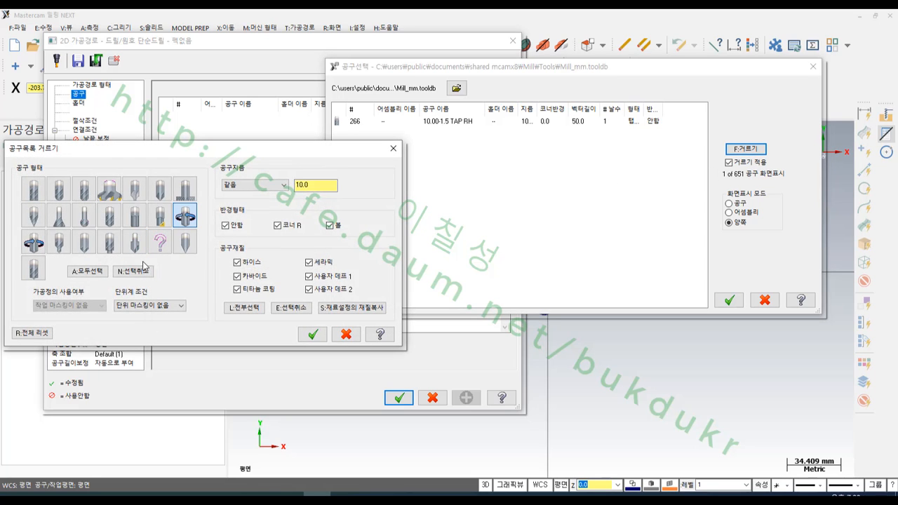
{"action": "left_click", "coordinate": [140, 272]}
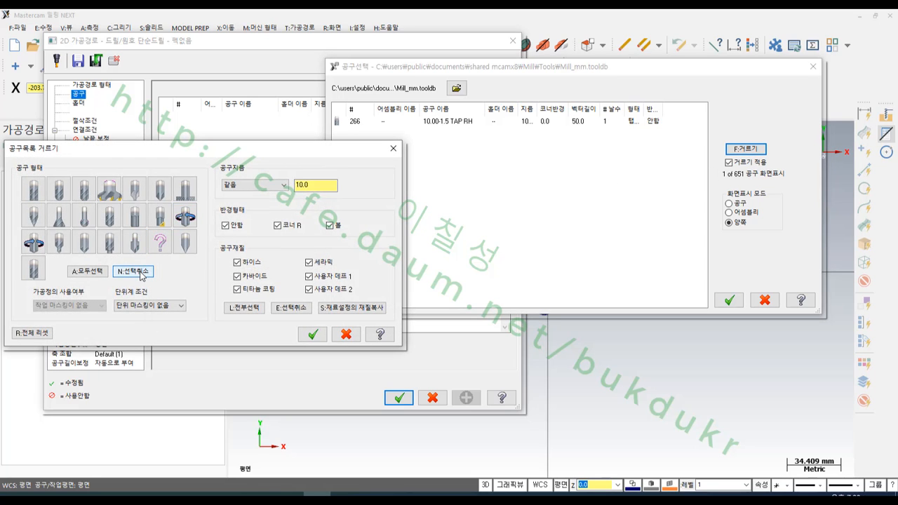
{"action": "left_click", "coordinate": [139, 226]}
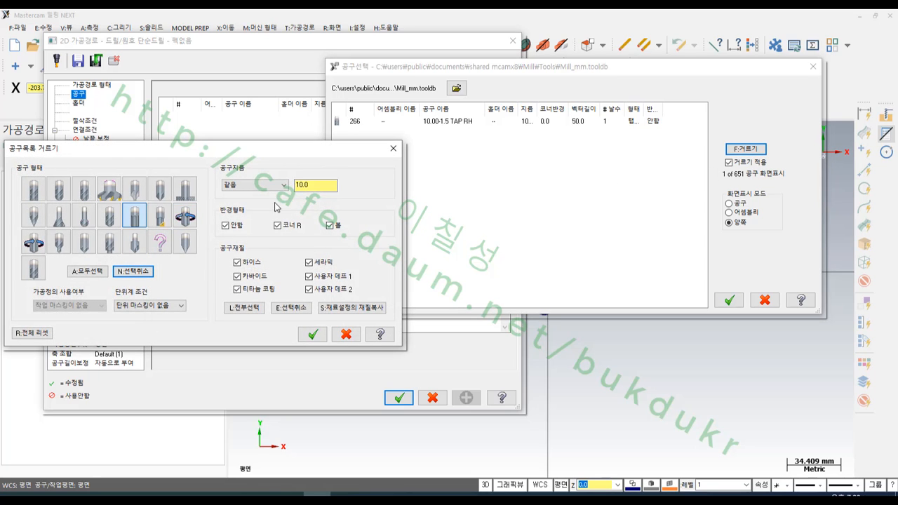
{"action": "left_click", "coordinate": [312, 335]}
{"action": "double_click", "coordinate": [423, 122]}
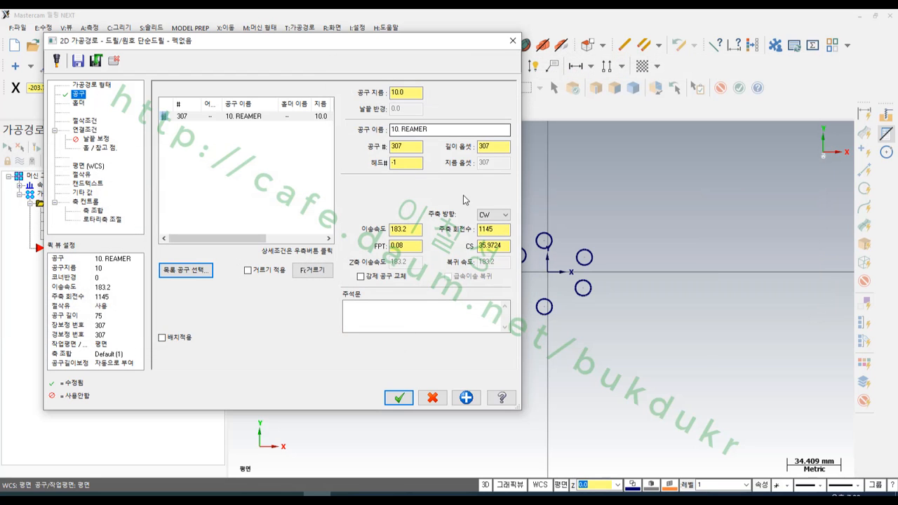
- Set the reamer's tool number and length offset both to 1
{"action": "left_click_drag", "start_coordinate": [414, 148], "coordinate": [375, 152]}
{"action": "type", "text": "1"}
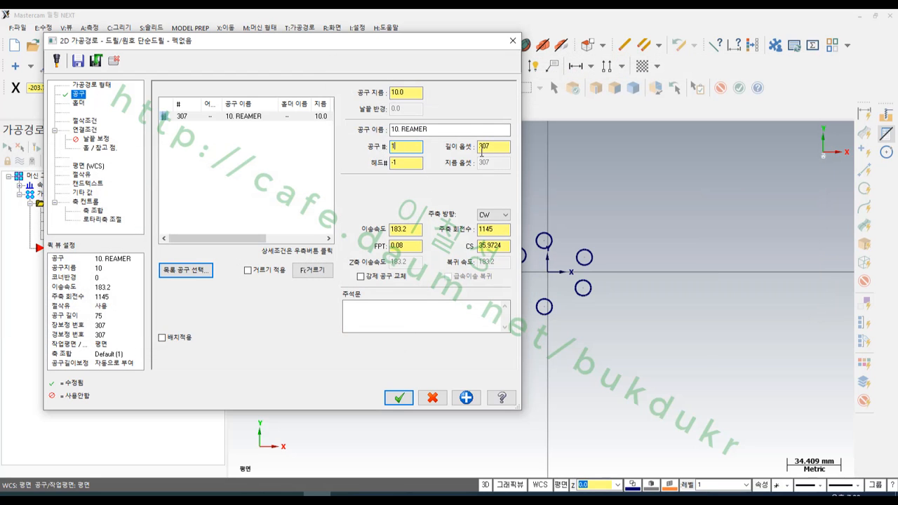
{"action": "double_click", "coordinate": [481, 149]}
{"action": "type", "text": "1"}
{"action": "left_click", "coordinate": [418, 164]}
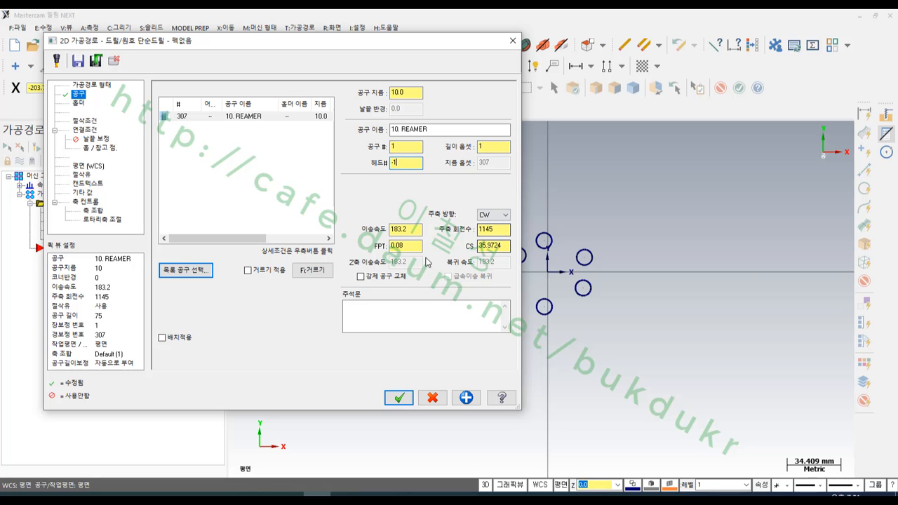
- Set the drilling cycle in the cut parameters to Bore #1 (feed-out)
{"action": "left_click", "coordinate": [88, 121]}
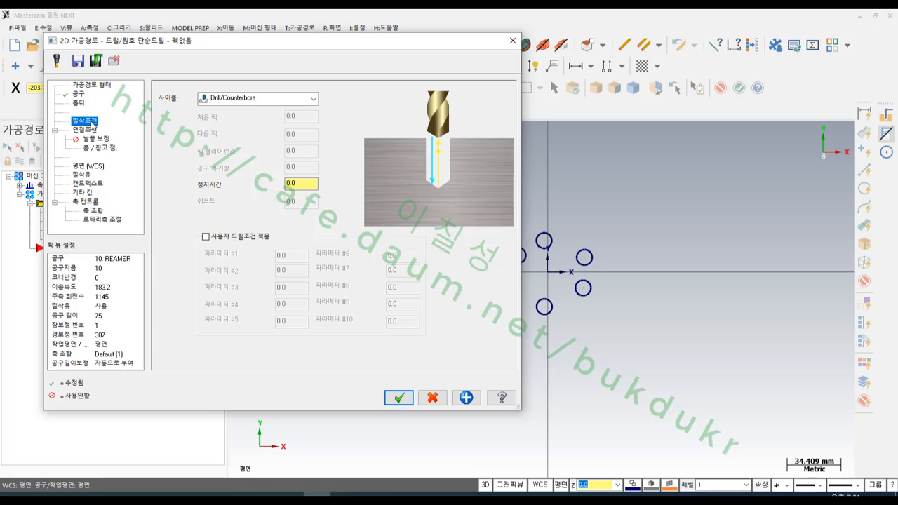
{"action": "left_click", "coordinate": [252, 100]}
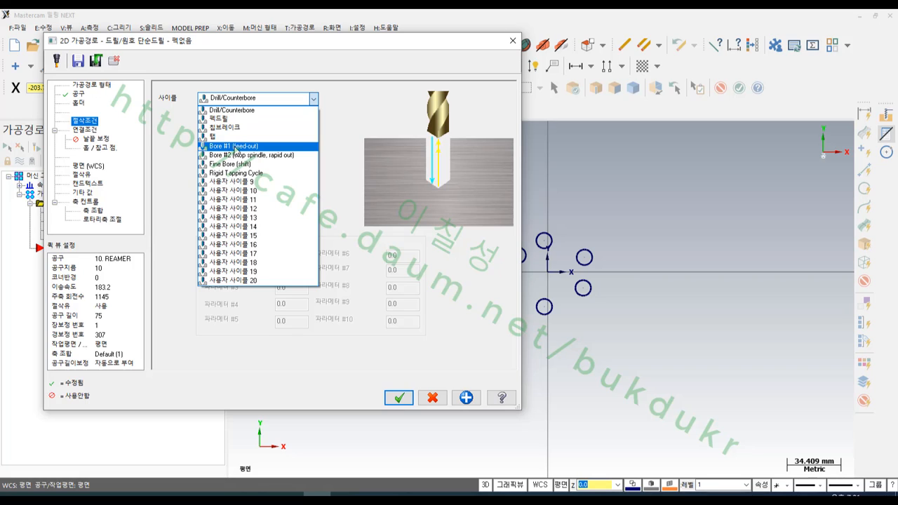
{"action": "left_click", "coordinate": [235, 145]}
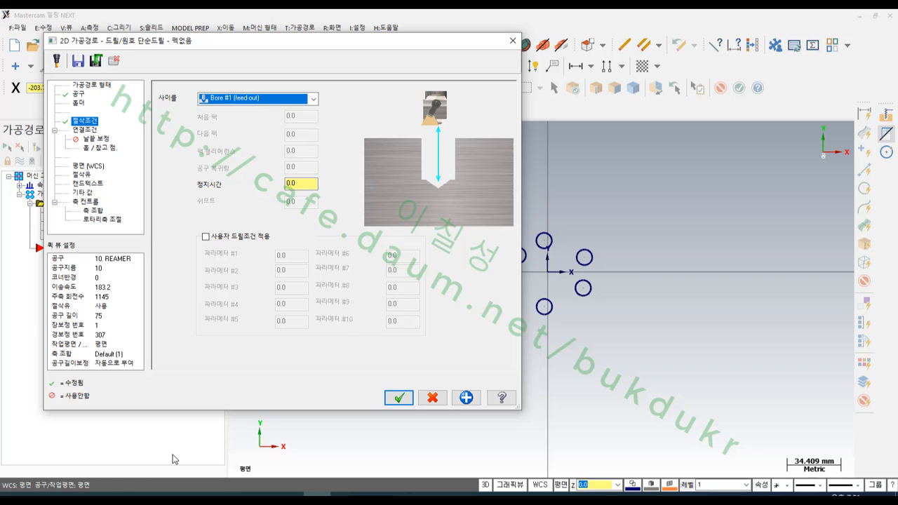
{"action": "left_click", "coordinate": [70, 496]}
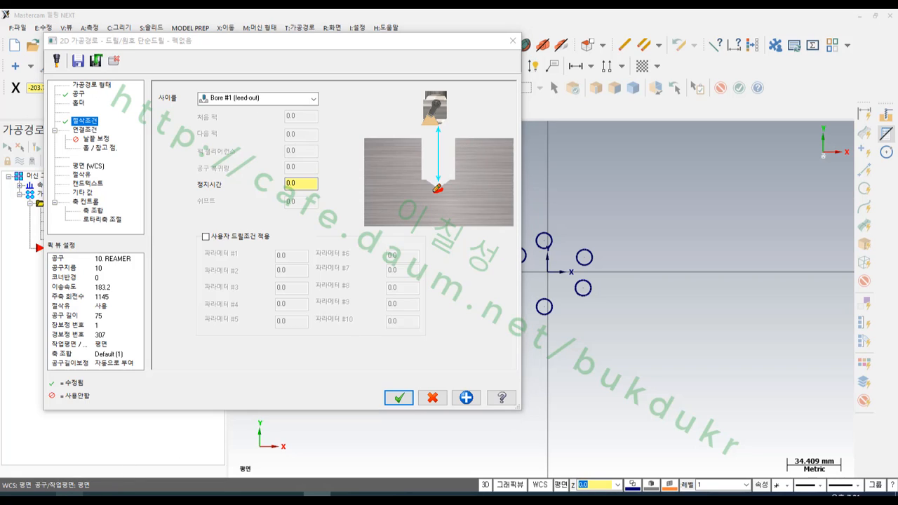
{"action": "mouse_move", "coordinate": [436, 189]}
{"action": "left_mouse_down"}
{"action": "mouse_move", "coordinate": [455, 126]}
{"action": "mouse_move", "coordinate": [450, 182]}
{"action": "left_mouse_up"}
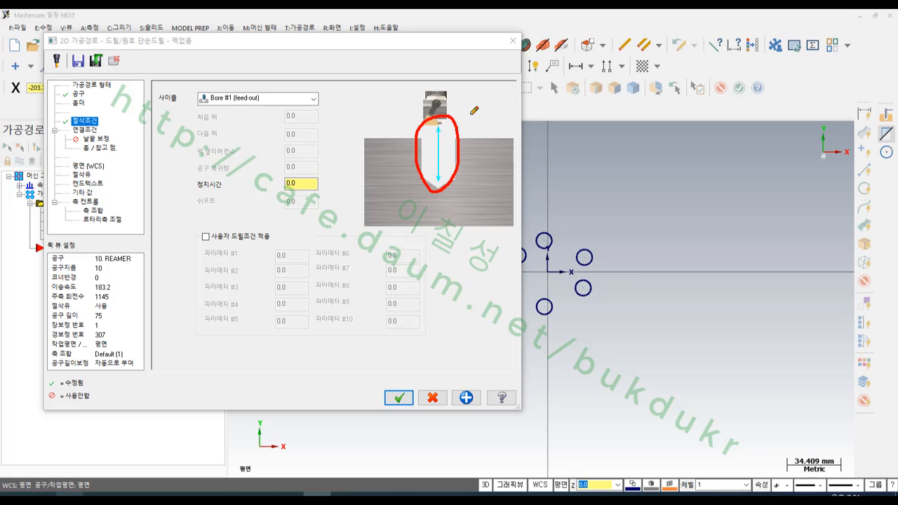
{"action": "right_click", "coordinate": [390, 99]}
{"action": "left_click", "coordinate": [410, 221]}
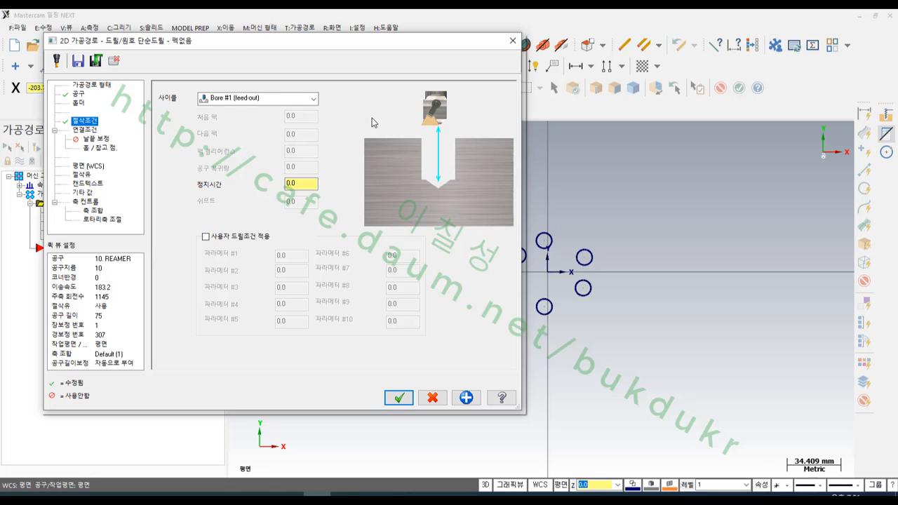
{"action": "left_click", "coordinate": [303, 184]}
{"action": "double_click", "coordinate": [298, 184]}
{"action": "left_click", "coordinate": [73, 495]}
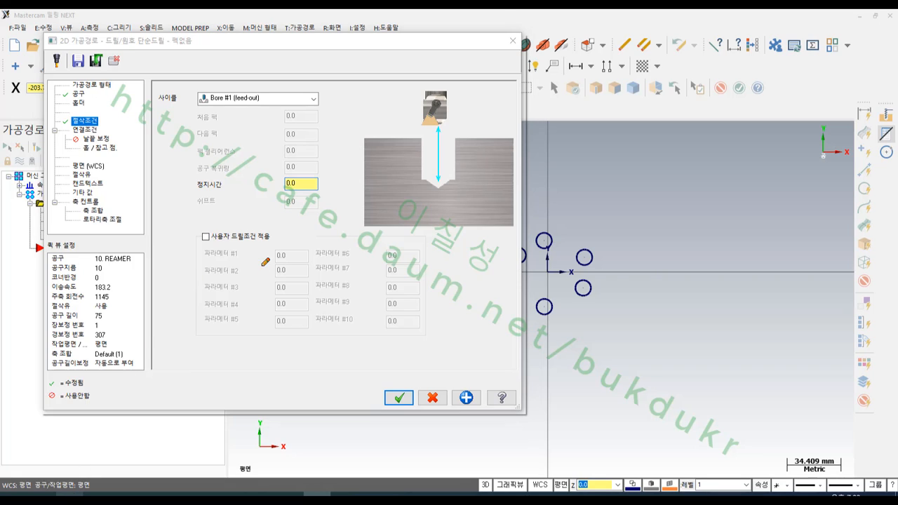
{"action": "mouse_move", "coordinate": [262, 265]}
{"action": "left_mouse_down"}
{"action": "mouse_move", "coordinate": [246, 282]}
{"action": "mouse_move", "coordinate": [262, 331]}
{"action": "left_mouse_up"}
{"action": "mouse_move", "coordinate": [326, 244]}
{"action": "left_mouse_down"}
{"action": "mouse_move", "coordinate": [314, 284]}
{"action": "mouse_move", "coordinate": [292, 250]}
{"action": "mouse_move", "coordinate": [331, 283]}
{"action": "mouse_move", "coordinate": [382, 245]}
{"action": "left_mouse_up"}
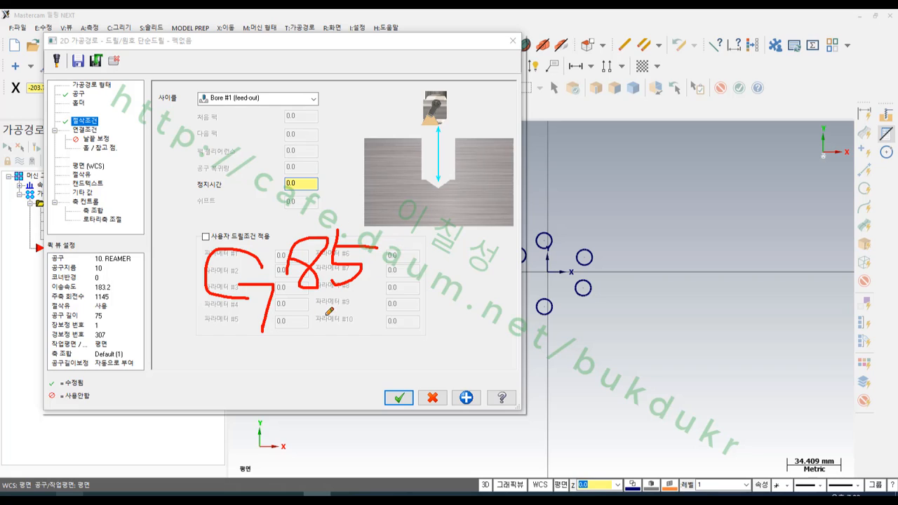
{"action": "left_click_drag", "start_coordinate": [209, 335], "coordinate": [418, 308]}
{"action": "left_click_drag", "start_coordinate": [261, 356], "coordinate": [278, 431]}
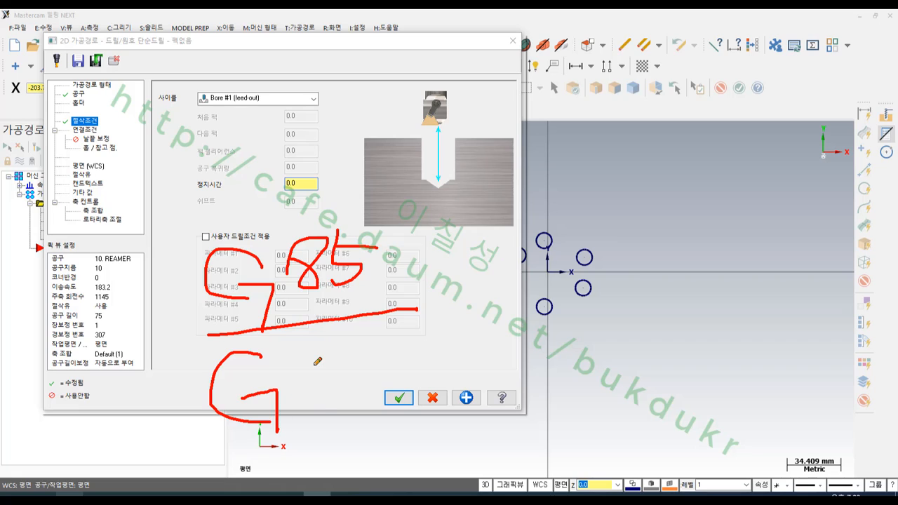
{"action": "left_click_drag", "start_coordinate": [334, 353], "coordinate": [300, 377]}
{"action": "mouse_move", "coordinate": [383, 359]}
{"action": "left_mouse_down"}
{"action": "mouse_move", "coordinate": [356, 368]}
{"action": "mouse_move", "coordinate": [382, 421]}
{"action": "left_mouse_up"}
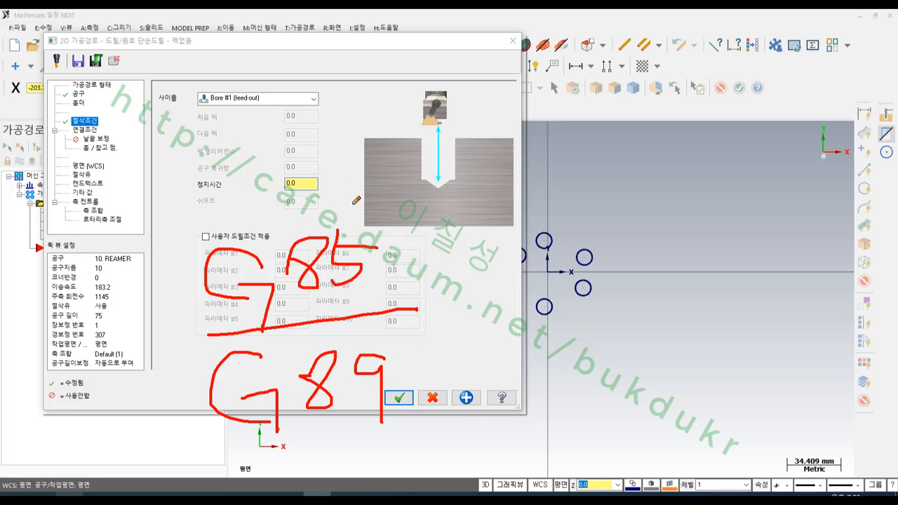
{"action": "left_click_drag", "start_coordinate": [419, 189], "coordinate": [473, 189]}
{"action": "right_click", "coordinate": [477, 212]}
{"action": "left_click", "coordinate": [523, 323]}
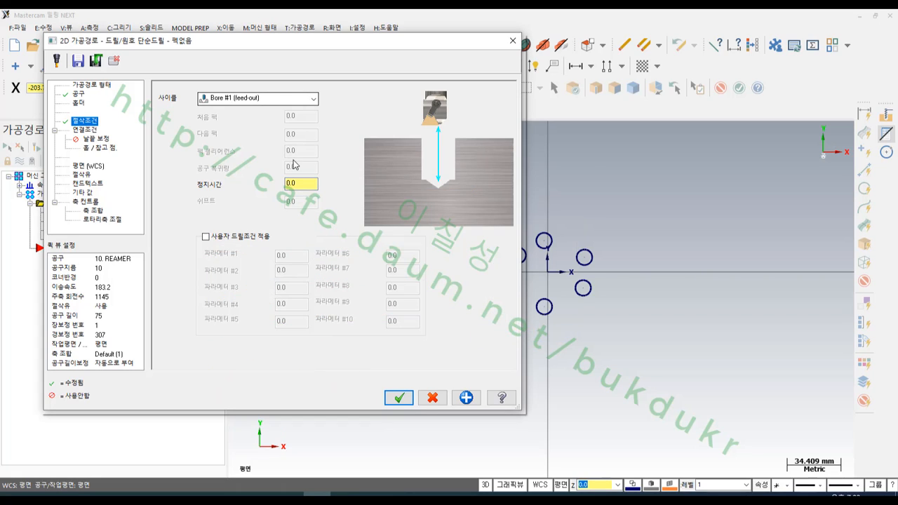
- Try a dwell time of 500 for the Bore #1 cycle and reset it to 0
{"action": "double_click", "coordinate": [295, 183]}
{"action": "type", "text": "5"}
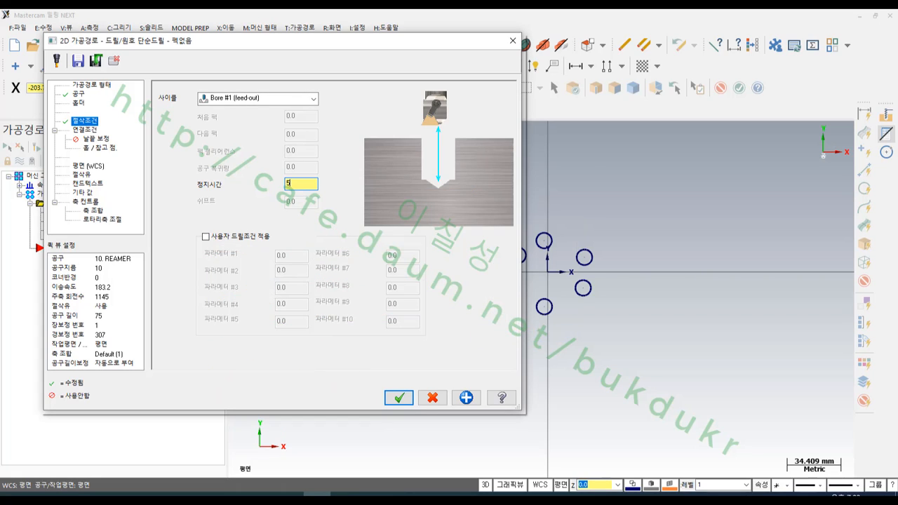
{"action": "type", "text": "00"}
{"action": "key", "text": "Return"}
{"action": "type", "text": "0"}
- In the linking parameters, enable the 50.0 absolute clearance height only at the operation's start and end, and set the retract to 5.0 incremental
{"action": "left_click", "coordinate": [85, 129]}
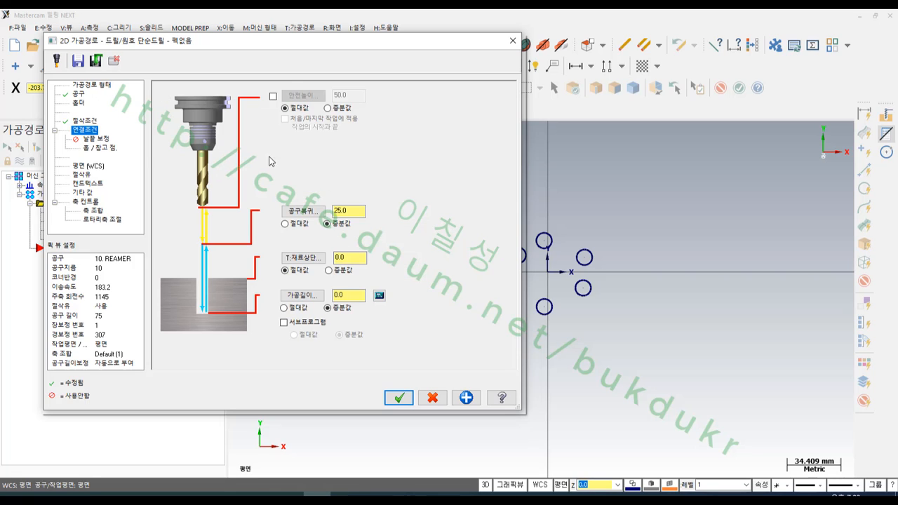
{"action": "left_click", "coordinate": [274, 97]}
{"action": "left_click", "coordinate": [285, 119]}
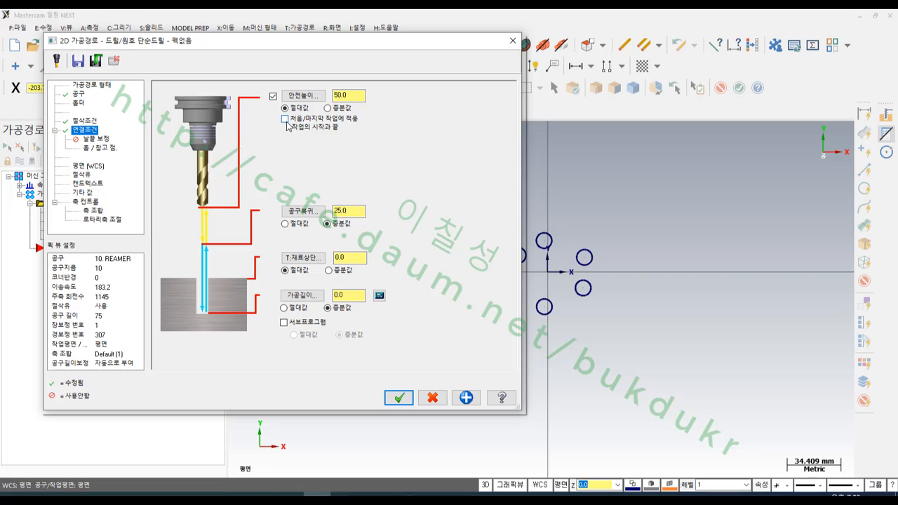
{"action": "left_click", "coordinate": [343, 211]}
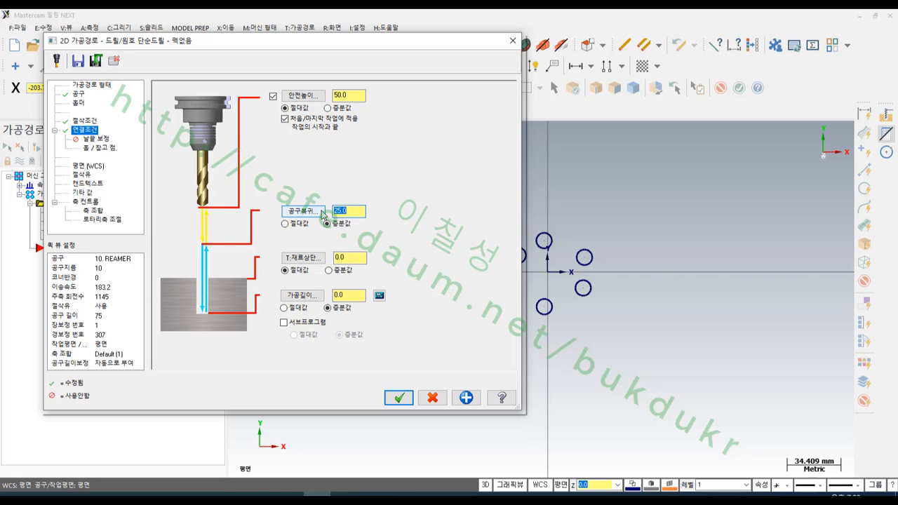
{"action": "type", "text": "5.0"}
- Set the hole depth to -20.0 as an absolute value and accept the toolpath parameters
{"action": "left_click", "coordinate": [351, 257]}
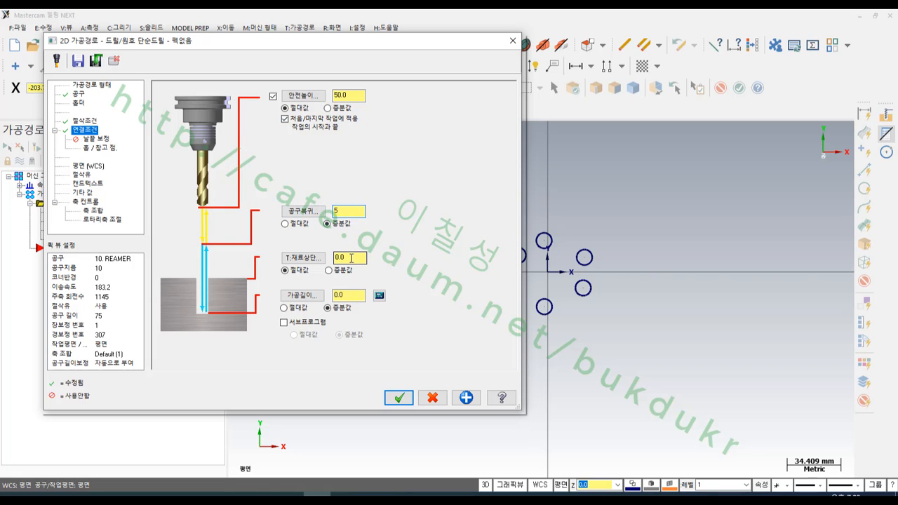
{"action": "left_click", "coordinate": [284, 307]}
{"action": "left_click", "coordinate": [341, 296]}
{"action": "key", "text": "BackSpace"}
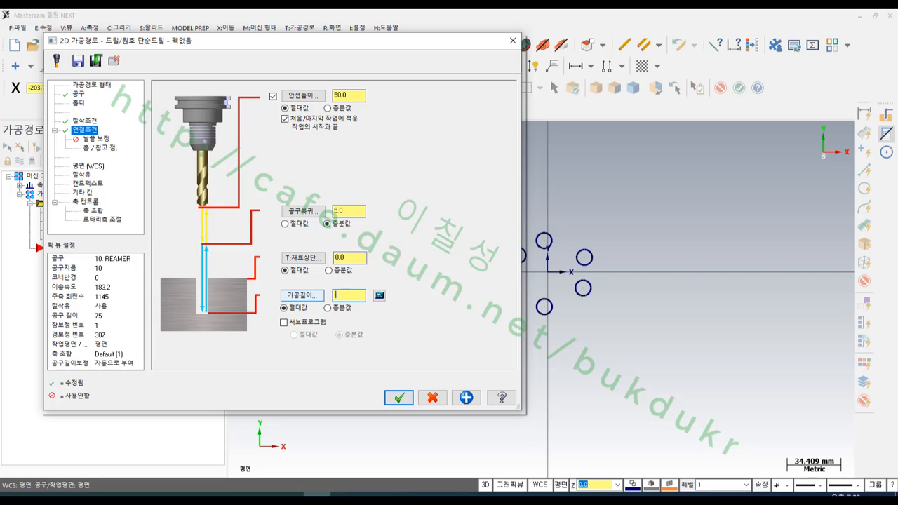
{"action": "left_click", "coordinate": [399, 398]}
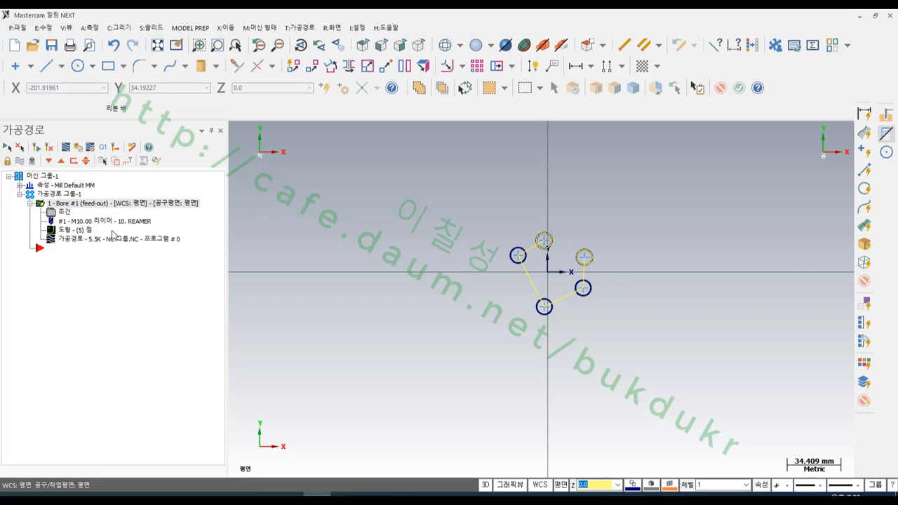
- Post the Bore #1 toolpath to an NC file and inspect the G85 cycle block in CIMCO Edit
{"action": "left_click", "coordinate": [109, 150]}
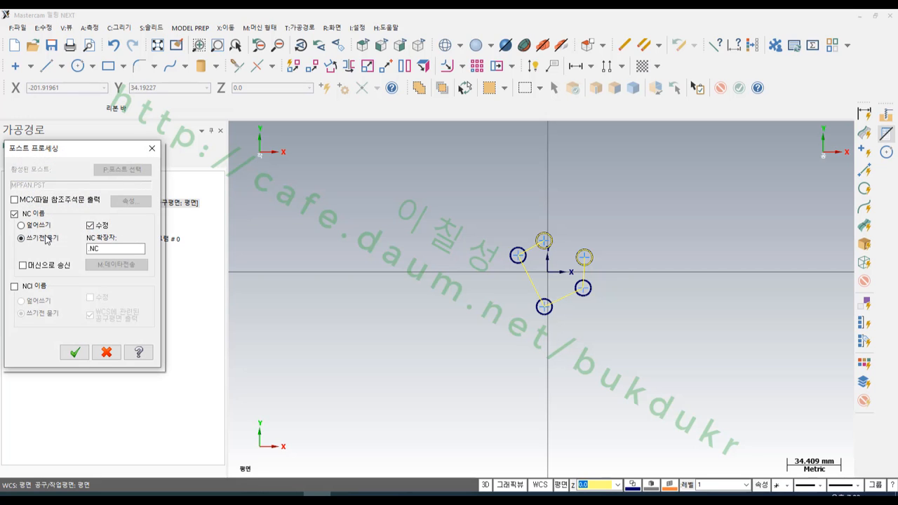
{"action": "left_click", "coordinate": [75, 352]}
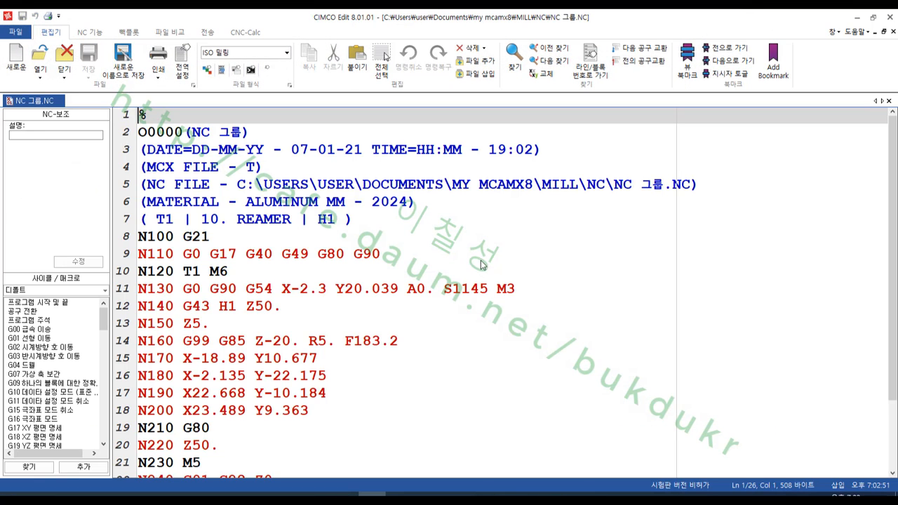
{"action": "left_click", "coordinate": [585, 244]}
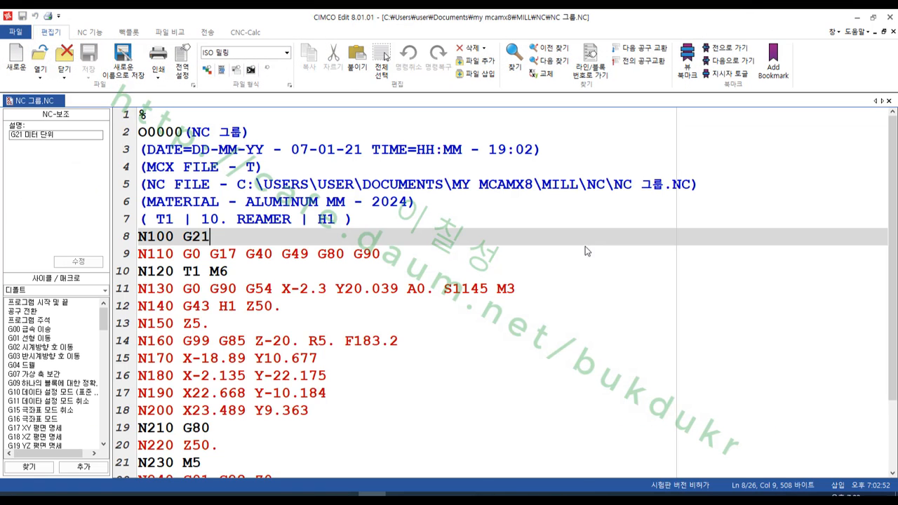
{"action": "double_click", "coordinate": [225, 341]}
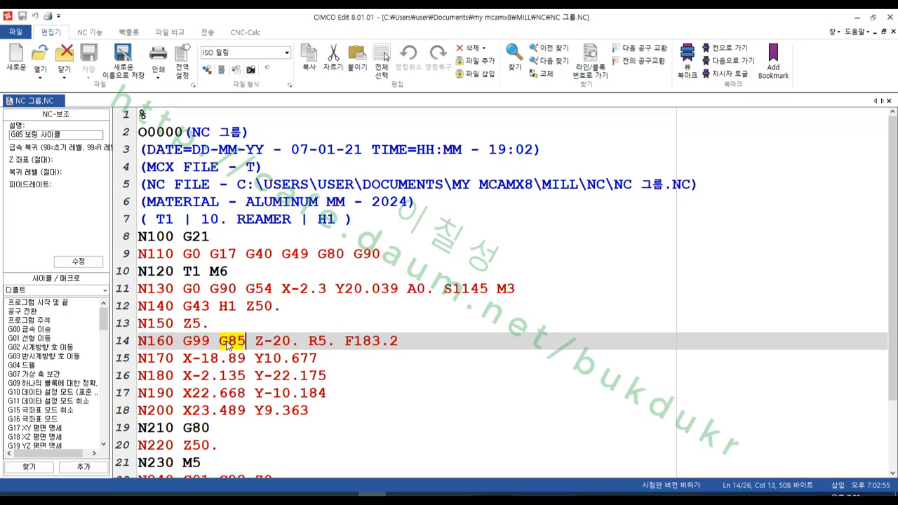
{"action": "mouse_move", "coordinate": [228, 345]}
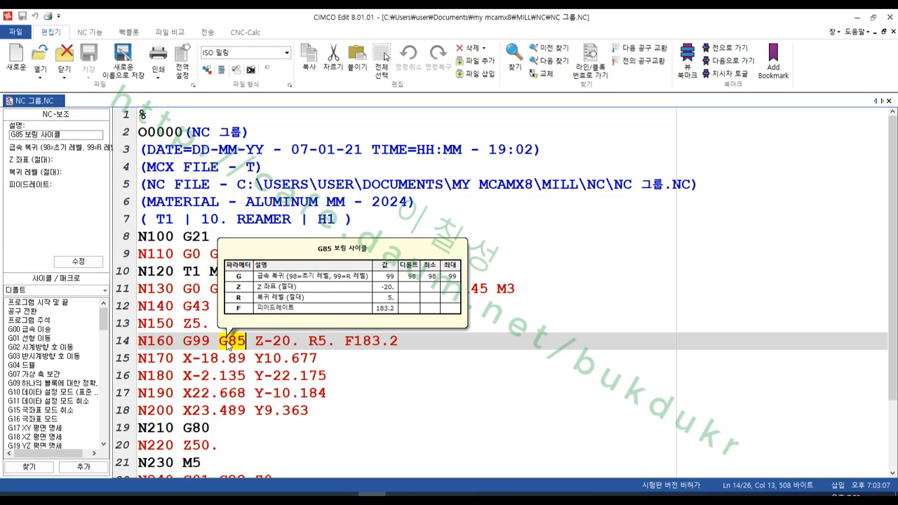
{"action": "left_click", "coordinate": [300, 341]}
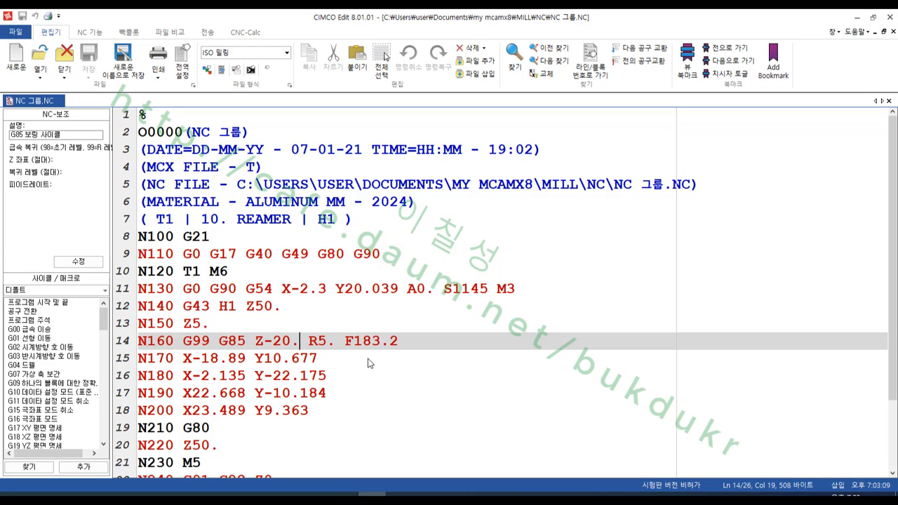
- Switch to the machining manual in Adobe Acrobat and examine the G85 boring cycle, circling the feed-in and feed-out strokes in its tool path figure
{"action": "left_click", "coordinate": [354, 494]}
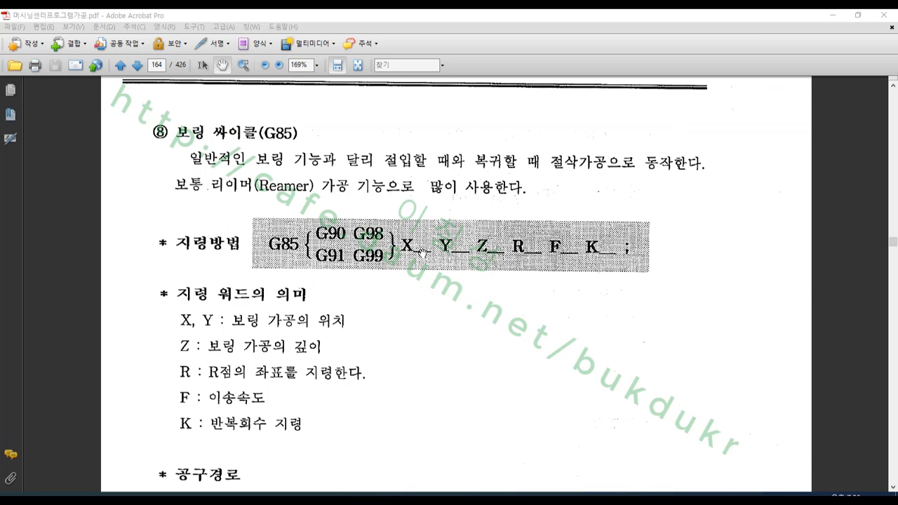
{"action": "scroll", "coordinate": [423, 252], "scroll_direction": "down", "scroll_amount": 10}
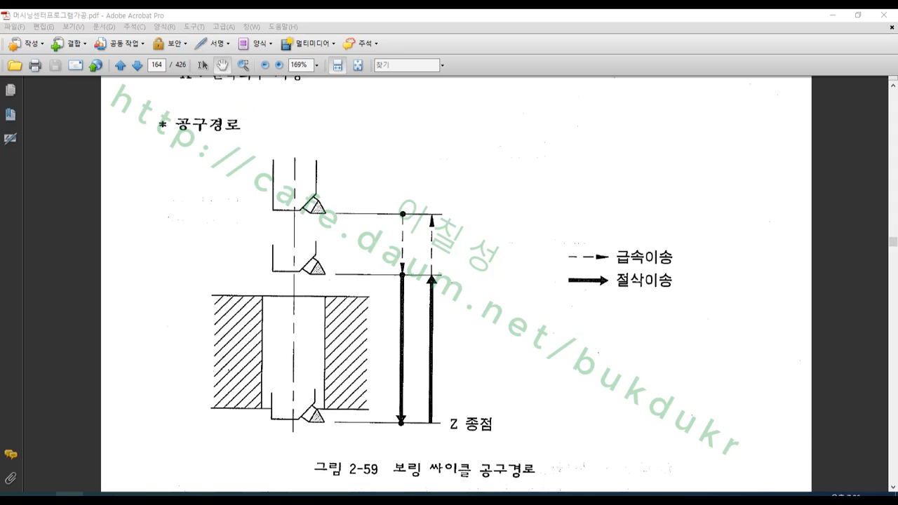
{"action": "mouse_move", "coordinate": [406, 365]}
{"action": "left_mouse_down"}
{"action": "mouse_move", "coordinate": [418, 351]}
{"action": "mouse_move", "coordinate": [398, 372]}
{"action": "mouse_move", "coordinate": [432, 342]}
{"action": "mouse_move", "coordinate": [438, 369]}
{"action": "left_mouse_up"}
{"action": "right_click", "coordinate": [528, 258]}
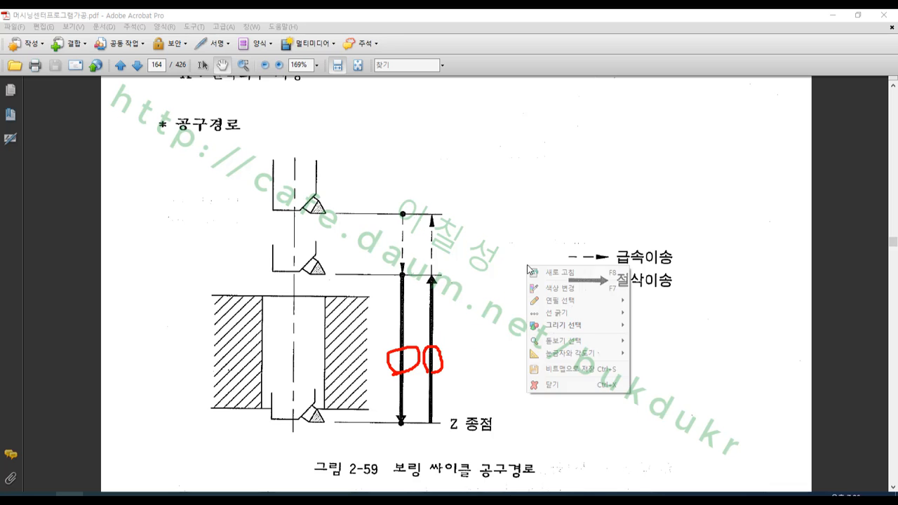
{"action": "left_click", "coordinate": [554, 388]}
- Look through the manual's subsequent boring cycles, from G86 and G87 to the dwell boring cycle in figure 2-63
{"action": "scroll", "coordinate": [591, 334], "scroll_direction": "down", "scroll_amount": 5}
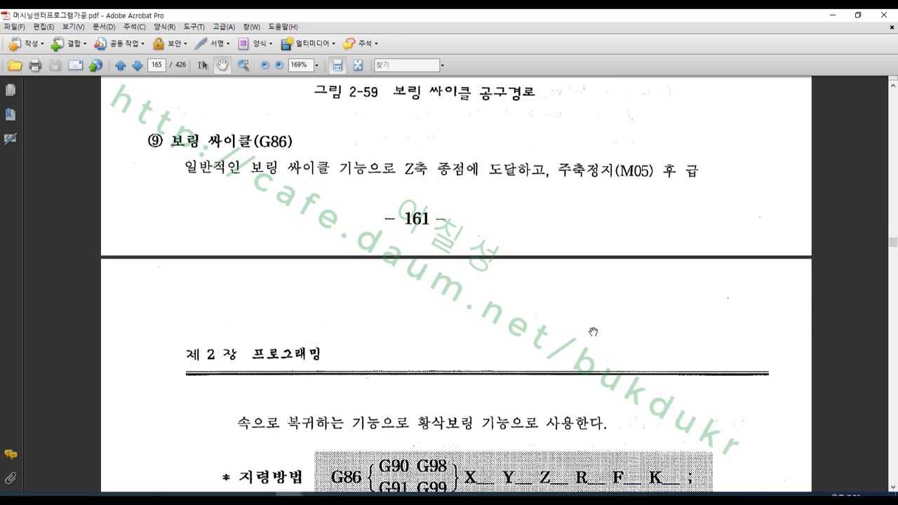
{"action": "scroll", "coordinate": [593, 332], "scroll_direction": "down", "scroll_amount": 5}
{"action": "scroll", "coordinate": [598, 322], "scroll_direction": "down", "scroll_amount": 15}
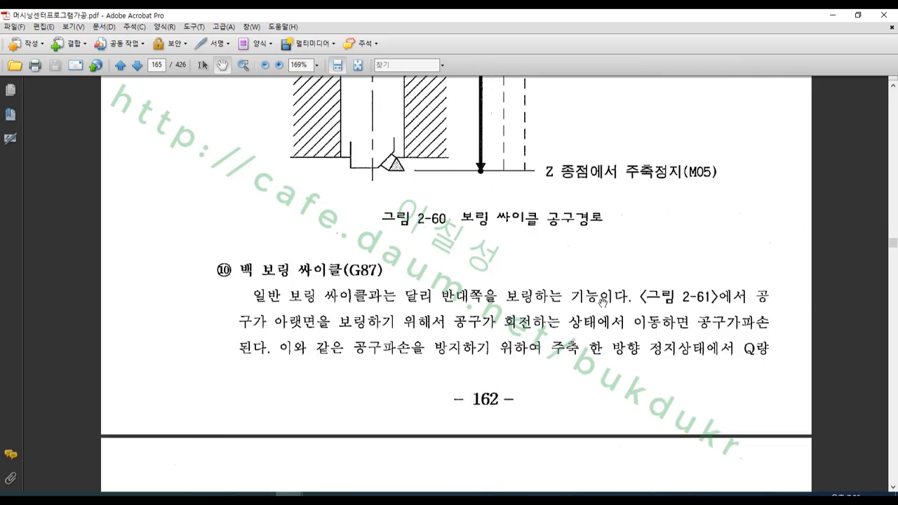
{"action": "scroll", "coordinate": [612, 273], "scroll_direction": "down", "scroll_amount": 15}
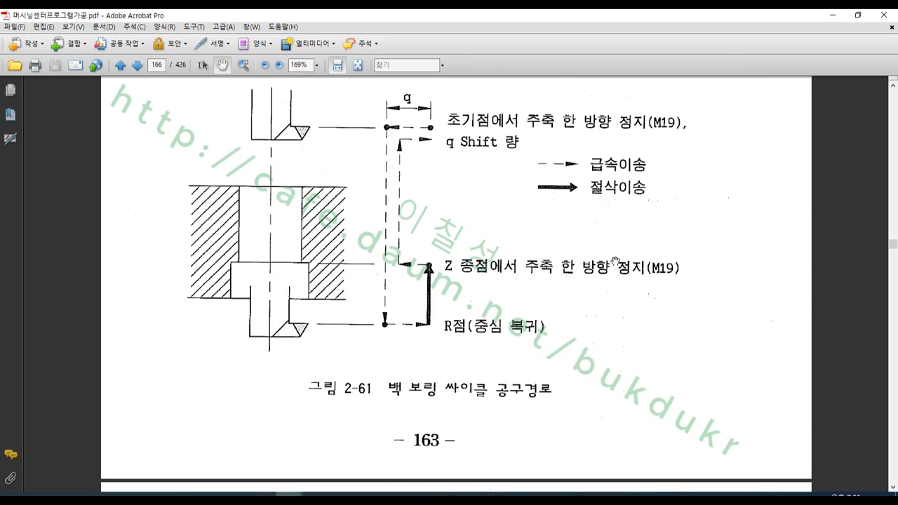
{"action": "scroll", "coordinate": [621, 262], "scroll_direction": "down", "scroll_amount": 20}
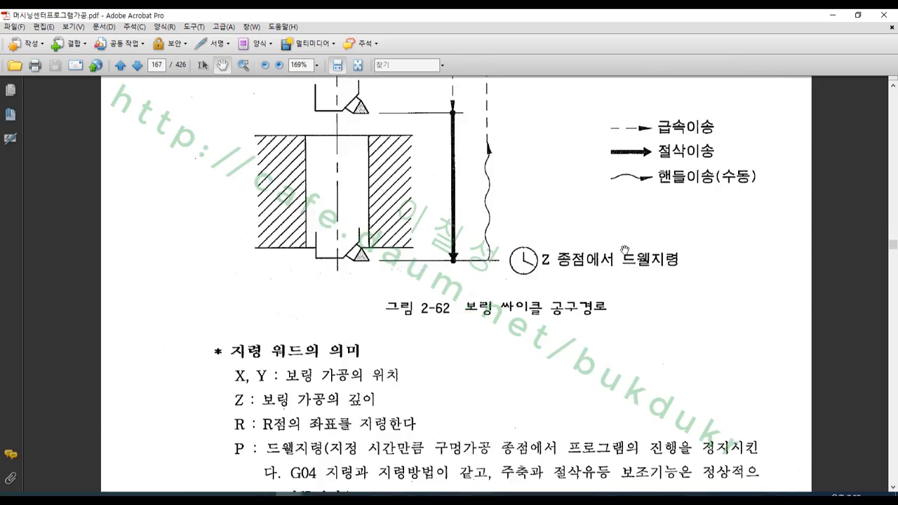
{"action": "scroll", "coordinate": [630, 239], "scroll_direction": "down", "scroll_amount": 5}
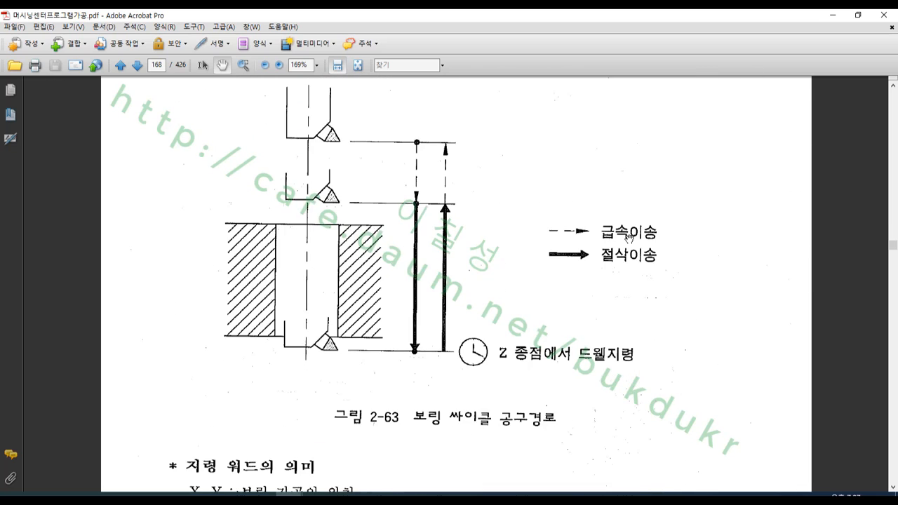
{"action": "scroll", "coordinate": [629, 240], "scroll_direction": "up", "scroll_amount": 2}
- Mark the two feed strokes and the dwell command at the Z end point in figure 2-63, and close the pen tool
{"action": "left_click", "coordinate": [70, 494]}
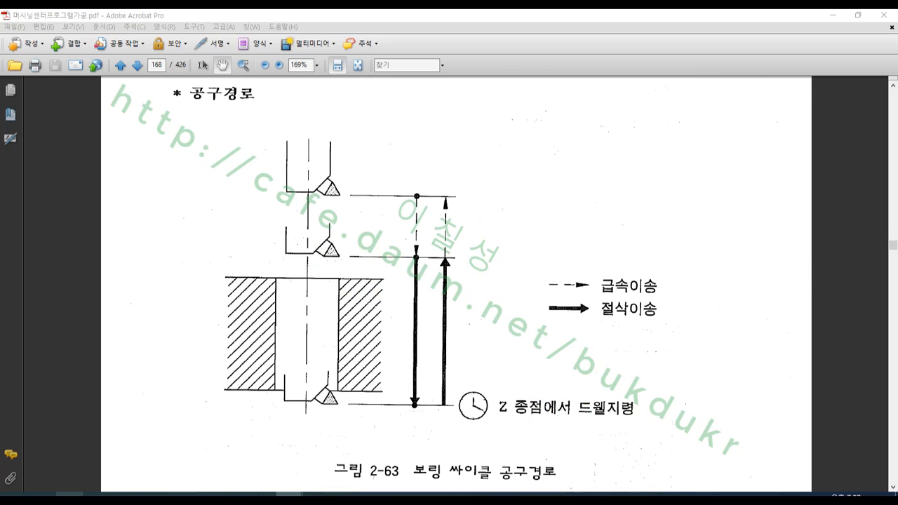
{"action": "mouse_move", "coordinate": [423, 315]}
{"action": "left_mouse_down"}
{"action": "mouse_move", "coordinate": [401, 323]}
{"action": "mouse_move", "coordinate": [457, 327]}
{"action": "left_mouse_up"}
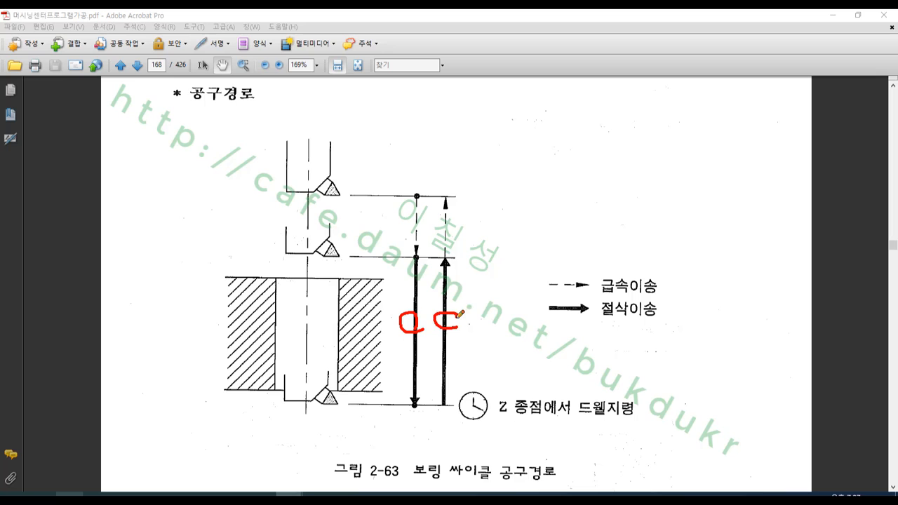
{"action": "mouse_move", "coordinate": [461, 419]}
{"action": "left_mouse_down"}
{"action": "mouse_move", "coordinate": [602, 425]}
{"action": "mouse_move", "coordinate": [654, 386]}
{"action": "mouse_move", "coordinate": [485, 378]}
{"action": "mouse_move", "coordinate": [463, 409]}
{"action": "left_mouse_up"}
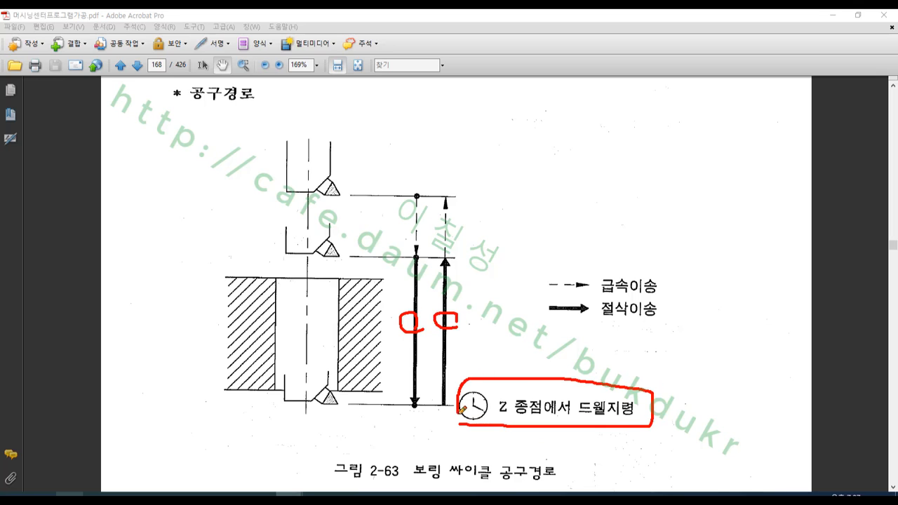
{"action": "right_click", "coordinate": [617, 395]}
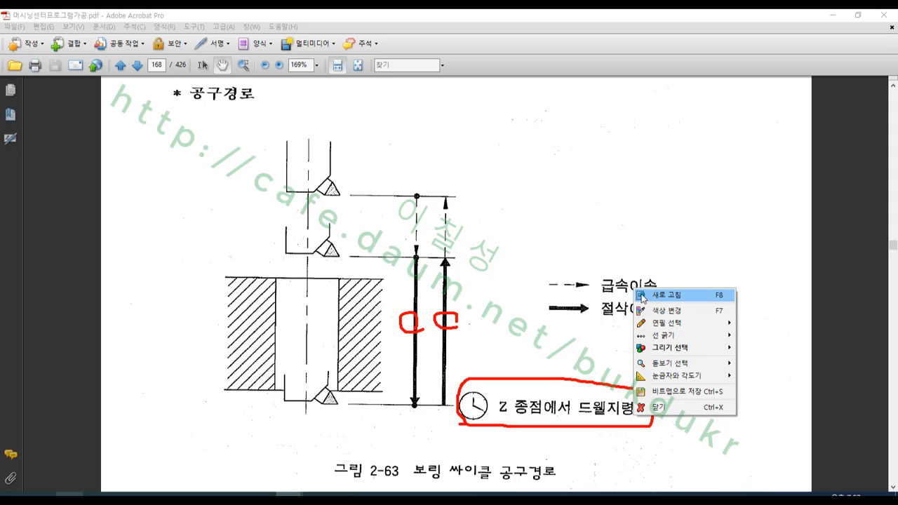
{"action": "left_click", "coordinate": [674, 414]}
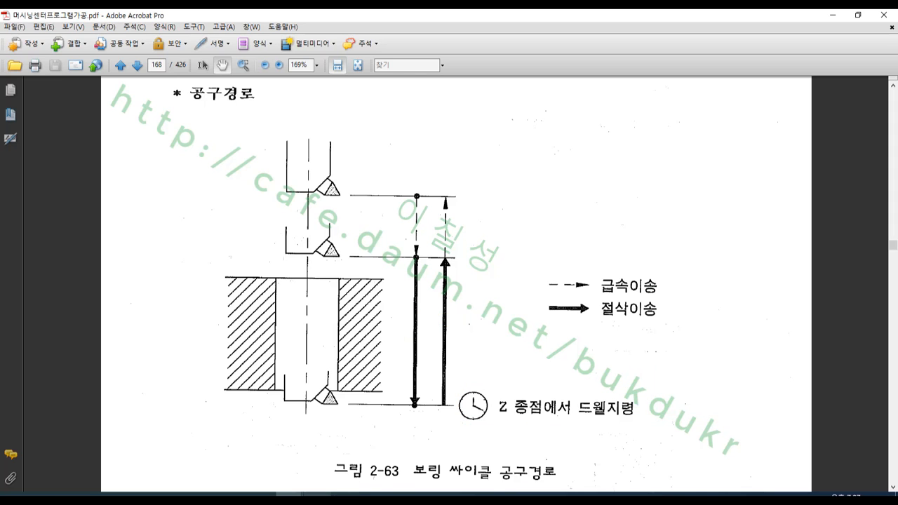
- Switch back to Mastercam, set the Bore #1 cycle's dwell time to 500 in the cut parameters, and accept the change
{"action": "left_click", "coordinate": [317, 495]}
{"action": "left_click", "coordinate": [63, 213]}
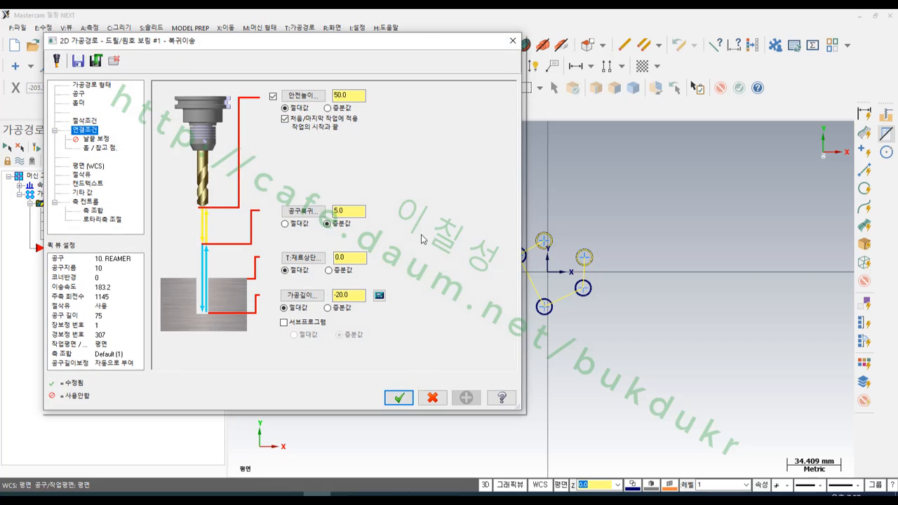
{"action": "left_click", "coordinate": [88, 121]}
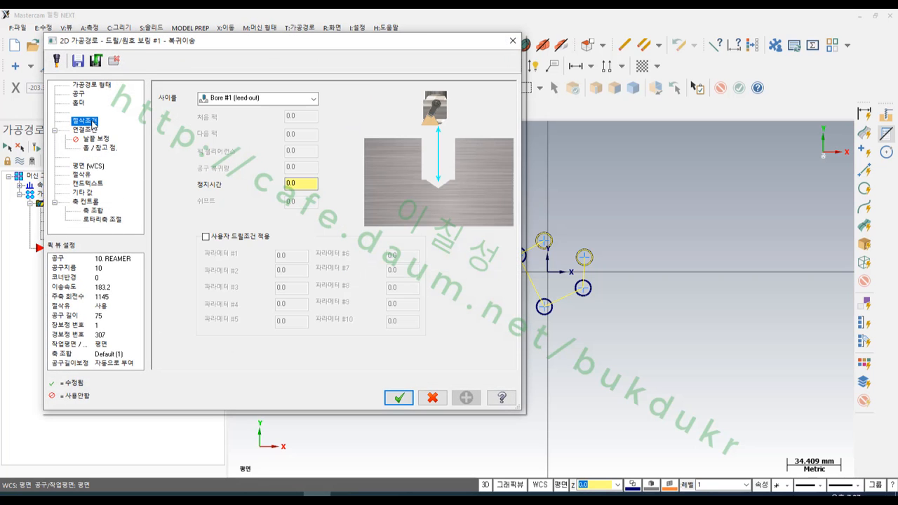
{"action": "double_click", "coordinate": [300, 183]}
{"action": "type", "text": "5"}
{"action": "left_click", "coordinate": [398, 398]}
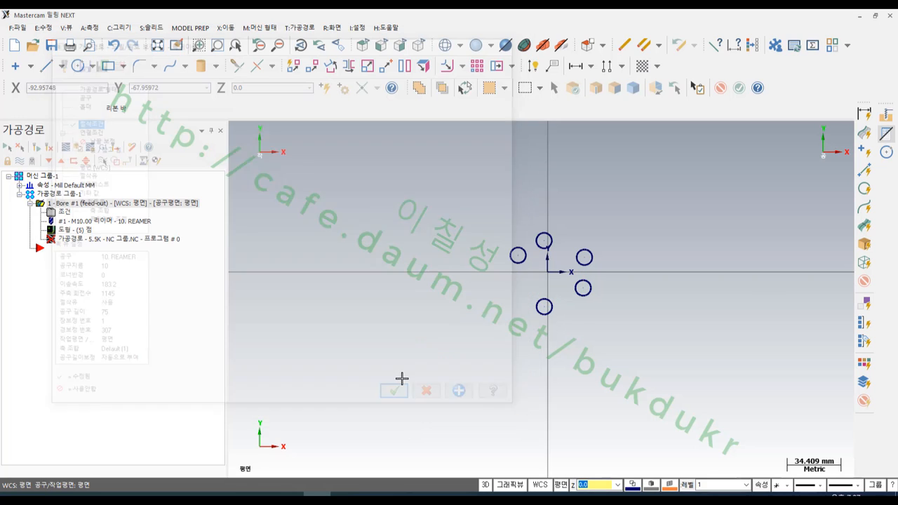
- Regenerate and repost the toolpath, reloading the updated NC file in CIMCO Edit
{"action": "left_click", "coordinate": [33, 148]}
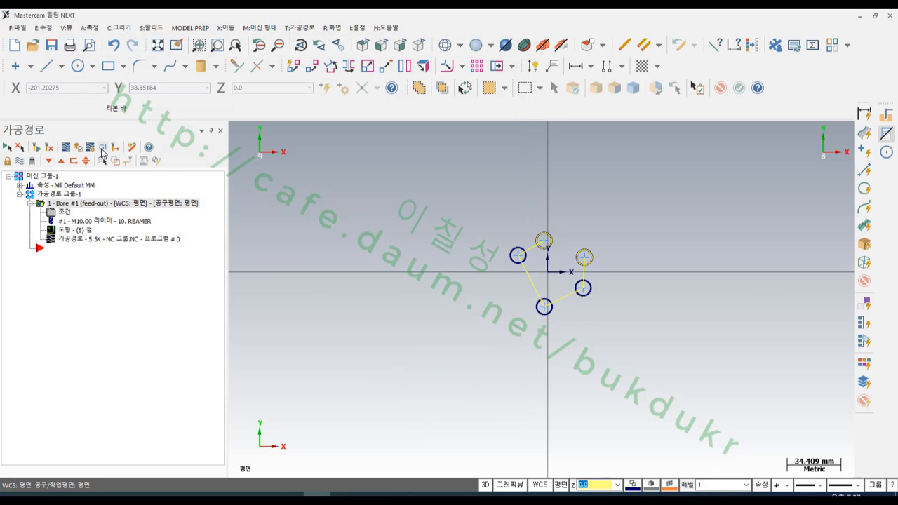
{"action": "left_click", "coordinate": [102, 148]}
{"action": "left_click", "coordinate": [74, 352]}
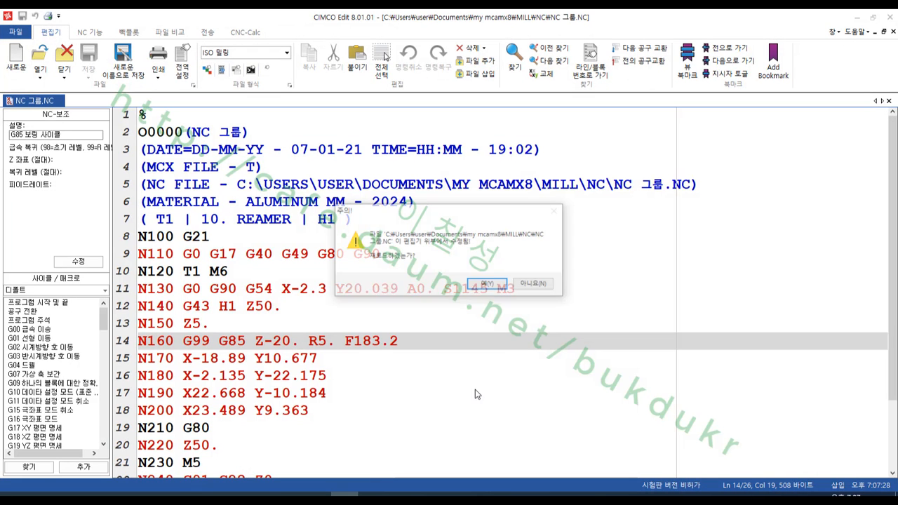
{"action": "left_click", "coordinate": [500, 285]}
{"action": "left_click", "coordinate": [588, 330]}
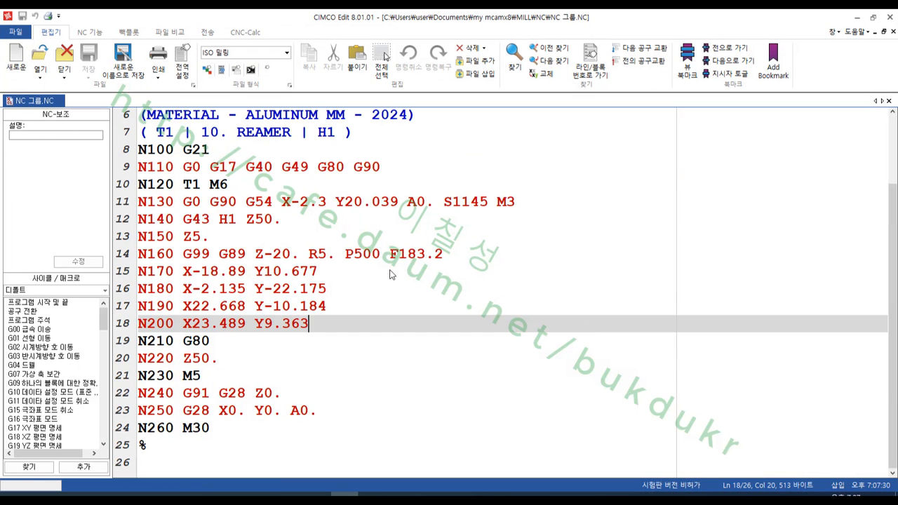
- Inspect the G89 cycle in block N160 of the NC code, including its P500 dwell word
{"action": "left_click", "coordinate": [218, 260]}
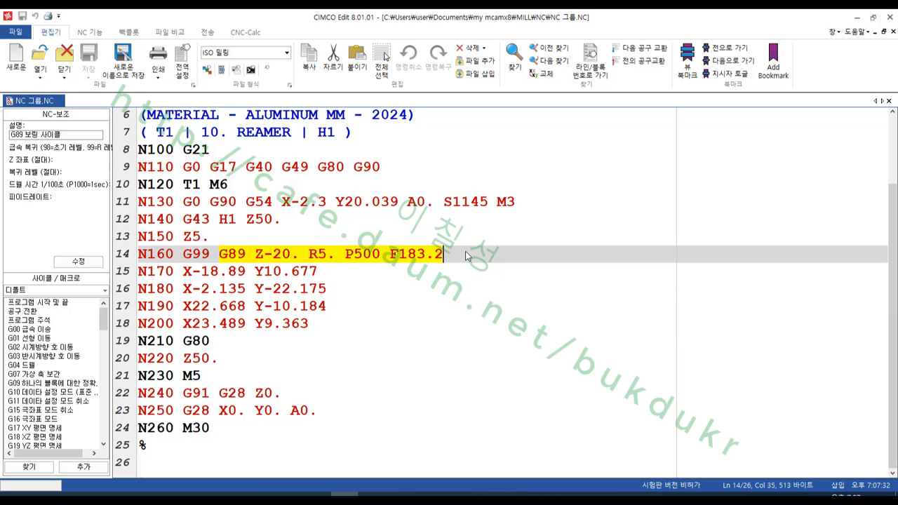
{"action": "left_click", "coordinate": [344, 260]}
{"action": "left_click_drag", "start_coordinate": [343, 262], "coordinate": [380, 258]}
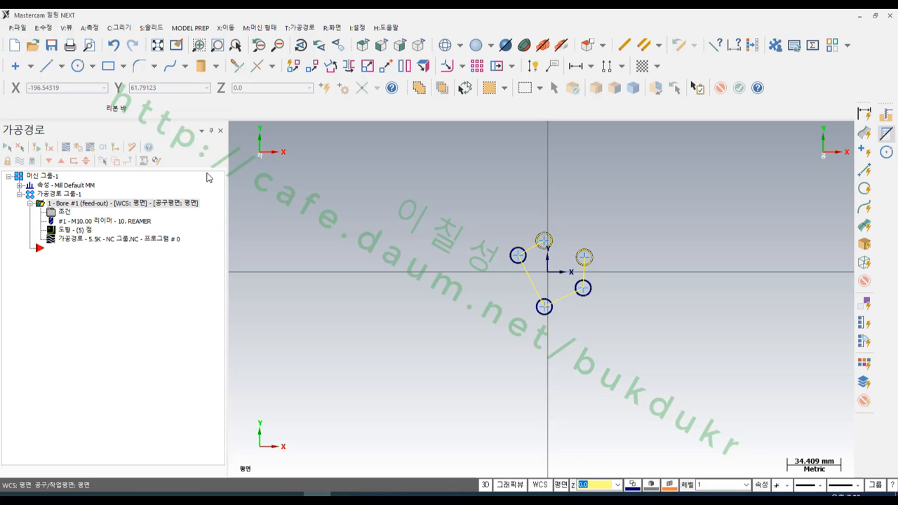
- Reopen the toolpath parameters in Mastercam and set the drilling cycle to Bore #2 (stop spindle, rapid out)
{"action": "left_click", "coordinate": [61, 212]}
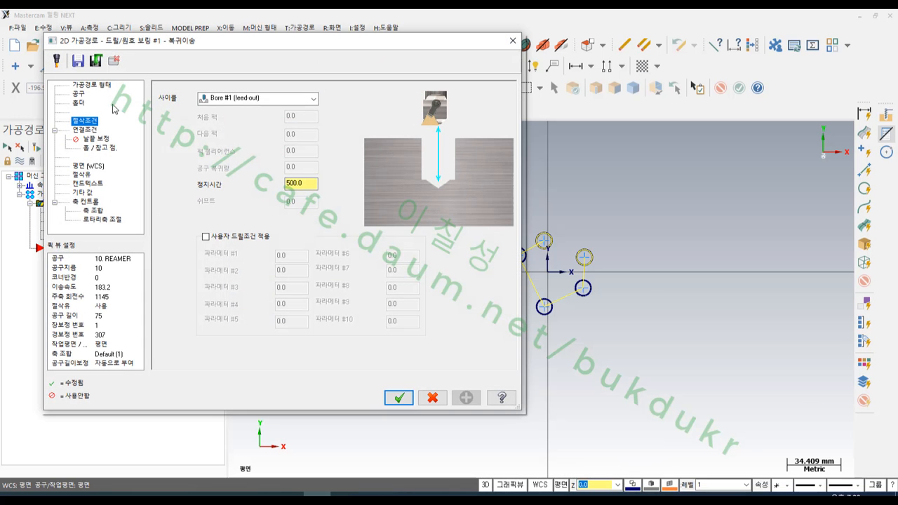
{"action": "left_click", "coordinate": [245, 100]}
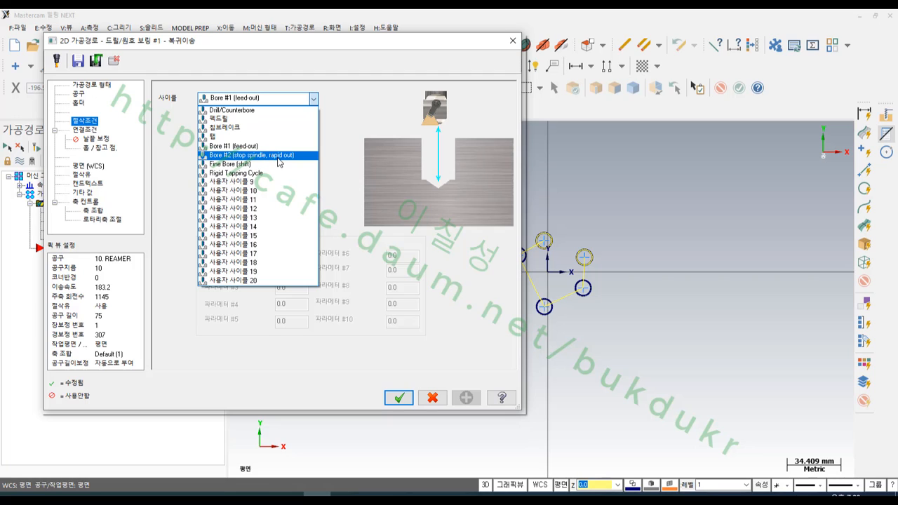
{"action": "left_click", "coordinate": [280, 155]}
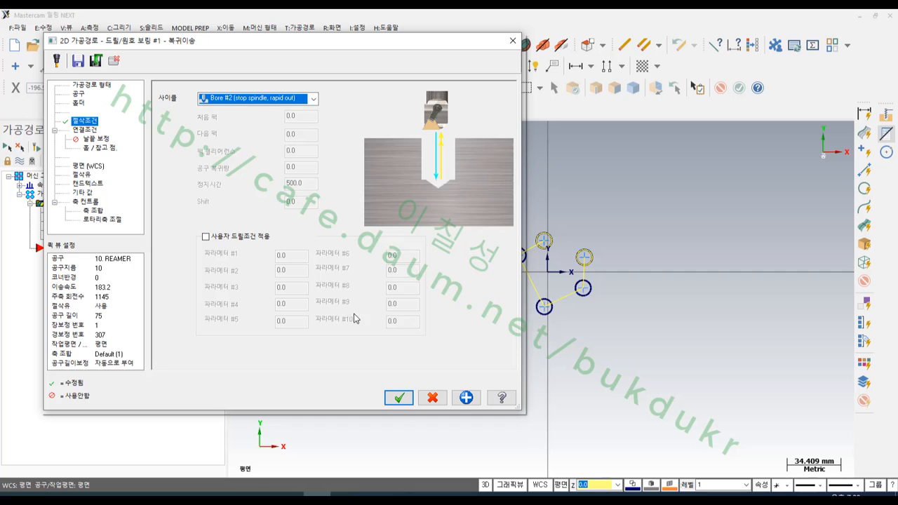
- Accept the Bore #2 cycle, regenerate and repost the toolpath, and reload the updated NC file in CIMCO Edit
{"action": "left_click", "coordinate": [399, 398]}
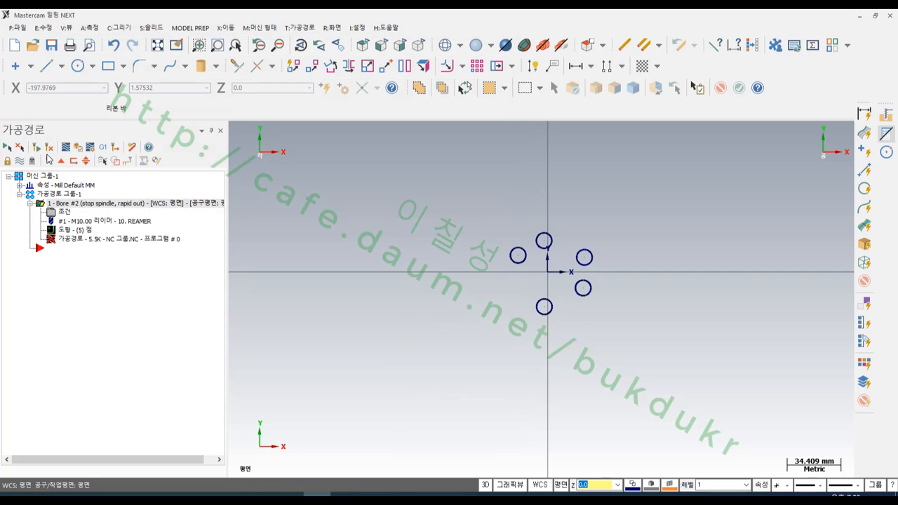
{"action": "left_click", "coordinate": [36, 147]}
{"action": "left_click", "coordinate": [103, 147]}
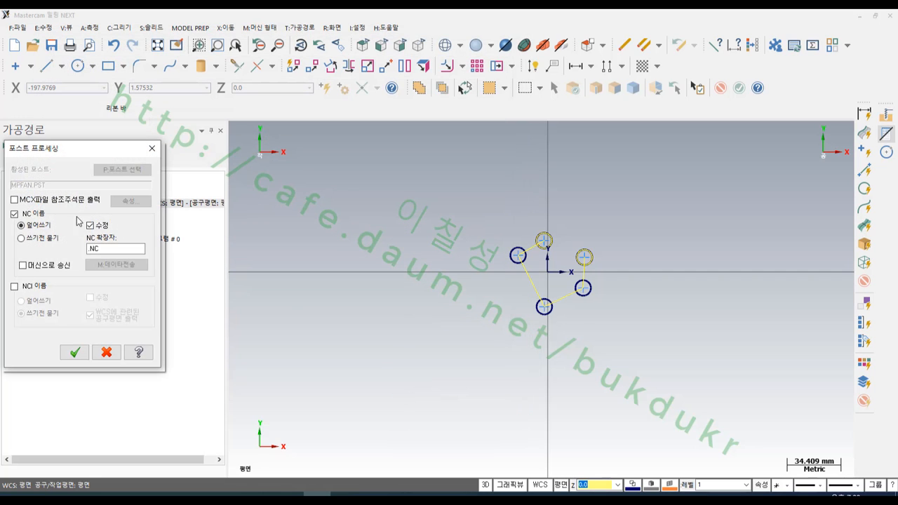
{"action": "left_click", "coordinate": [73, 353]}
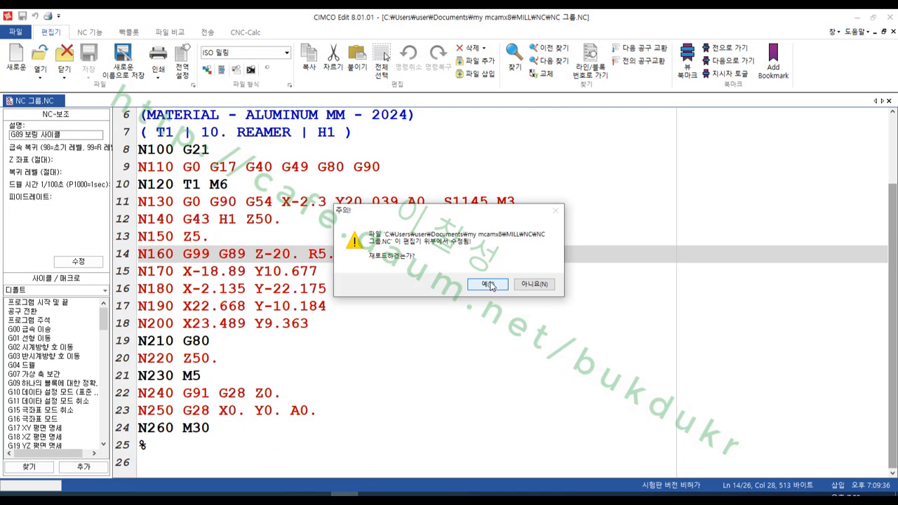
{"action": "left_click", "coordinate": [488, 284]}
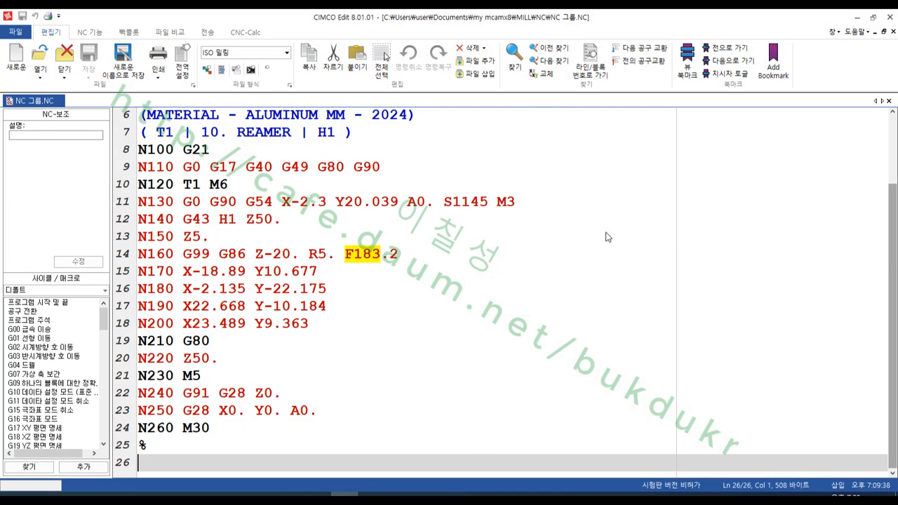
- Inspect the G86 words in block N160, switch to the machining center programming PDF, and locate the boring cycle tool path in figure 2-60
{"action": "left_click", "coordinate": [421, 260]}
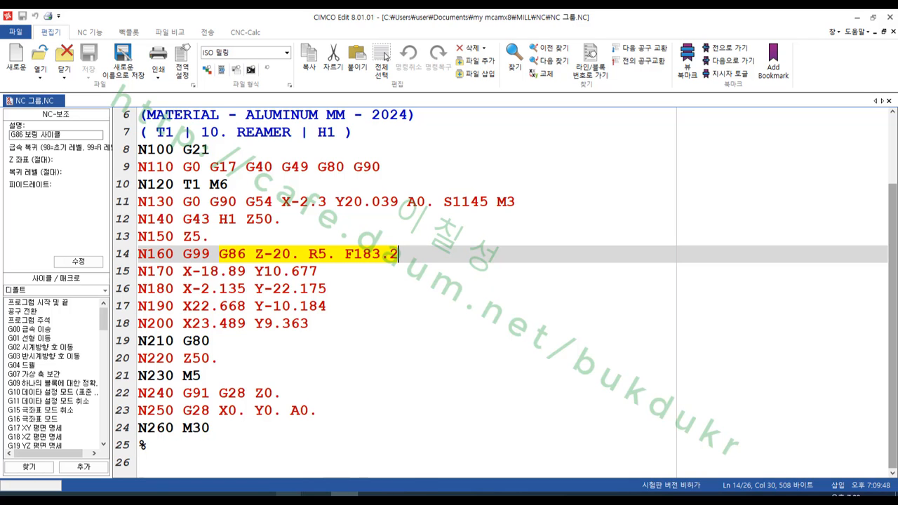
{"action": "mouse_move", "coordinate": [288, 495]}
{"action": "left_click", "coordinate": [353, 459]}
{"action": "scroll", "coordinate": [545, 327], "scroll_direction": "up", "scroll_amount": 20}
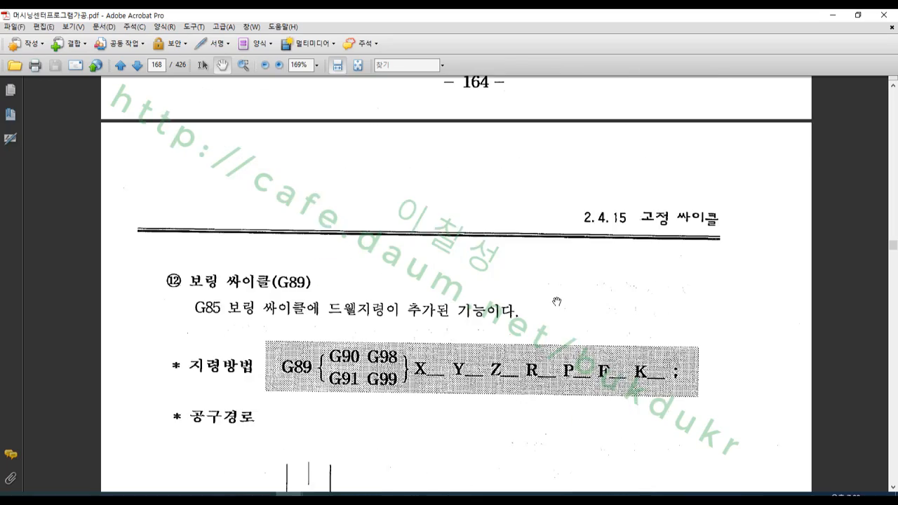
{"action": "scroll", "coordinate": [579, 316], "scroll_direction": "up", "scroll_amount": 15}
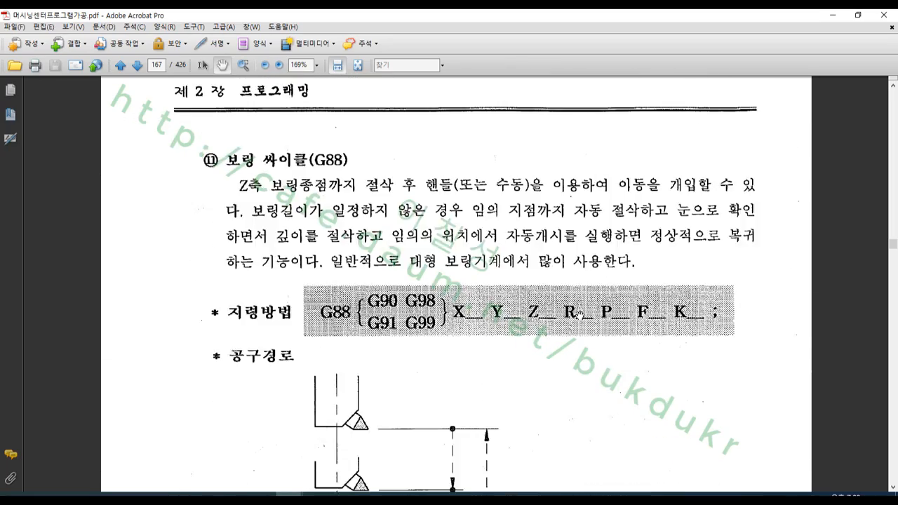
{"action": "scroll", "coordinate": [583, 310], "scroll_direction": "up", "scroll_amount": 15}
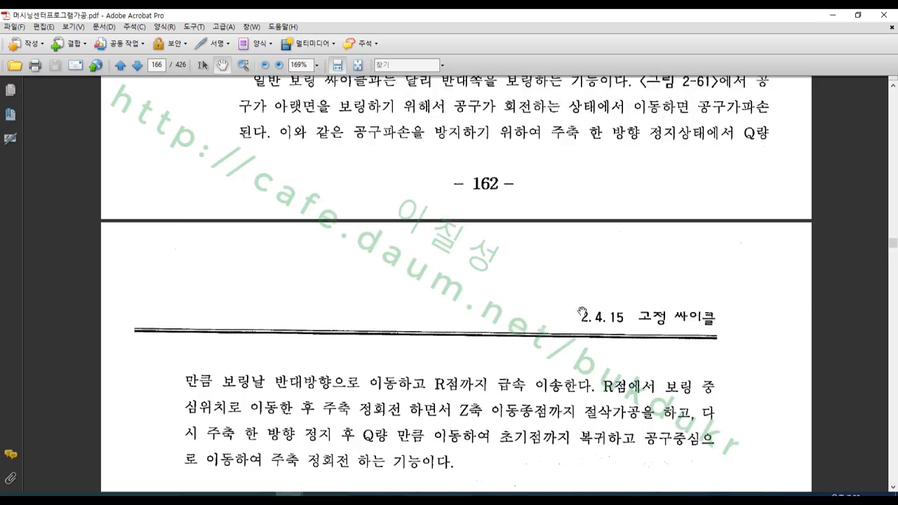
{"action": "scroll", "coordinate": [582, 316], "scroll_direction": "down", "scroll_amount": 1}
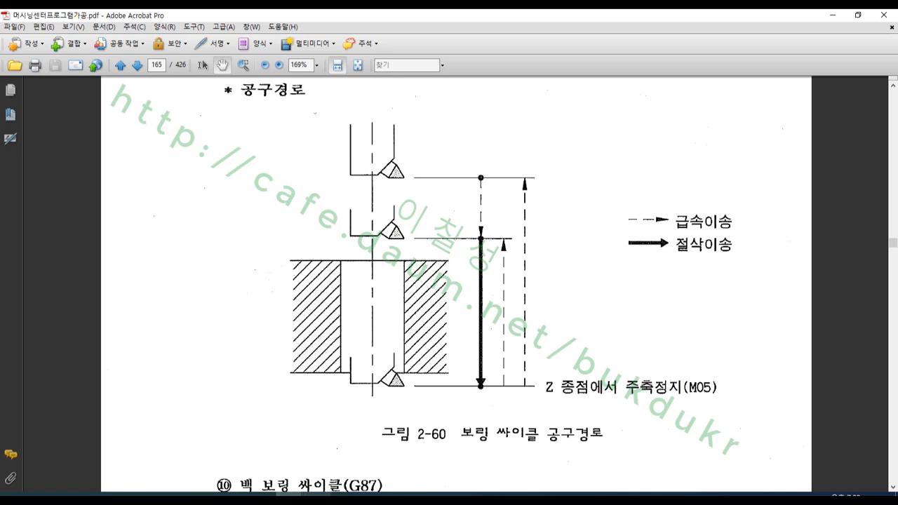
- Mark the cutting feed, spindle stop (M05), rapid retract, tool tip and bore wall on figure 2-60 with the screen pen, and close it
{"action": "left_click", "coordinate": [69, 494]}
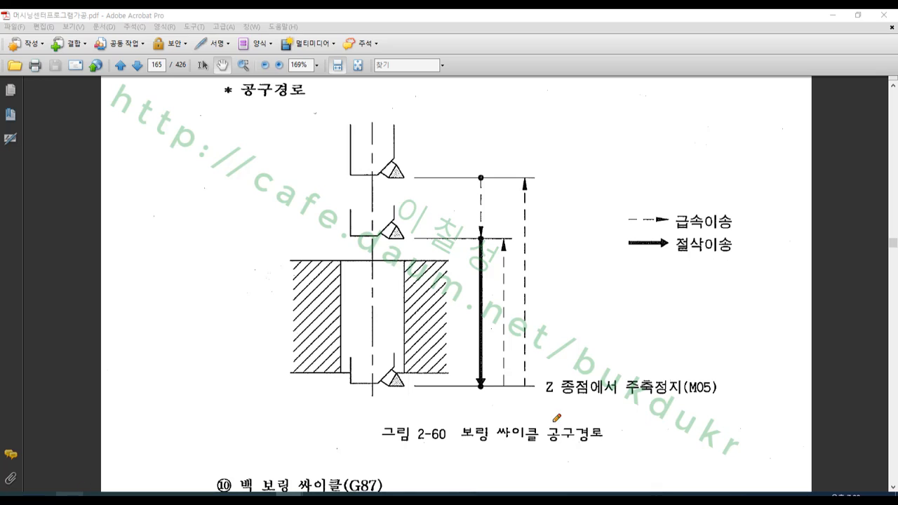
{"action": "left_click_drag", "start_coordinate": [485, 360], "coordinate": [486, 355]}
{"action": "mouse_move", "coordinate": [535, 402]}
{"action": "left_mouse_down"}
{"action": "mouse_move", "coordinate": [745, 384]}
{"action": "mouse_move", "coordinate": [580, 355]}
{"action": "mouse_move", "coordinate": [543, 387]}
{"action": "mouse_move", "coordinate": [545, 401]}
{"action": "mouse_move", "coordinate": [508, 250]}
{"action": "left_mouse_up"}
{"action": "mouse_move", "coordinate": [634, 224]}
{"action": "left_mouse_down"}
{"action": "mouse_move", "coordinate": [749, 240]}
{"action": "mouse_move", "coordinate": [667, 187]}
{"action": "mouse_move", "coordinate": [628, 219]}
{"action": "mouse_move", "coordinate": [645, 223]}
{"action": "left_mouse_up"}
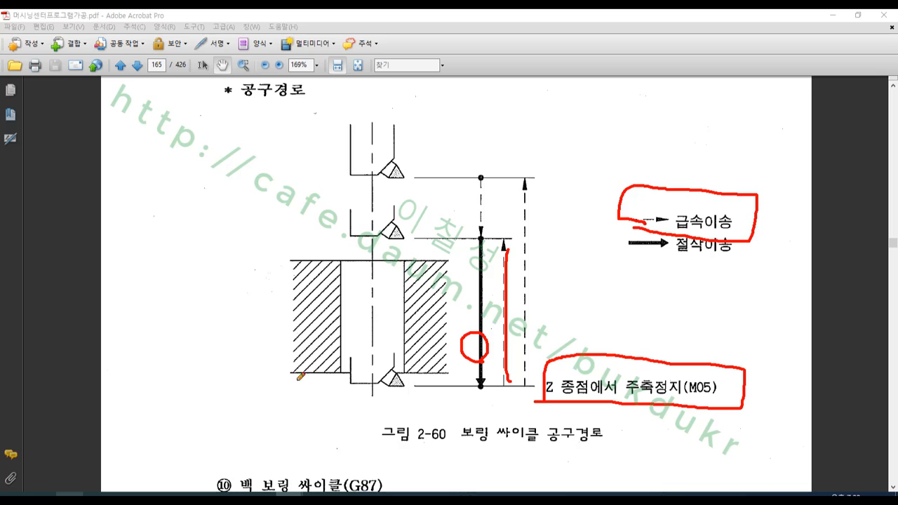
{"action": "mouse_move", "coordinate": [402, 386]}
{"action": "left_mouse_down"}
{"action": "mouse_move", "coordinate": [388, 391]}
{"action": "mouse_move", "coordinate": [403, 377]}
{"action": "mouse_move", "coordinate": [401, 395]}
{"action": "mouse_move", "coordinate": [407, 258]}
{"action": "left_mouse_up"}
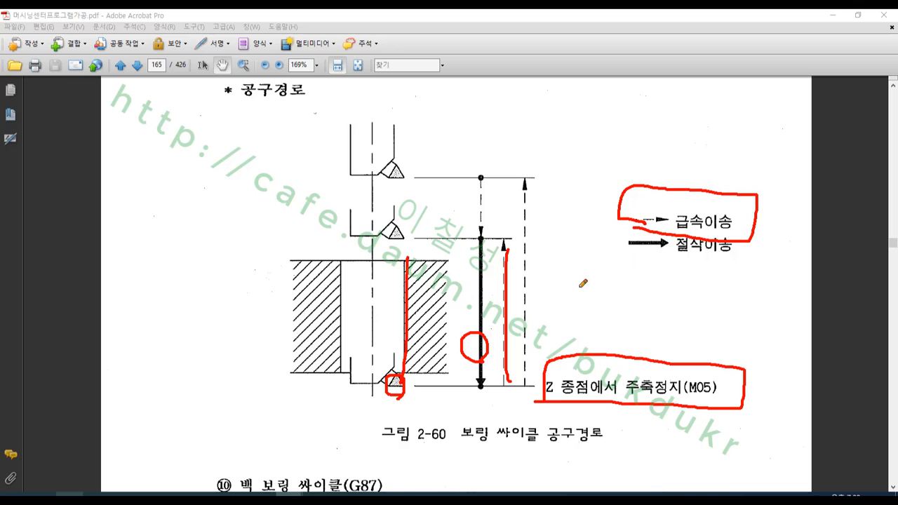
{"action": "left_click_drag", "start_coordinate": [409, 372], "coordinate": [412, 240]}
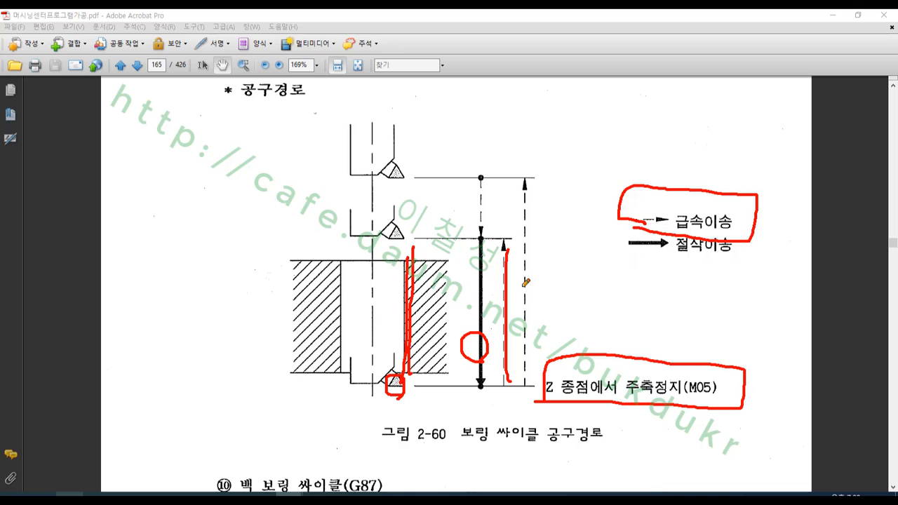
{"action": "right_click", "coordinate": [545, 252]}
{"action": "left_click", "coordinate": [586, 376]}
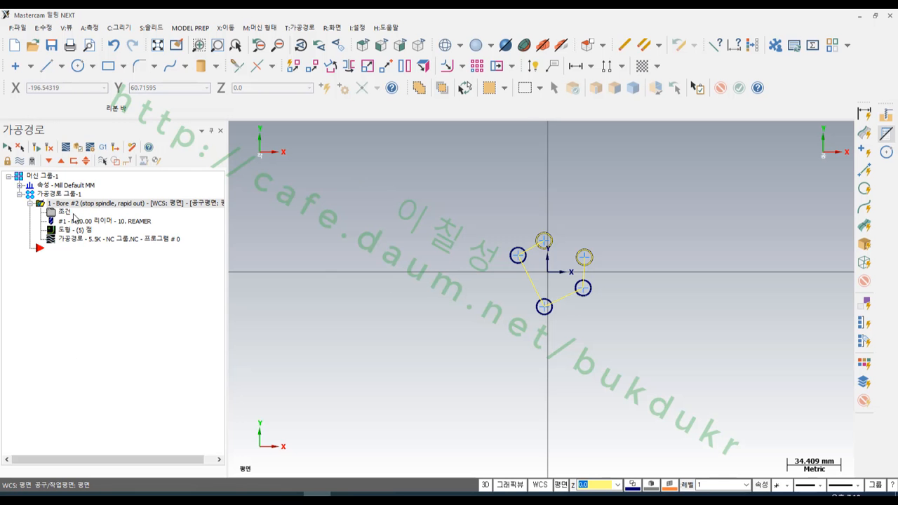
- Reopen the toolpath parameters in Mastercam and set the drilling cycle to Fine Bore (shift)
{"action": "left_click", "coordinate": [70, 216]}
{"action": "left_click", "coordinate": [257, 99]}
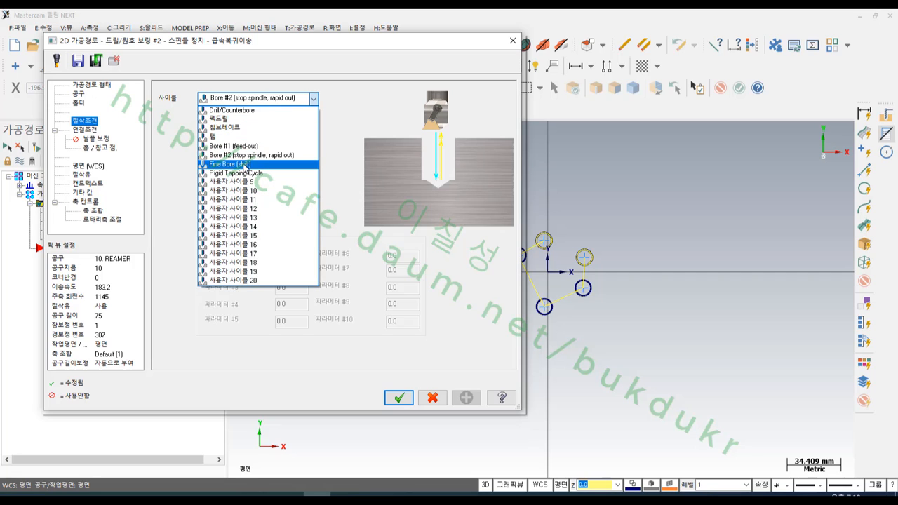
{"action": "left_click", "coordinate": [247, 166]}
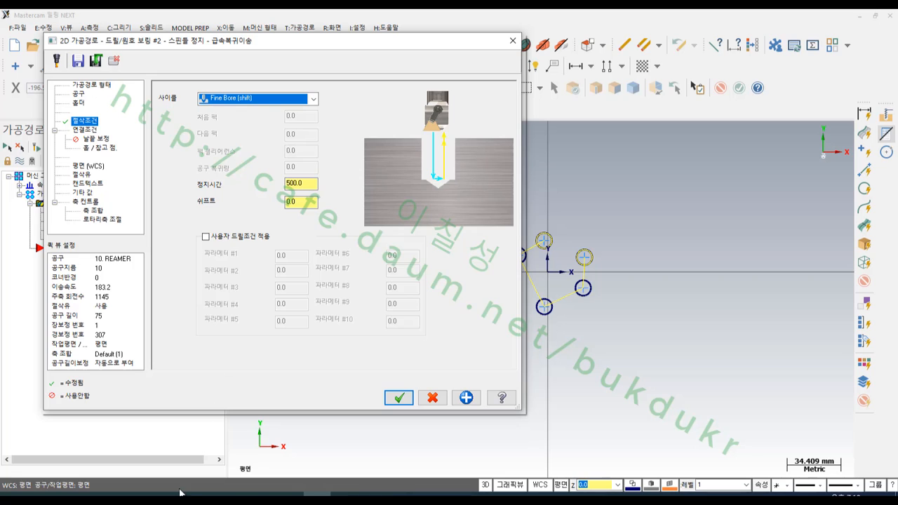
- Magnify the Fine Bore diagram 2x with the screen pen and trace the tool tip, plunge, sideways shift, retract and bore wall in red
{"action": "left_click", "coordinate": [69, 499]}
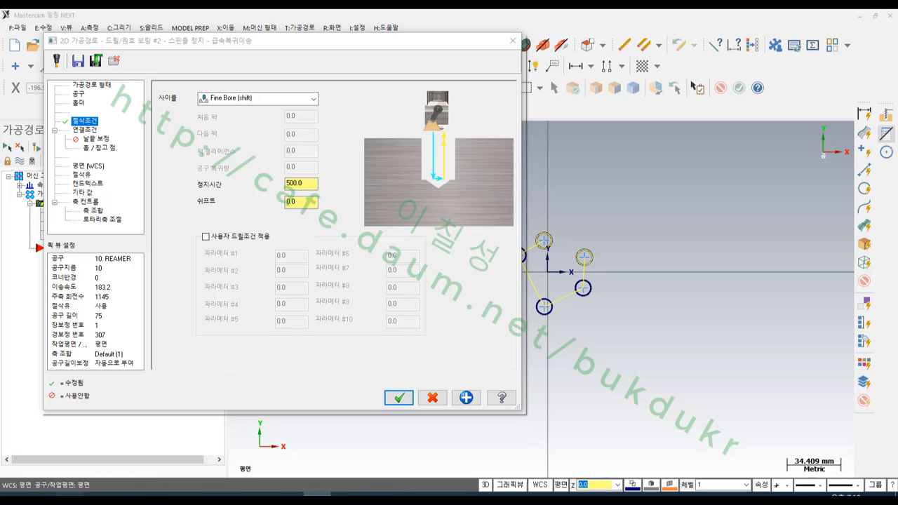
{"action": "right_click", "coordinate": [413, 129]}
{"action": "mouse_move", "coordinate": [484, 208]}
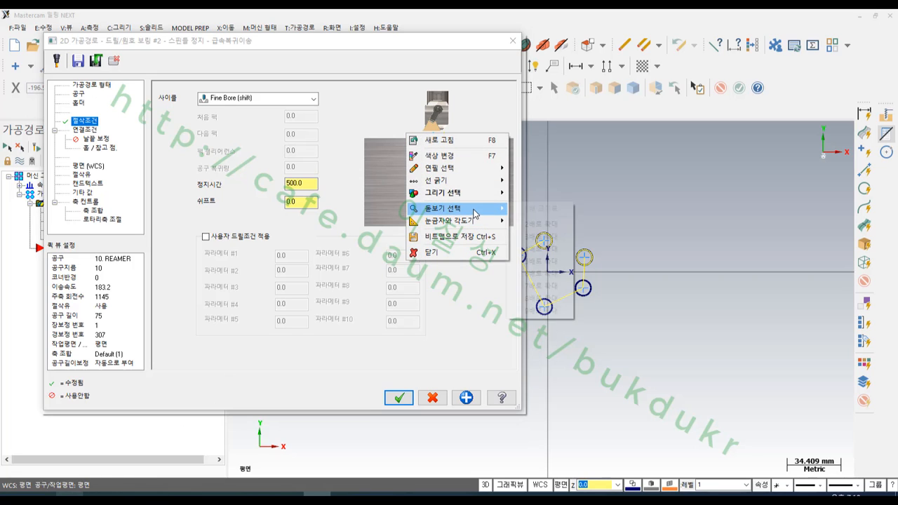
{"action": "left_click", "coordinate": [551, 224]}
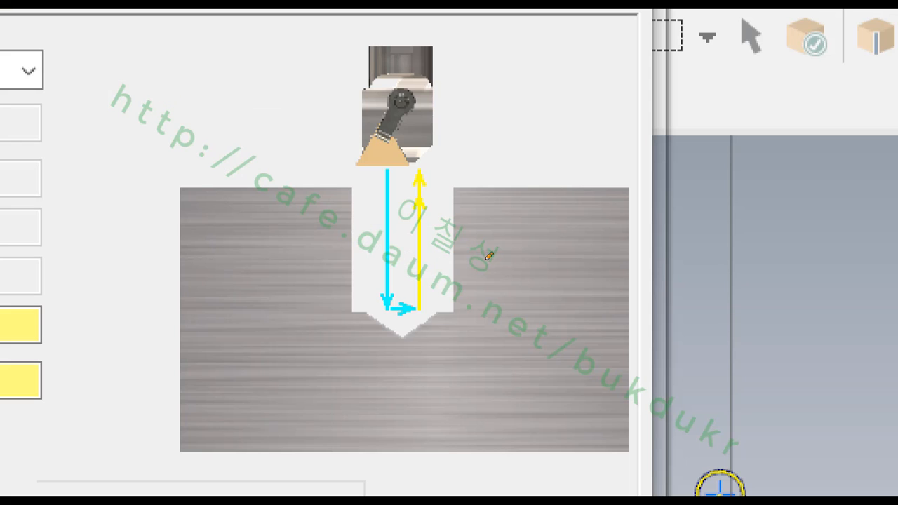
{"action": "mouse_move", "coordinate": [377, 171]}
{"action": "left_mouse_down"}
{"action": "mouse_move", "coordinate": [369, 290]}
{"action": "mouse_move", "coordinate": [358, 283]}
{"action": "mouse_move", "coordinate": [377, 288]}
{"action": "mouse_move", "coordinate": [402, 317]}
{"action": "mouse_move", "coordinate": [407, 304]}
{"action": "mouse_move", "coordinate": [419, 316]}
{"action": "mouse_move", "coordinate": [411, 334]}
{"action": "left_mouse_up"}
{"action": "mouse_move", "coordinate": [360, 164]}
{"action": "left_mouse_down"}
{"action": "mouse_move", "coordinate": [346, 158]}
{"action": "mouse_move", "coordinate": [349, 175]}
{"action": "mouse_move", "coordinate": [361, 167]}
{"action": "left_mouse_up"}
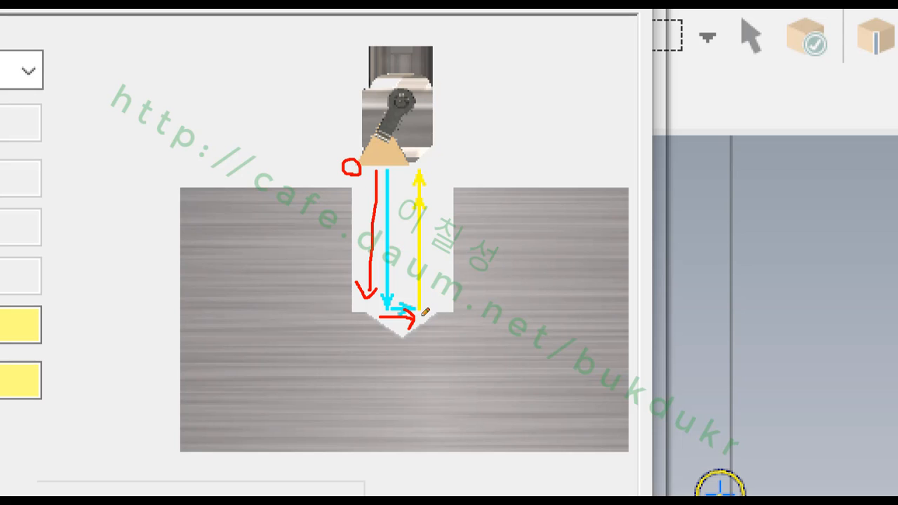
{"action": "mouse_move", "coordinate": [424, 312]}
{"action": "left_mouse_down"}
{"action": "mouse_move", "coordinate": [422, 168]}
{"action": "mouse_move", "coordinate": [419, 179]}
{"action": "mouse_move", "coordinate": [440, 187]}
{"action": "left_mouse_up"}
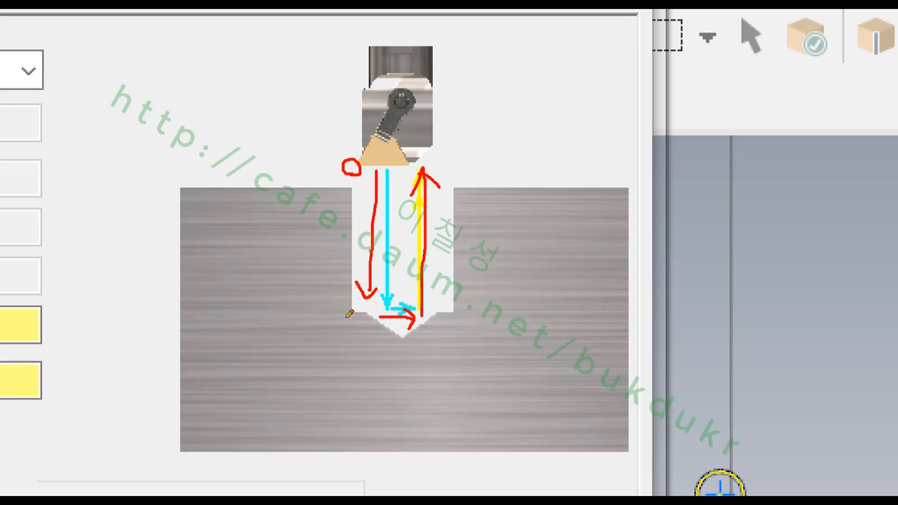
{"action": "left_click_drag", "start_coordinate": [350, 315], "coordinate": [360, 174]}
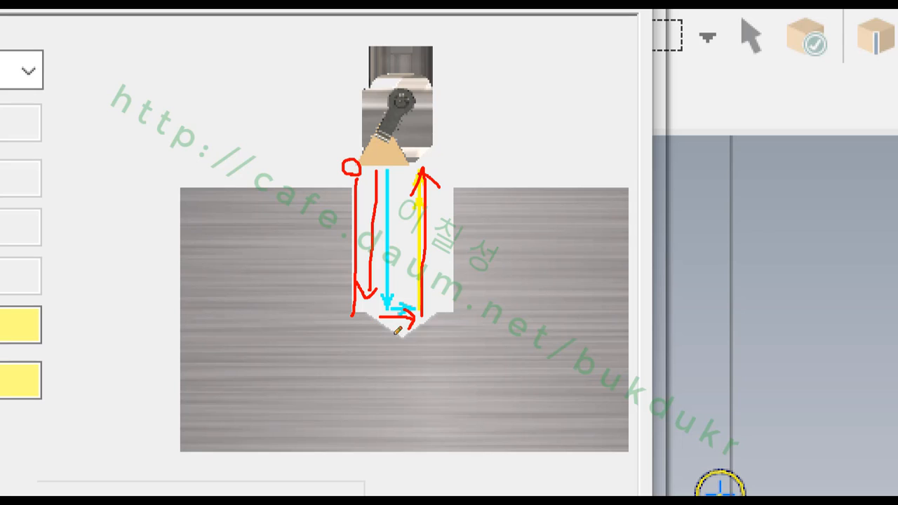
- Circle the shift move at the hole bottom, handwrite a red note beneath it, and close the screen pen
{"action": "mouse_move", "coordinate": [416, 341]}
{"action": "left_mouse_down"}
{"action": "mouse_move", "coordinate": [381, 312]}
{"action": "mouse_move", "coordinate": [409, 288]}
{"action": "mouse_move", "coordinate": [431, 330]}
{"action": "mouse_move", "coordinate": [403, 347]}
{"action": "left_mouse_up"}
{"action": "left_click_drag", "start_coordinate": [349, 360], "coordinate": [354, 365]}
{"action": "mouse_move", "coordinate": [345, 372]}
{"action": "left_mouse_down"}
{"action": "mouse_move", "coordinate": [360, 372]}
{"action": "mouse_move", "coordinate": [353, 379]}
{"action": "left_mouse_up"}
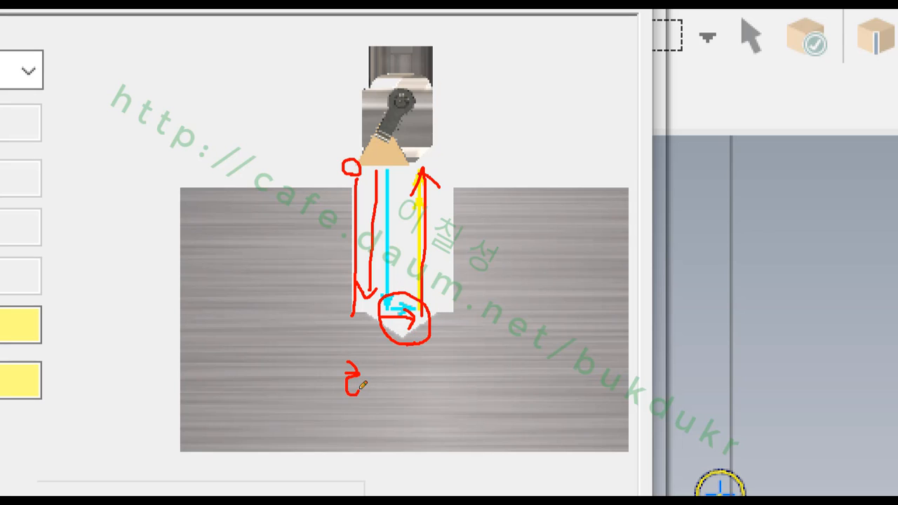
{"action": "mouse_move", "coordinate": [334, 412]}
{"action": "left_mouse_down"}
{"action": "mouse_move", "coordinate": [377, 414]}
{"action": "mouse_move", "coordinate": [360, 444]}
{"action": "left_mouse_up"}
{"action": "left_click_drag", "start_coordinate": [378, 380], "coordinate": [406, 379]}
{"action": "mouse_move", "coordinate": [382, 385]}
{"action": "left_mouse_down"}
{"action": "mouse_move", "coordinate": [384, 410]}
{"action": "mouse_move", "coordinate": [404, 408]}
{"action": "left_mouse_up"}
{"action": "mouse_move", "coordinate": [379, 396]}
{"action": "left_mouse_down"}
{"action": "mouse_move", "coordinate": [405, 395]}
{"action": "mouse_move", "coordinate": [391, 430]}
{"action": "left_mouse_up"}
{"action": "left_click_drag", "start_coordinate": [385, 428], "coordinate": [406, 427]}
{"action": "left_click_drag", "start_coordinate": [415, 375], "coordinate": [414, 436]}
{"action": "left_click_drag", "start_coordinate": [424, 384], "coordinate": [445, 408]}
{"action": "mouse_move", "coordinate": [443, 367]}
{"action": "left_mouse_down"}
{"action": "mouse_move", "coordinate": [446, 405]}
{"action": "mouse_move", "coordinate": [469, 395]}
{"action": "left_mouse_up"}
{"action": "left_click_drag", "start_coordinate": [442, 423], "coordinate": [447, 428]}
{"action": "mouse_move", "coordinate": [460, 461]}
{"action": "left_mouse_down"}
{"action": "mouse_move", "coordinate": [321, 383]}
{"action": "mouse_move", "coordinate": [498, 435]}
{"action": "mouse_move", "coordinate": [467, 463]}
{"action": "left_mouse_up"}
{"action": "right_click", "coordinate": [558, 219]}
{"action": "left_click", "coordinate": [583, 342]}
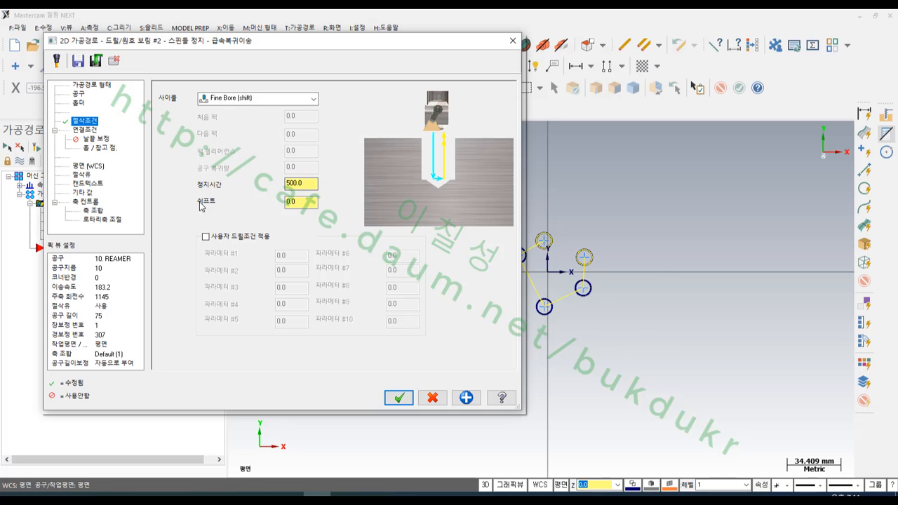
- Set the Fine Bore cycle's shift to 0.5 and its dwell time to 0, and accept the parameters
{"action": "left_click", "coordinate": [306, 201]}
{"action": "left_click_drag", "start_coordinate": [305, 201], "coordinate": [254, 208]}
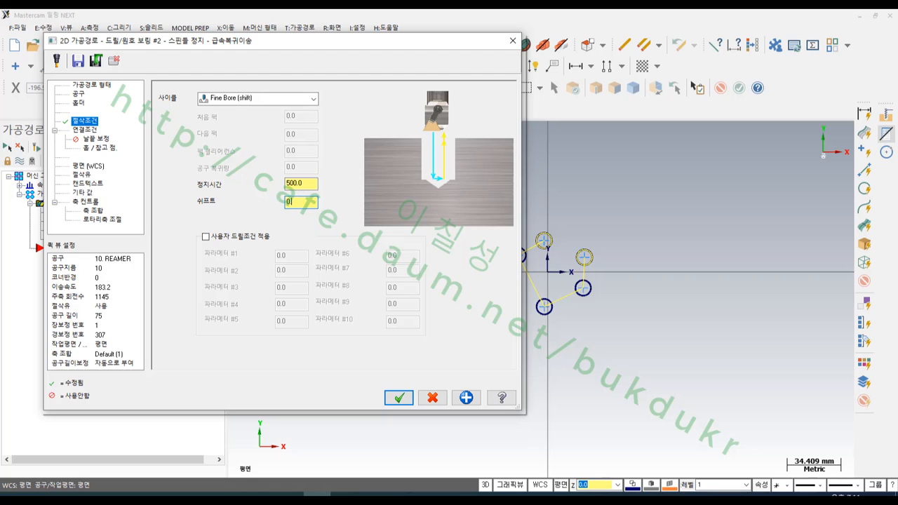
{"action": "left_click", "coordinate": [303, 184]}
{"action": "double_click", "coordinate": [311, 183]}
{"action": "type", "text": "0"}
{"action": "left_click", "coordinate": [305, 202]}
{"action": "left_click", "coordinate": [398, 397]}
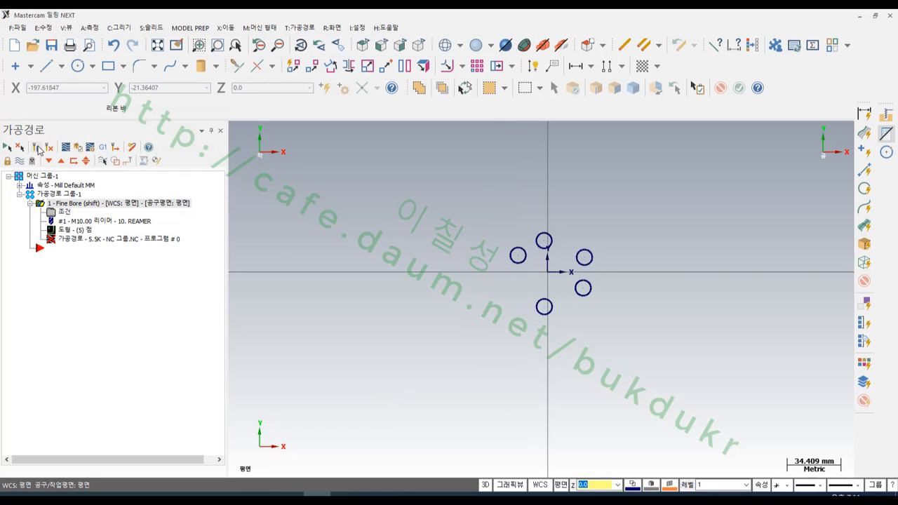
- Regenerate and repost the Fine Bore toolpath, overwriting the NC file and reloading it in CIMCO Edit
{"action": "left_click", "coordinate": [113, 151]}
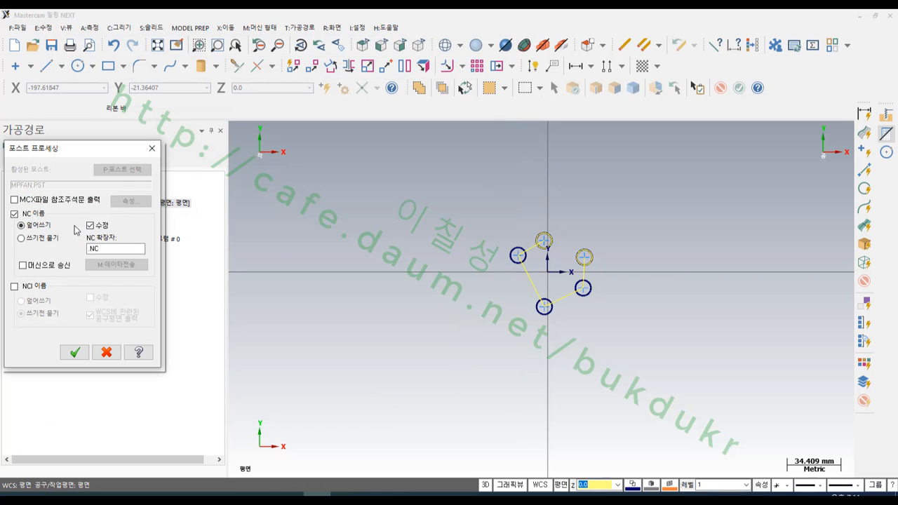
{"action": "left_click", "coordinate": [76, 350]}
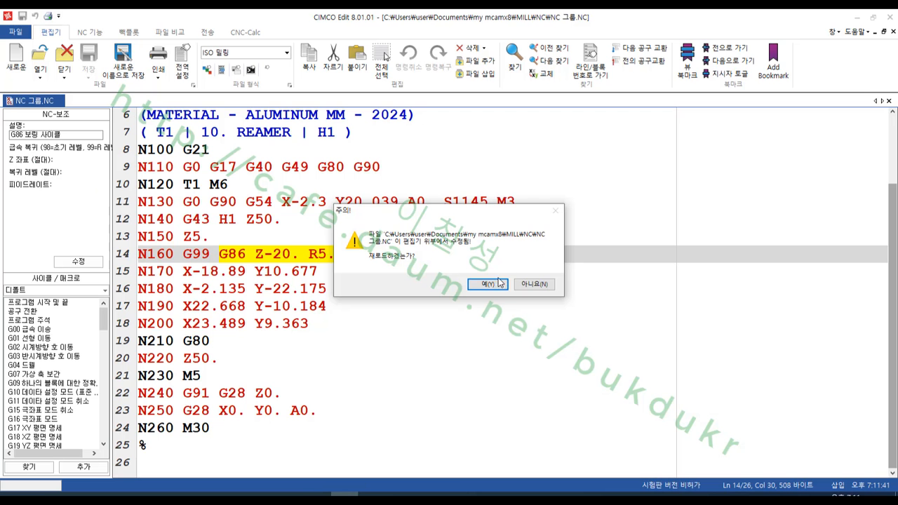
{"action": "left_click", "coordinate": [489, 284]}
{"action": "left_click", "coordinate": [635, 240]}
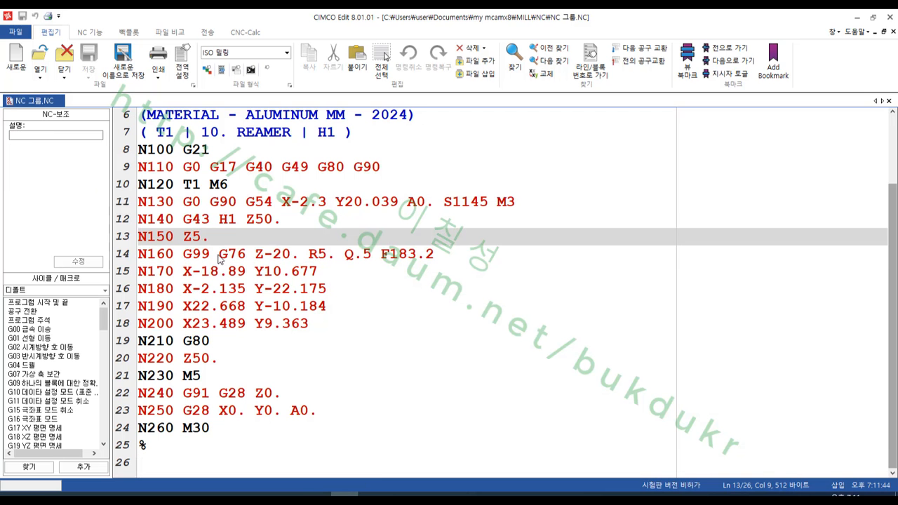
- Inspect the G76 cycle words in block N160, including the Q.5 shift amount
{"action": "left_click_drag", "start_coordinate": [219, 255], "coordinate": [444, 256]}
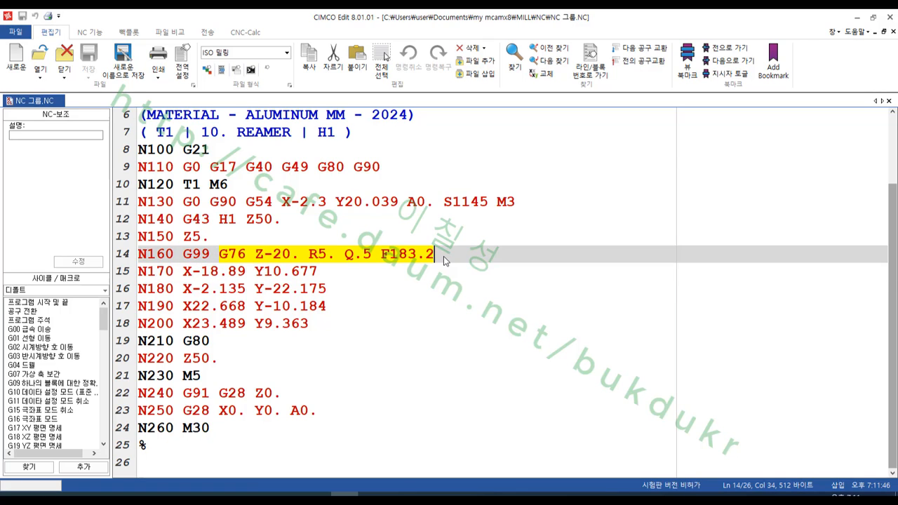
{"action": "left_click", "coordinate": [347, 266]}
{"action": "left_click_drag", "start_coordinate": [345, 255], "coordinate": [370, 259]}
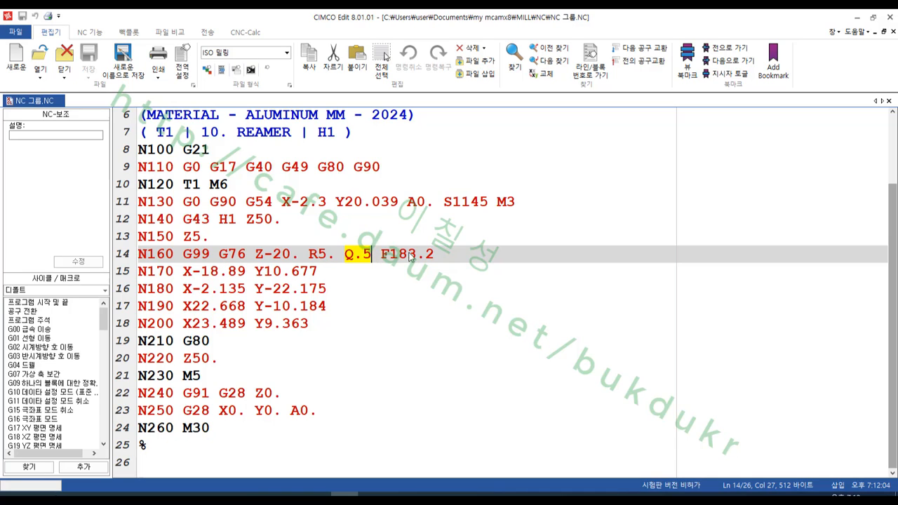
{"action": "left_click", "coordinate": [439, 256]}
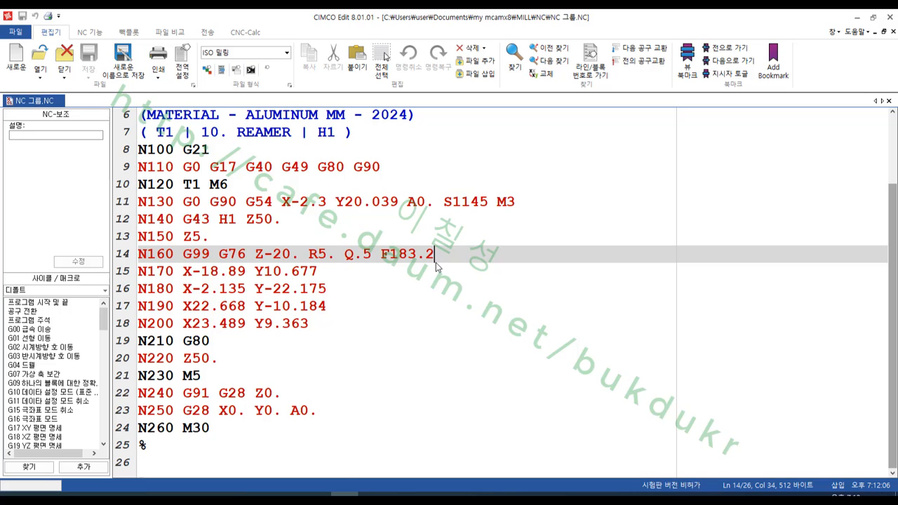
- Switch to 머시닝센터프로그램가공.pdf in Adobe Acrobat and find the fine boring cycle (G76) section on page 163
{"action": "mouse_move", "coordinate": [289, 499]}
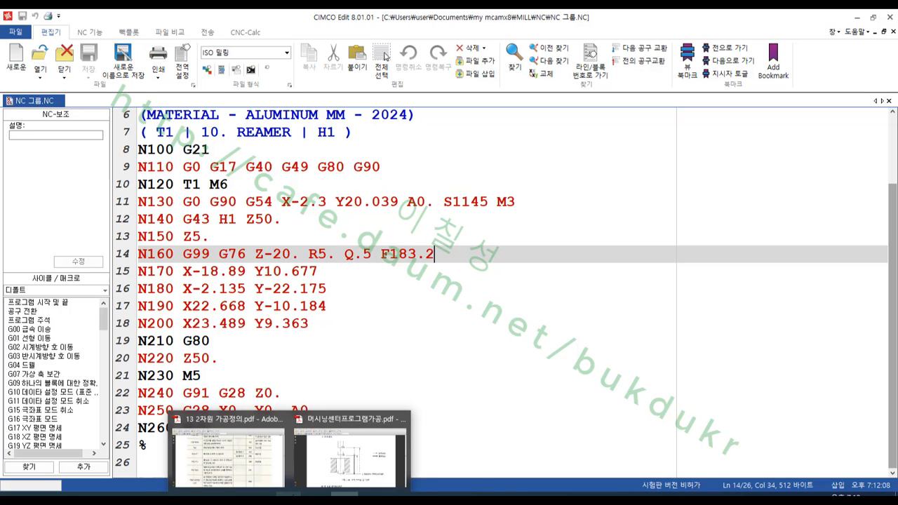
{"action": "left_click", "coordinate": [346, 443]}
{"action": "scroll", "coordinate": [534, 274], "scroll_direction": "down", "scroll_amount": 6}
{"action": "scroll", "coordinate": [533, 272], "scroll_direction": "down", "scroll_amount": 15}
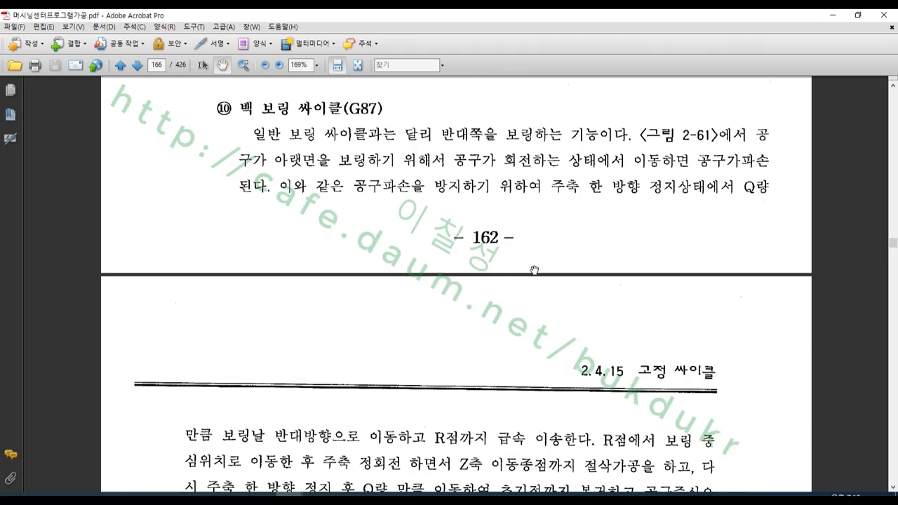
{"action": "scroll", "coordinate": [534, 259], "scroll_direction": "down", "scroll_amount": 15}
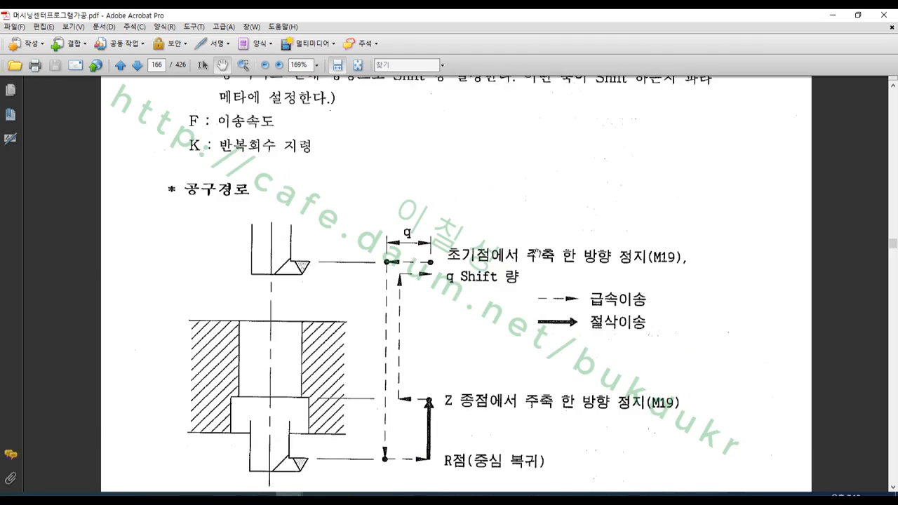
{"action": "scroll", "coordinate": [541, 242], "scroll_direction": "down", "scroll_amount": 20}
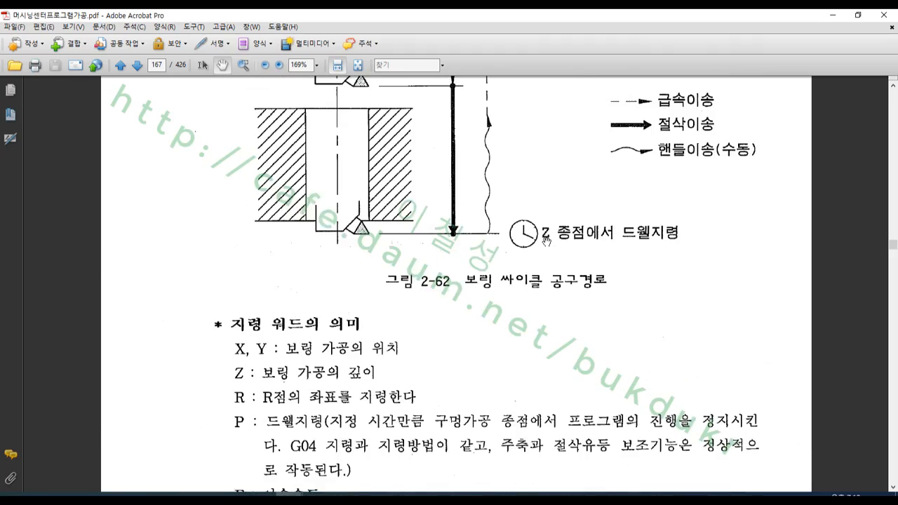
{"action": "scroll", "coordinate": [559, 264], "scroll_direction": "down", "scroll_amount": 12}
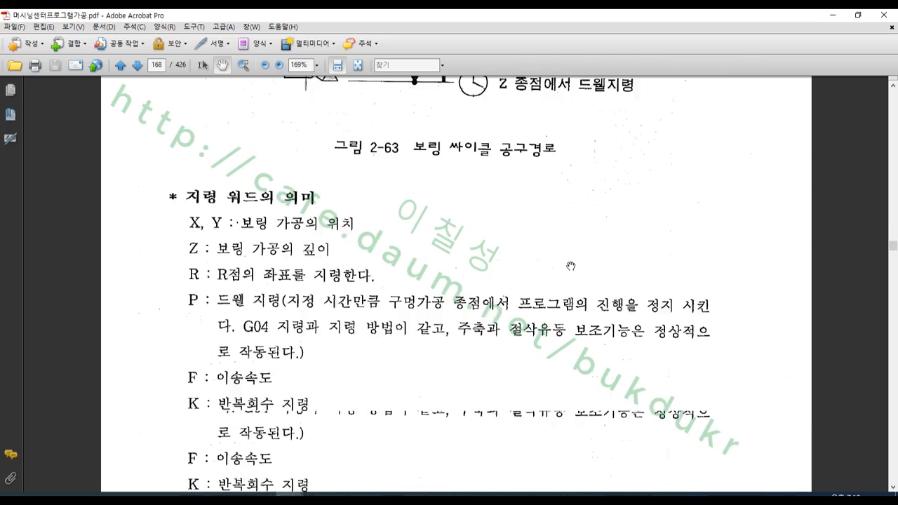
{"action": "left_click", "coordinate": [890, 208]}
{"action": "scroll", "coordinate": [891, 207], "scroll_direction": "up", "scroll_amount": 15}
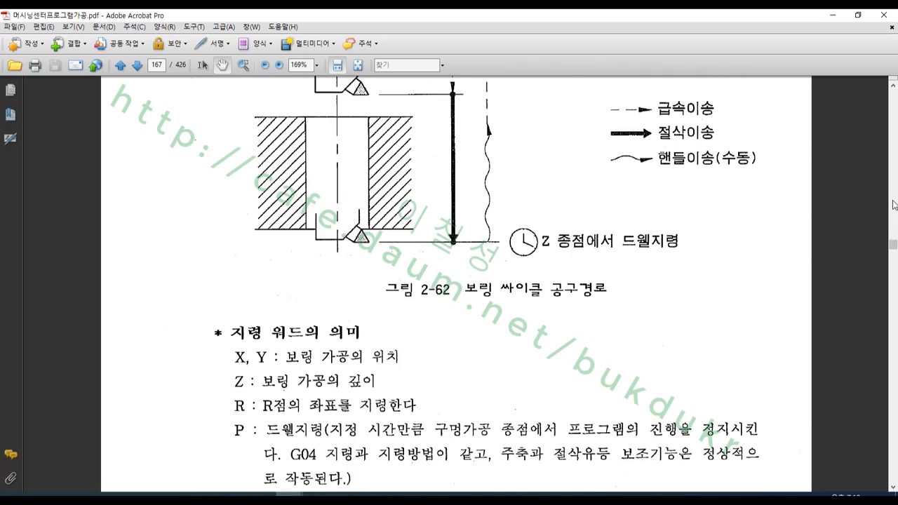
{"action": "scroll", "coordinate": [894, 205], "scroll_direction": "up", "scroll_amount": 5}
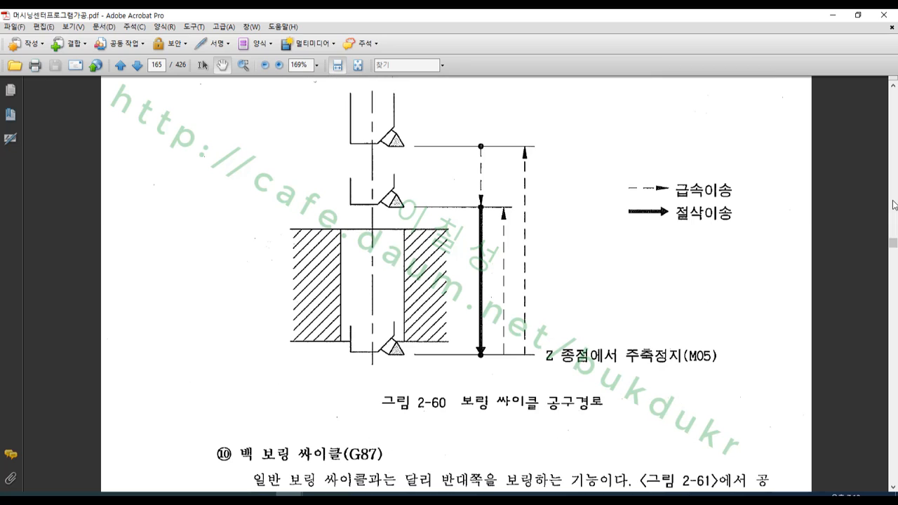
{"action": "scroll", "coordinate": [894, 205], "scroll_direction": "up", "scroll_amount": 15}
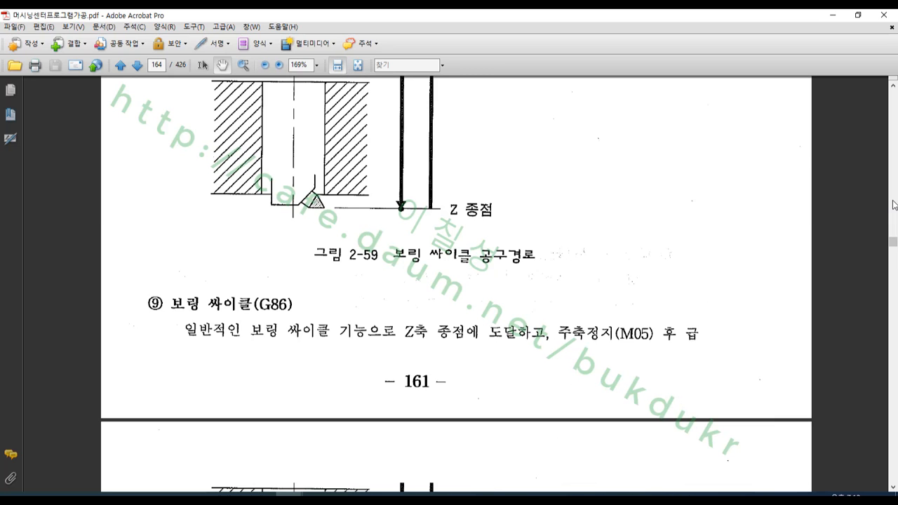
{"action": "scroll", "coordinate": [894, 205], "scroll_direction": "up", "scroll_amount": 5}
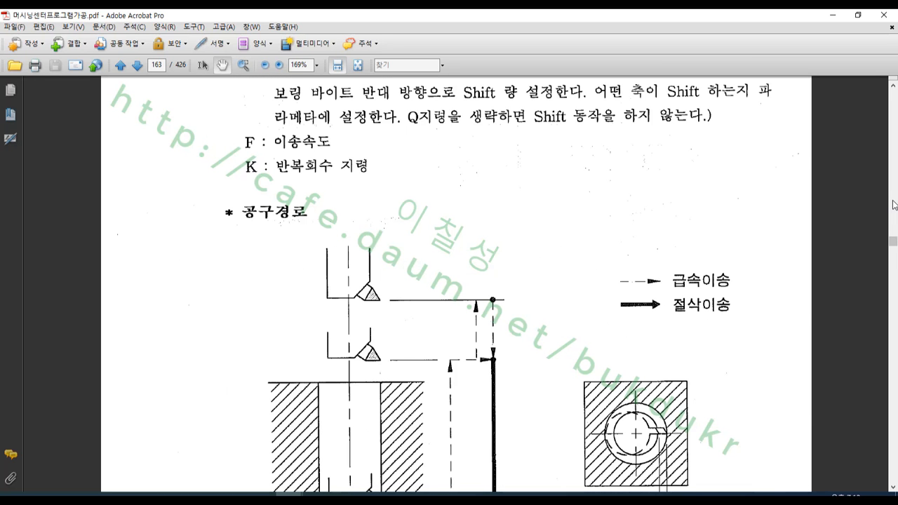
{"action": "scroll", "coordinate": [873, 222], "scroll_direction": "up", "scroll_amount": 5}
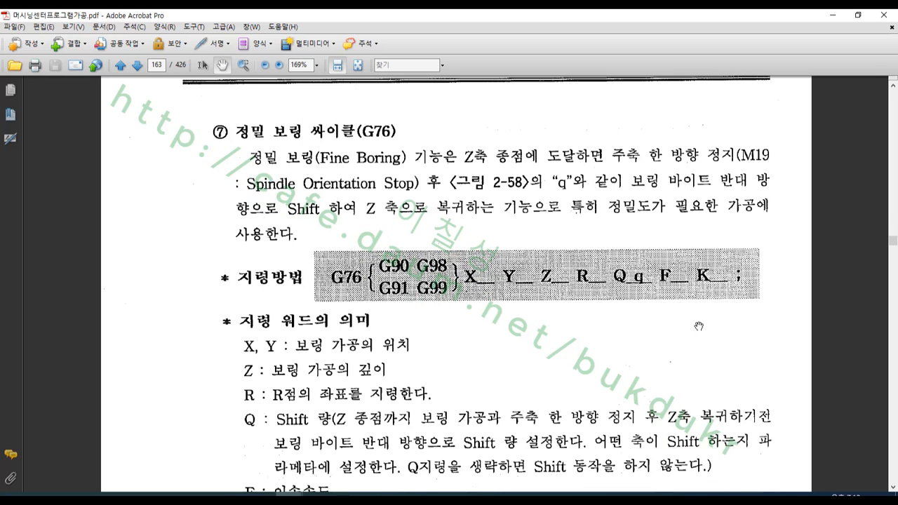
- With the screen pen, underline the fine boring definition and the G76 heading, circle the spindle orientation stop text and M19, and close the pen
{"action": "left_click", "coordinate": [73, 493]}
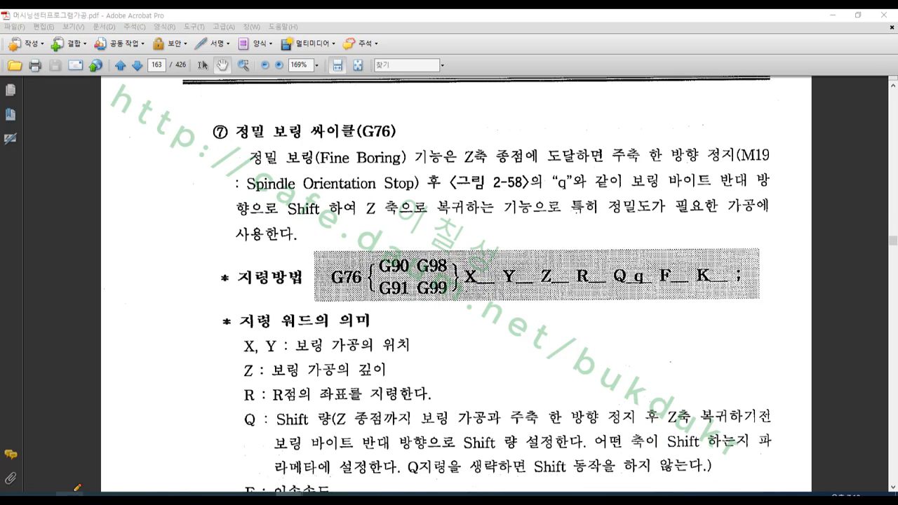
{"action": "mouse_move", "coordinate": [247, 169]}
{"action": "left_mouse_down"}
{"action": "mouse_move", "coordinate": [765, 168]}
{"action": "mouse_move", "coordinate": [647, 117]}
{"action": "mouse_move", "coordinate": [605, 156]}
{"action": "mouse_move", "coordinate": [707, 169]}
{"action": "mouse_move", "coordinate": [778, 163]}
{"action": "left_mouse_up"}
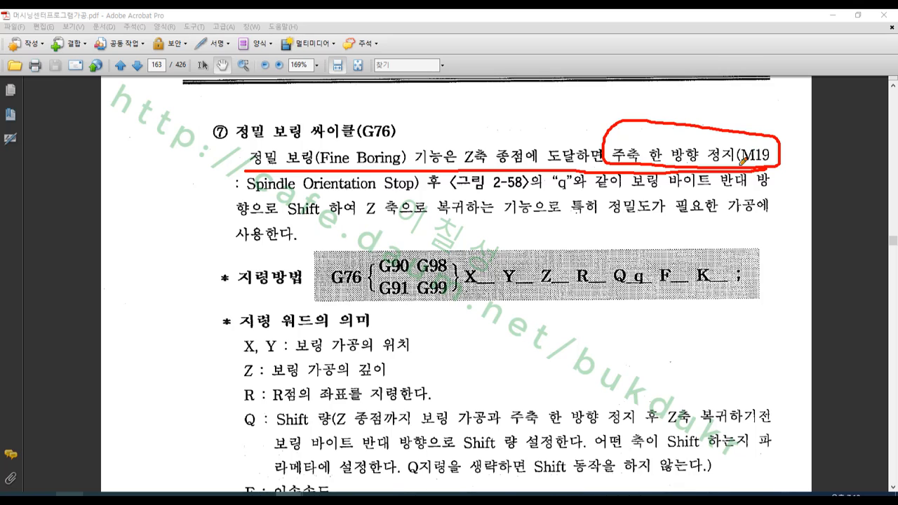
{"action": "mouse_move", "coordinate": [742, 160]}
{"action": "left_mouse_down"}
{"action": "mouse_move", "coordinate": [742, 128]}
{"action": "mouse_move", "coordinate": [803, 129]}
{"action": "mouse_move", "coordinate": [756, 169]}
{"action": "mouse_move", "coordinate": [744, 164]}
{"action": "left_mouse_up"}
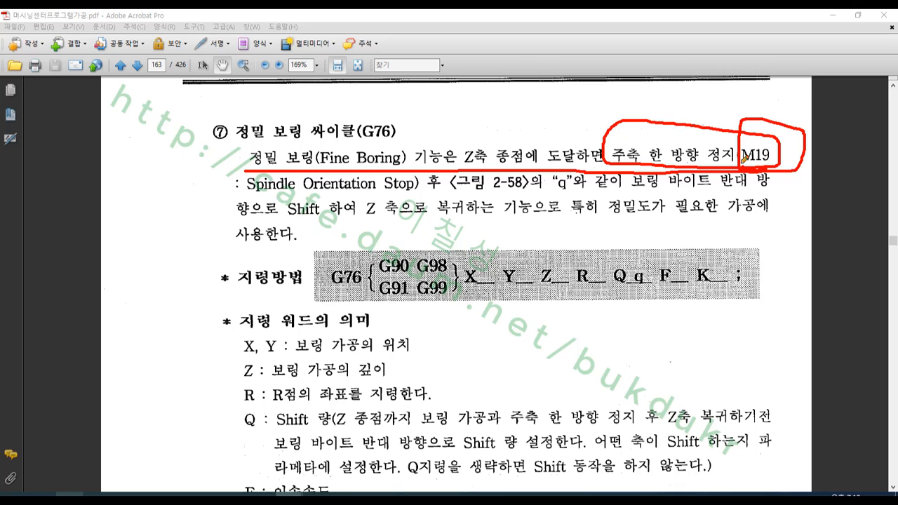
{"action": "mouse_move", "coordinate": [743, 159]}
{"action": "left_mouse_down"}
{"action": "mouse_move", "coordinate": [776, 131]}
{"action": "mouse_move", "coordinate": [779, 162]}
{"action": "mouse_move", "coordinate": [737, 149]}
{"action": "mouse_move", "coordinate": [773, 129]}
{"action": "mouse_move", "coordinate": [779, 164]}
{"action": "left_mouse_up"}
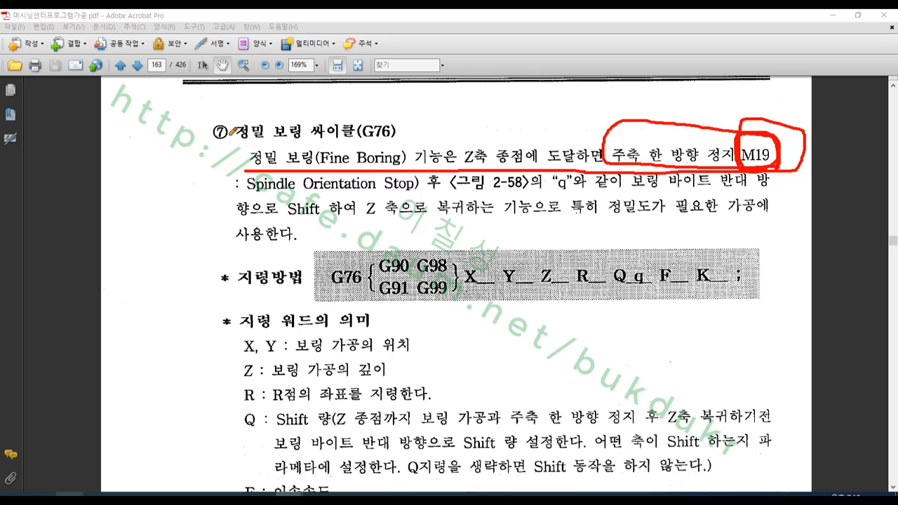
{"action": "left_click_drag", "start_coordinate": [228, 134], "coordinate": [396, 137]}
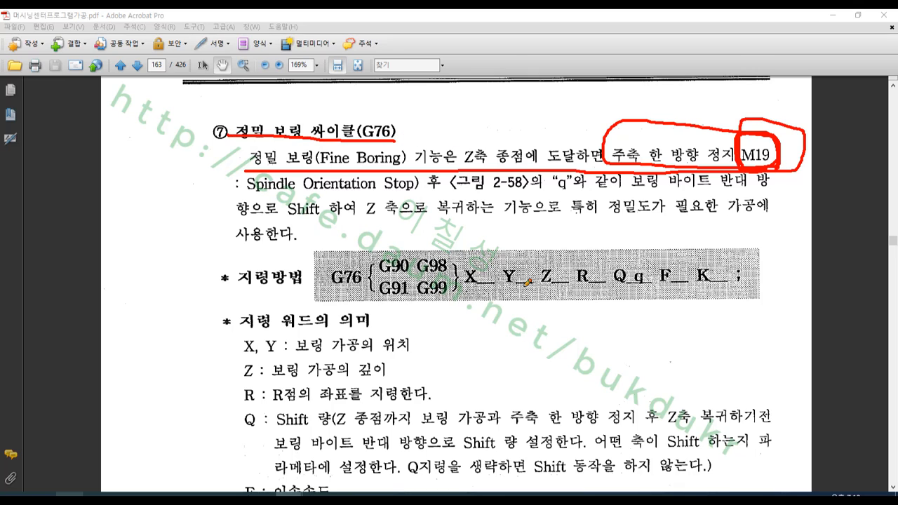
{"action": "right_click", "coordinate": [545, 186]}
{"action": "left_click", "coordinate": [596, 294]}
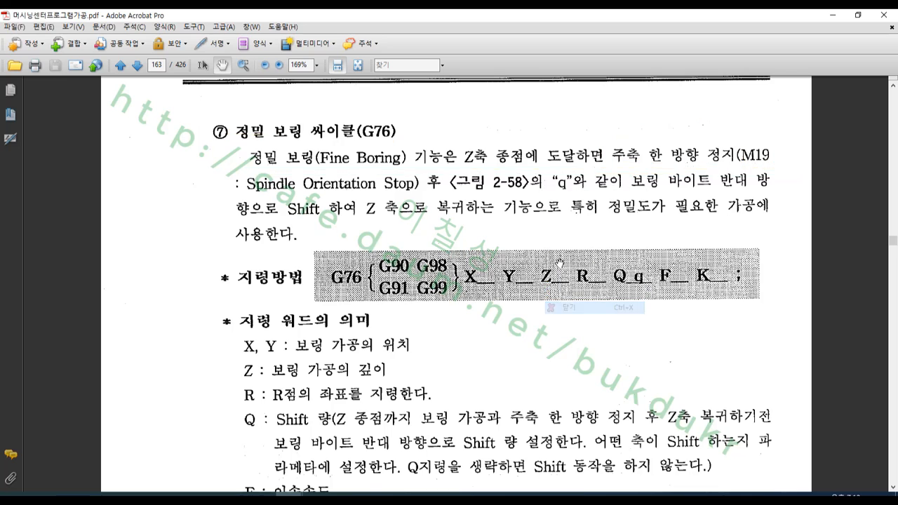
- In figure 2-58, circle the upper cutting tip, draw opposing arrows below the hole, and circle the spindle orientation stop (M19) label in red
{"action": "scroll", "coordinate": [567, 244], "scroll_direction": "down", "scroll_amount": 5}
{"action": "scroll", "coordinate": [567, 244], "scroll_direction": "down", "scroll_amount": 6}
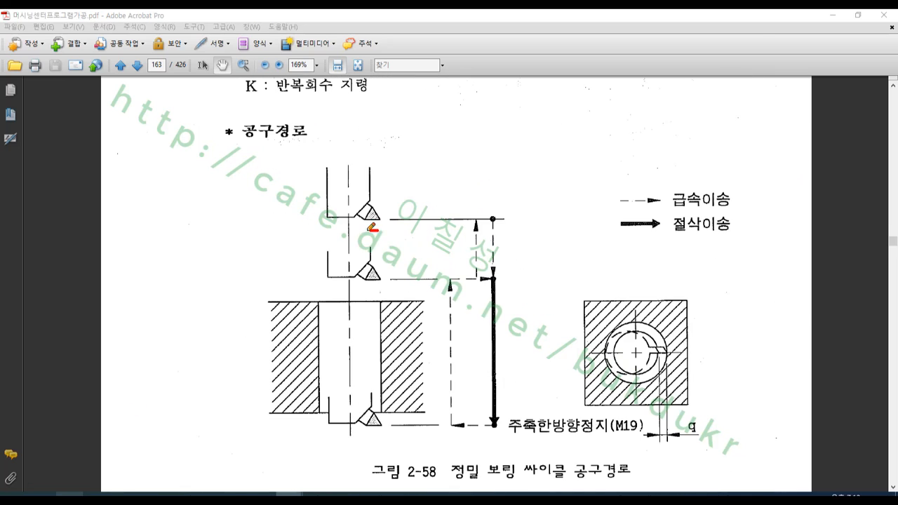
{"action": "mouse_move", "coordinate": [377, 230]}
{"action": "left_mouse_down"}
{"action": "mouse_move", "coordinate": [368, 193]}
{"action": "mouse_move", "coordinate": [377, 230]}
{"action": "left_mouse_up"}
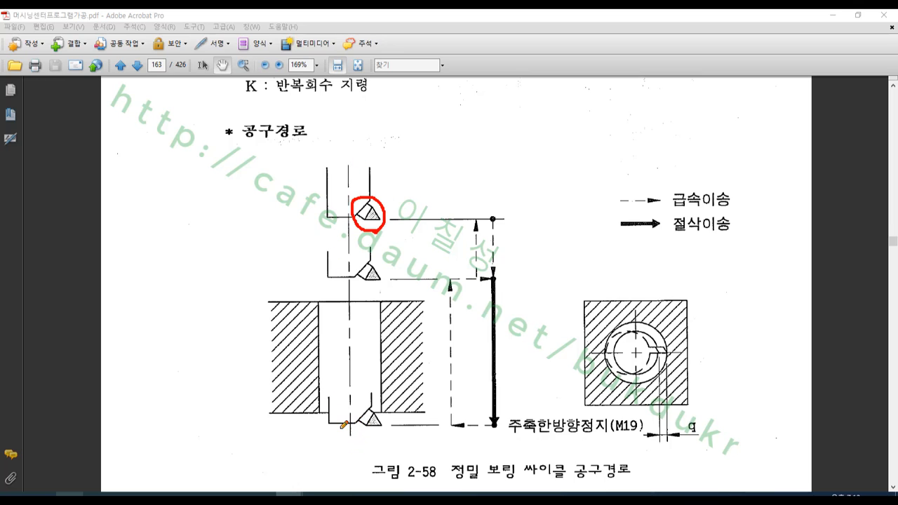
{"action": "mouse_move", "coordinate": [380, 443]}
{"action": "left_mouse_down"}
{"action": "mouse_move", "coordinate": [362, 443]}
{"action": "mouse_move", "coordinate": [359, 454]}
{"action": "mouse_move", "coordinate": [391, 466]}
{"action": "mouse_move", "coordinate": [371, 483]}
{"action": "left_mouse_up"}
{"action": "left_click_drag", "start_coordinate": [335, 454], "coordinate": [372, 459]}
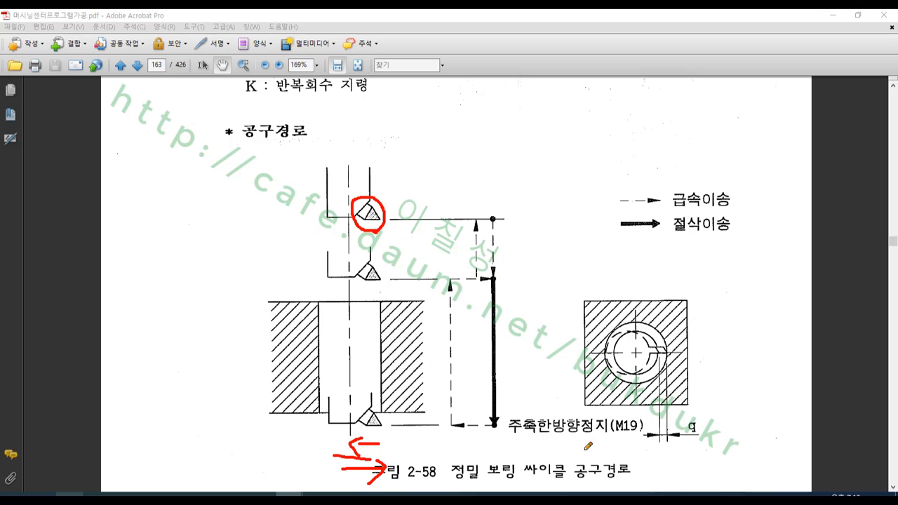
{"action": "mouse_move", "coordinate": [561, 445]}
{"action": "left_mouse_down"}
{"action": "mouse_move", "coordinate": [537, 408]}
{"action": "mouse_move", "coordinate": [663, 432]}
{"action": "mouse_move", "coordinate": [559, 443]}
{"action": "left_mouse_up"}
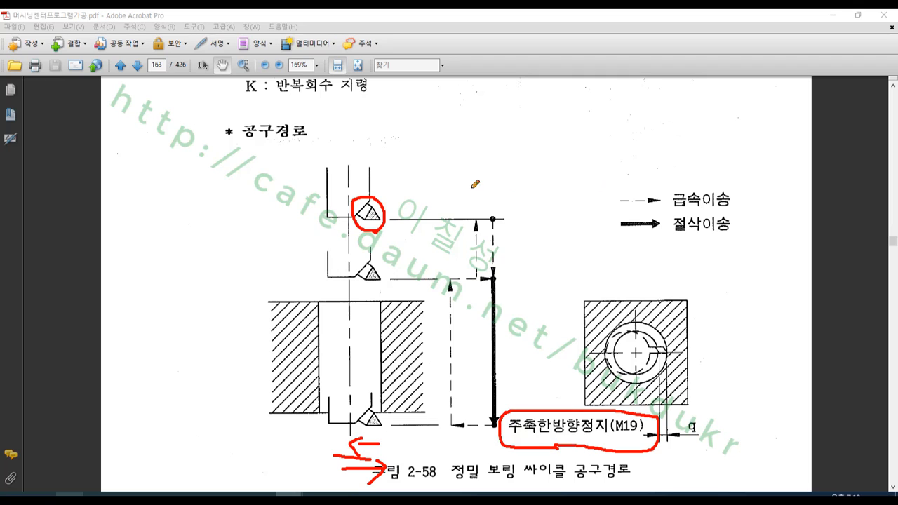
- Handwrite "M05" in red above the figure 2-58 tool path and underline it
{"action": "left_click_drag", "start_coordinate": [491, 99], "coordinate": [483, 133]}
{"action": "mouse_move", "coordinate": [492, 100]}
{"action": "left_mouse_down"}
{"action": "mouse_move", "coordinate": [520, 129]}
{"action": "mouse_move", "coordinate": [550, 114]}
{"action": "left_mouse_up"}
{"action": "mouse_move", "coordinate": [562, 103]}
{"action": "left_mouse_down"}
{"action": "mouse_move", "coordinate": [560, 144]}
{"action": "mouse_move", "coordinate": [585, 102]}
{"action": "left_mouse_up"}
{"action": "left_click_drag", "start_coordinate": [478, 159], "coordinate": [628, 171]}
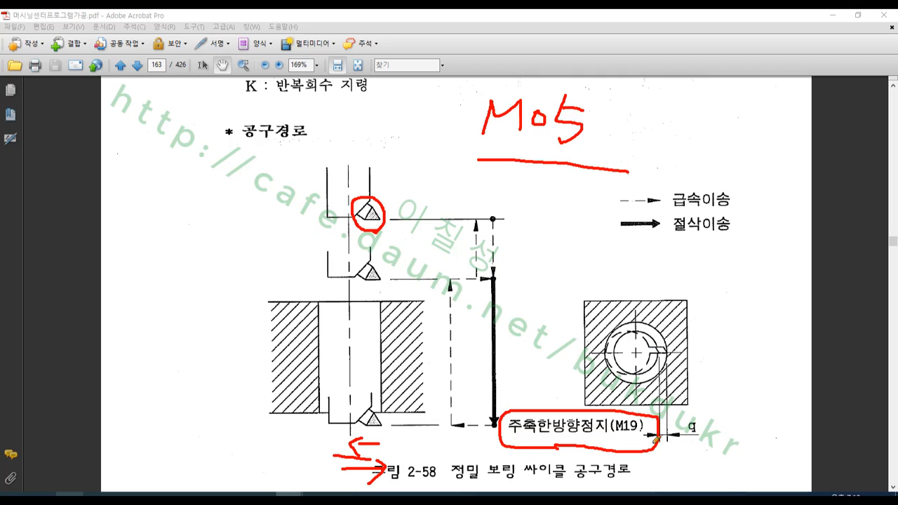
- Draw opposing shift arrows inside the hole, a vertical line along its right wall, and a horizontal line above the workpiece
{"action": "mouse_move", "coordinate": [383, 382]}
{"action": "left_mouse_down"}
{"action": "mouse_move", "coordinate": [339, 381]}
{"action": "mouse_move", "coordinate": [341, 371]}
{"action": "mouse_move", "coordinate": [359, 393]}
{"action": "left_mouse_up"}
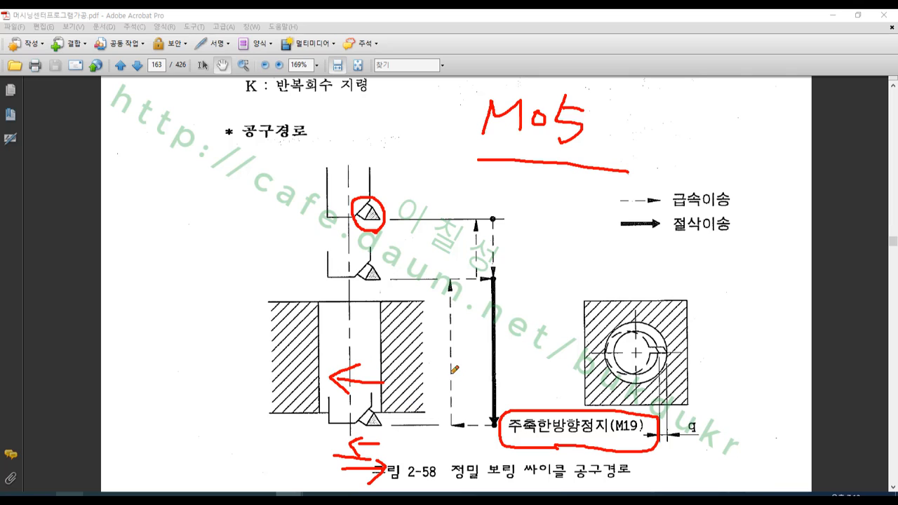
{"action": "mouse_move", "coordinate": [342, 324]}
{"action": "left_mouse_down"}
{"action": "mouse_move", "coordinate": [402, 327]}
{"action": "mouse_move", "coordinate": [386, 347]}
{"action": "left_mouse_up"}
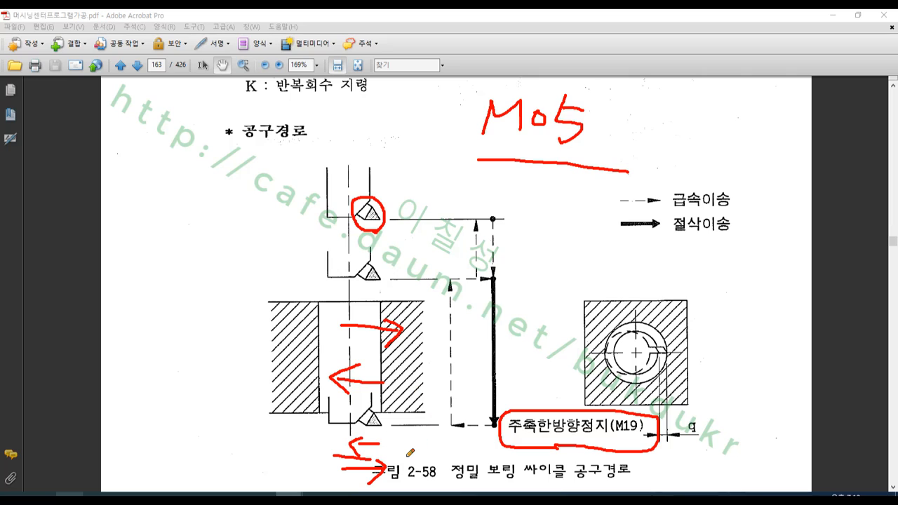
{"action": "left_click_drag", "start_coordinate": [386, 459], "coordinate": [392, 290]}
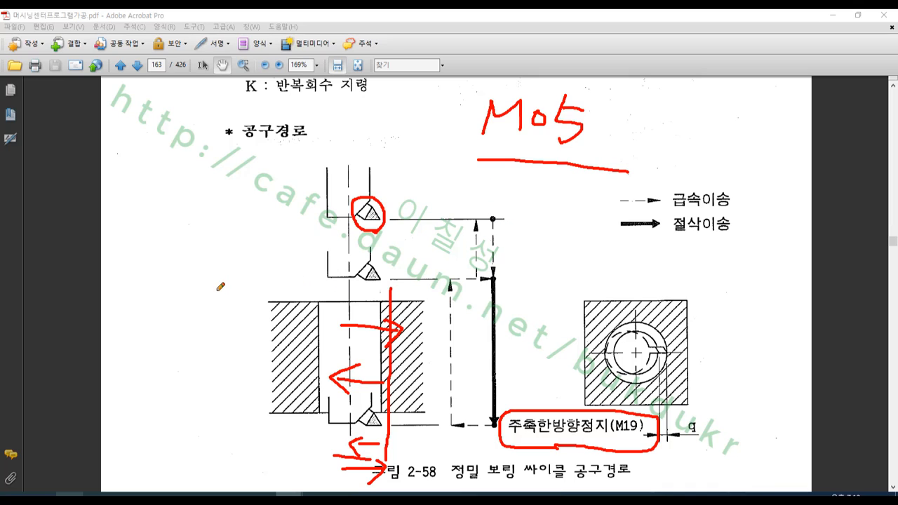
{"action": "left_click_drag", "start_coordinate": [208, 293], "coordinate": [460, 291]}
- Sketch a boring bar above the figure with its cutting tip on the right, and draw opposing shift arrows across it
{"action": "left_click_drag", "start_coordinate": [326, 88], "coordinate": [327, 171]}
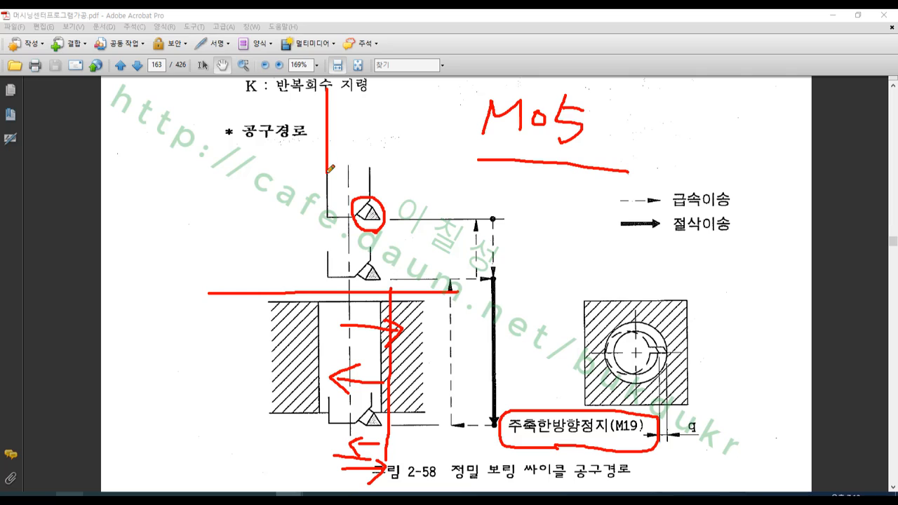
{"action": "mouse_move", "coordinate": [388, 77]}
{"action": "left_mouse_down"}
{"action": "mouse_move", "coordinate": [399, 172]}
{"action": "mouse_move", "coordinate": [322, 168]}
{"action": "left_mouse_up"}
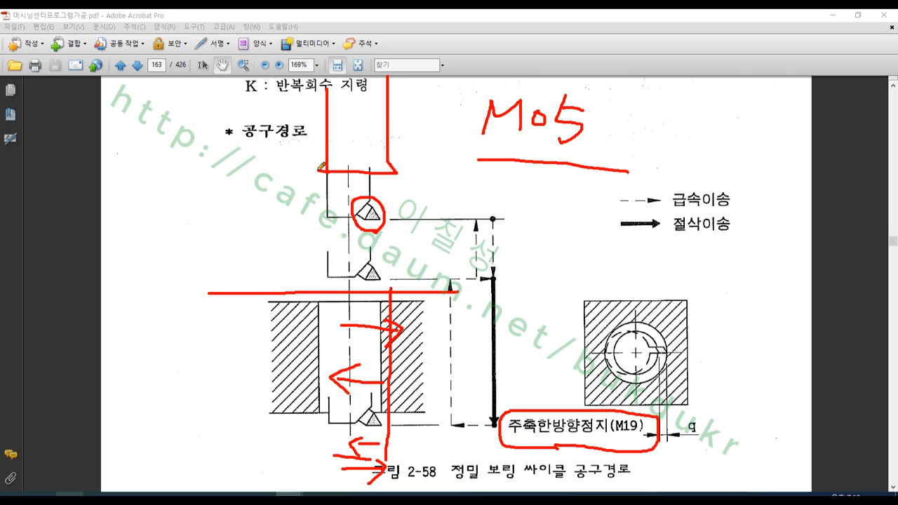
{"action": "left_click_drag", "start_coordinate": [391, 180], "coordinate": [398, 178]}
{"action": "left_click_drag", "start_coordinate": [411, 131], "coordinate": [345, 130]}
{"action": "mouse_move", "coordinate": [369, 116]}
{"action": "left_mouse_down"}
{"action": "mouse_move", "coordinate": [350, 127]}
{"action": "mouse_move", "coordinate": [363, 141]}
{"action": "mouse_move", "coordinate": [410, 102]}
{"action": "mouse_move", "coordinate": [403, 111]}
{"action": "left_mouse_up"}
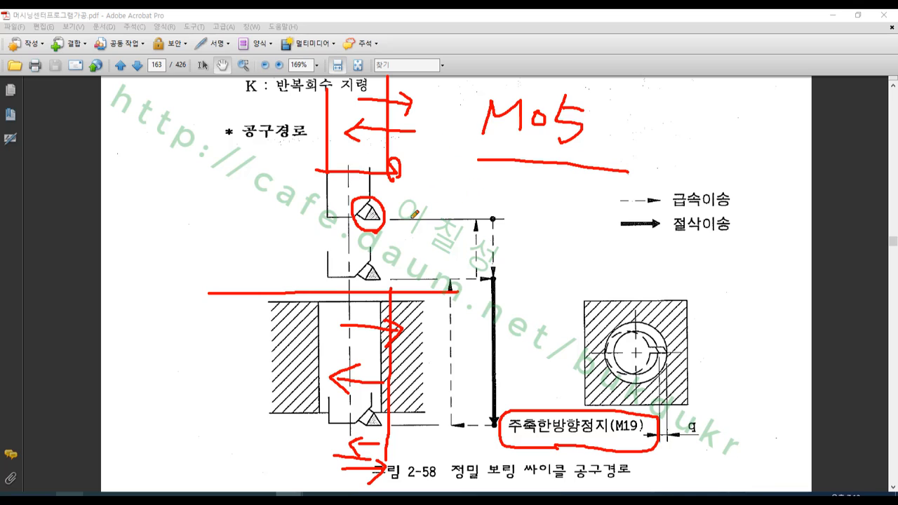
- Redraw the boring bar with its tip facing left, circle that tip, and draw opposing shift arrows beneath it
{"action": "mouse_move", "coordinate": [329, 149]}
{"action": "left_mouse_down"}
{"action": "mouse_move", "coordinate": [315, 168]}
{"action": "mouse_move", "coordinate": [336, 172]}
{"action": "left_mouse_up"}
{"action": "mouse_move", "coordinate": [334, 83]}
{"action": "left_mouse_down"}
{"action": "mouse_move", "coordinate": [327, 169]}
{"action": "mouse_move", "coordinate": [371, 175]}
{"action": "mouse_move", "coordinate": [391, 105]}
{"action": "mouse_move", "coordinate": [391, 63]}
{"action": "left_mouse_up"}
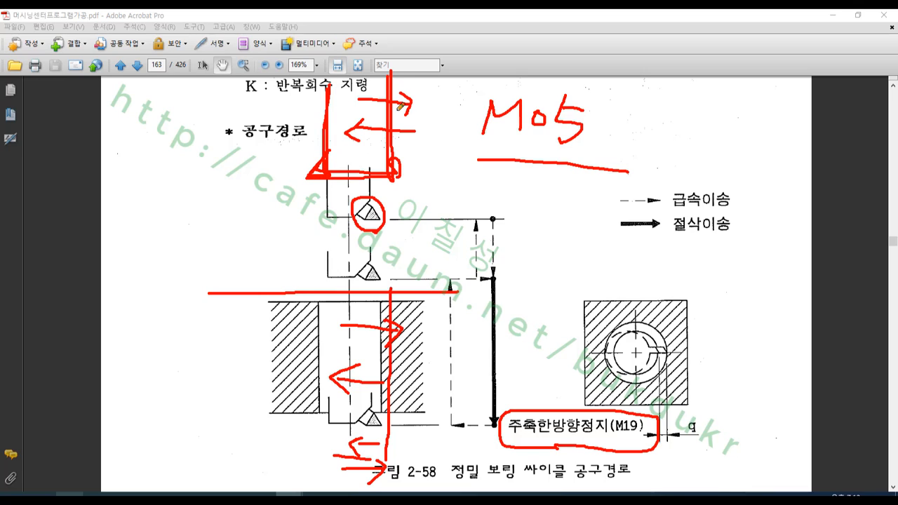
{"action": "mouse_move", "coordinate": [322, 189]}
{"action": "left_mouse_down"}
{"action": "mouse_move", "coordinate": [294, 160]}
{"action": "mouse_move", "coordinate": [324, 186]}
{"action": "left_mouse_up"}
{"action": "mouse_move", "coordinate": [335, 223]}
{"action": "left_mouse_down"}
{"action": "mouse_move", "coordinate": [280, 225]}
{"action": "mouse_move", "coordinate": [284, 235]}
{"action": "mouse_move", "coordinate": [341, 249]}
{"action": "mouse_move", "coordinate": [332, 281]}
{"action": "left_mouse_up"}
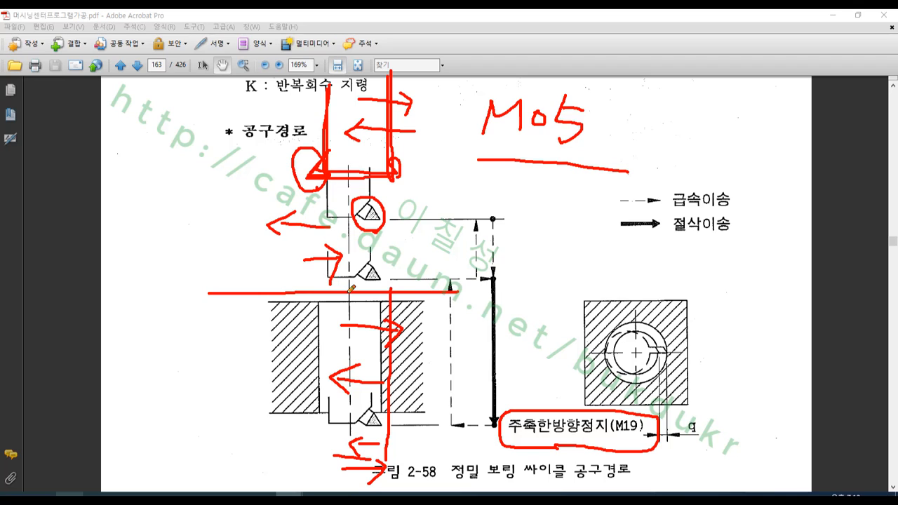
- Handwrite "X축" in red beside the tool path, box it, and close the screen pen
{"action": "left_click_drag", "start_coordinate": [546, 184], "coordinate": [510, 244]}
{"action": "left_click_drag", "start_coordinate": [510, 188], "coordinate": [539, 247]}
{"action": "mouse_move", "coordinate": [556, 190]}
{"action": "left_mouse_down"}
{"action": "mouse_move", "coordinate": [556, 207]}
{"action": "mouse_move", "coordinate": [578, 232]}
{"action": "mouse_move", "coordinate": [568, 239]}
{"action": "mouse_move", "coordinate": [569, 276]}
{"action": "left_mouse_up"}
{"action": "left_click_drag", "start_coordinate": [489, 280], "coordinate": [584, 280]}
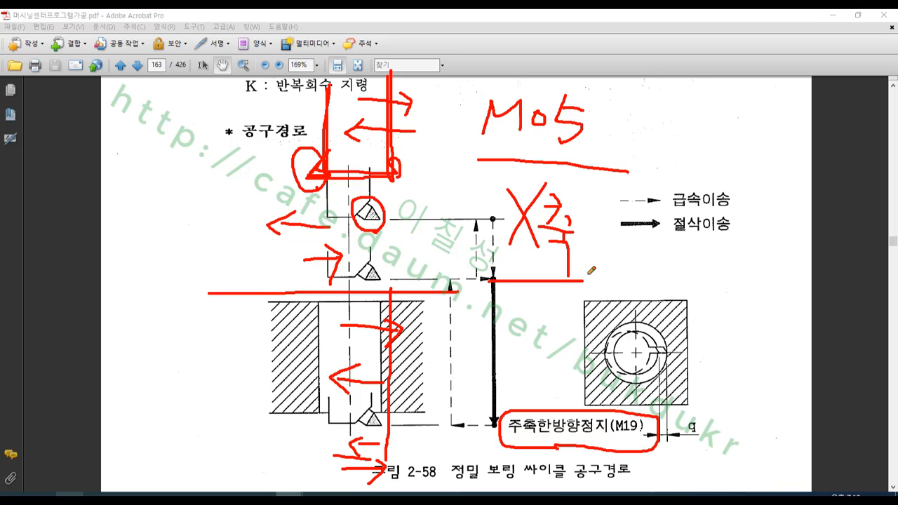
{"action": "mouse_move", "coordinate": [491, 276]}
{"action": "left_mouse_down"}
{"action": "mouse_move", "coordinate": [486, 183]}
{"action": "mouse_move", "coordinate": [591, 185]}
{"action": "mouse_move", "coordinate": [586, 279]}
{"action": "left_mouse_up"}
{"action": "right_click", "coordinate": [650, 217]}
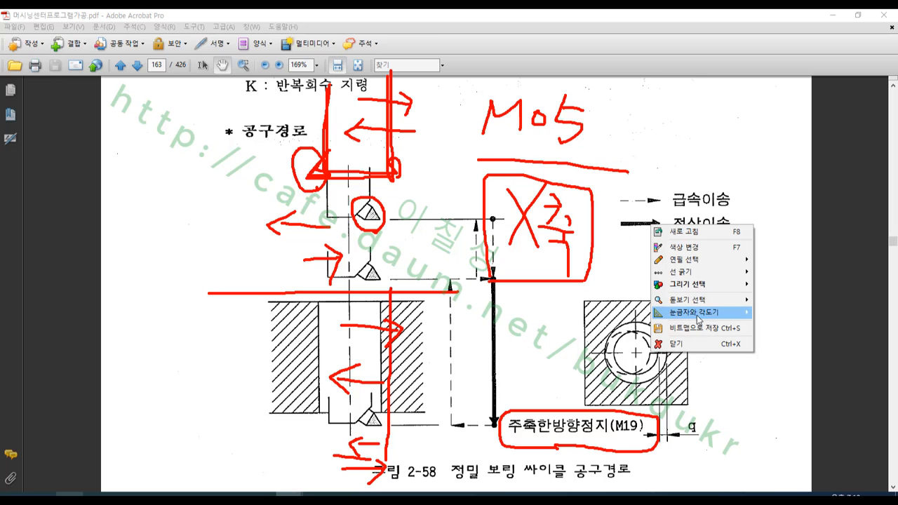
{"action": "left_click", "coordinate": [695, 344]}
- Read the G76 command word meanings, switch to 13 2차원 가공정의.pdf, and look through its drill cycle table and page 29
{"action": "scroll", "coordinate": [640, 237], "scroll_direction": "down", "scroll_amount": 5}
{"action": "scroll", "coordinate": [640, 237], "scroll_direction": "down", "scroll_amount": 10}
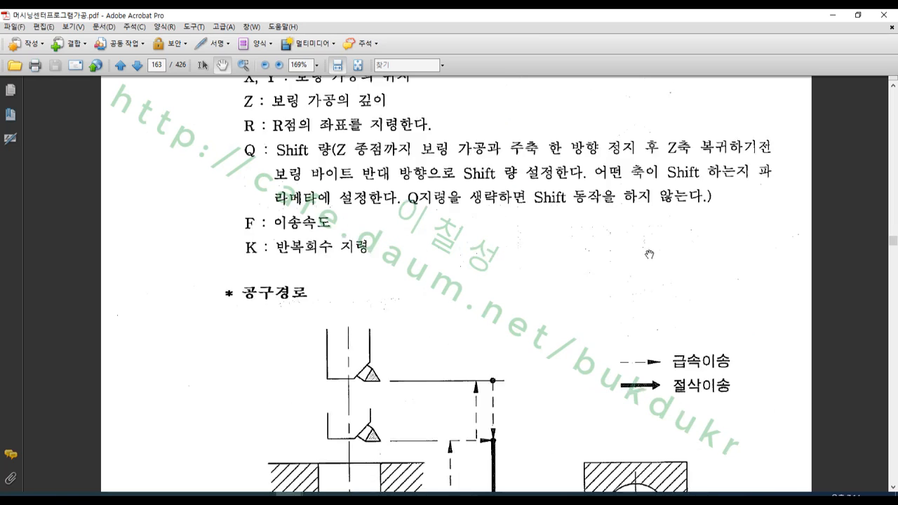
{"action": "scroll", "coordinate": [651, 246], "scroll_direction": "up", "scroll_amount": 1}
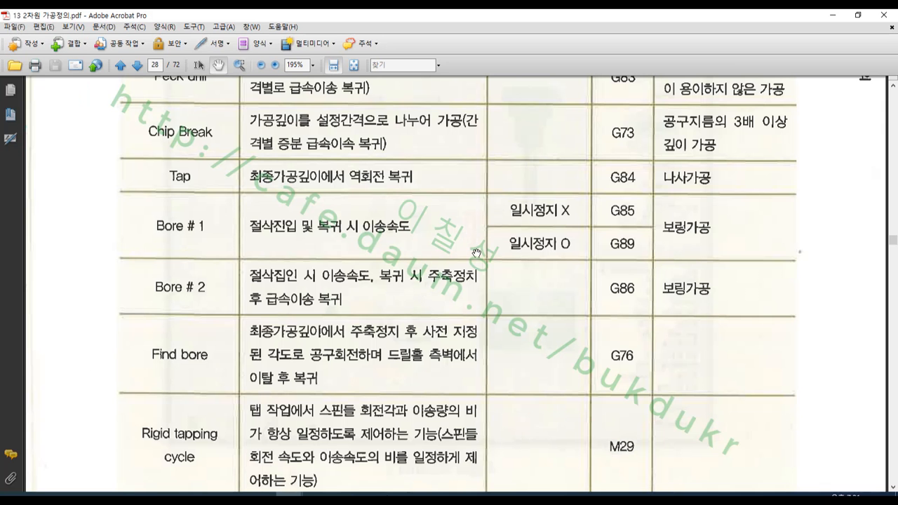
{"action": "scroll", "coordinate": [477, 251], "scroll_direction": "down", "scroll_amount": 10}
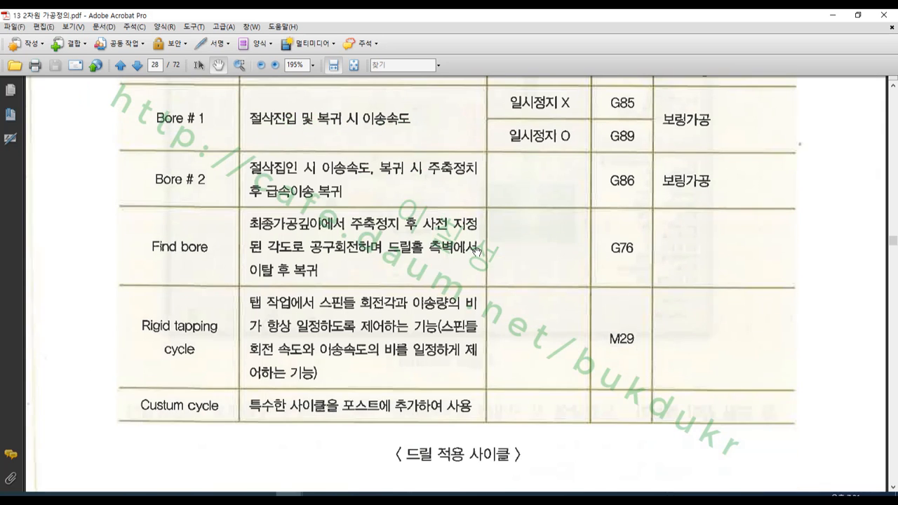
{"action": "scroll", "coordinate": [477, 252], "scroll_direction": "down", "scroll_amount": 10}
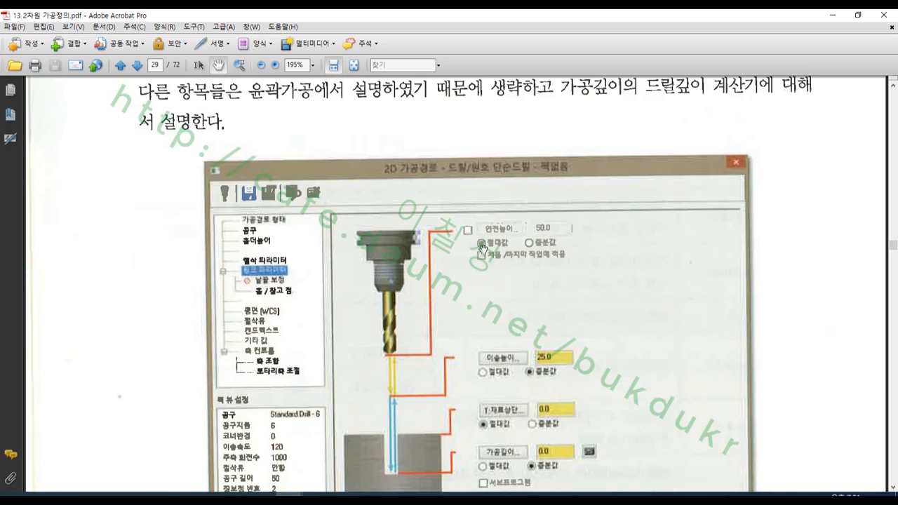
- Mark the drill's tip length in the depth calculator figure with two red lines and opposing arrows, and write a circled 118 on the tip
{"action": "scroll", "coordinate": [485, 245], "scroll_direction": "down", "scroll_amount": 10}
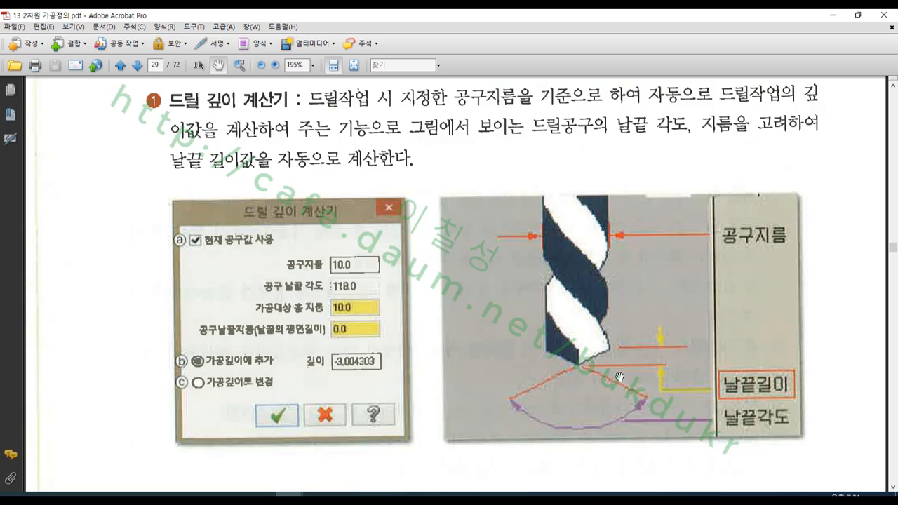
{"action": "left_click", "coordinate": [450, 495]}
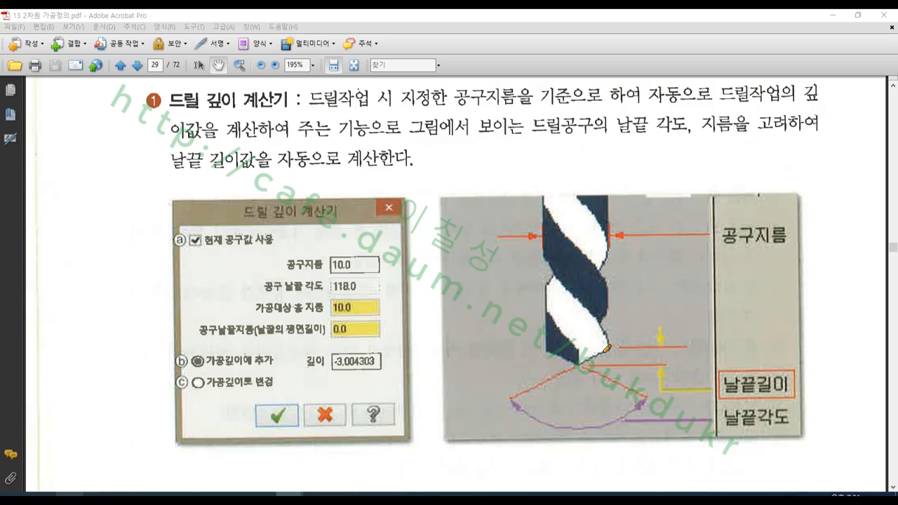
{"action": "left_click_drag", "start_coordinate": [609, 346], "coordinate": [666, 346]}
{"action": "left_click_drag", "start_coordinate": [582, 365], "coordinate": [667, 366]}
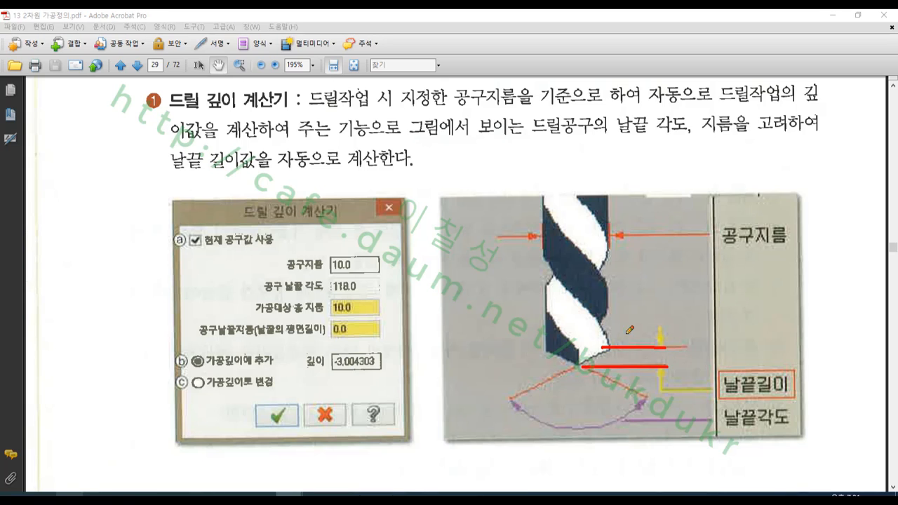
{"action": "left_click_drag", "start_coordinate": [626, 320], "coordinate": [626, 428]}
{"action": "left_click_drag", "start_coordinate": [618, 394], "coordinate": [630, 361]}
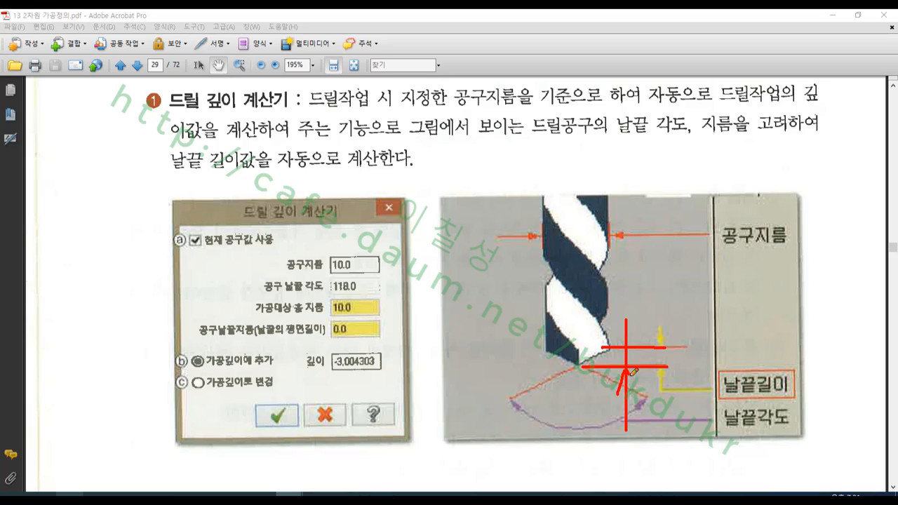
{"action": "left_click_drag", "start_coordinate": [619, 328], "coordinate": [627, 339]}
{"action": "mouse_move", "coordinate": [568, 361]}
{"action": "left_mouse_down"}
{"action": "mouse_move", "coordinate": [595, 351]}
{"action": "mouse_move", "coordinate": [576, 342]}
{"action": "mouse_move", "coordinate": [593, 344]}
{"action": "mouse_move", "coordinate": [570, 313]}
{"action": "mouse_move", "coordinate": [602, 328]}
{"action": "mouse_move", "coordinate": [596, 344]}
{"action": "left_mouse_up"}
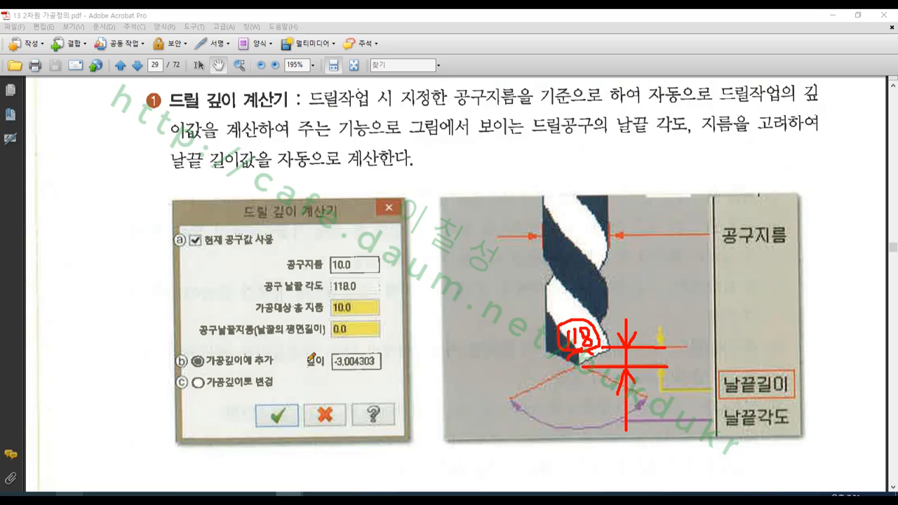
- Circle the 드릴 깊이 계산기 title and its depth value in red, and close the screen pen
{"action": "mouse_move", "coordinate": [340, 228]}
{"action": "left_mouse_down"}
{"action": "mouse_move", "coordinate": [326, 176]}
{"action": "mouse_move", "coordinate": [346, 228]}
{"action": "left_mouse_up"}
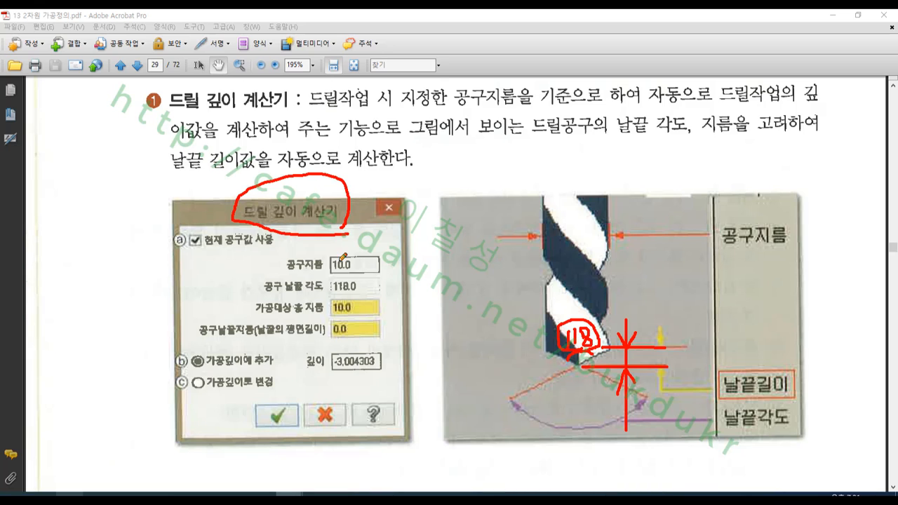
{"action": "mouse_move", "coordinate": [376, 383]}
{"action": "left_mouse_down"}
{"action": "mouse_move", "coordinate": [358, 384]}
{"action": "mouse_move", "coordinate": [385, 348]}
{"action": "mouse_move", "coordinate": [394, 377]}
{"action": "mouse_move", "coordinate": [366, 379]}
{"action": "left_mouse_up"}
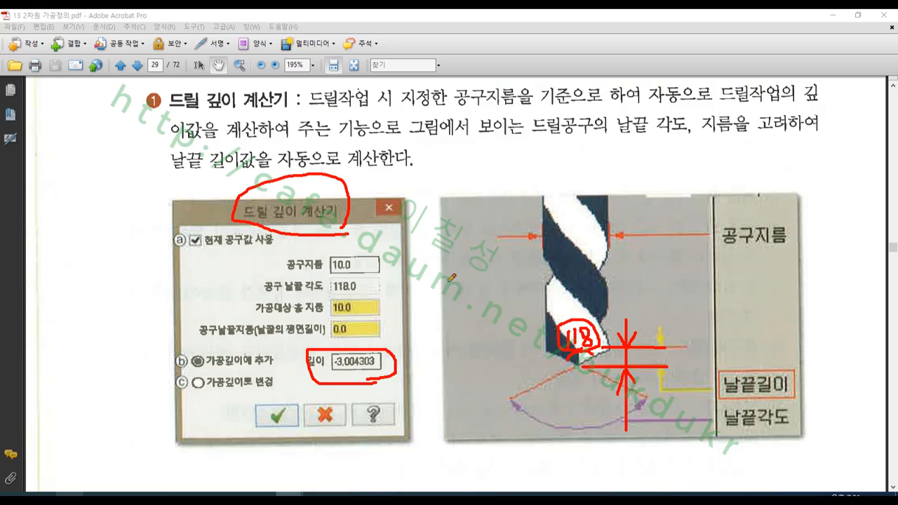
{"action": "right_click", "coordinate": [466, 270]}
{"action": "left_click", "coordinate": [491, 395]}
- Find the 날끝 보정 figure on page 30 and circle its tip length gap and the 0.25 breakthrough value in red
{"action": "scroll", "coordinate": [491, 319], "scroll_direction": "down", "scroll_amount": 10}
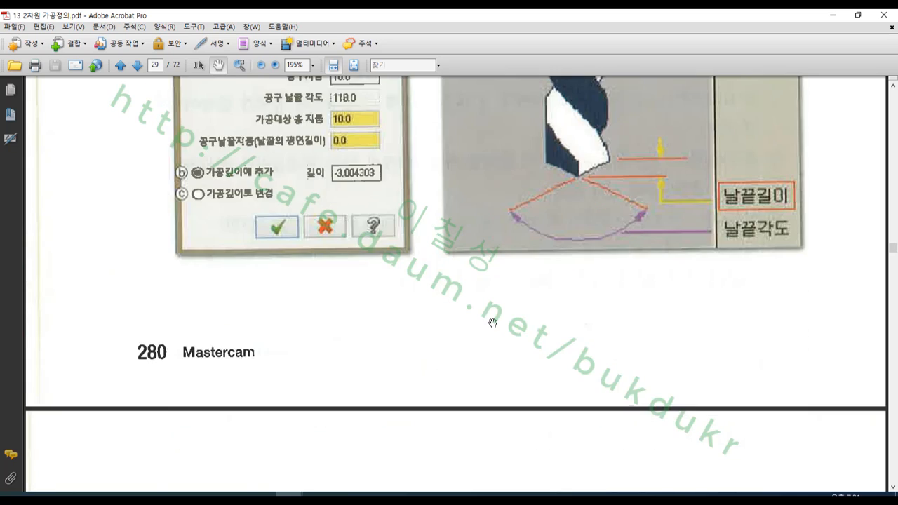
{"action": "scroll", "coordinate": [491, 320], "scroll_direction": "down", "scroll_amount": 4}
{"action": "scroll", "coordinate": [493, 322], "scroll_direction": "down", "scroll_amount": 10}
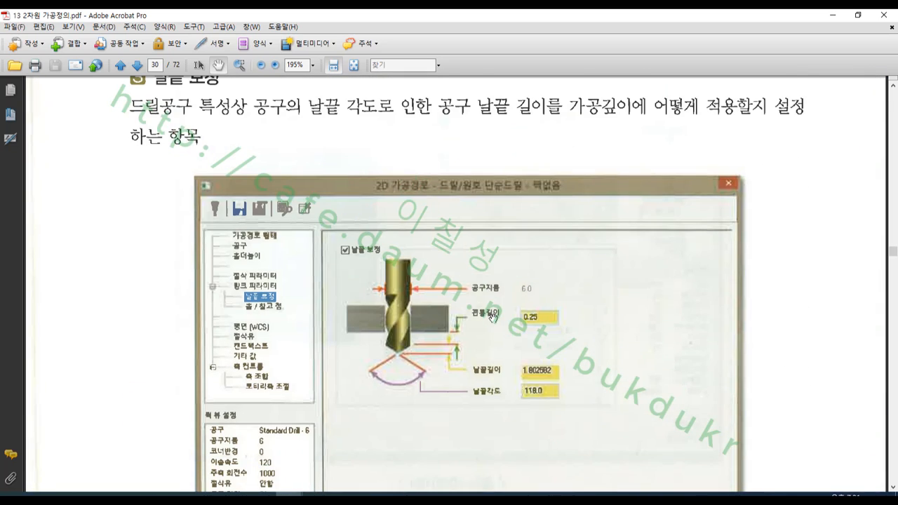
{"action": "left_click", "coordinate": [70, 500]}
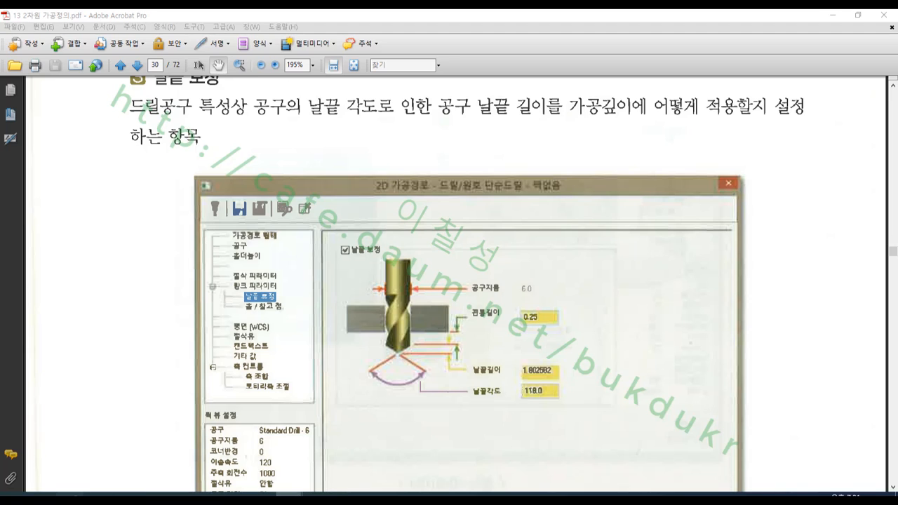
{"action": "mouse_move", "coordinate": [464, 366]}
{"action": "left_mouse_down"}
{"action": "mouse_move", "coordinate": [436, 366]}
{"action": "mouse_move", "coordinate": [459, 341]}
{"action": "mouse_move", "coordinate": [460, 356]}
{"action": "left_mouse_up"}
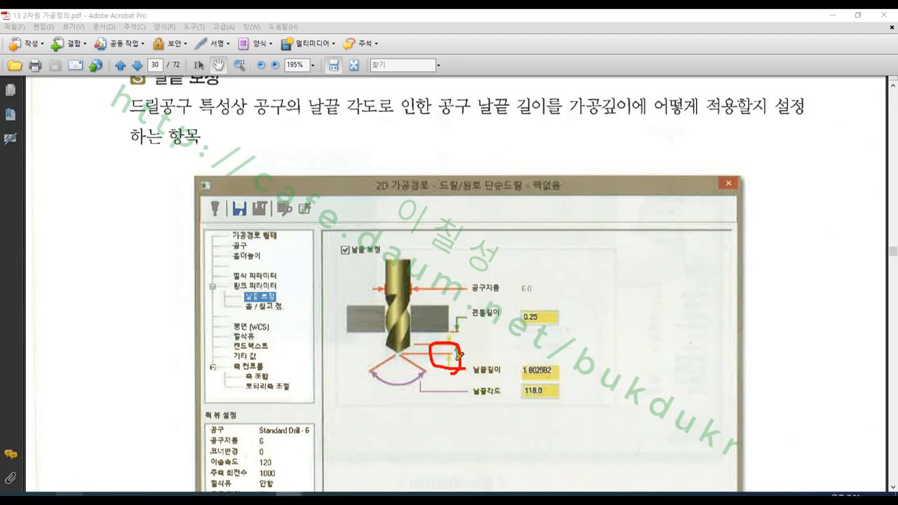
{"action": "mouse_move", "coordinate": [550, 328]}
{"action": "left_mouse_down"}
{"action": "mouse_move", "coordinate": [518, 301]}
{"action": "mouse_move", "coordinate": [567, 317]}
{"action": "mouse_move", "coordinate": [552, 332]}
{"action": "left_mouse_up"}
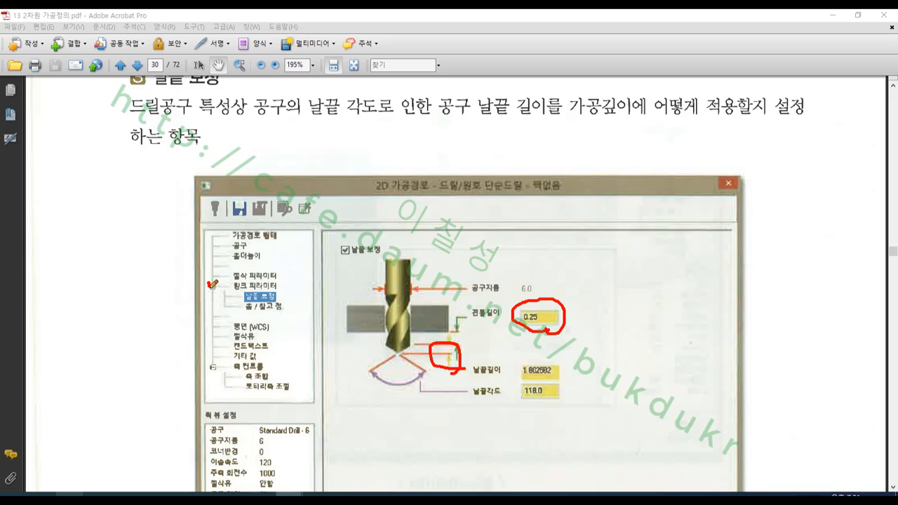
- Put a red check mark beside 링크 파라미터, encircle the whole group of tip compensation values, and close the screen pen
{"action": "left_click_drag", "start_coordinate": [210, 285], "coordinate": [222, 277]}
{"action": "mouse_move", "coordinate": [541, 418]}
{"action": "left_mouse_down"}
{"action": "mouse_move", "coordinate": [413, 308]}
{"action": "mouse_move", "coordinate": [611, 358]}
{"action": "mouse_move", "coordinate": [452, 376]}
{"action": "mouse_move", "coordinate": [460, 269]}
{"action": "mouse_move", "coordinate": [605, 312]}
{"action": "mouse_move", "coordinate": [603, 328]}
{"action": "left_mouse_up"}
{"action": "right_click", "coordinate": [651, 294]}
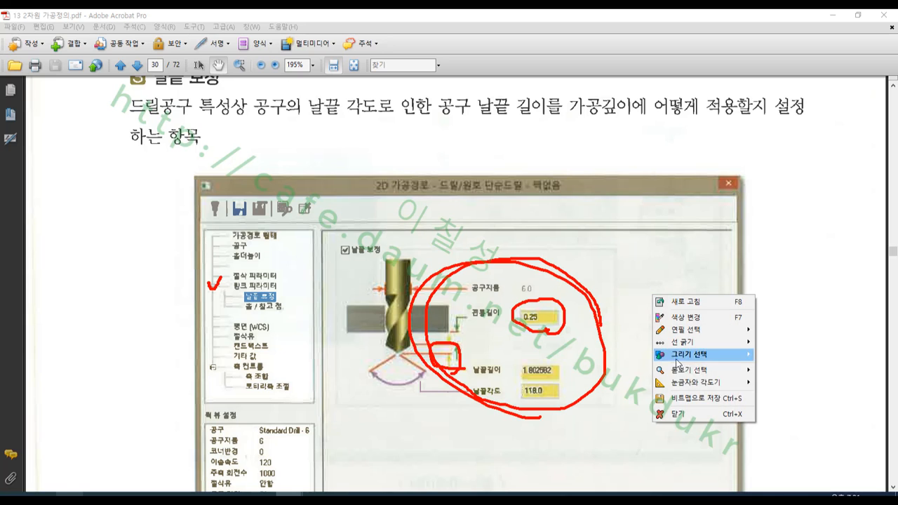
{"action": "left_click", "coordinate": [684, 412]}
- Look through the end of the drill section up to the 포켓가공 heading, and switch to the drawing 드릴작업예제.PNG
{"action": "scroll", "coordinate": [409, 304], "scroll_direction": "down", "scroll_amount": 3}
{"action": "scroll", "coordinate": [414, 301], "scroll_direction": "down", "scroll_amount": 10}
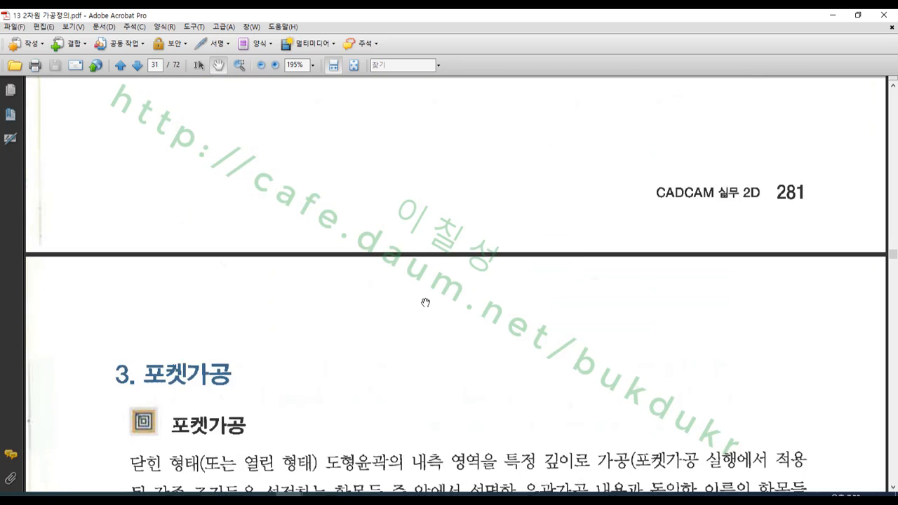
{"action": "scroll", "coordinate": [428, 309], "scroll_direction": "up", "scroll_amount": 4}
{"action": "scroll", "coordinate": [439, 313], "scroll_direction": "up", "scroll_amount": 2}
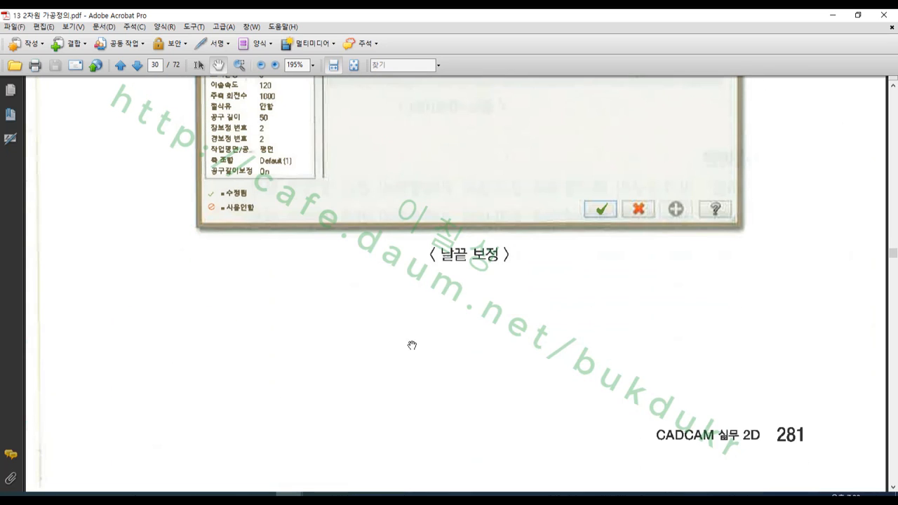
{"action": "left_click", "coordinate": [372, 494]}
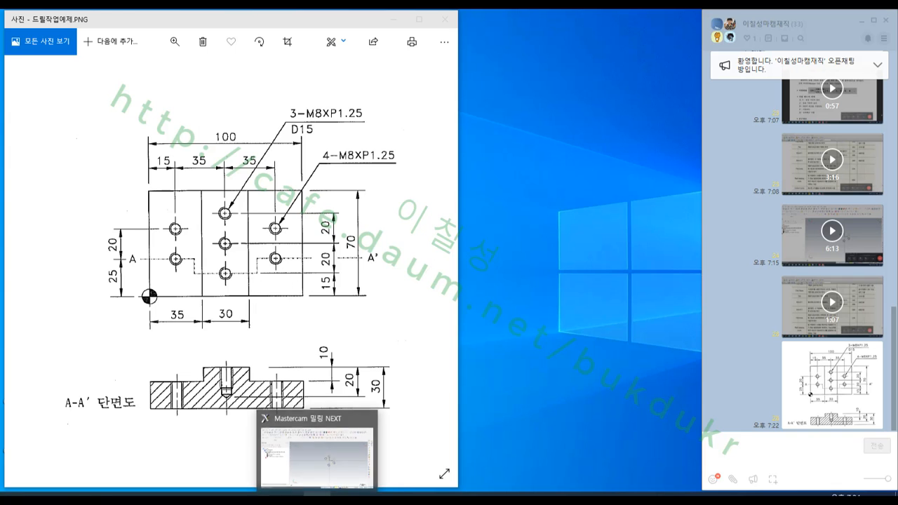
- Switch to Mastercam and delete the Fine Bore toolpath from the toolpath group
{"action": "left_click", "coordinate": [317, 496]}
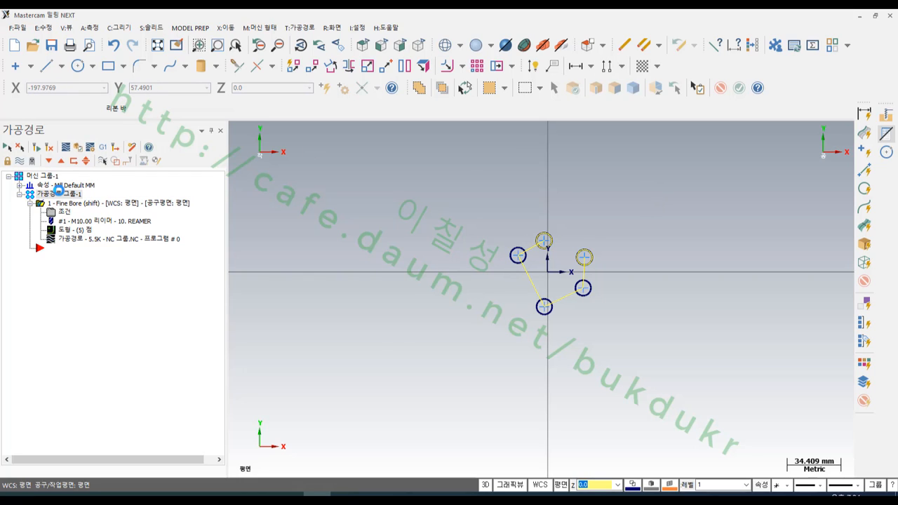
{"action": "key", "text": "Delete"}
{"action": "left_click", "coordinate": [487, 287]}
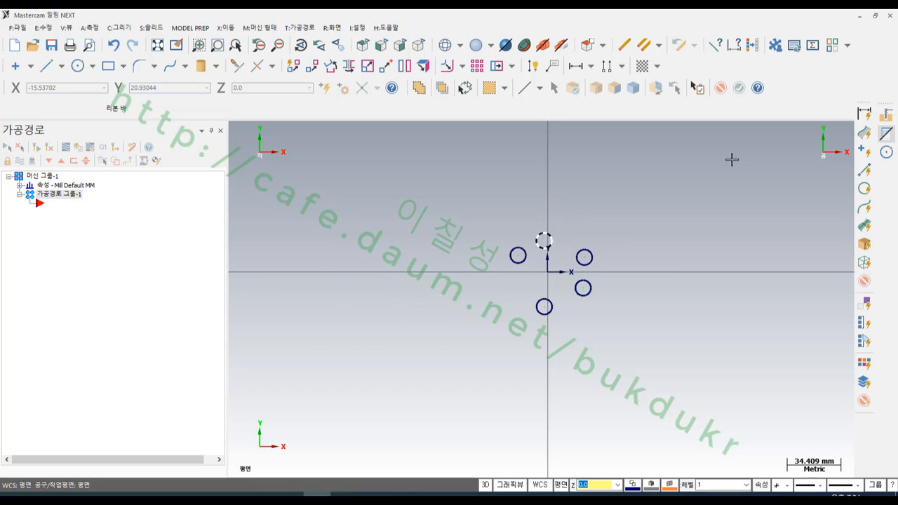
- Restore the Mastercam window beside the drawing, close the toolpath manager, and delete all five circles
{"action": "left_click", "coordinate": [875, 15]}
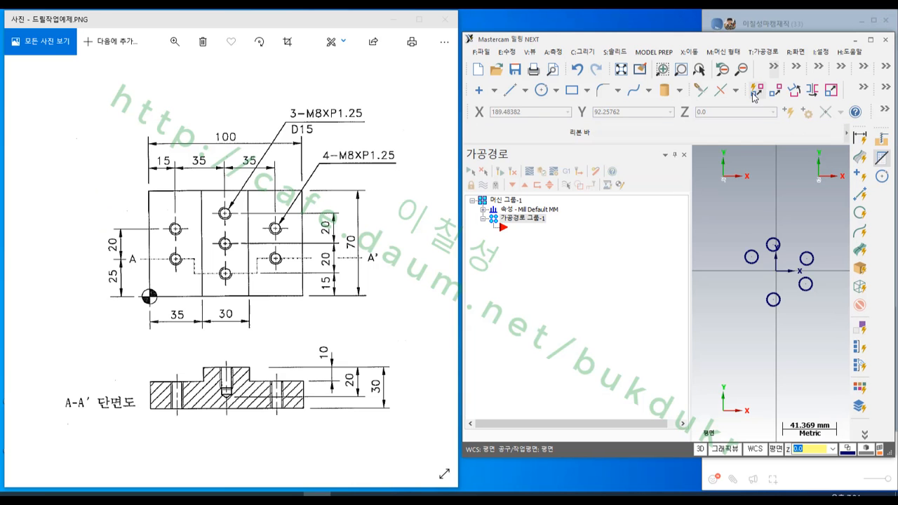
{"action": "left_click", "coordinate": [684, 154]}
{"action": "scroll", "coordinate": [702, 239], "scroll_direction": "down", "scroll_amount": 1}
{"action": "left_click_drag", "start_coordinate": [722, 210], "coordinate": [597, 308]}
{"action": "key", "text": "Delete"}
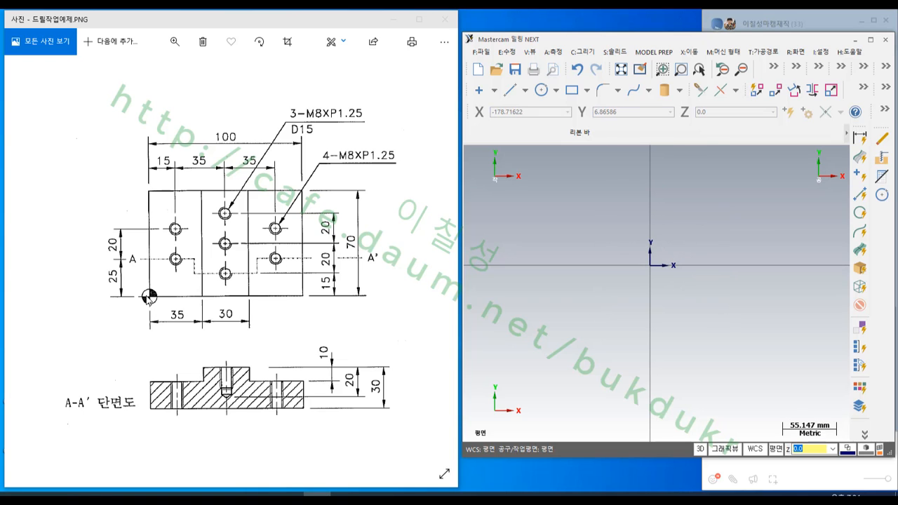
- Sketch a rectangle about 114 mm wide and 72 mm high with its lower-left corner at the origin
{"action": "left_click", "coordinate": [572, 90]}
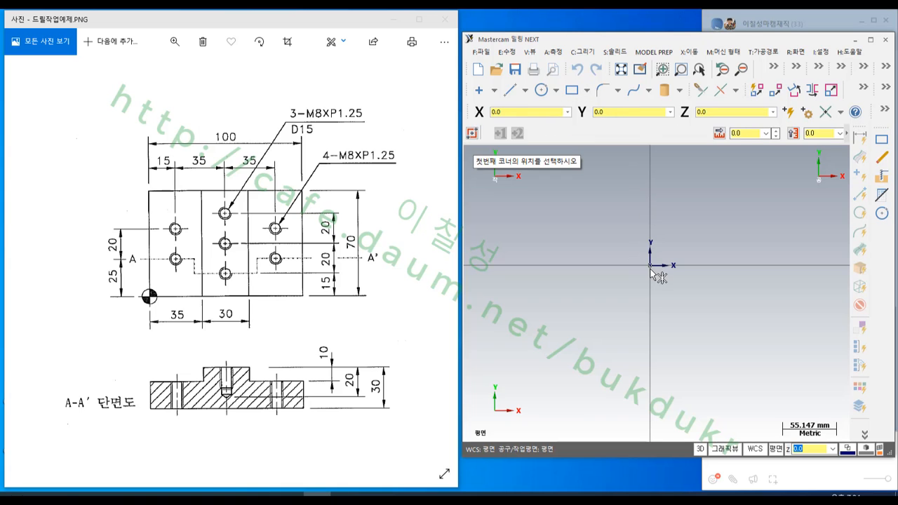
{"action": "left_click", "coordinate": [651, 268]}
{"action": "left_click", "coordinate": [762, 195]}
{"action": "scroll", "coordinate": [668, 288], "scroll_direction": "down", "scroll_amount": 2}
{"action": "scroll", "coordinate": [688, 265], "scroll_direction": "up", "scroll_amount": 3}
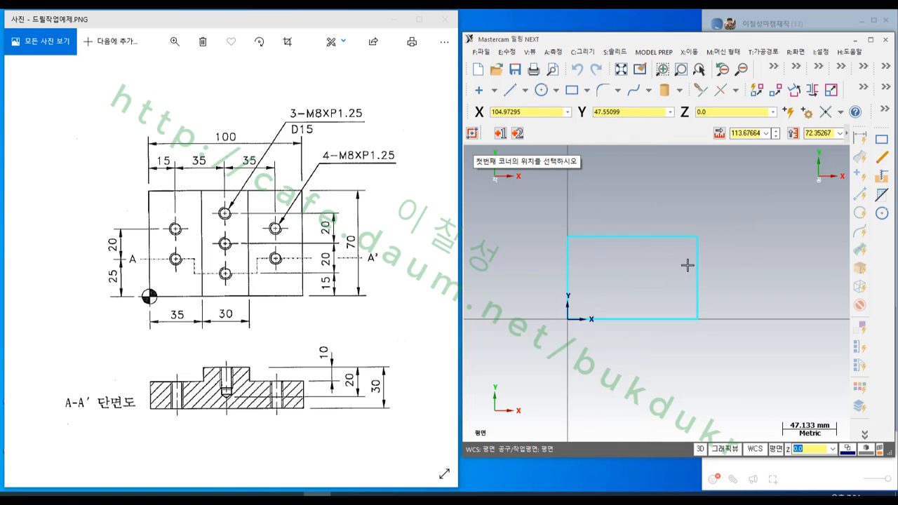
{"action": "scroll", "coordinate": [633, 253], "scroll_direction": "up", "scroll_amount": 2}
- Set the rectangle's width to 100 mm and its height to 70 mm, and accept it
{"action": "left_click", "coordinate": [747, 134]}
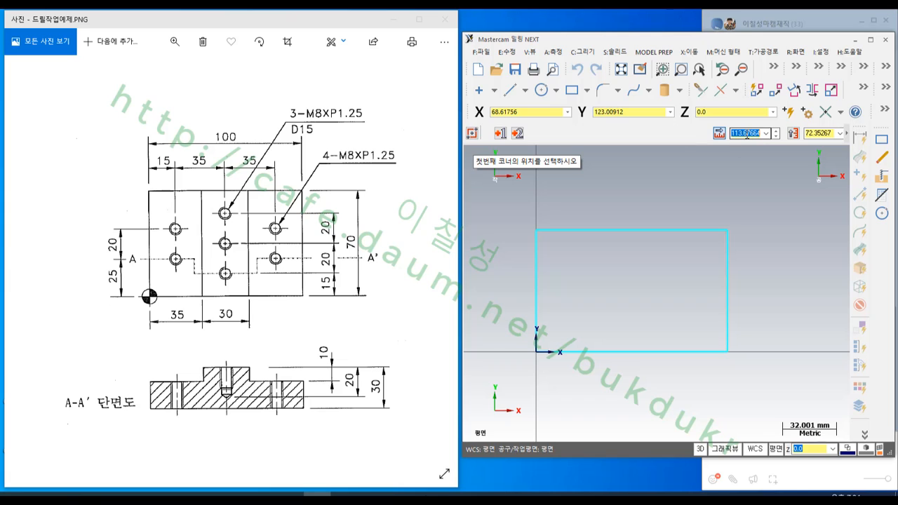
{"action": "type", "text": "100"}
{"action": "key", "text": "Return"}
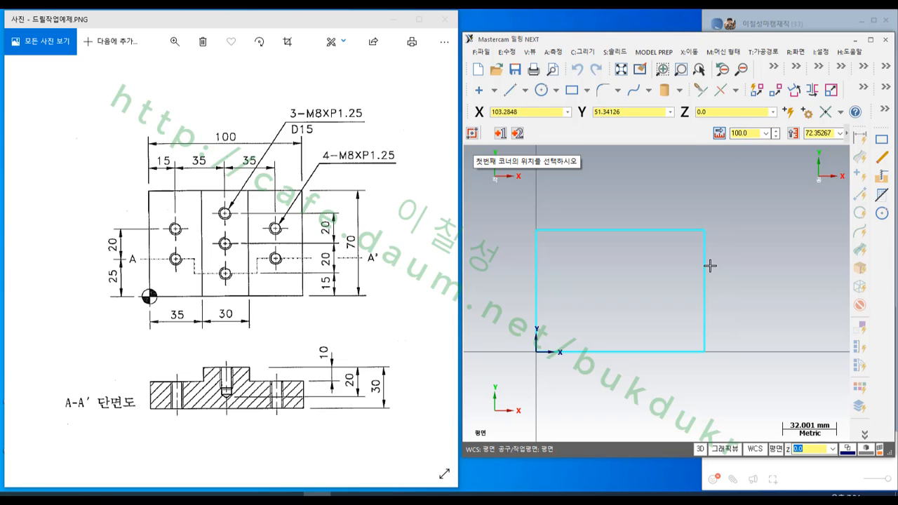
{"action": "left_click", "coordinate": [821, 132]}
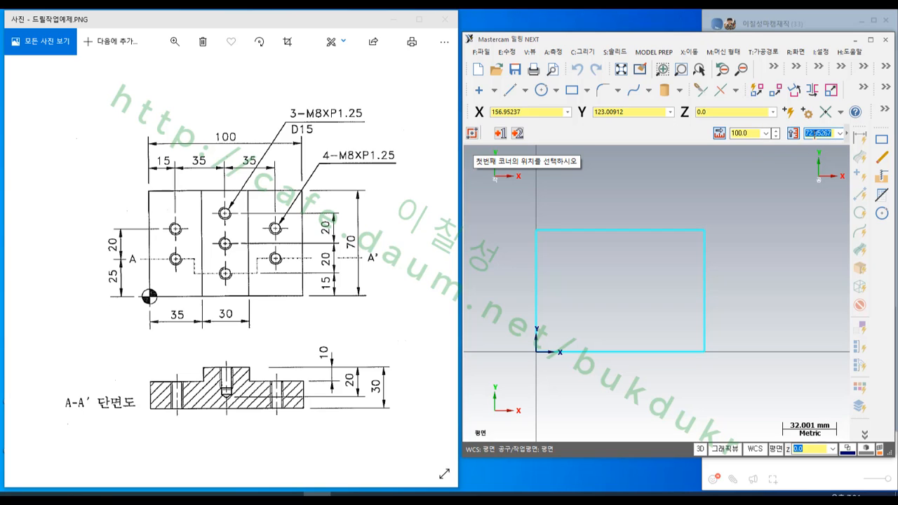
{"action": "type", "text": "70"}
{"action": "scroll", "coordinate": [756, 257], "scroll_direction": "down", "scroll_amount": 1}
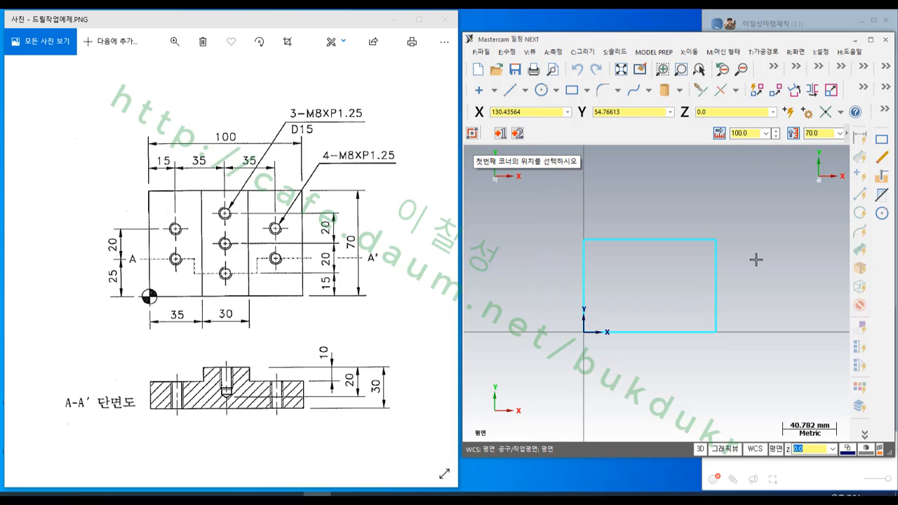
{"action": "key", "text": "Return"}
{"action": "scroll", "coordinate": [643, 303], "scroll_direction": "up", "scroll_amount": 2}
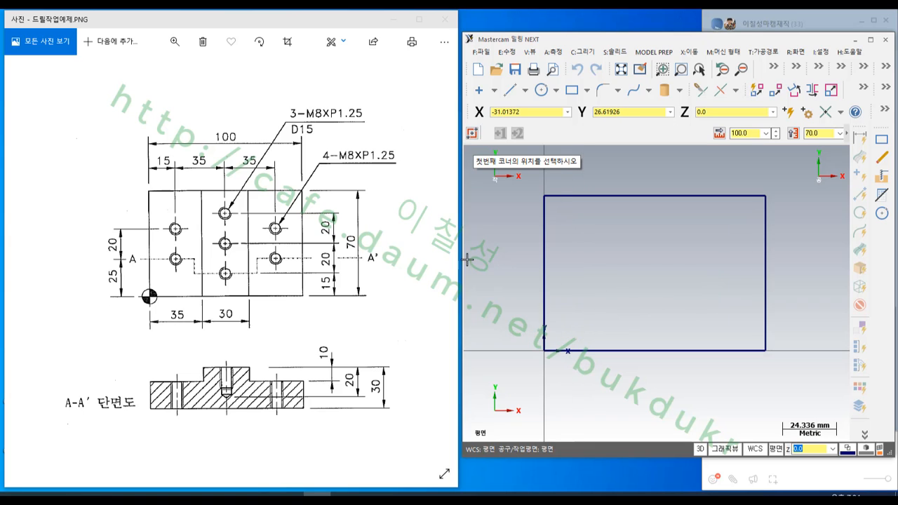
- Offset a copy of the rectangle's left edge 35 mm inward
{"action": "left_click", "coordinate": [691, 55]}
{"action": "left_click", "coordinate": [716, 154]}
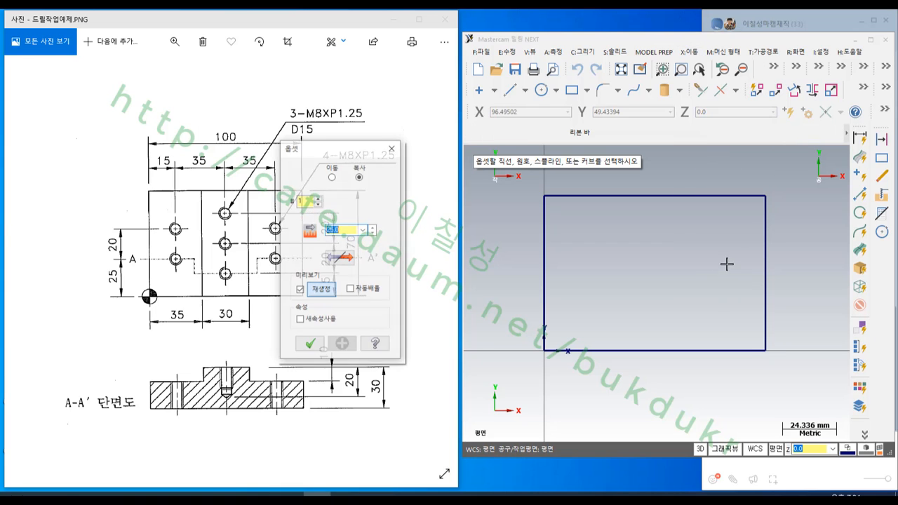
{"action": "left_click", "coordinate": [544, 253]}
{"action": "left_click", "coordinate": [612, 264]}
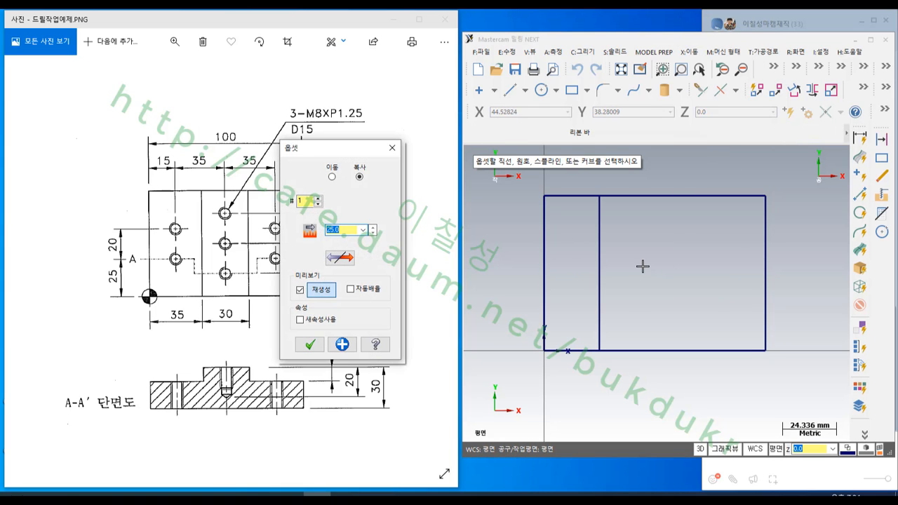
{"action": "type", "text": "5"}
{"action": "key", "text": "Return"}
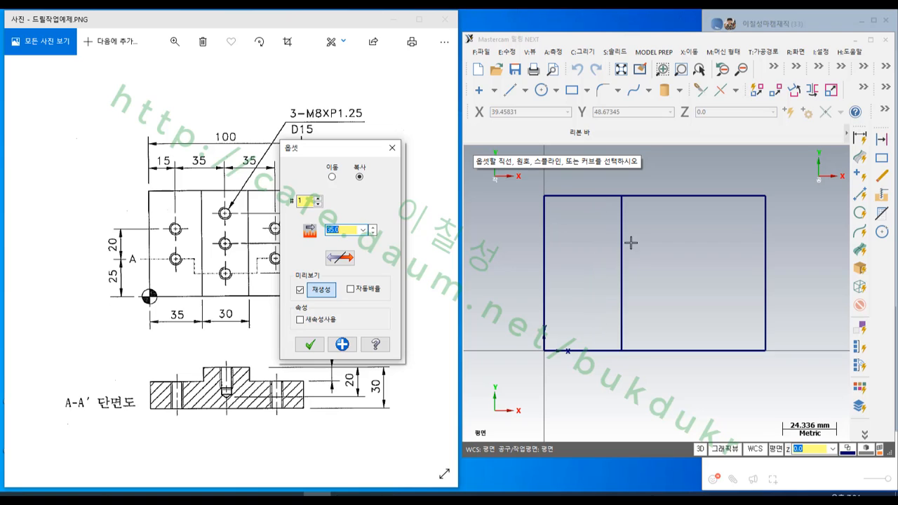
- Offset a copy of the inner vertical line 30 mm towards the right edge, and finish the Offset command
{"action": "left_click", "coordinate": [623, 242]}
{"action": "left_click", "coordinate": [695, 251]}
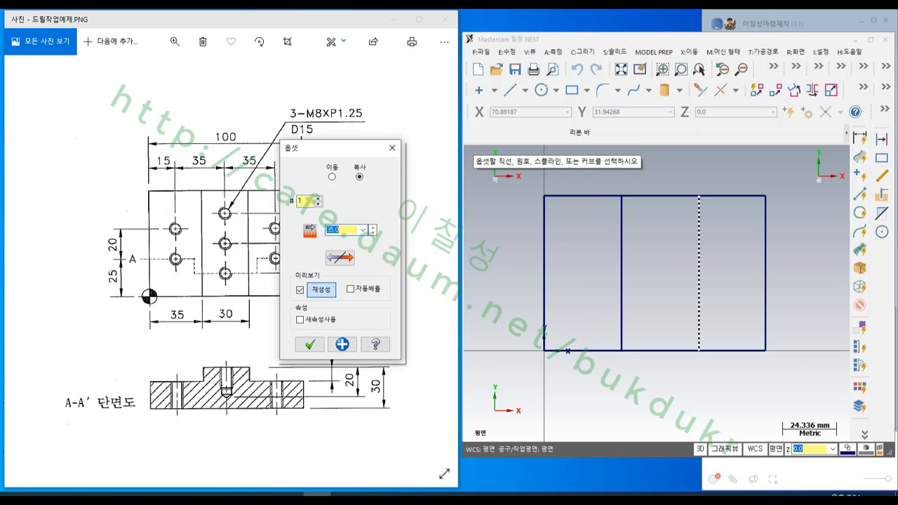
{"action": "key", "text": "Return"}
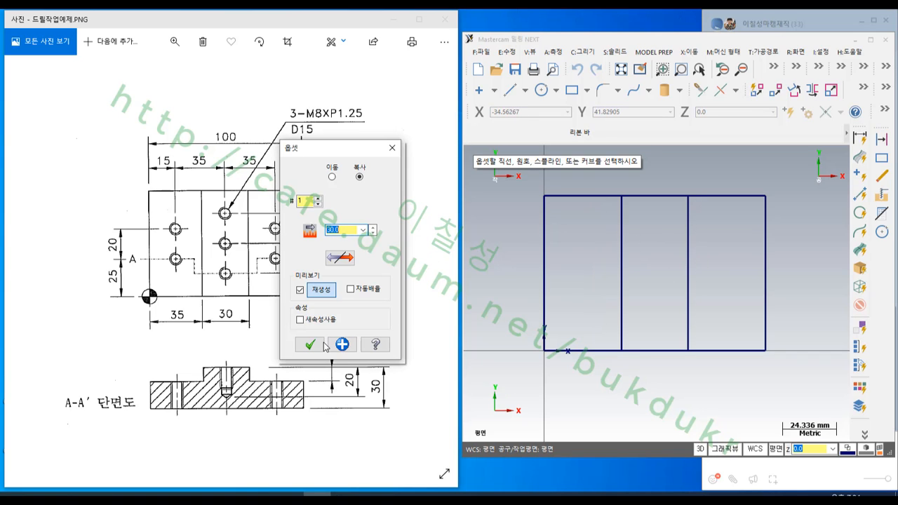
{"action": "left_click", "coordinate": [313, 345]}
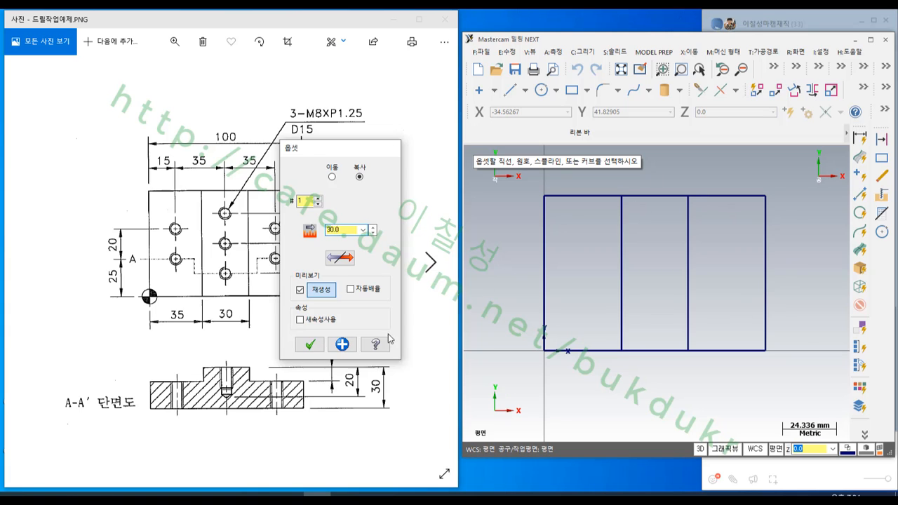
- Draw an 8 mm diameter circle centred at X15 Y25
{"action": "scroll", "coordinate": [390, 337], "scroll_direction": "up", "scroll_amount": 1}
{"action": "scroll", "coordinate": [688, 229], "scroll_direction": "up", "scroll_amount": 1}
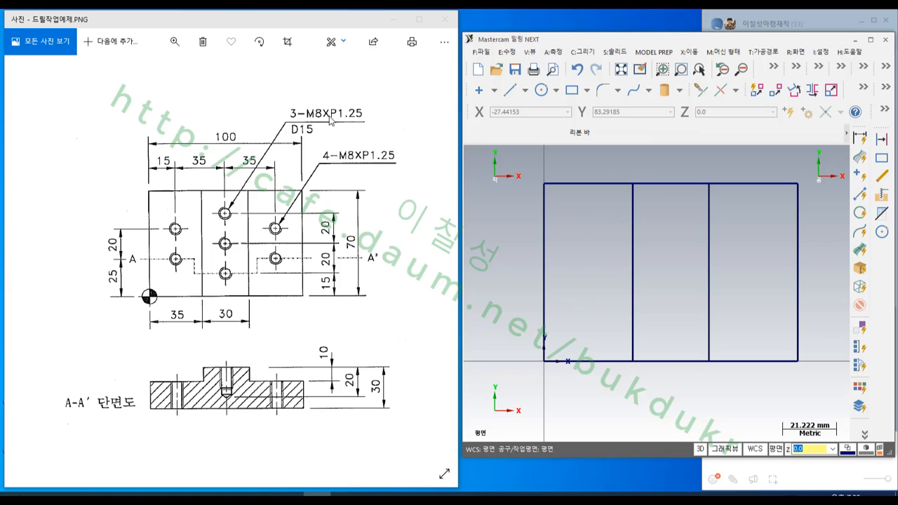
{"action": "left_click", "coordinate": [541, 90]}
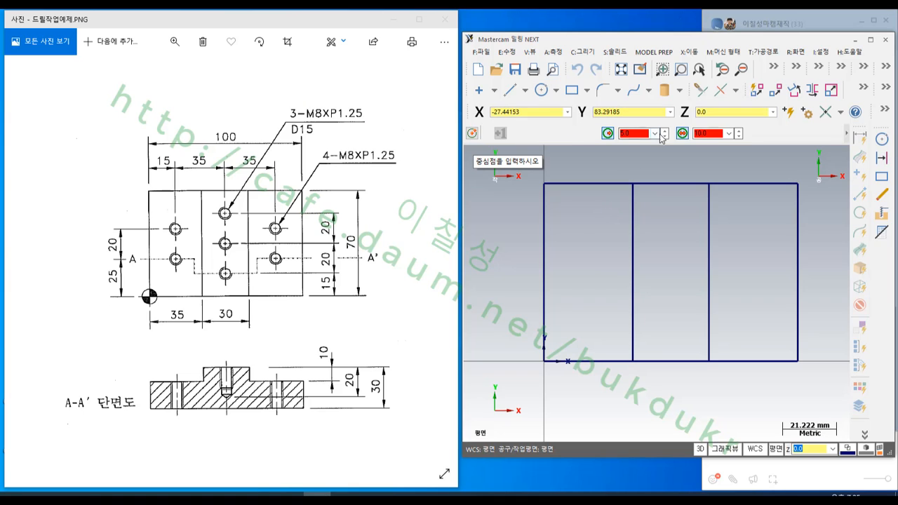
{"action": "double_click", "coordinate": [708, 133]}
{"action": "type", "text": "8"}
{"action": "key", "text": "Return"}
{"action": "scroll", "coordinate": [665, 239], "scroll_direction": "down", "scroll_amount": 1}
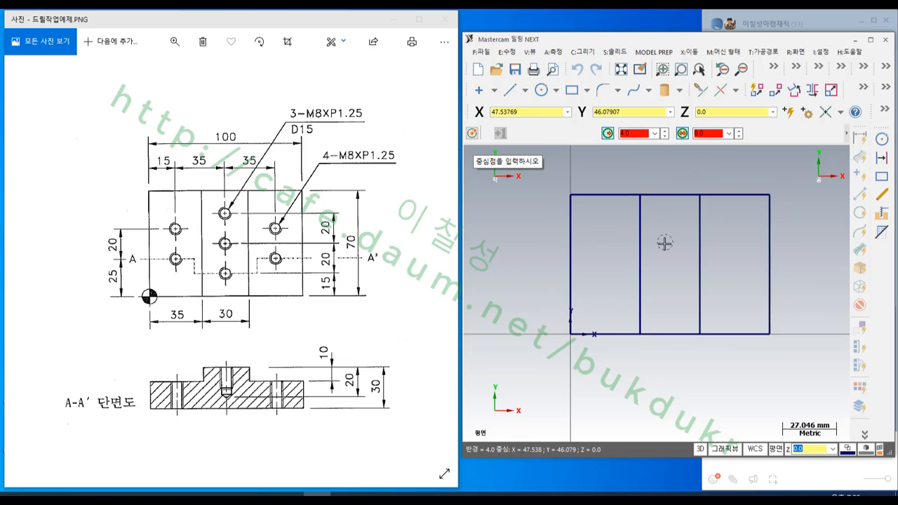
{"action": "scroll", "coordinate": [665, 243], "scroll_direction": "up", "scroll_amount": 1}
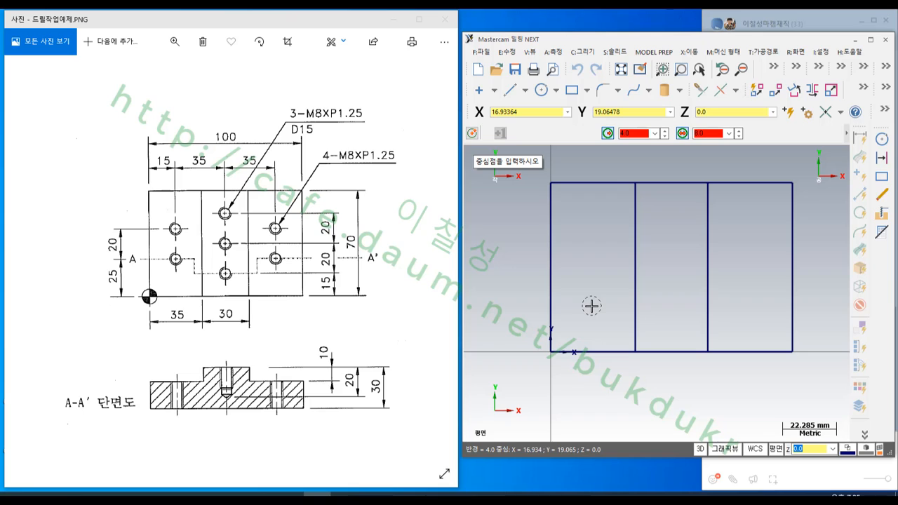
{"action": "left_click", "coordinate": [553, 354], "text": "shift"}
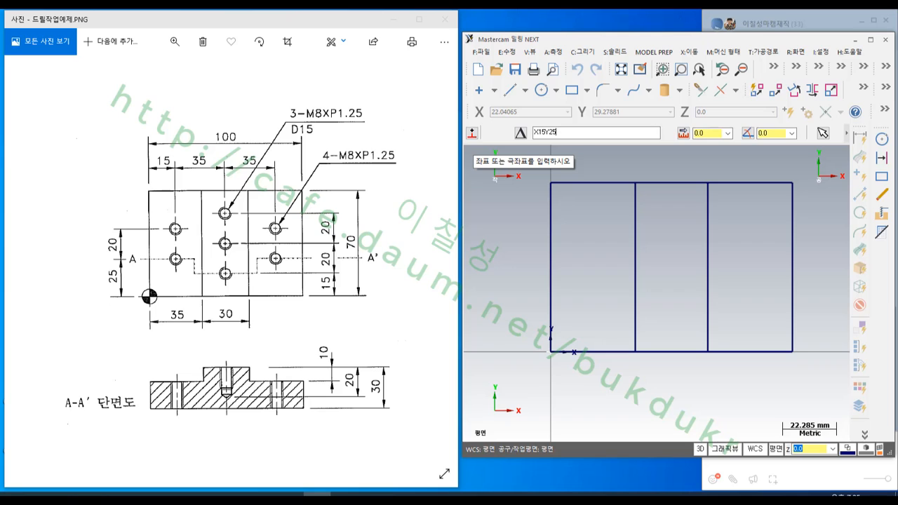
{"action": "key", "text": "Return"}
- Draw a second 8 mm diameter circle centred at X50 Y15
{"action": "scroll", "coordinate": [625, 264], "scroll_direction": "down", "scroll_amount": 1}
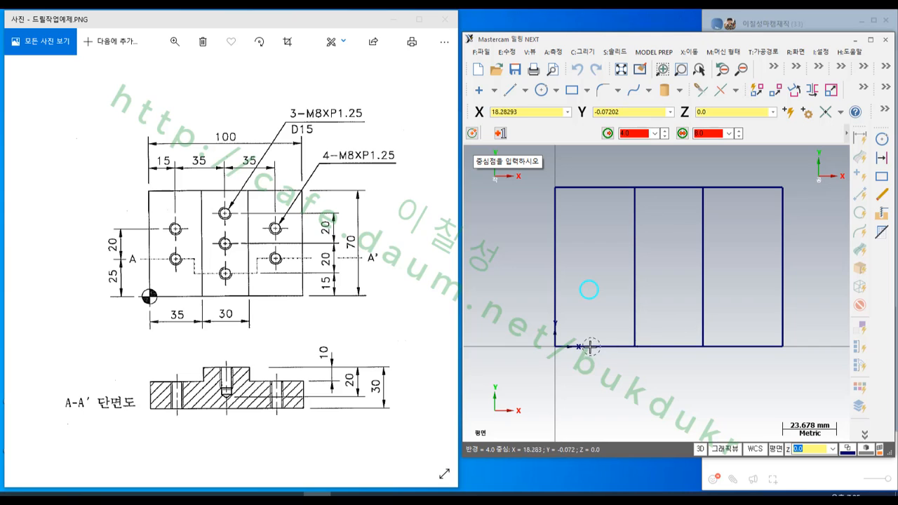
{"action": "key", "text": "space"}
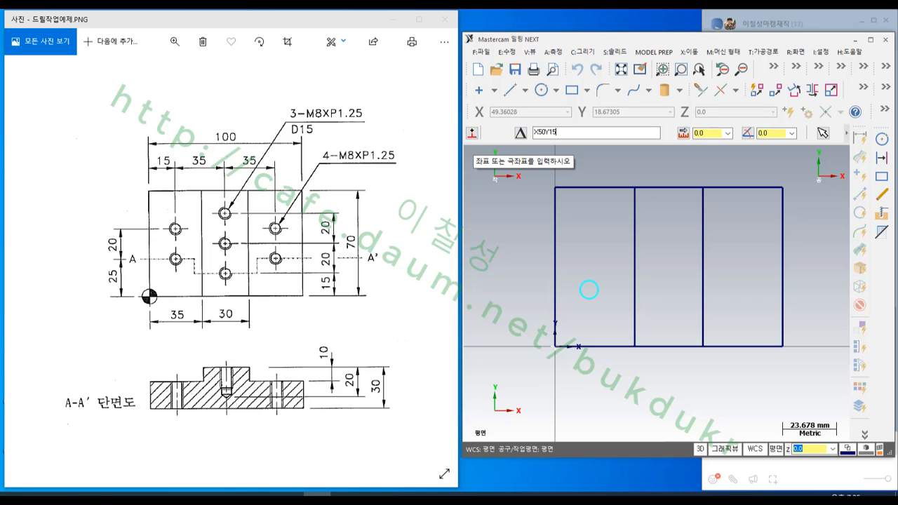
{"action": "key", "text": "Return"}
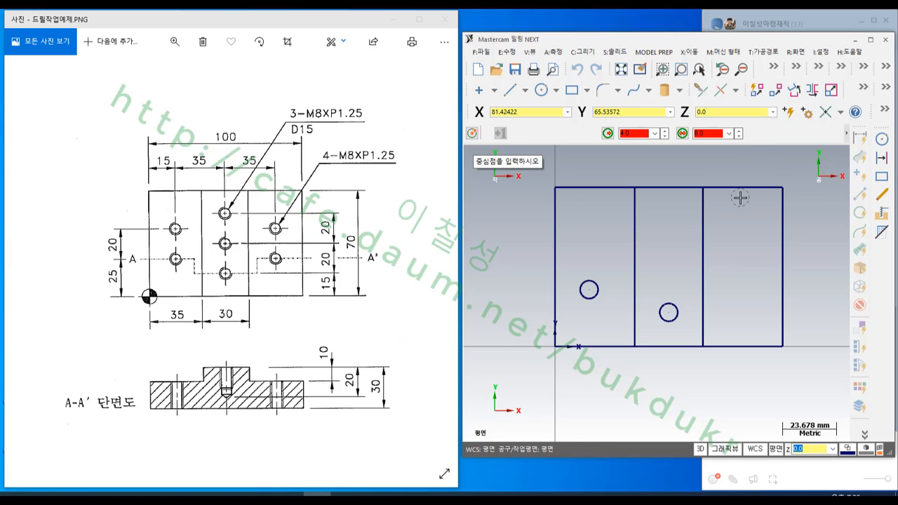
- Translate a copy of the circle in the plate's left section by 20 mm in Y
{"action": "left_click", "coordinate": [690, 55]}
{"action": "left_click", "coordinate": [709, 75]}
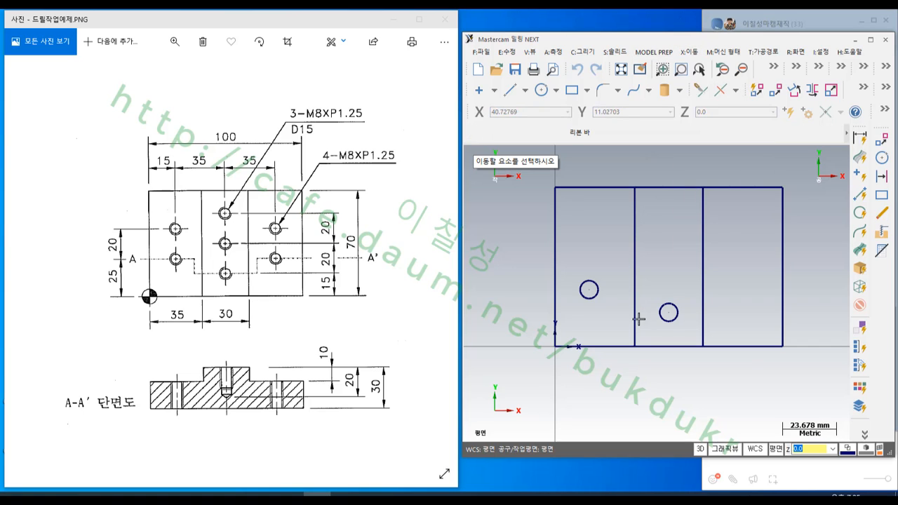
{"action": "left_click", "coordinate": [596, 295]}
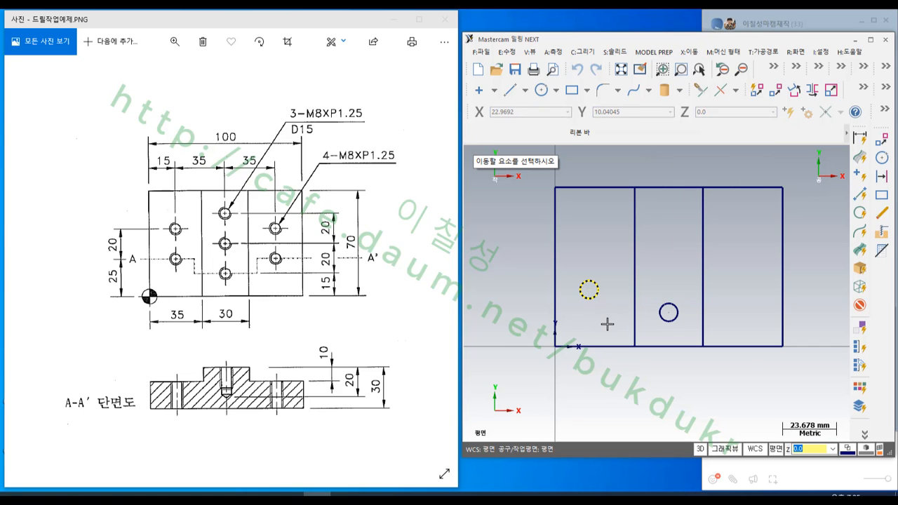
{"action": "key", "text": "Return"}
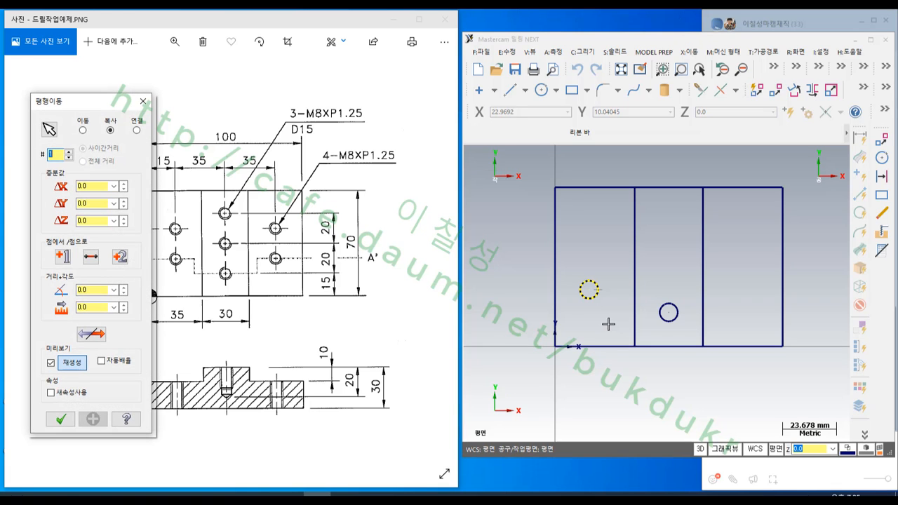
{"action": "left_click_drag", "start_coordinate": [106, 104], "coordinate": [79, 101]}
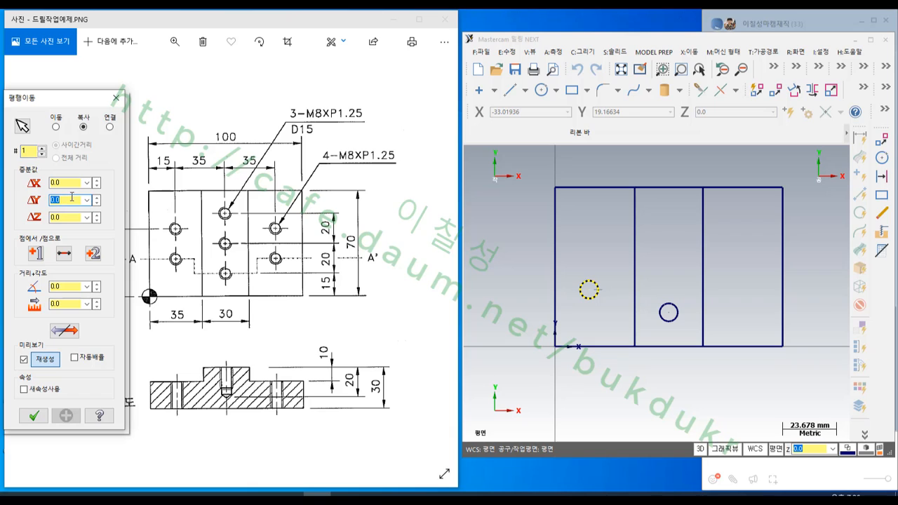
{"action": "key", "text": "Return"}
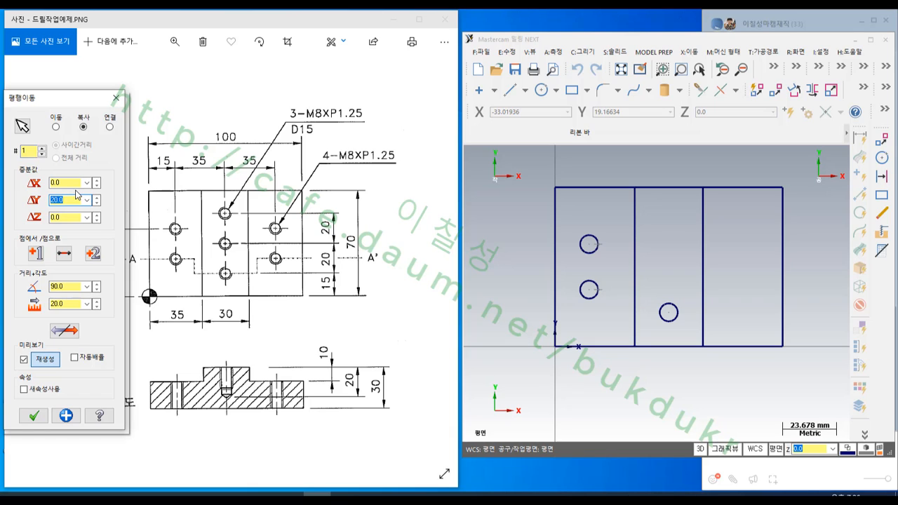
{"action": "left_click", "coordinate": [66, 415]}
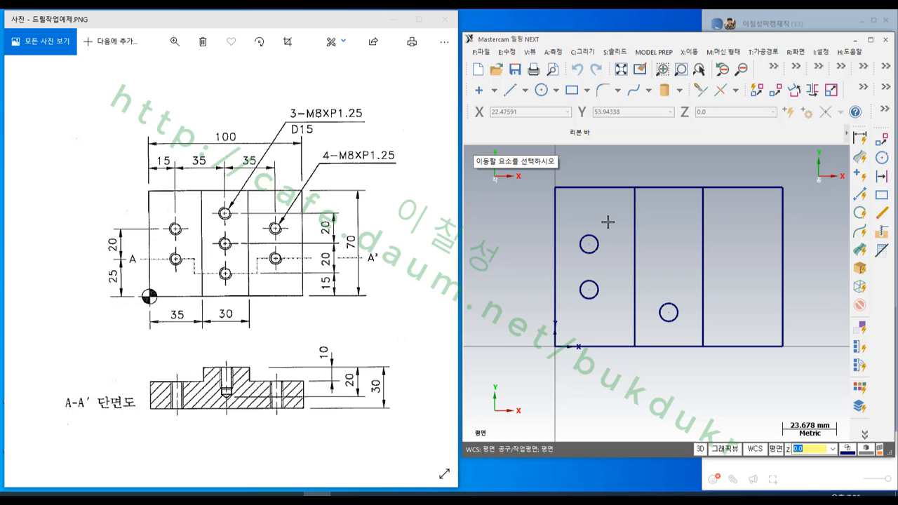
- Translate copies of the two circles in the left section by 70 mm in X and 0 in Y
{"action": "left_click", "coordinate": [599, 242]}
{"action": "left_click", "coordinate": [602, 284]}
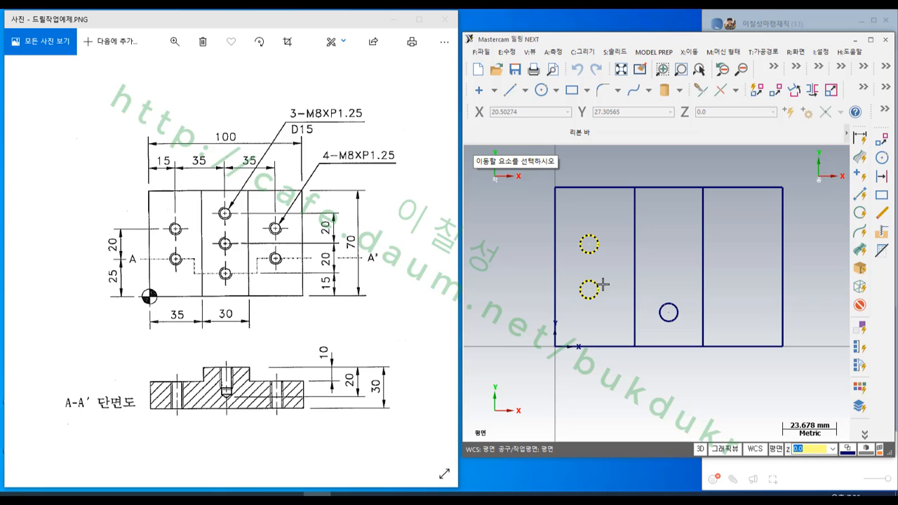
{"action": "key", "text": "Return"}
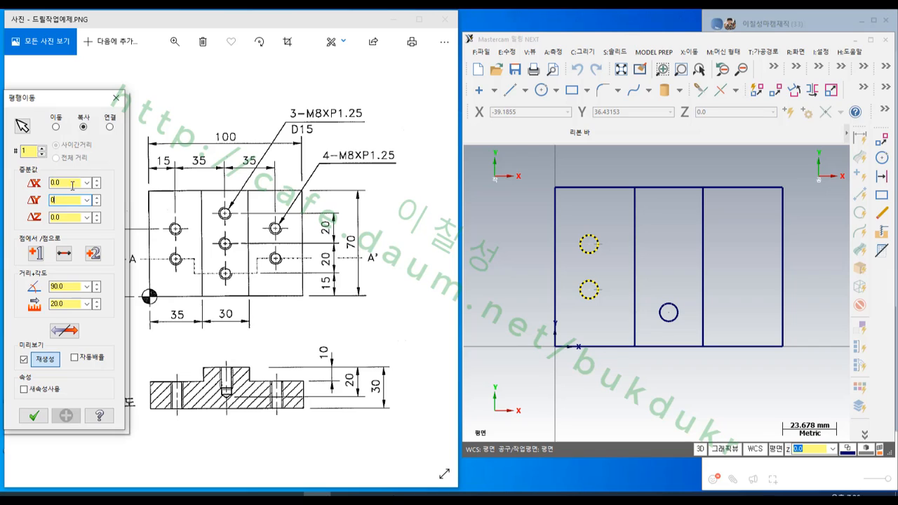
{"action": "left_click", "coordinate": [73, 184]}
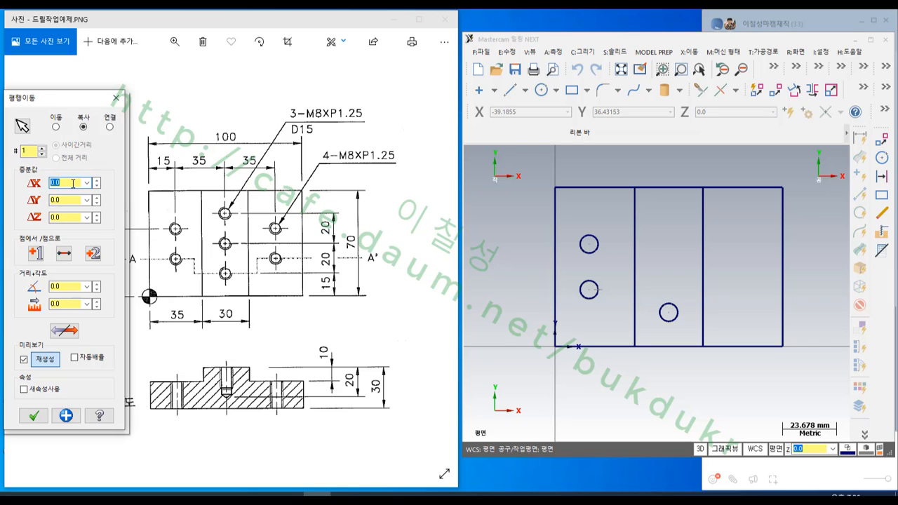
{"action": "type", "text": "70"}
{"action": "key", "text": "Return"}
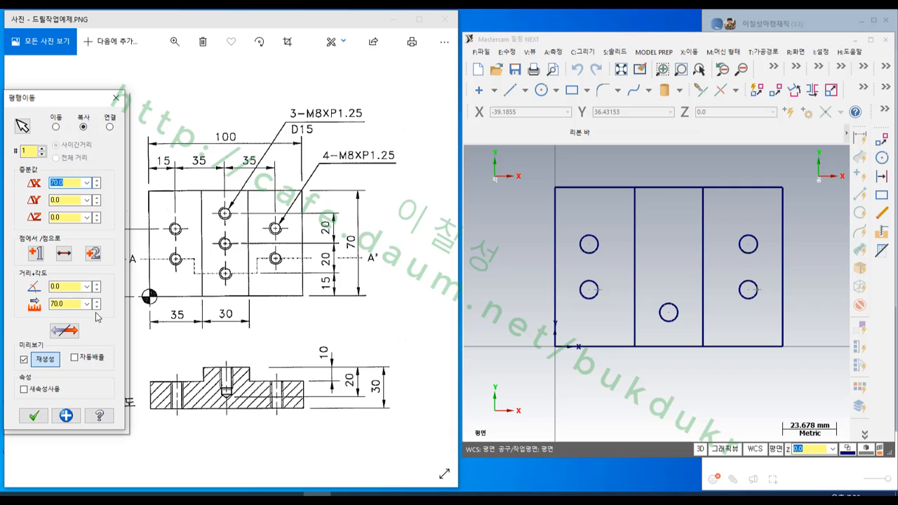
{"action": "left_click", "coordinate": [65, 416]}
- Translate two copies of the middle section's circle upward at 20 mm spacing in Y, and finish the Translate command
{"action": "left_click", "coordinate": [670, 322]}
{"action": "key", "text": "Return"}
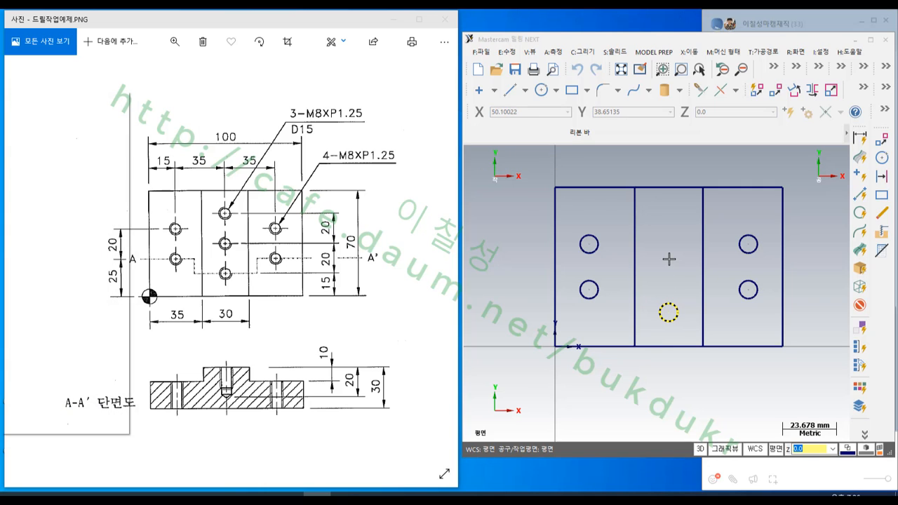
{"action": "left_click", "coordinate": [72, 182]}
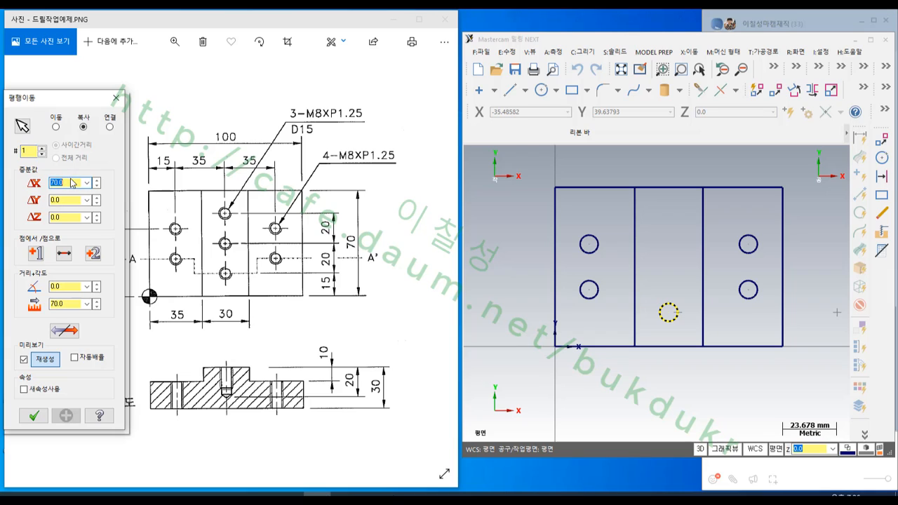
{"action": "left_click", "coordinate": [65, 200]}
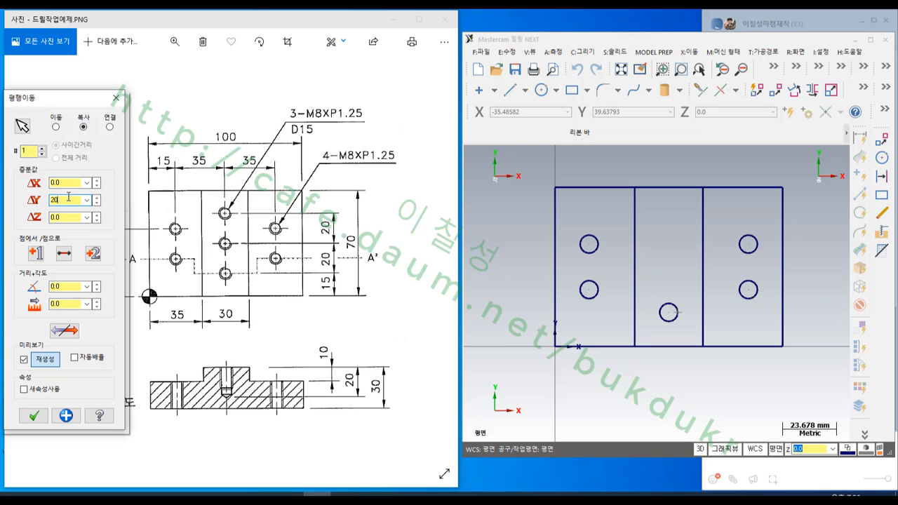
{"action": "key", "text": "Return"}
{"action": "left_click", "coordinate": [42, 148]}
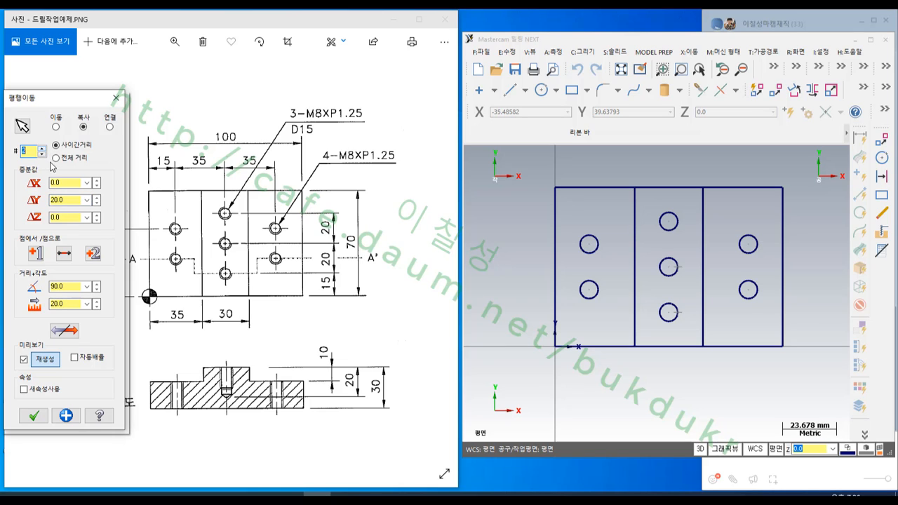
{"action": "left_click", "coordinate": [33, 416]}
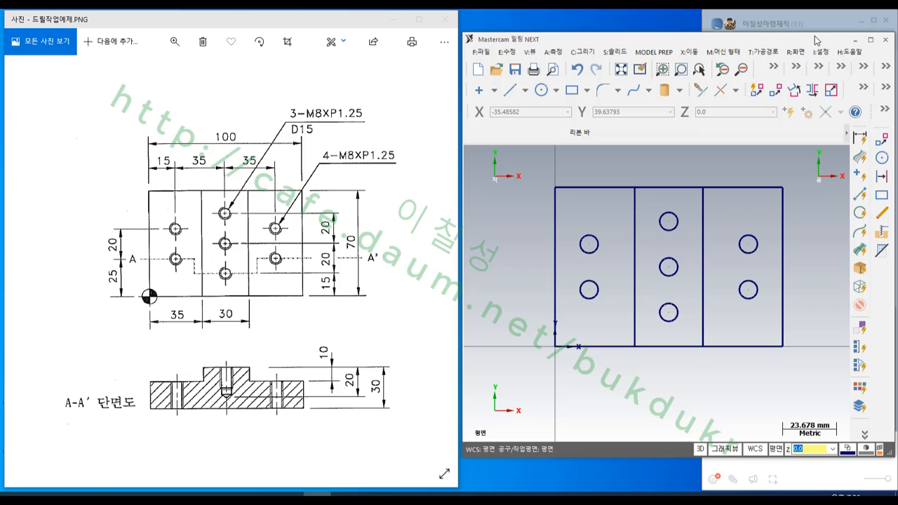
- Maximize the Mastercam window, examine the plate and its holes in isometric view, and return to the top view
{"action": "left_click", "coordinate": [869, 41]}
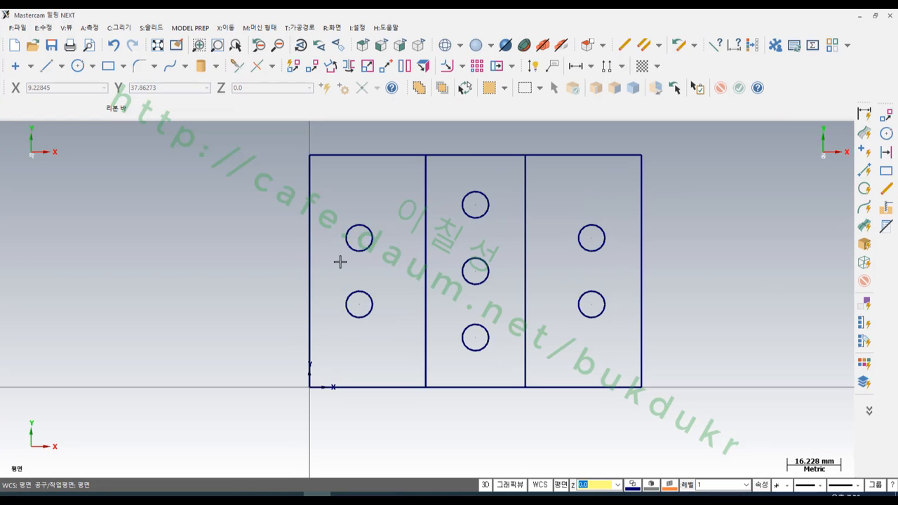
{"action": "key", "text": "alt+7"}
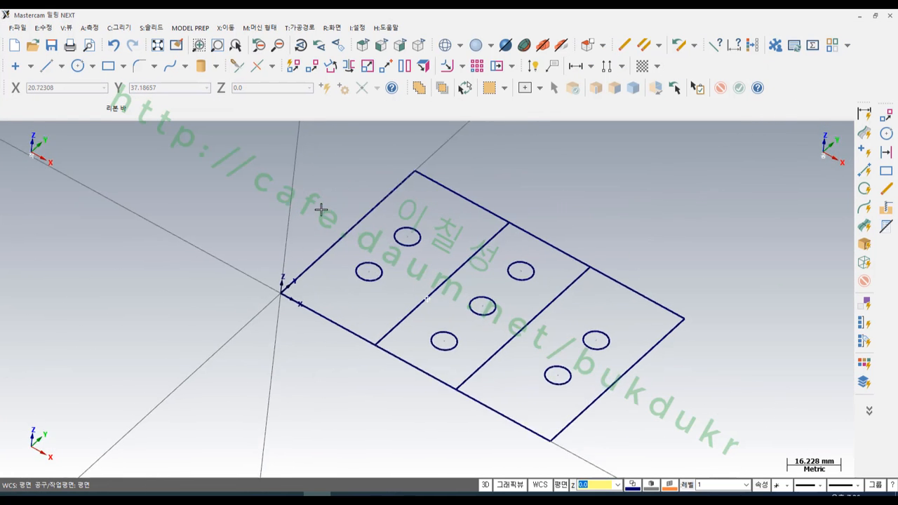
{"action": "scroll", "coordinate": [409, 342], "scroll_direction": "up", "scroll_amount": 2}
{"action": "scroll", "coordinate": [469, 290], "scroll_direction": "down", "scroll_amount": 1}
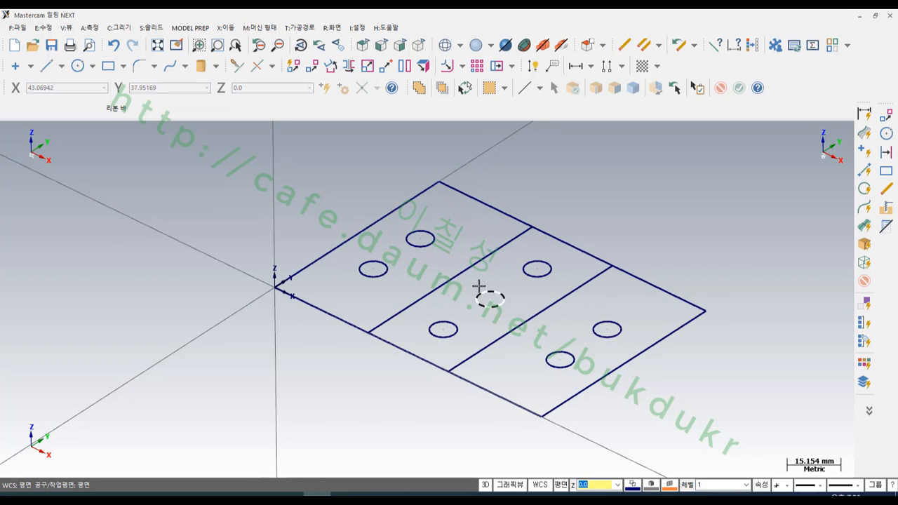
{"action": "scroll", "coordinate": [412, 414], "scroll_direction": "up", "scroll_amount": 2}
{"action": "scroll", "coordinate": [413, 413], "scroll_direction": "down", "scroll_amount": 1}
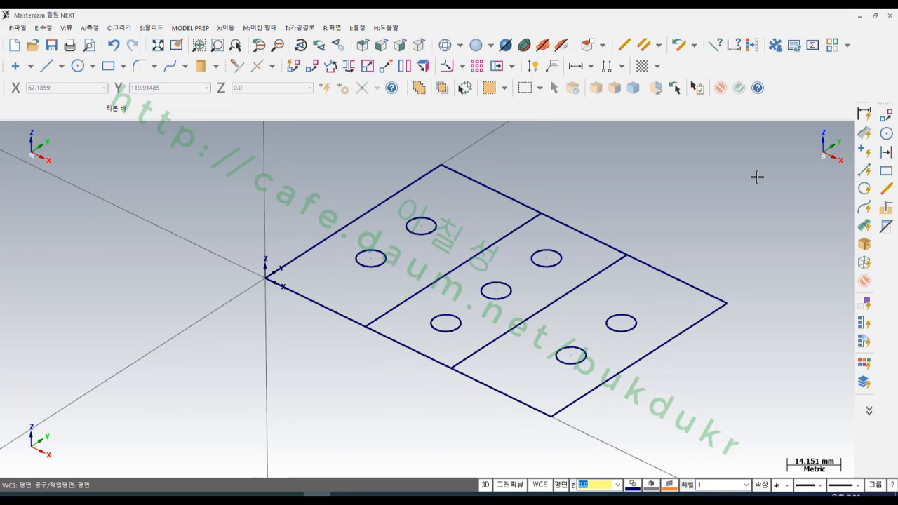
{"action": "key", "text": "alt+1"}
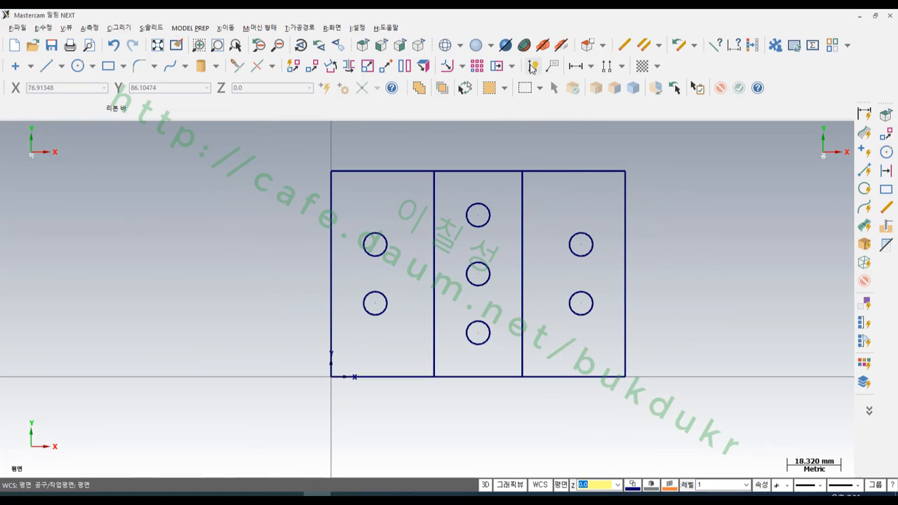
- Dimension the plate's overall width above its upper edge and its overall height beside its right edge
{"action": "left_click", "coordinate": [532, 66]}
{"action": "left_click", "coordinate": [586, 171]}
{"action": "left_click", "coordinate": [624, 141]}
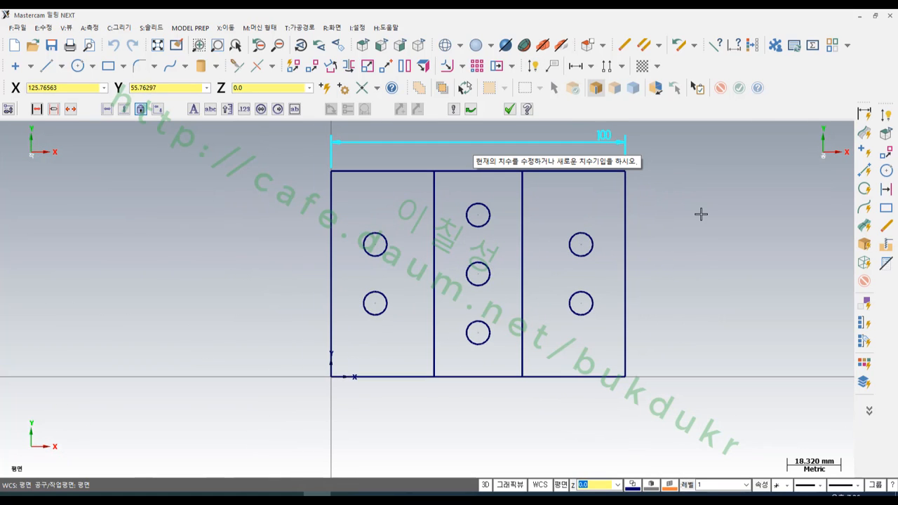
{"action": "left_click", "coordinate": [625, 202]}
{"action": "left_click", "coordinate": [655, 200]}
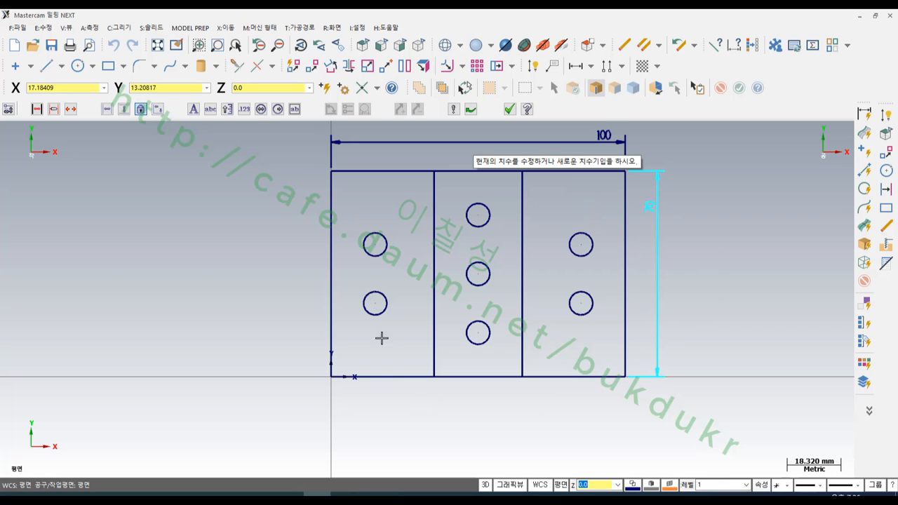
- Dimension the lower-left hole's diameter and the horizontal distance from the plate's left edge to the first inner line
{"action": "left_click", "coordinate": [376, 314]}
{"action": "left_click", "coordinate": [530, 440]}
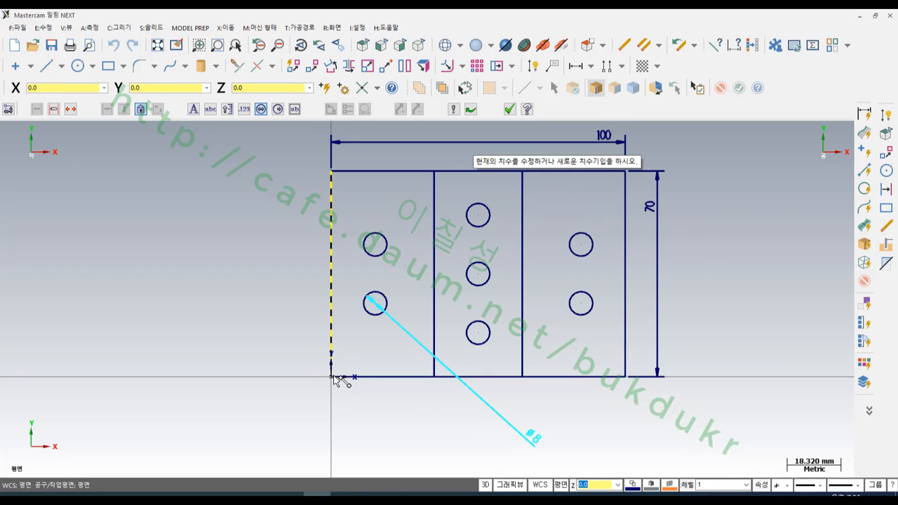
{"action": "left_click", "coordinate": [334, 377]}
{"action": "left_click", "coordinate": [434, 365]}
{"action": "left_click", "coordinate": [423, 414]}
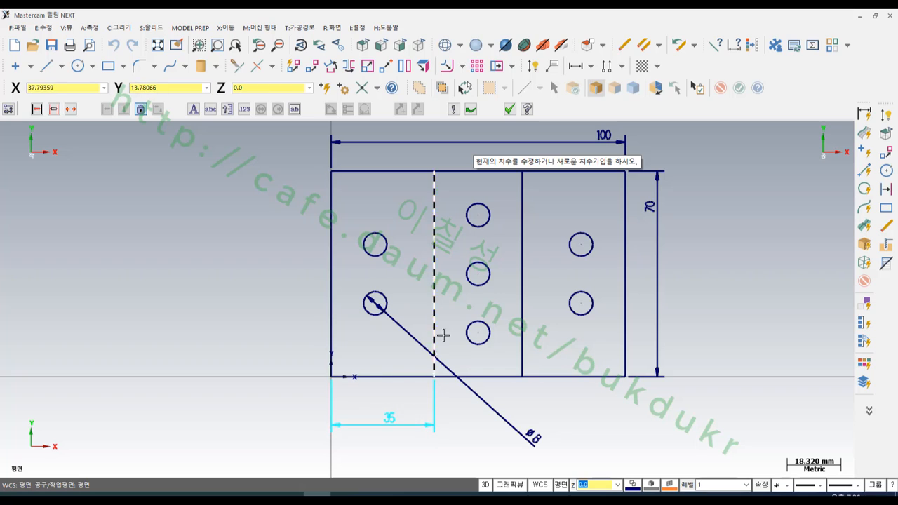
- Dimension the horizontal distance between the two inner vertical lines below the plate
{"action": "left_click", "coordinate": [443, 335]}
{"action": "left_click", "coordinate": [522, 318]}
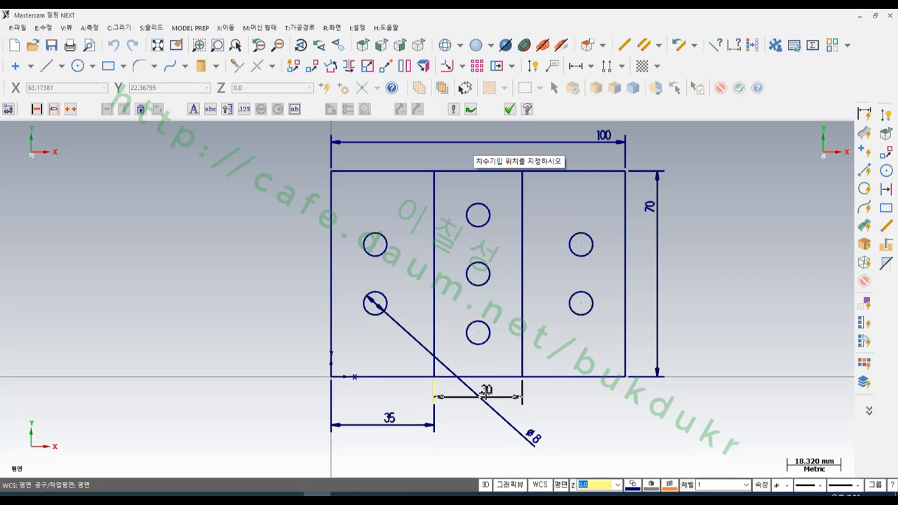
{"action": "left_click", "coordinate": [479, 424]}
- Dimension the vertical distance from the plate's lower edge to the lower-left hole's centre and finish dimensioning
{"action": "scroll", "coordinate": [343, 327], "scroll_direction": "up", "scroll_amount": 2}
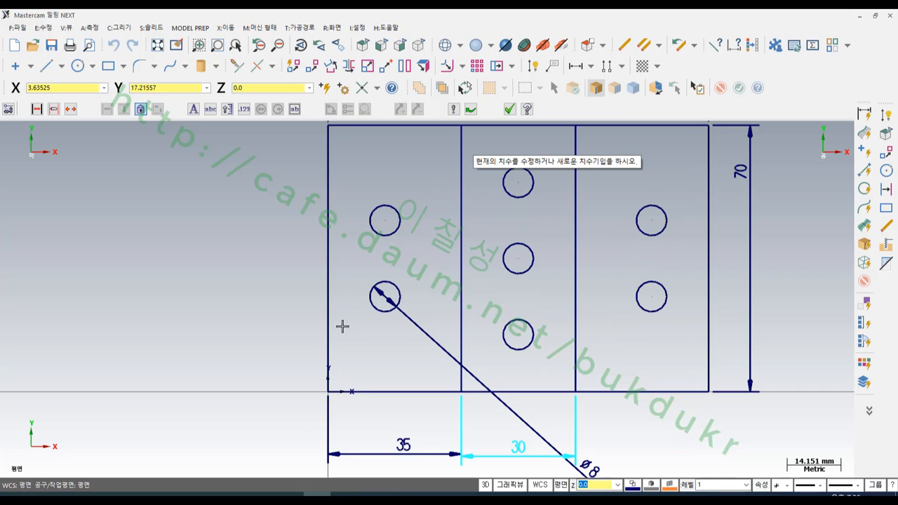
{"action": "left_click", "coordinate": [368, 391]}
{"action": "left_click", "coordinate": [383, 297]}
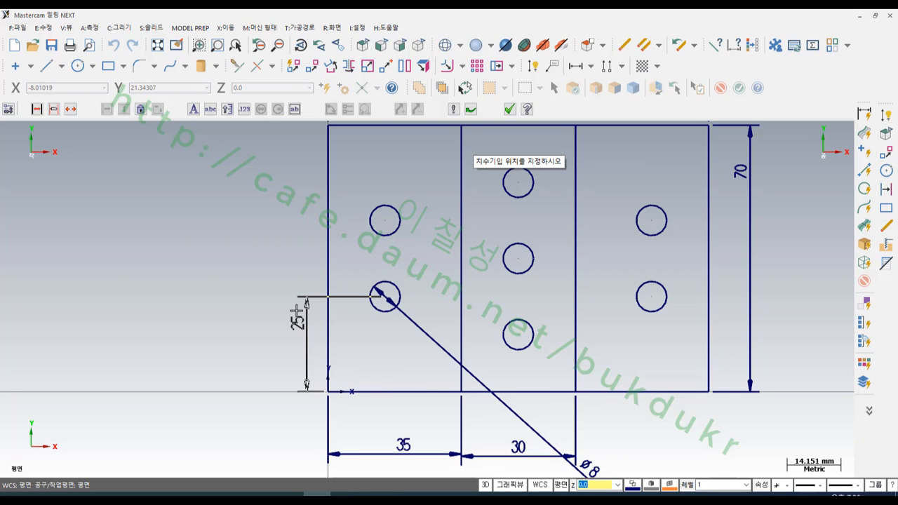
{"action": "left_click", "coordinate": [268, 336]}
{"action": "scroll", "coordinate": [619, 295], "scroll_direction": "down", "scroll_amount": 1}
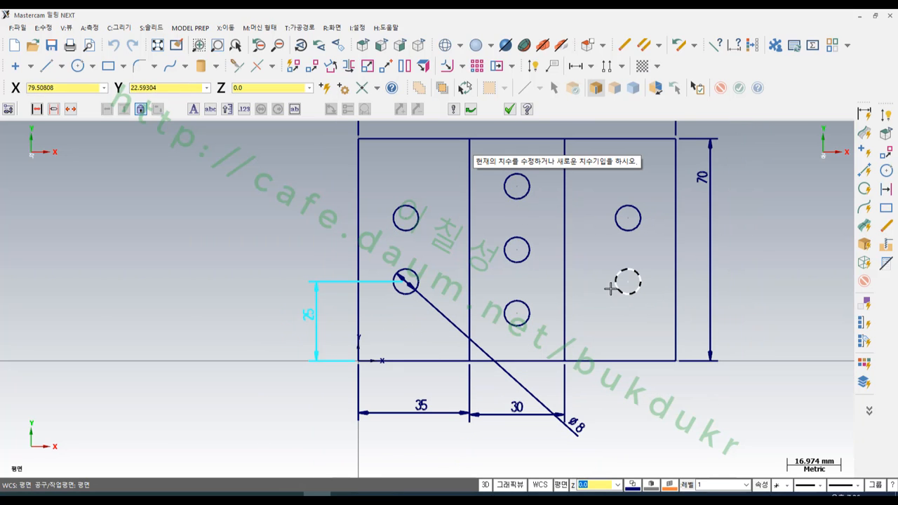
{"action": "scroll", "coordinate": [515, 386], "scroll_direction": "down", "scroll_amount": 1}
{"action": "scroll", "coordinate": [708, 198], "scroll_direction": "up", "scroll_amount": 1}
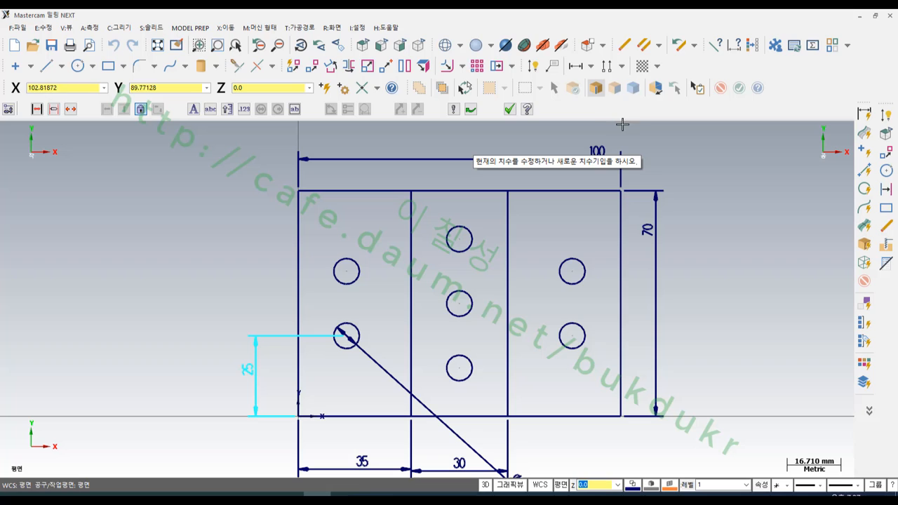
{"action": "left_click", "coordinate": [510, 109]}
{"action": "scroll", "coordinate": [525, 301], "scroll_direction": "down", "scroll_amount": 1}
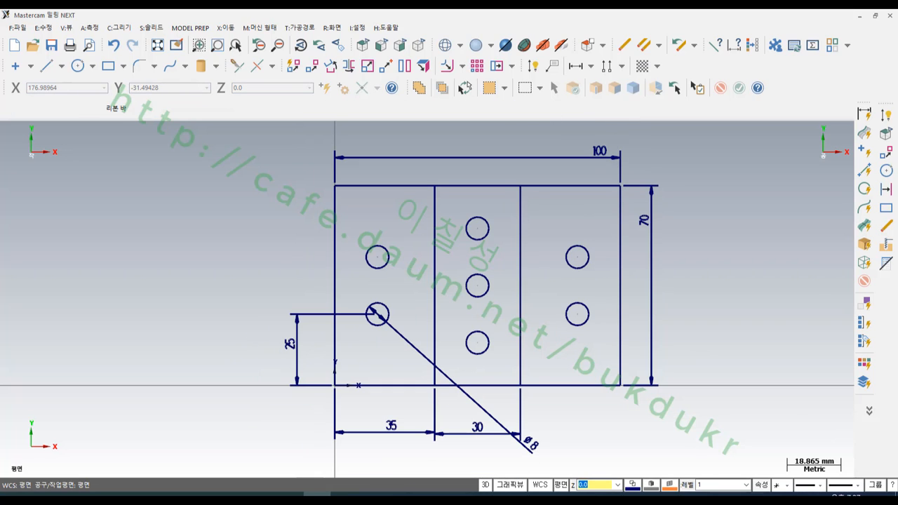
- Restore the Mastercam window beside the reference drawing and delete all dimensions from the plate
{"action": "left_click", "coordinate": [878, 15]}
{"action": "scroll", "coordinate": [695, 239], "scroll_direction": "down", "scroll_amount": 2}
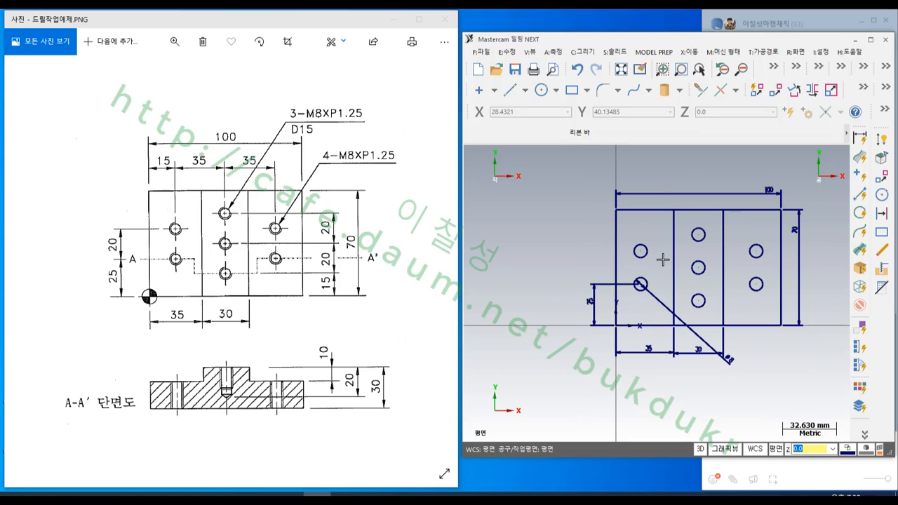
{"action": "left_click", "coordinate": [860, 139]}
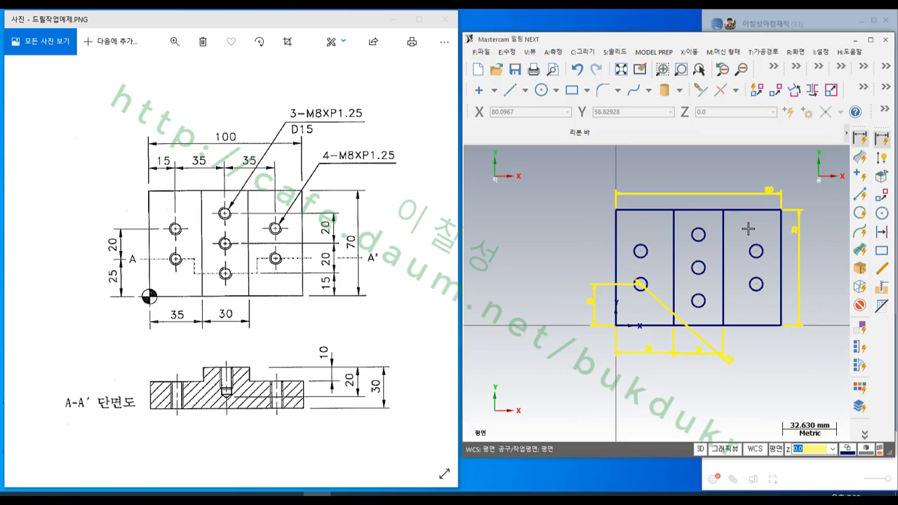
{"action": "key", "text": "Delete"}
{"action": "scroll", "coordinate": [702, 237], "scroll_direction": "up", "scroll_amount": 2}
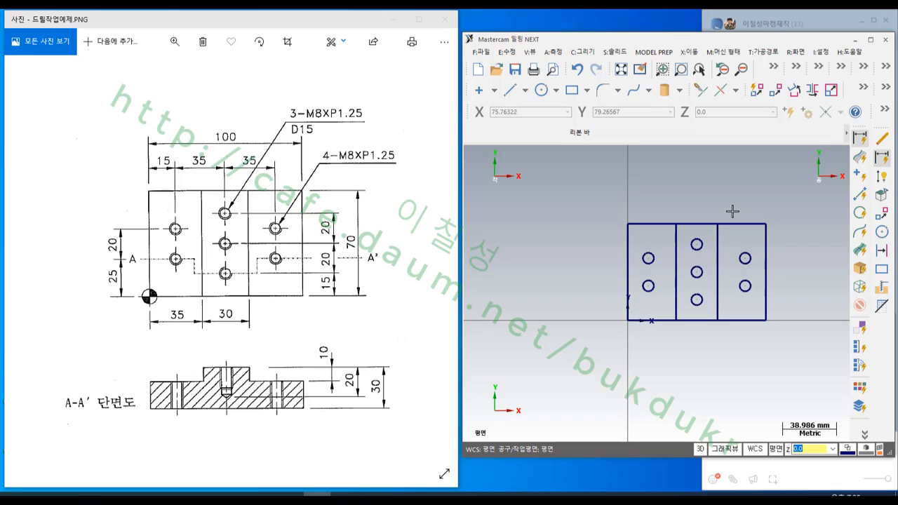
- Offset a copy of the plate's lower edge 30 mm downward as the base line of the section view
{"action": "scroll", "coordinate": [713, 302], "scroll_direction": "up", "scroll_amount": 3}
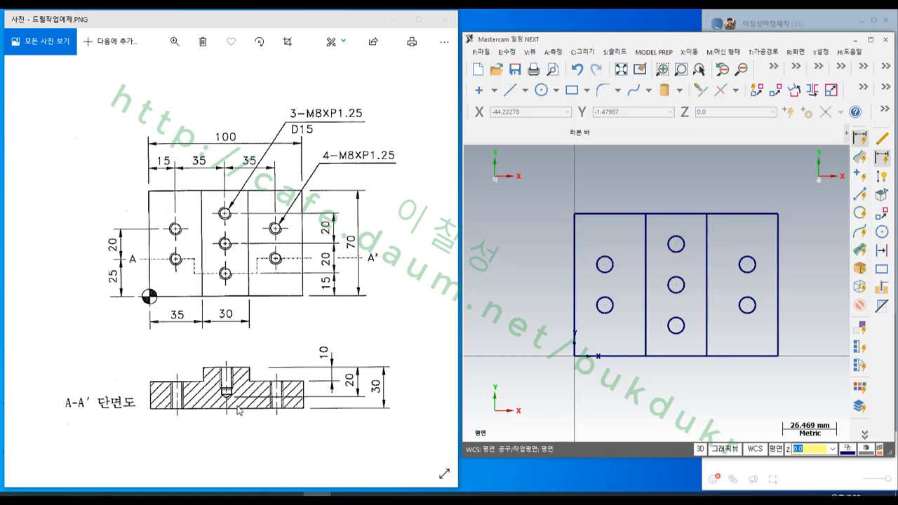
{"action": "scroll", "coordinate": [662, 297], "scroll_direction": "down", "scroll_amount": 2}
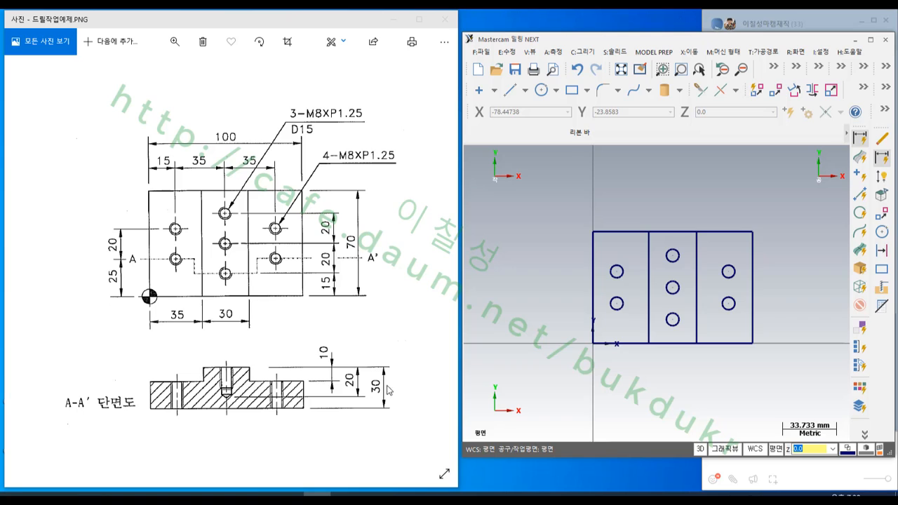
{"action": "scroll", "coordinate": [653, 382], "scroll_direction": "up", "scroll_amount": 2}
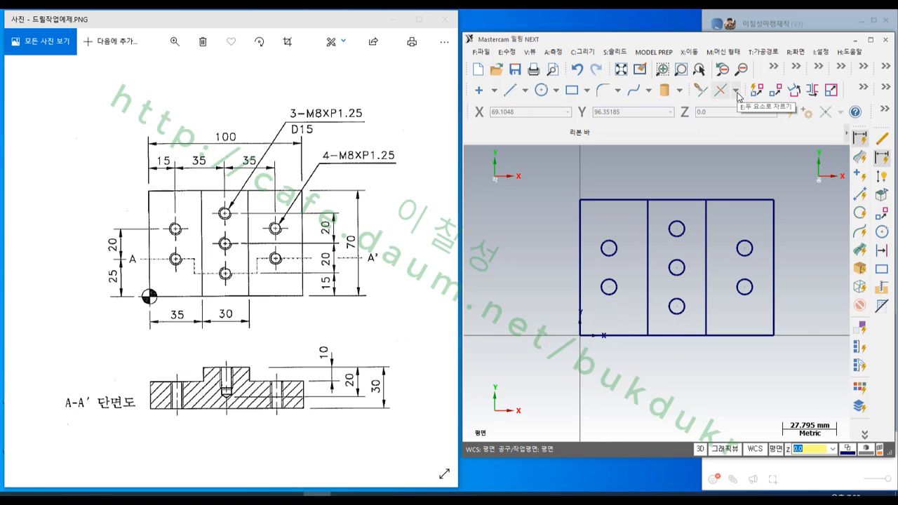
{"action": "left_click", "coordinate": [882, 250]}
{"action": "left_click", "coordinate": [738, 338]}
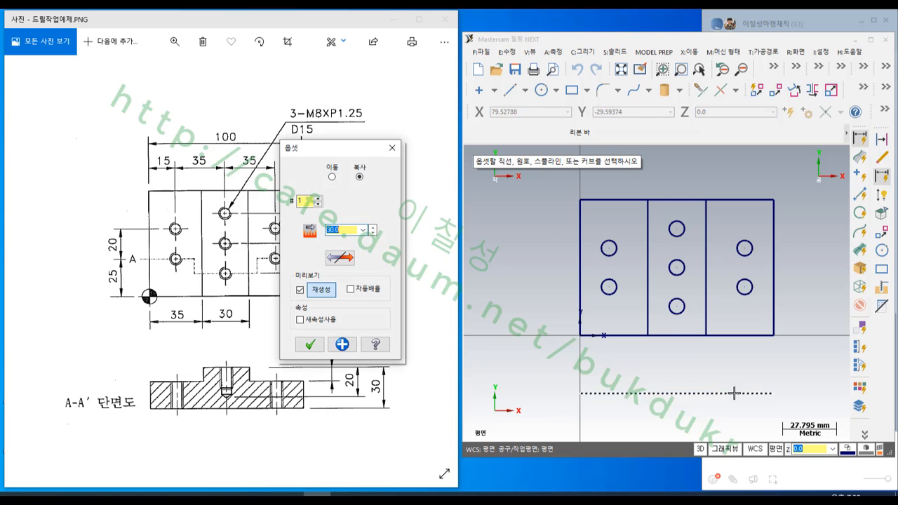
{"action": "left_click", "coordinate": [730, 393]}
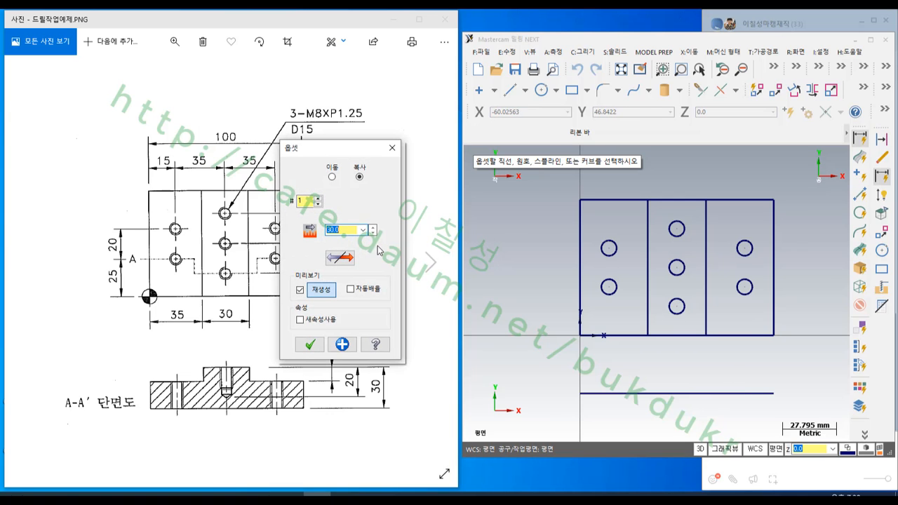
{"action": "left_click", "coordinate": [309, 344]}
- Draw vertical lines joining the plate's two lower corners to the ends of the offset line below
{"action": "scroll", "coordinate": [628, 337], "scroll_direction": "down", "scroll_amount": 1}
{"action": "left_click", "coordinate": [510, 90]}
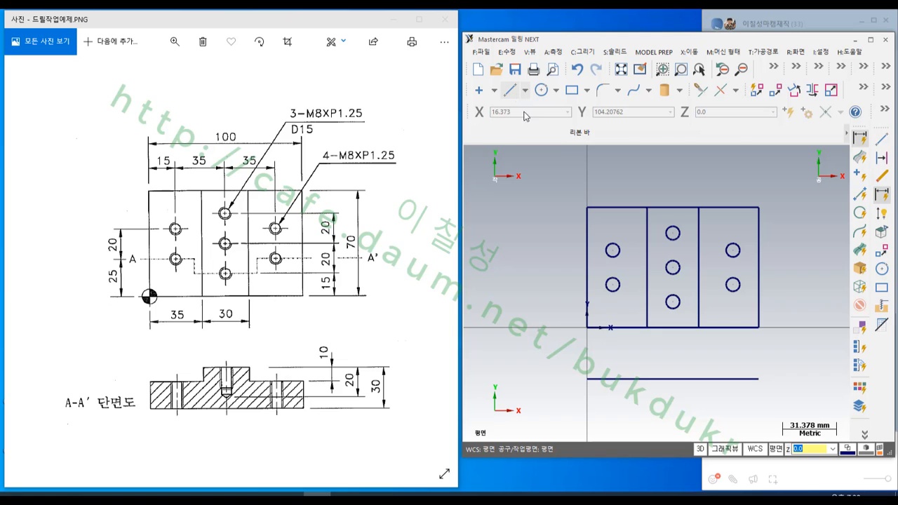
{"action": "left_click", "coordinate": [588, 379]}
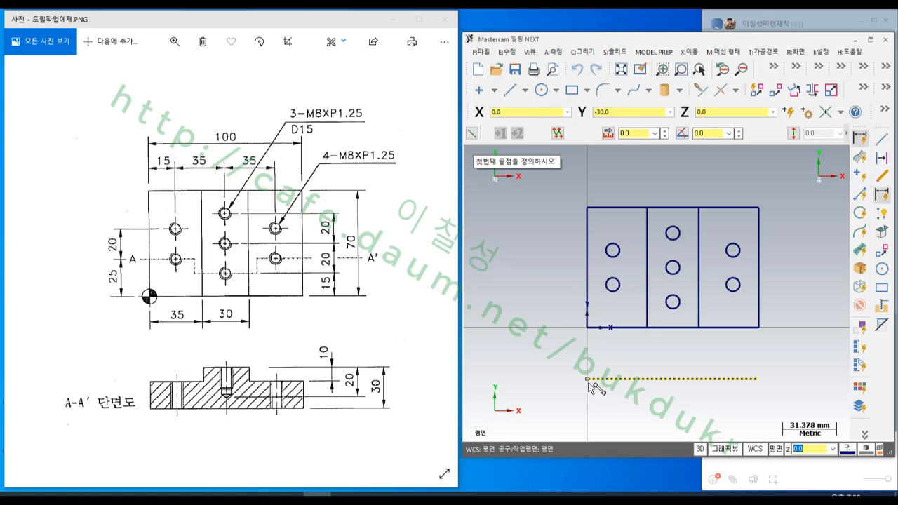
{"action": "left_click", "coordinate": [587, 327]}
{"action": "left_click", "coordinate": [759, 328]}
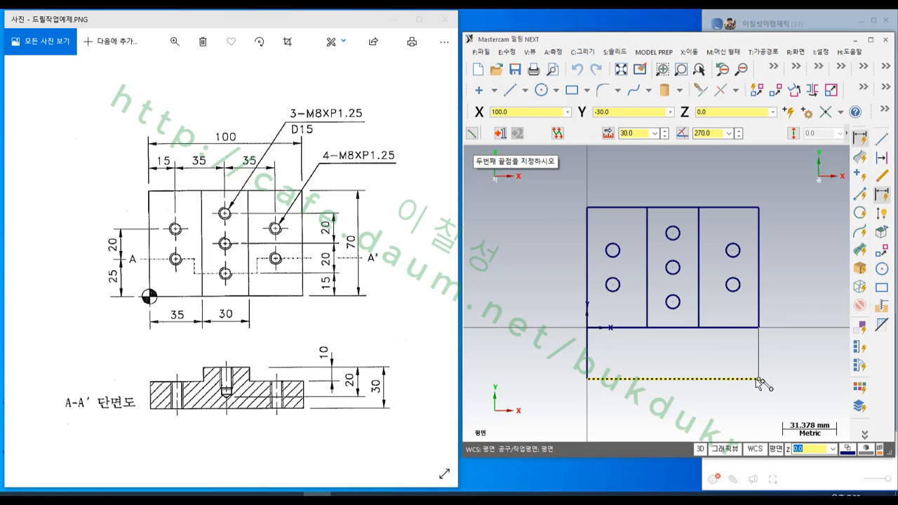
{"action": "left_click", "coordinate": [759, 379]}
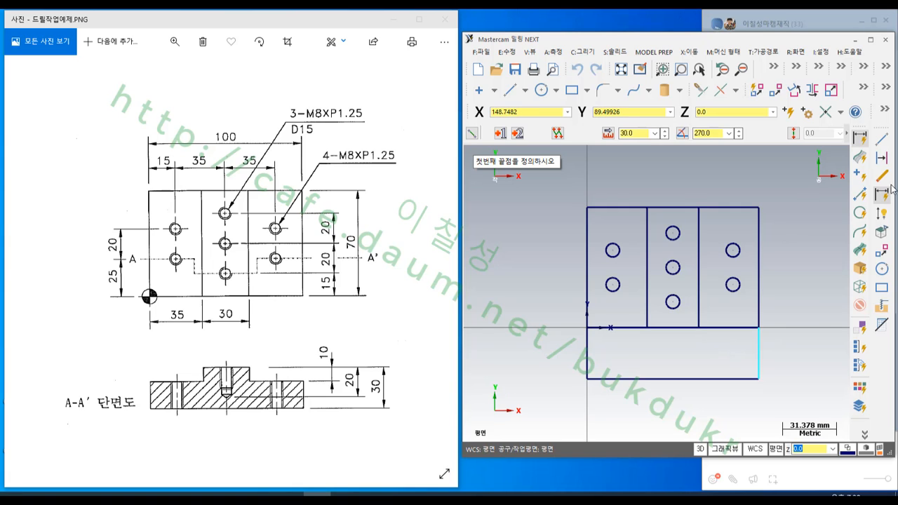
- Offset another copy of the plate's lower edge 10 mm downward for the section's step
{"action": "left_click", "coordinate": [883, 160]}
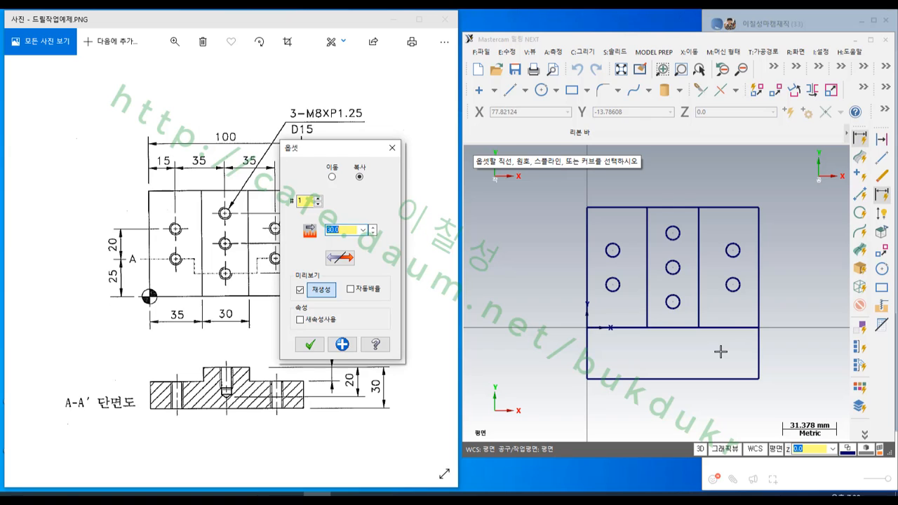
{"action": "key", "text": "Return"}
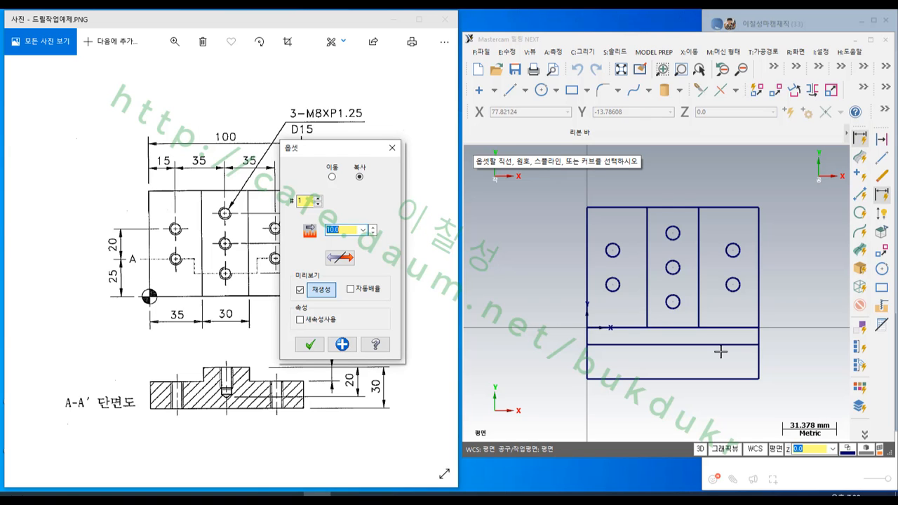
{"action": "left_click", "coordinate": [310, 345]}
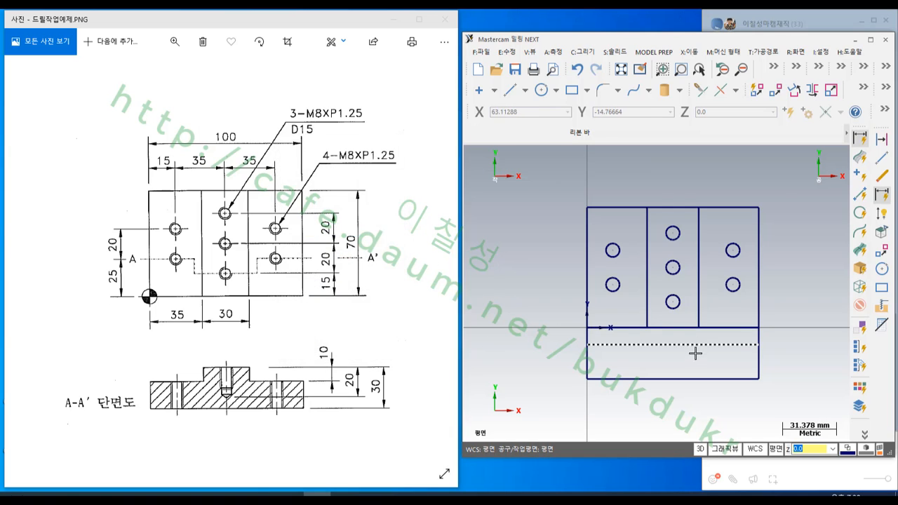
- Draw two 10 mm vertical lines from the lower ends of the inner lines down to the step line
{"action": "scroll", "coordinate": [650, 375], "scroll_direction": "up", "scroll_amount": 2}
{"action": "left_click", "coordinate": [883, 156]}
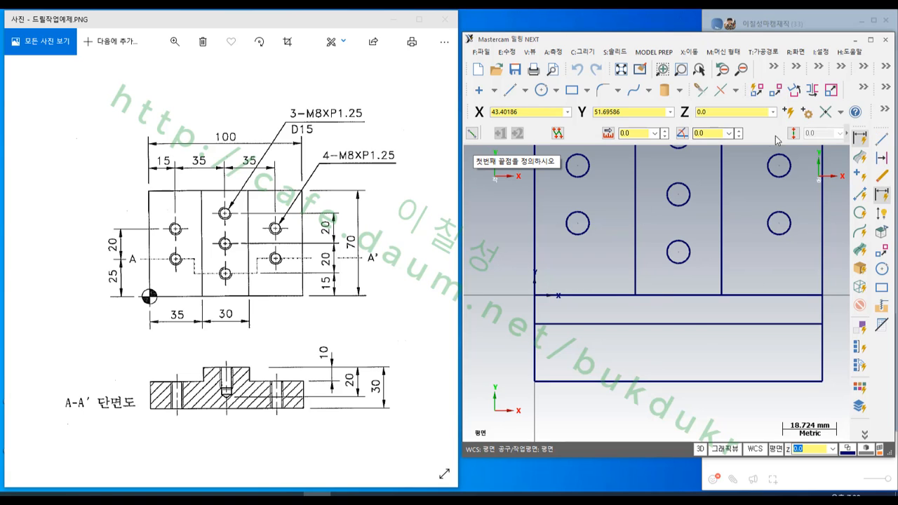
{"action": "left_click", "coordinate": [636, 295]}
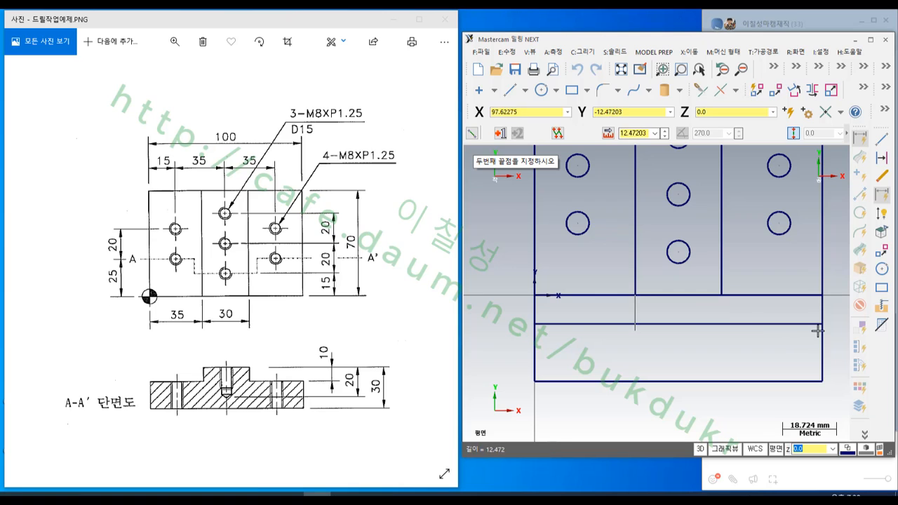
{"action": "left_click", "coordinate": [822, 325]}
{"action": "left_click", "coordinate": [722, 295]}
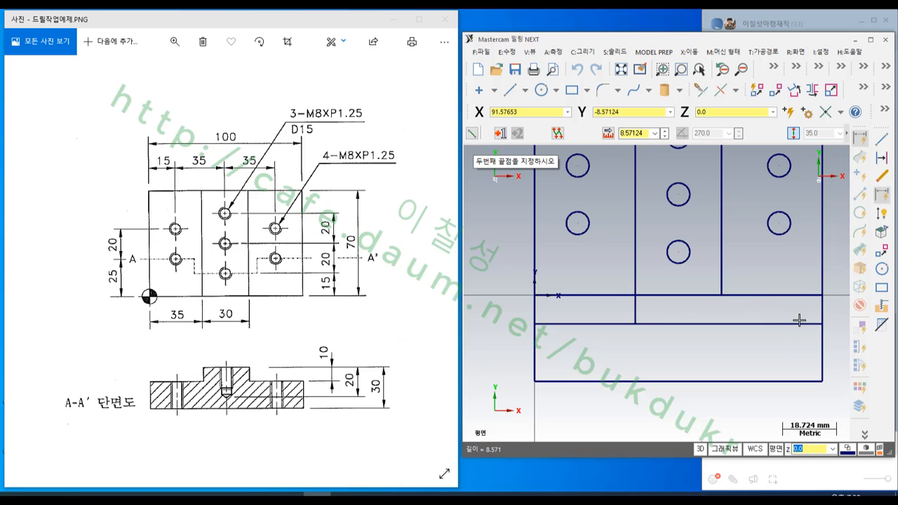
{"action": "left_click", "coordinate": [828, 332]}
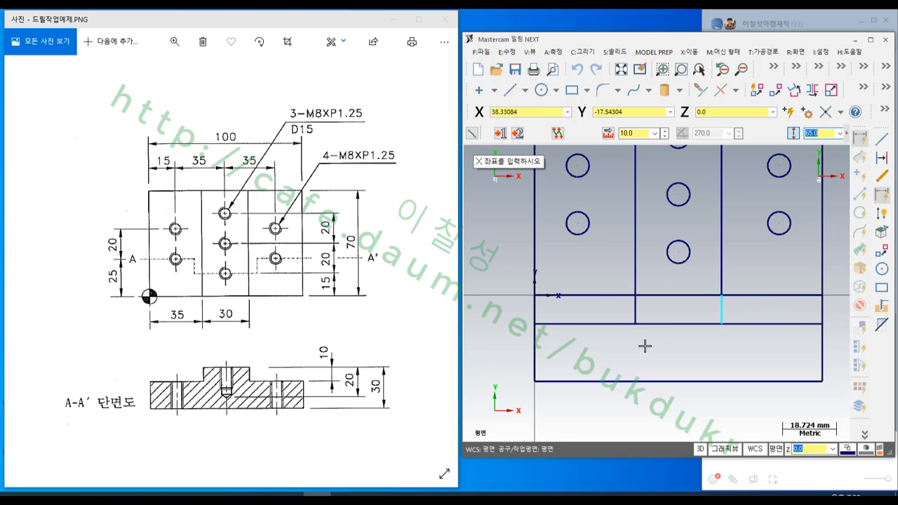
- Trim away the step line's middle segment and the outer side segments above it to form the stepped section outline, and maximize the window
{"action": "left_click", "coordinate": [701, 90]}
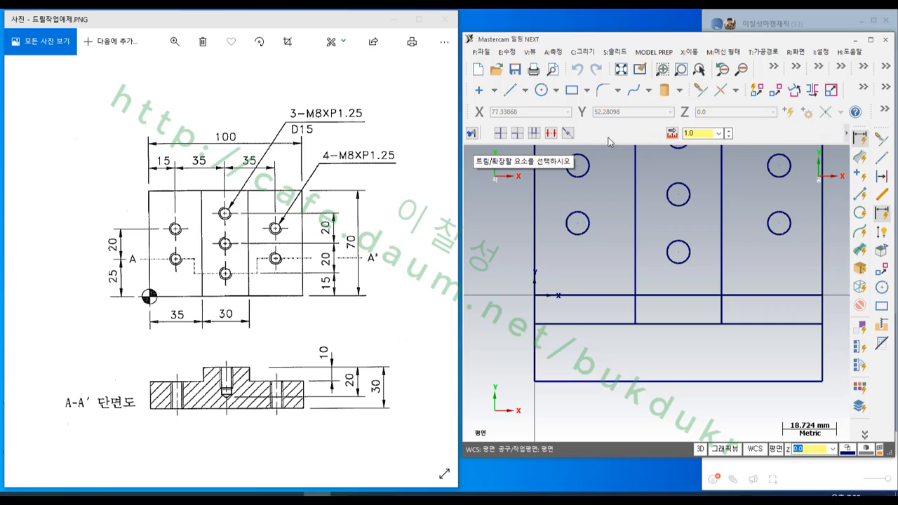
{"action": "left_click", "coordinate": [550, 133]}
{"action": "left_click", "coordinate": [672, 322]}
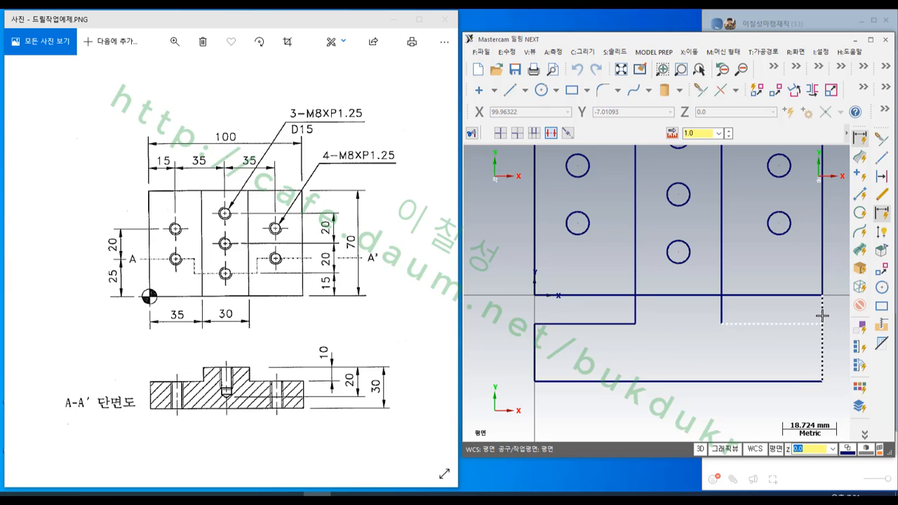
{"action": "left_click", "coordinate": [576, 168]}
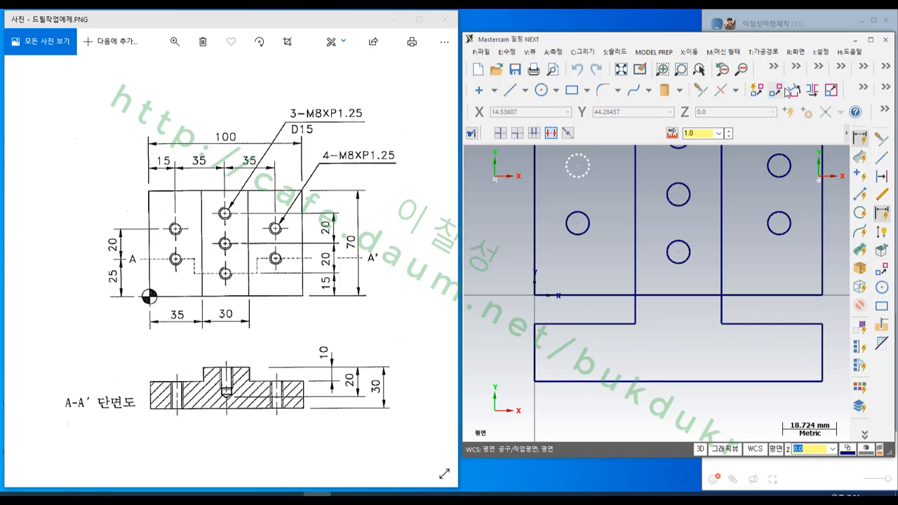
{"action": "left_click", "coordinate": [870, 40]}
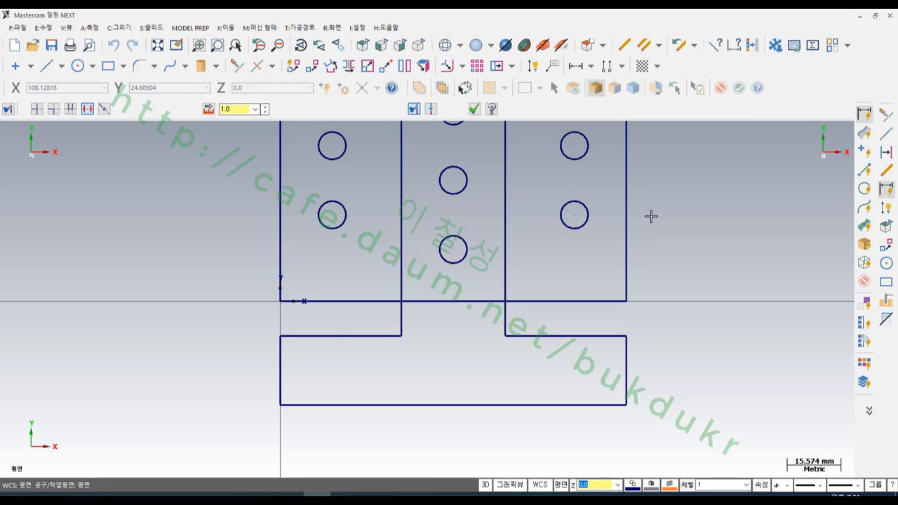
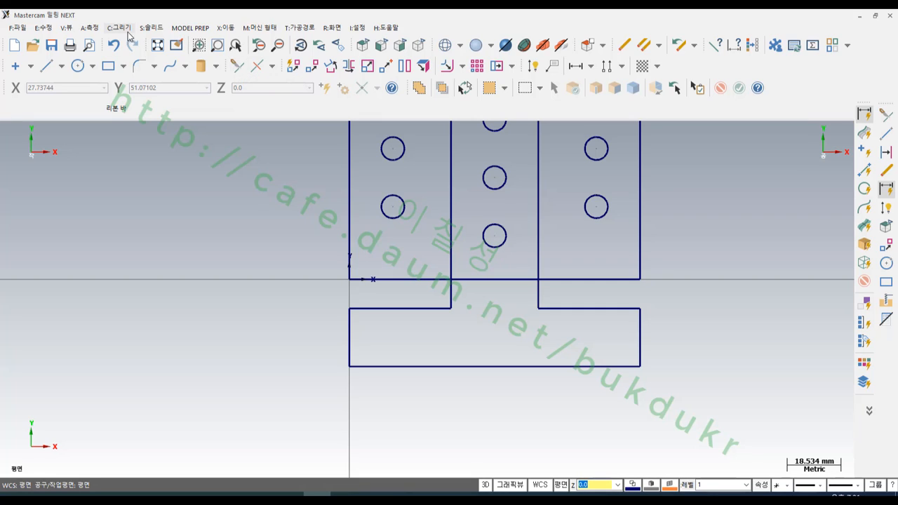
- Break the plate's lower edge, upper edge and two inner vertical lines at their intersections
{"action": "left_click", "coordinate": [273, 66]}
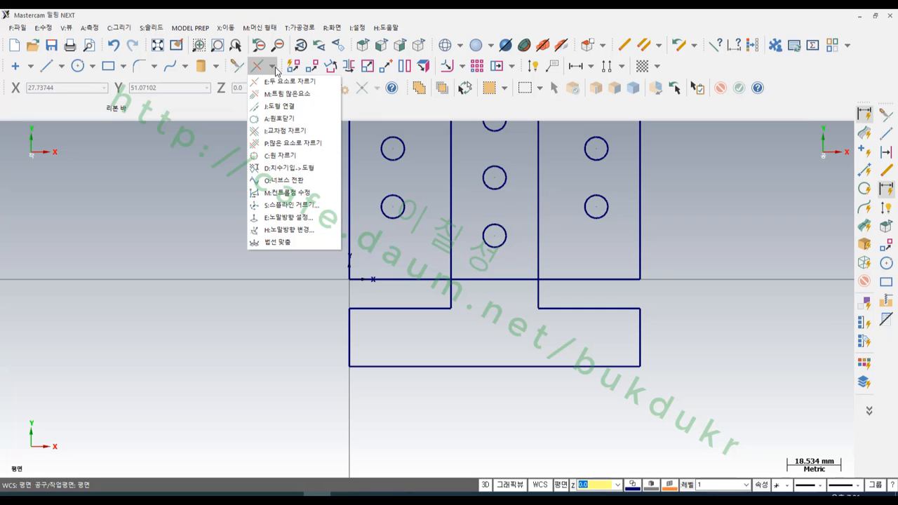
{"action": "left_click", "coordinate": [286, 135]}
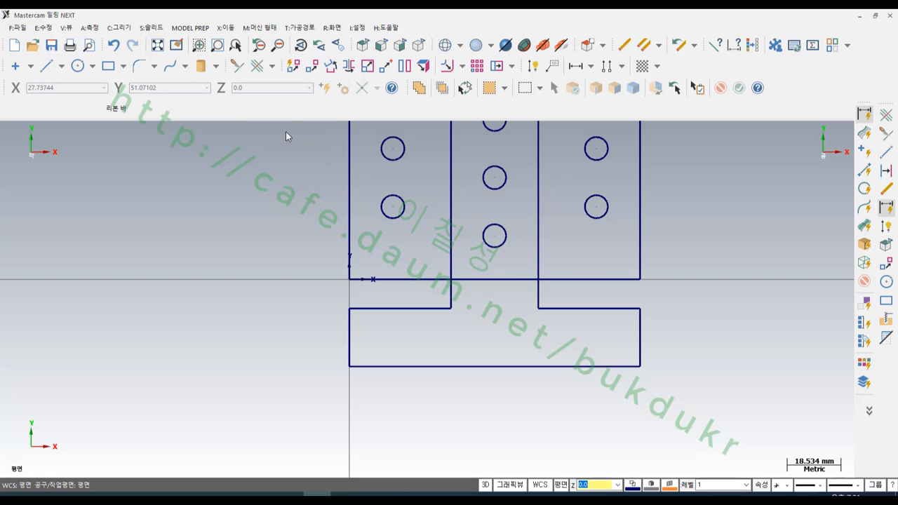
{"action": "left_click", "coordinate": [387, 279]}
{"action": "left_click", "coordinate": [538, 267]}
{"action": "scroll", "coordinate": [575, 412], "scroll_direction": "down", "scroll_amount": 3}
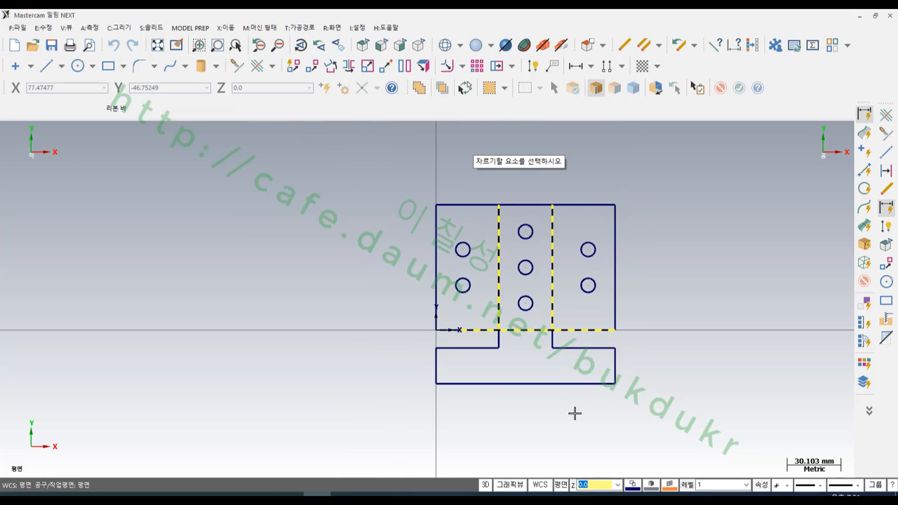
{"action": "left_click", "coordinate": [534, 208]}
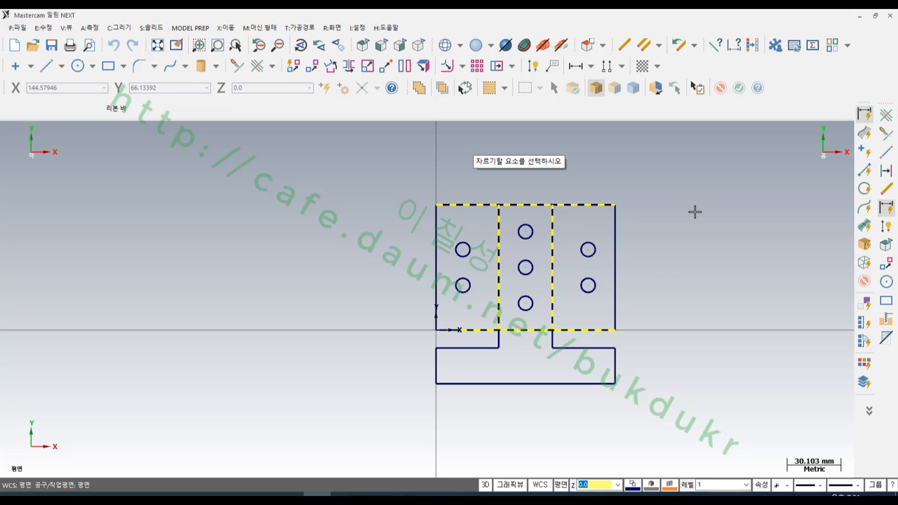
{"action": "key", "text": "Return"}
{"action": "scroll", "coordinate": [502, 186], "scroll_direction": "down", "scroll_amount": 2}
- Select the stepped section outline and rotate it 90° with Dynamic Move about its upper inner corner on the plate edge
{"action": "left_click", "coordinate": [515, 313]}
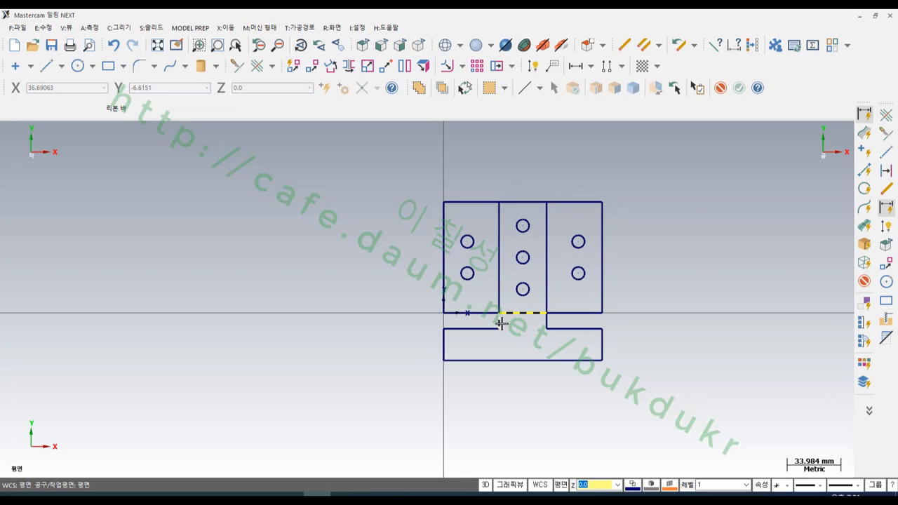
{"action": "left_click", "coordinate": [500, 321]}
{"action": "left_click", "coordinate": [547, 321]}
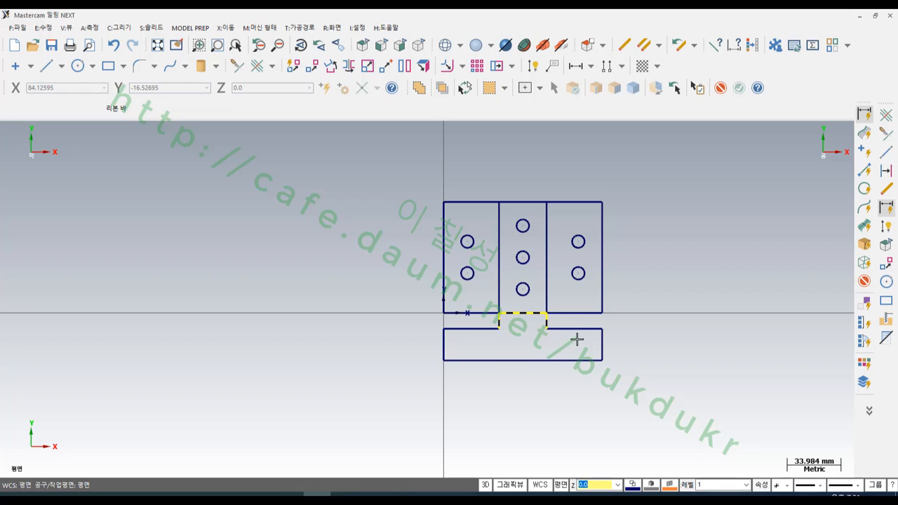
{"action": "left_click", "coordinate": [577, 340]}
{"action": "scroll", "coordinate": [469, 271], "scroll_direction": "down", "scroll_amount": 1}
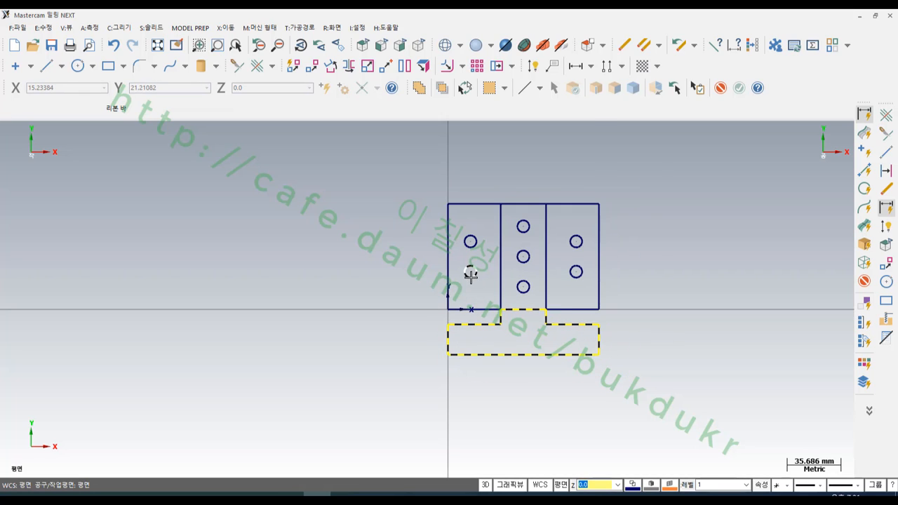
{"action": "scroll", "coordinate": [471, 275], "scroll_direction": "up", "scroll_amount": 2}
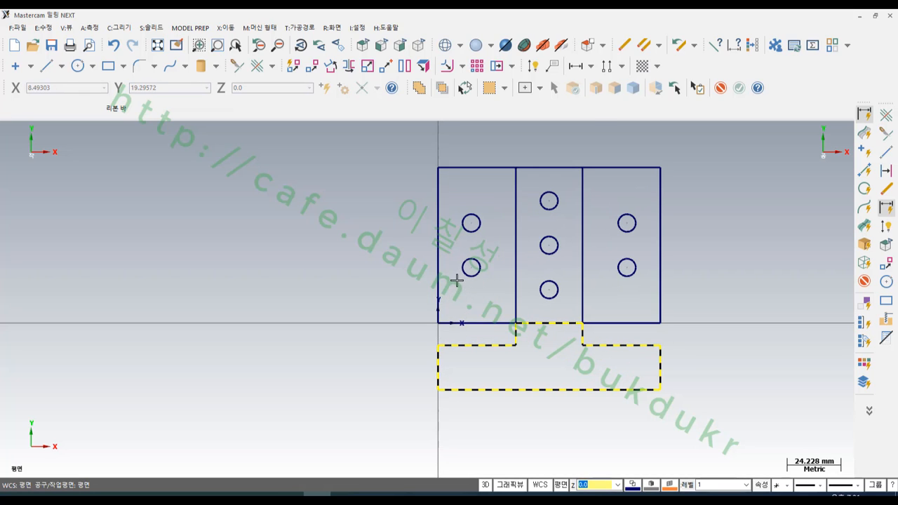
{"action": "middle_click_drag", "start_coordinate": [456, 280], "coordinate": [406, 227]}
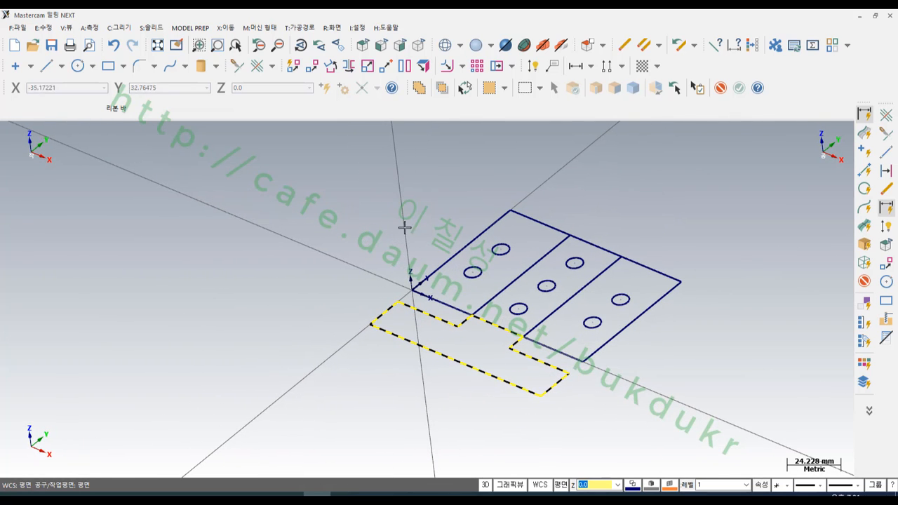
{"action": "left_click", "coordinate": [233, 29]}
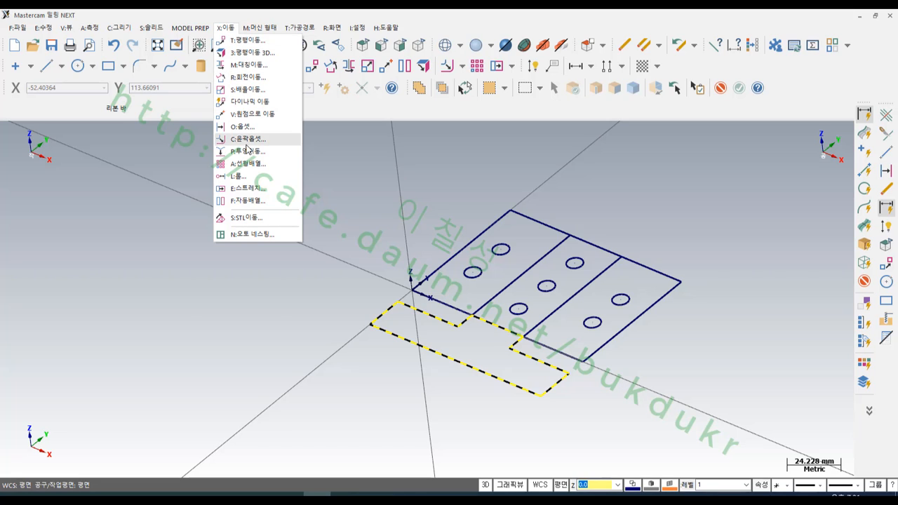
{"action": "left_click", "coordinate": [250, 101]}
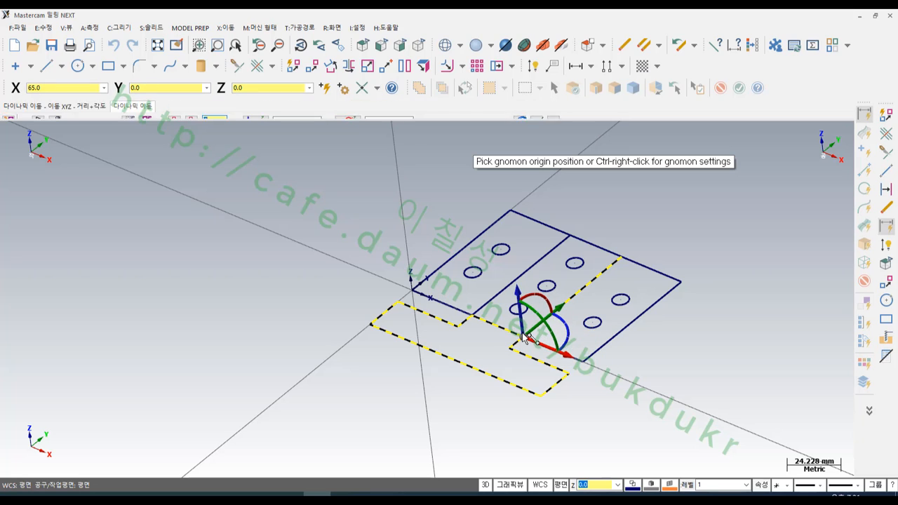
{"action": "left_click", "coordinate": [528, 337]}
{"action": "left_click", "coordinate": [565, 319]}
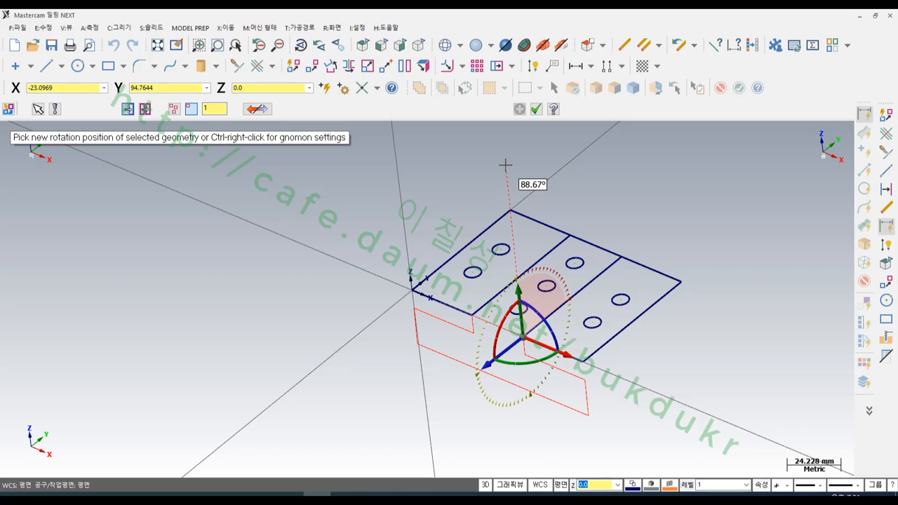
{"action": "type", "text": "90"}
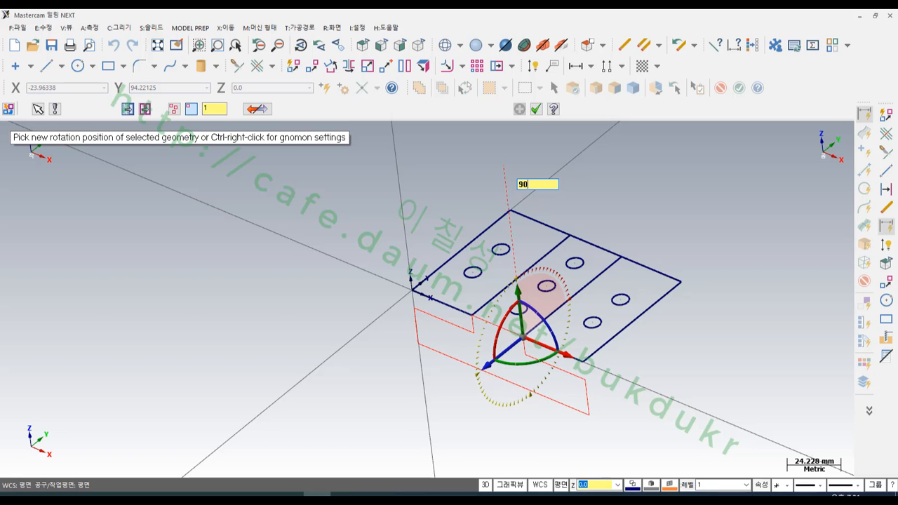
{"action": "key", "text": "Return"}
{"action": "key", "text": "Return"}
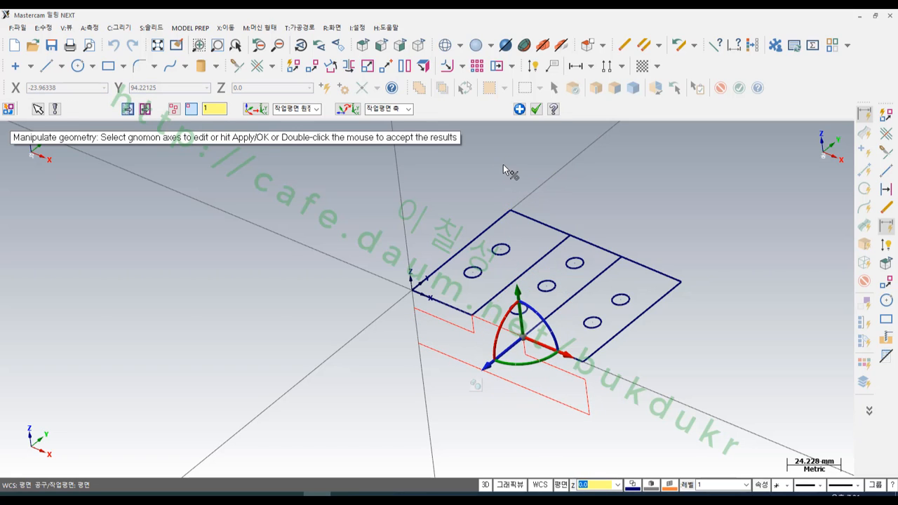
{"action": "left_click", "coordinate": [536, 108]}
- Start a solid extrusion of the stepped section chain as a new body and reverse its direction toward the plate outline
{"action": "scroll", "coordinate": [695, 375], "scroll_direction": "up", "scroll_amount": 3}
{"action": "scroll", "coordinate": [723, 308], "scroll_direction": "up", "scroll_amount": 1}
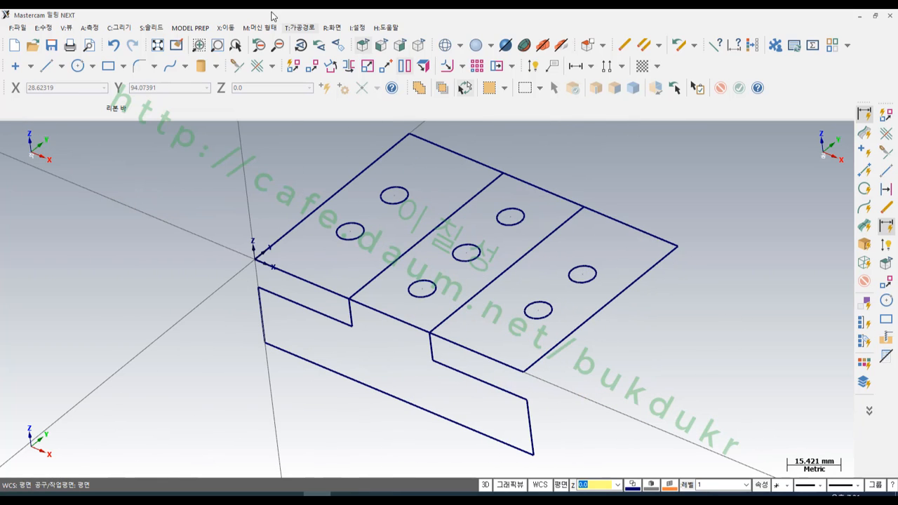
{"action": "left_click", "coordinate": [149, 31]}
{"action": "left_click", "coordinate": [161, 40]}
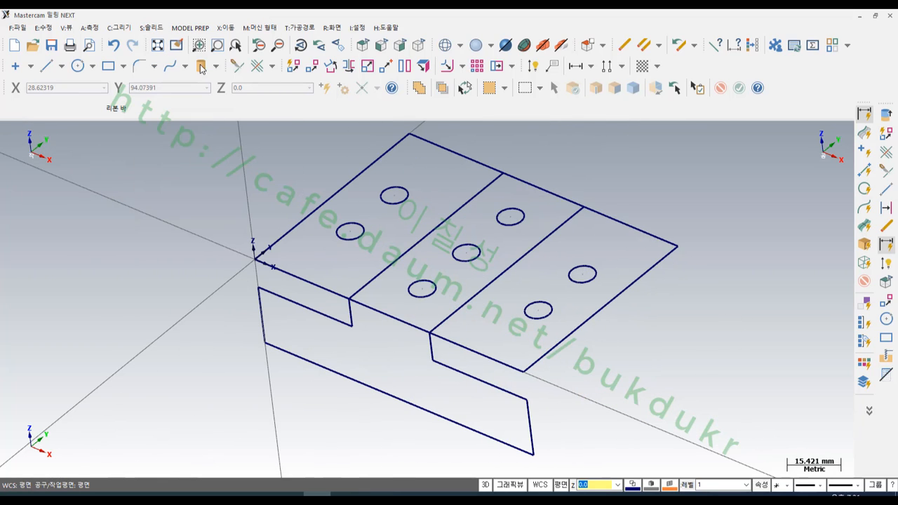
{"action": "left_click", "coordinate": [291, 306]}
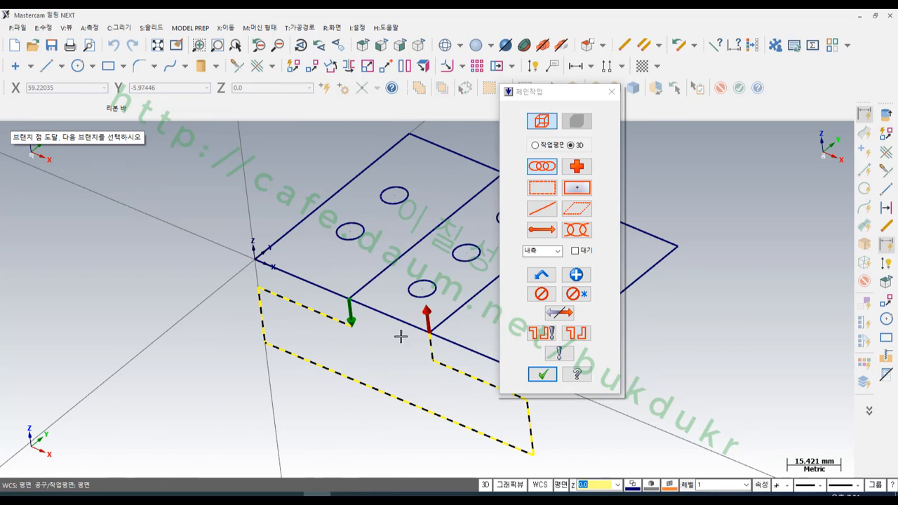
{"action": "left_click", "coordinate": [543, 374]}
{"action": "scroll", "coordinate": [476, 251], "scroll_direction": "down", "scroll_amount": 3}
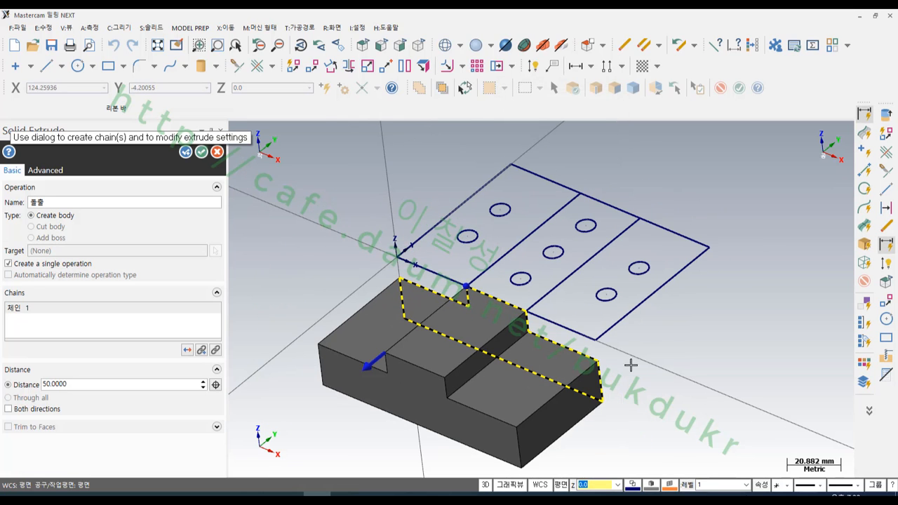
{"action": "left_click", "coordinate": [187, 350]}
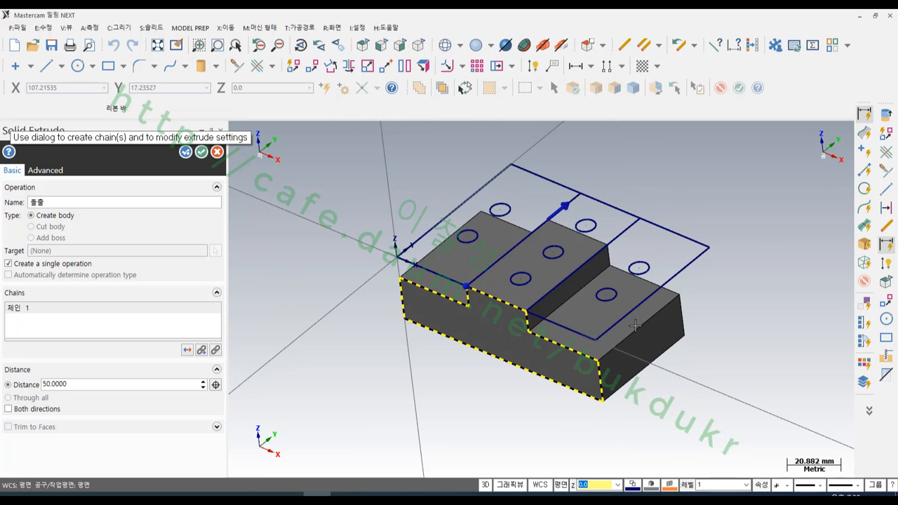
{"action": "left_click", "coordinate": [560, 343]}
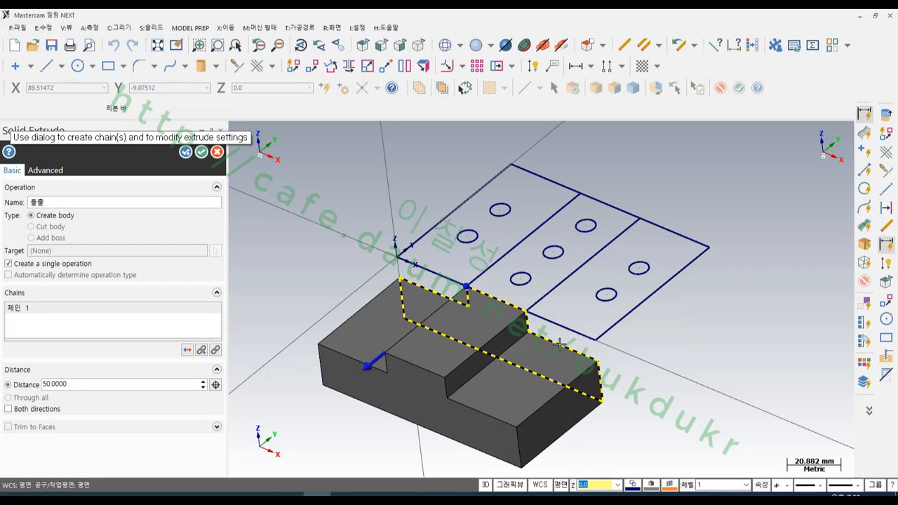
{"action": "left_click", "coordinate": [556, 343]}
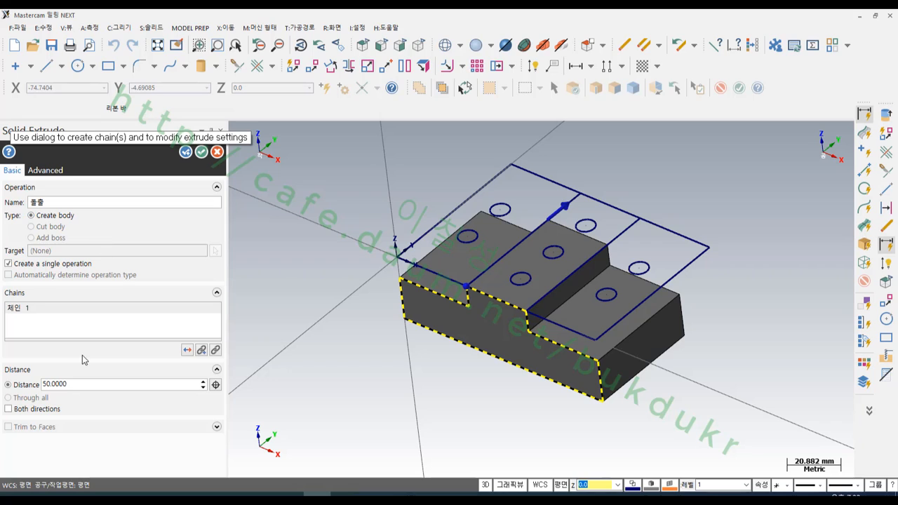
- Set the extrusion distance to 70 mm and create the stepped solid body
{"action": "double_click", "coordinate": [69, 383]}
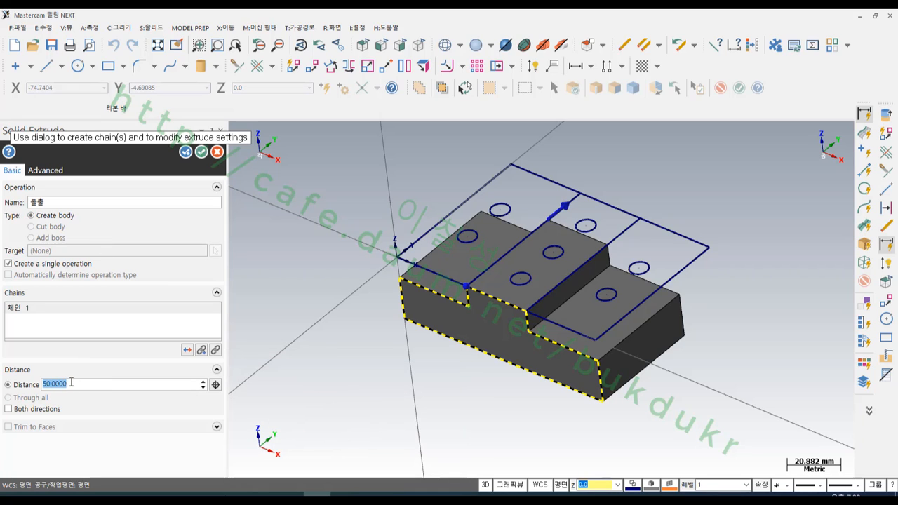
{"action": "type", "text": "70"}
{"action": "key", "text": "Return"}
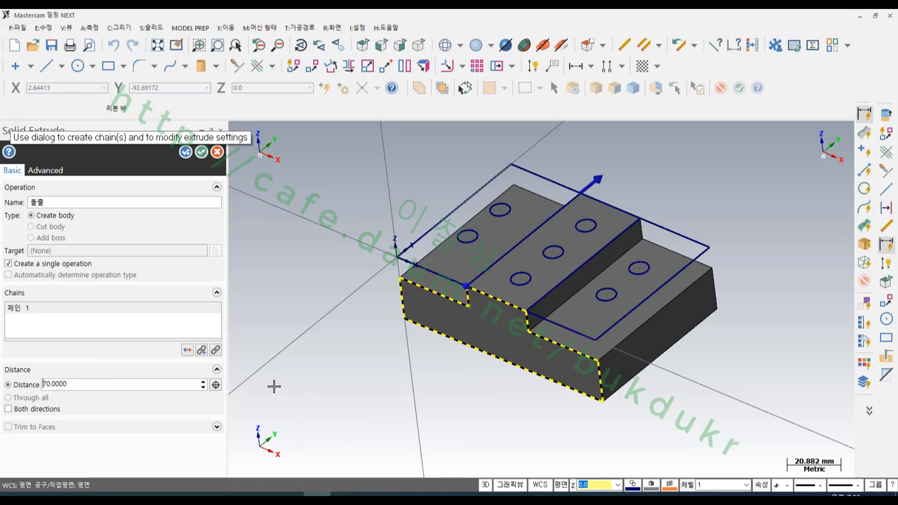
{"action": "left_click", "coordinate": [202, 150]}
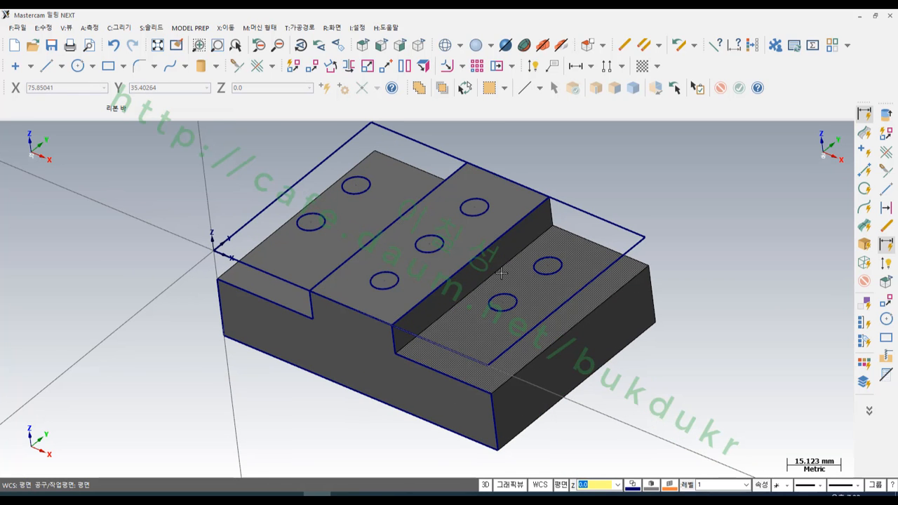
- Display the toolpath manager beside the stepped solid model
{"action": "middle_click_drag", "start_coordinate": [501, 274], "coordinate": [391, 213]}
{"action": "scroll", "coordinate": [641, 266], "scroll_direction": "down", "scroll_amount": 3}
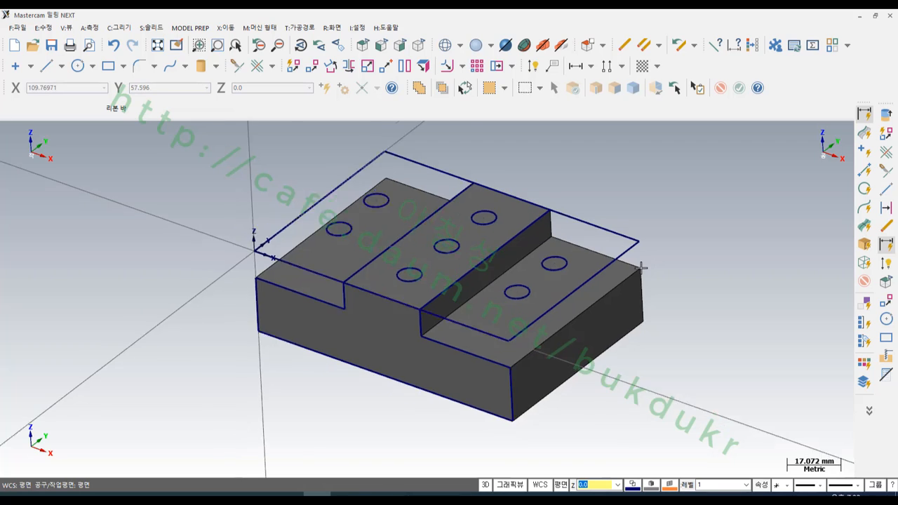
{"action": "scroll", "coordinate": [469, 252], "scroll_direction": "up", "scroll_amount": 7}
{"action": "scroll", "coordinate": [673, 282], "scroll_direction": "down", "scroll_amount": 4}
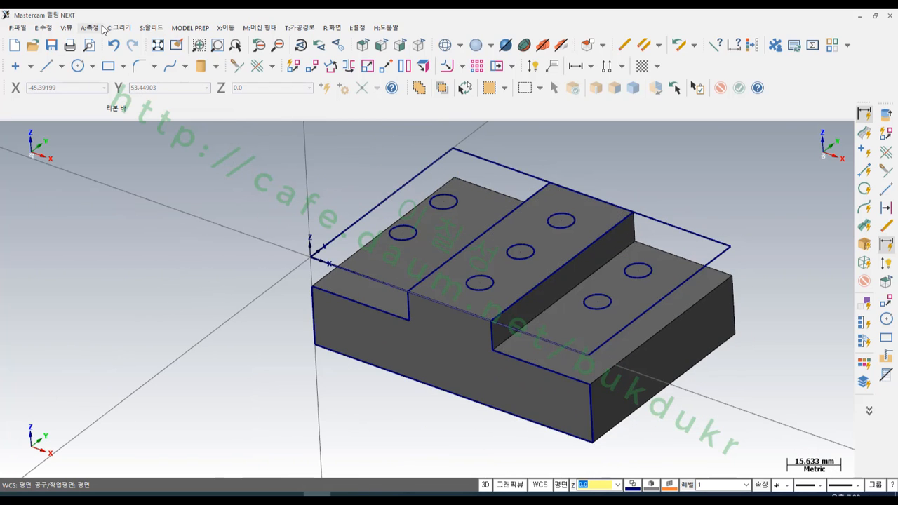
{"action": "left_click", "coordinate": [66, 28]}
{"action": "left_click", "coordinate": [78, 42]}
{"action": "scroll", "coordinate": [632, 281], "scroll_direction": "down", "scroll_amount": 2}
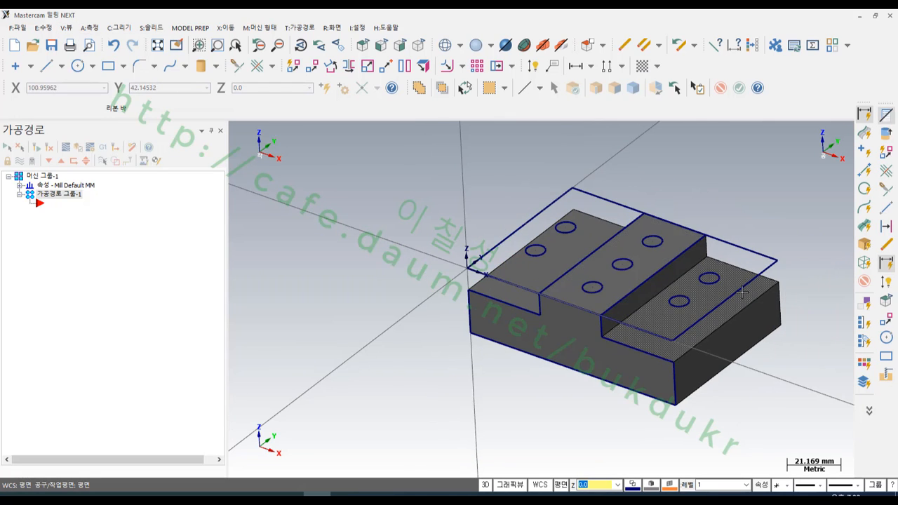
{"action": "scroll", "coordinate": [688, 272], "scroll_direction": "up", "scroll_amount": 4}
{"action": "scroll", "coordinate": [689, 272], "scroll_direction": "down", "scroll_amount": 1}
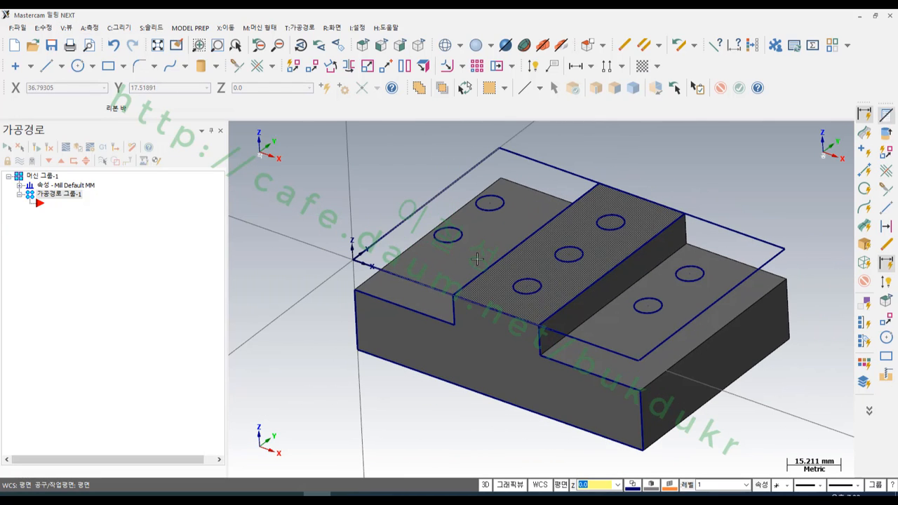
- In the machine group's stock setup, set the stock shape to Solid and choose the stepped body as stock
{"action": "left_click", "coordinate": [22, 216]}
{"action": "left_click", "coordinate": [19, 185]}
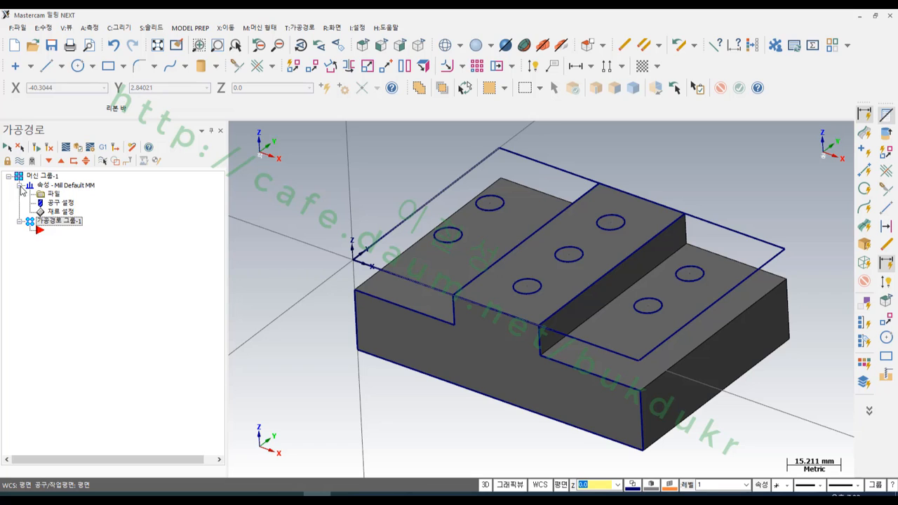
{"action": "left_click", "coordinate": [63, 212]}
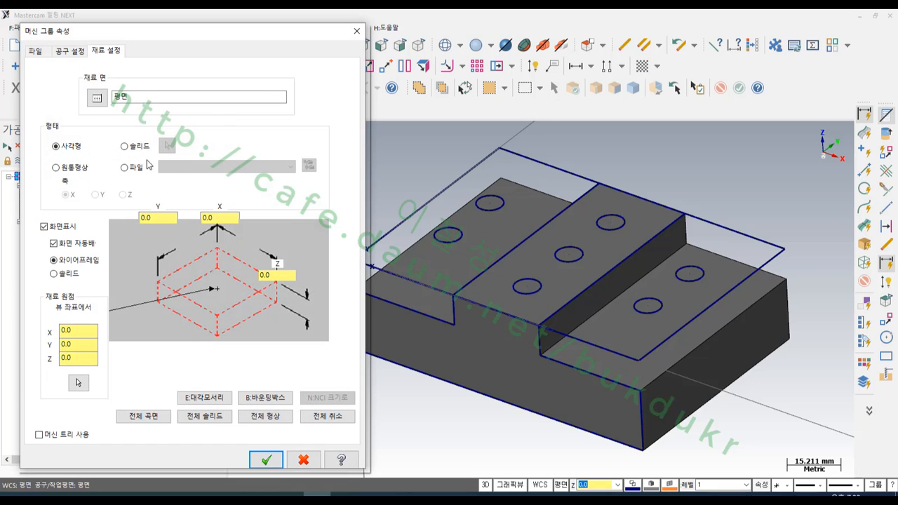
{"action": "left_click", "coordinate": [124, 146]}
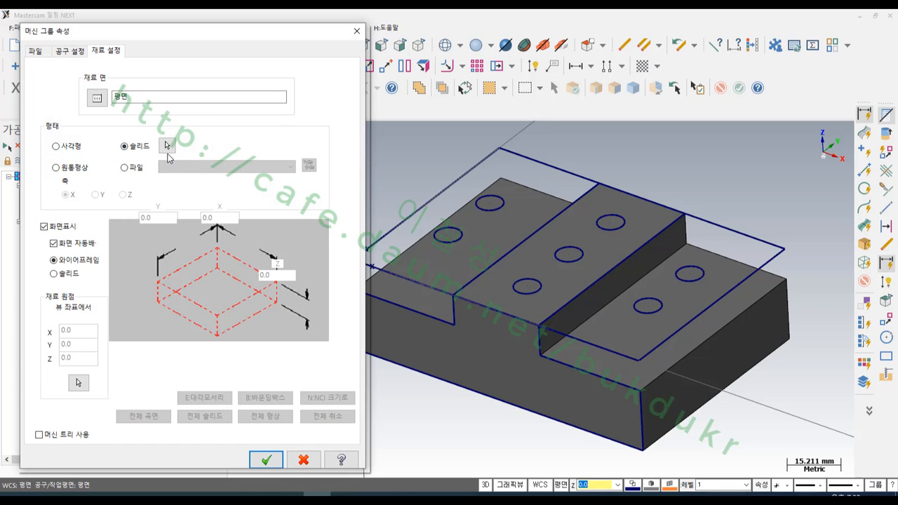
{"action": "left_click", "coordinate": [167, 146]}
{"action": "left_click", "coordinate": [434, 334]}
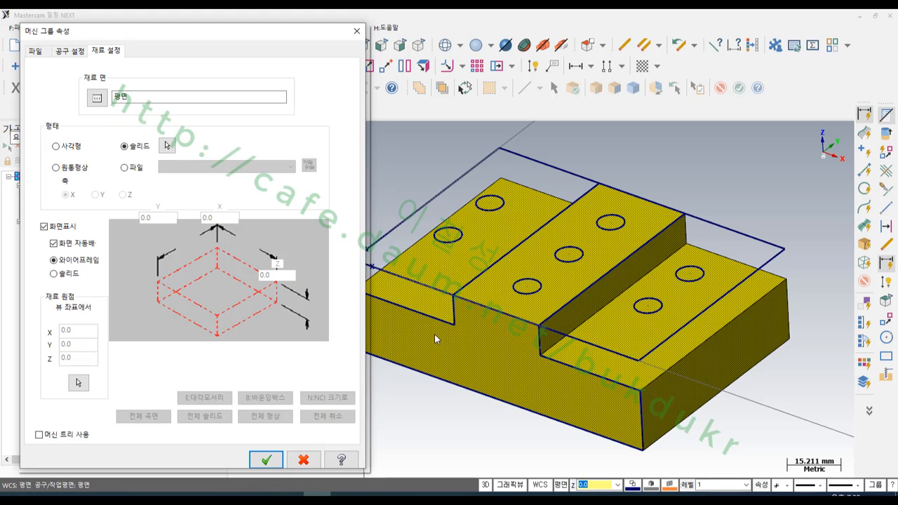
{"action": "left_click", "coordinate": [266, 459]}
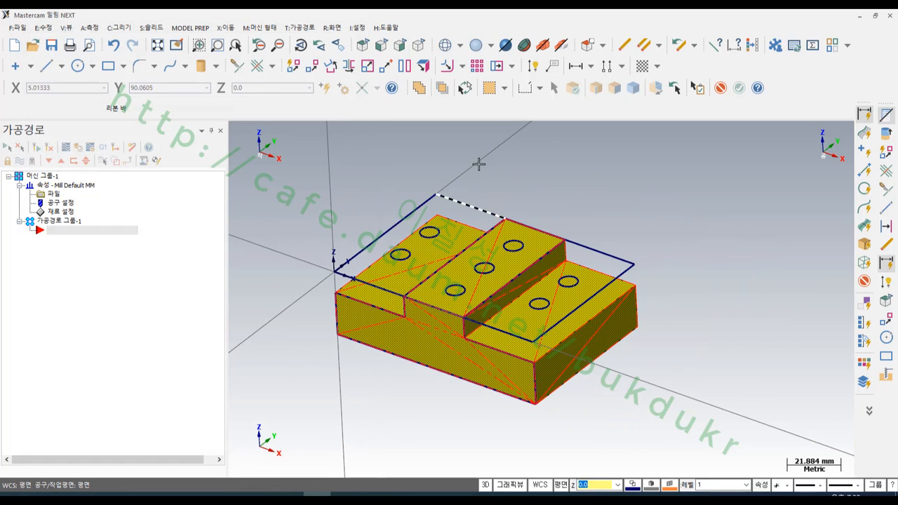
- Toggle the stock display off and on to check the stock against the solid body
{"action": "left_click", "coordinate": [565, 49]}
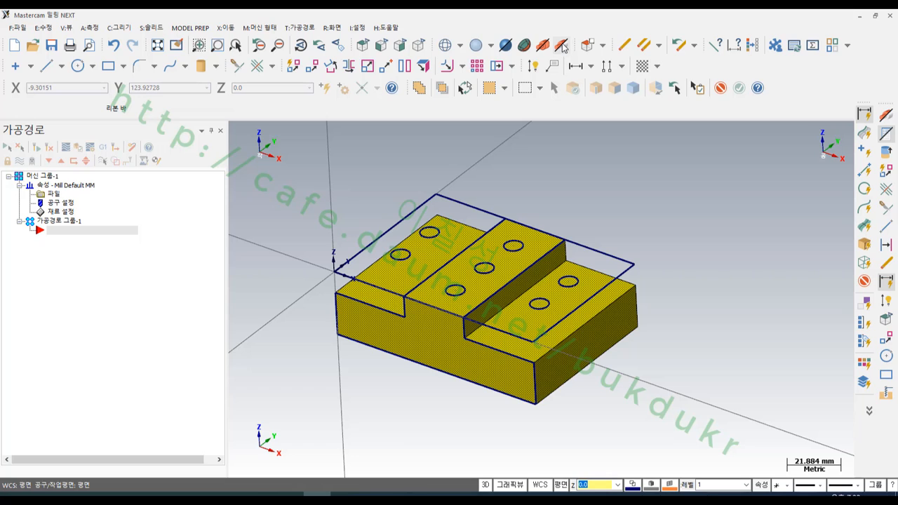
{"action": "left_click", "coordinate": [564, 48]}
{"action": "left_click", "coordinate": [564, 49]}
{"action": "left_click", "coordinate": [564, 46]}
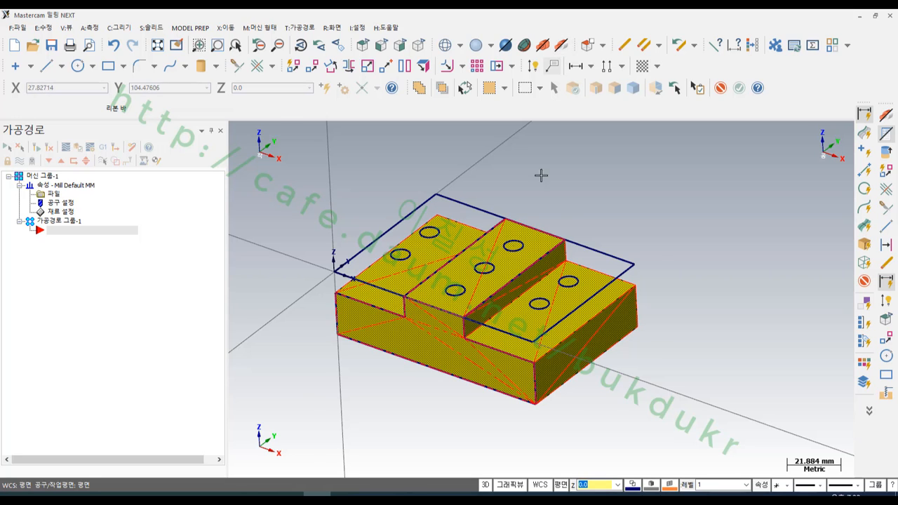
- Turn off the stock display on the stepped solid and clear the current selection
{"action": "scroll", "coordinate": [541, 175], "scroll_direction": "up", "scroll_amount": 2}
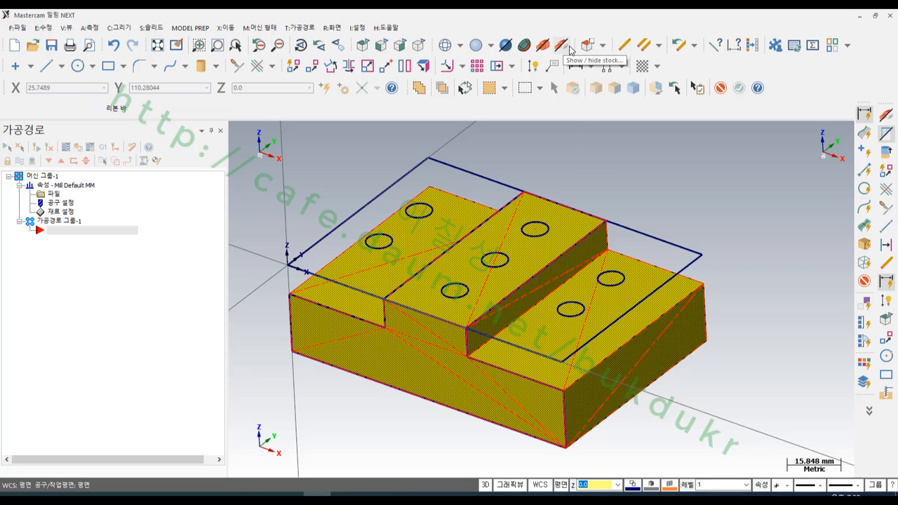
{"action": "left_click", "coordinate": [565, 46]}
{"action": "scroll", "coordinate": [433, 224], "scroll_direction": "down", "scroll_amount": 4}
{"action": "key", "text": "Escape"}
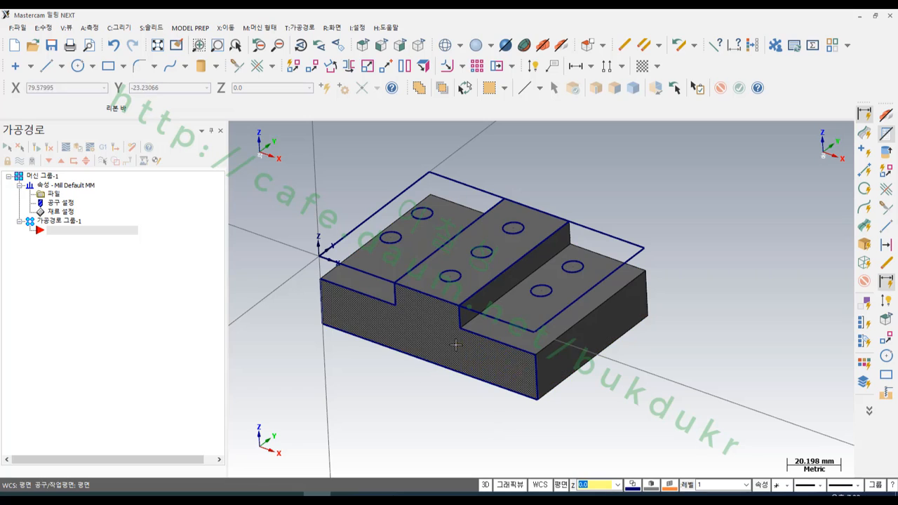
- Hide the stepped solid body and turn on the stock display to examine the stock outline around the wireframe
{"action": "left_click", "coordinate": [585, 357]}
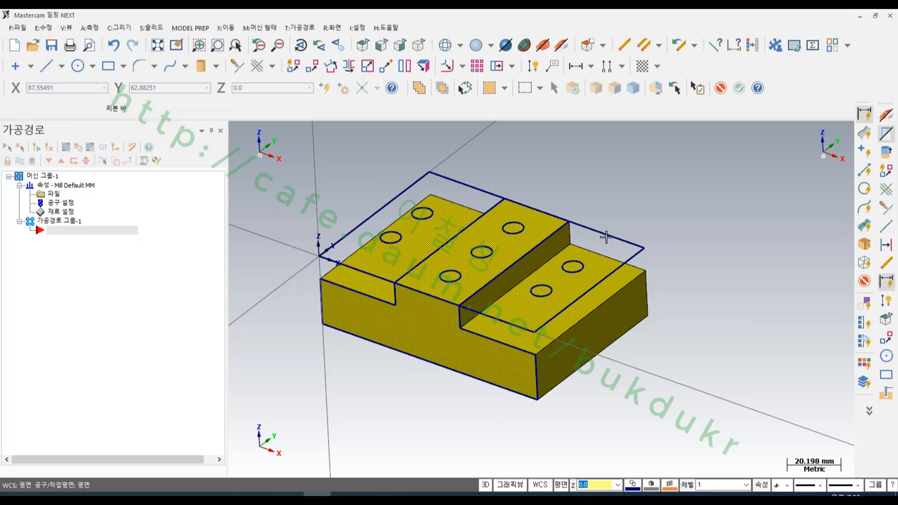
{"action": "left_click", "coordinate": [466, 88]}
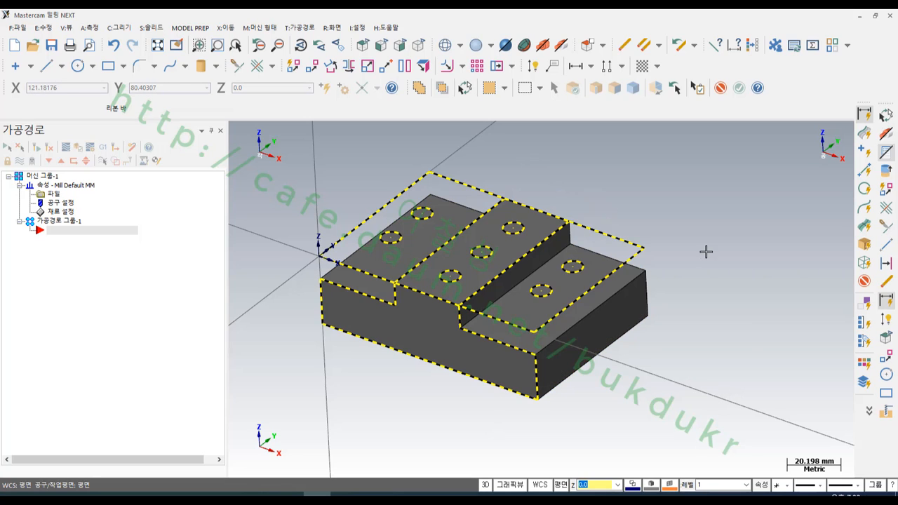
{"action": "scroll", "coordinate": [444, 235], "scroll_direction": "up", "scroll_amount": 2}
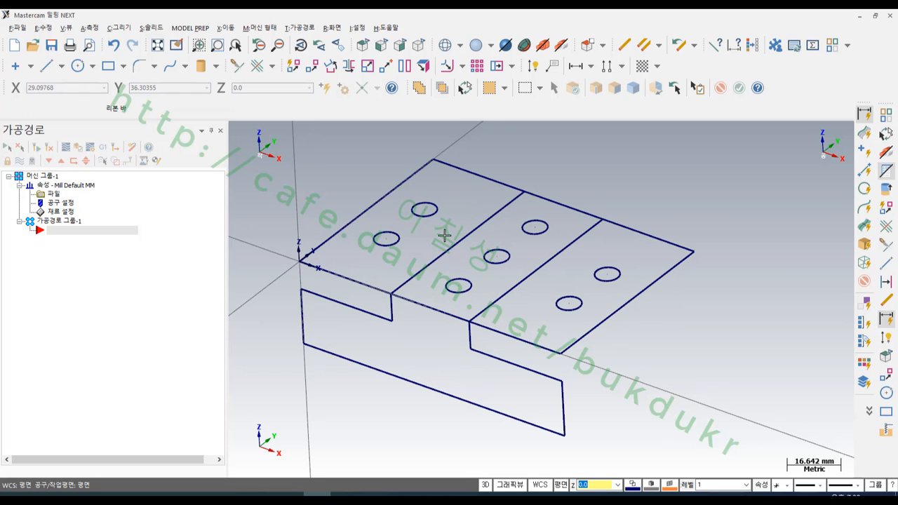
{"action": "left_click", "coordinate": [562, 46]}
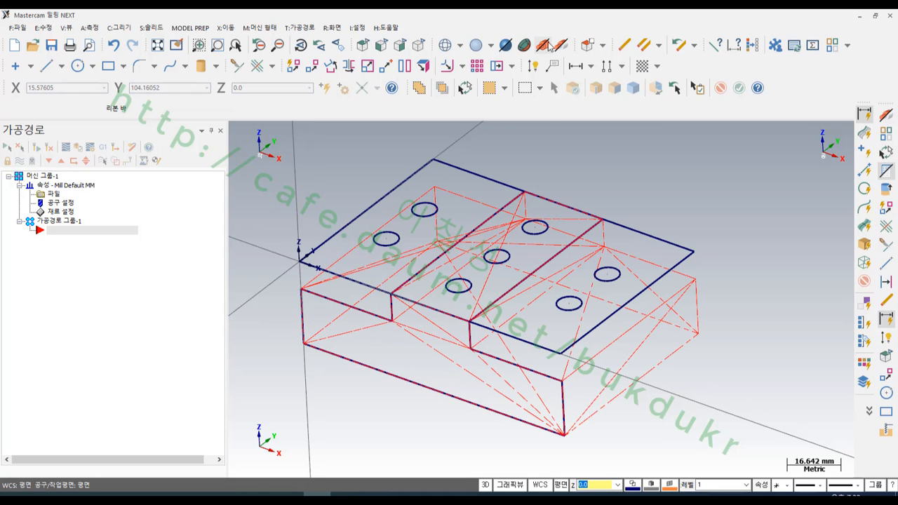
{"action": "scroll", "coordinate": [633, 276], "scroll_direction": "down", "scroll_amount": 2}
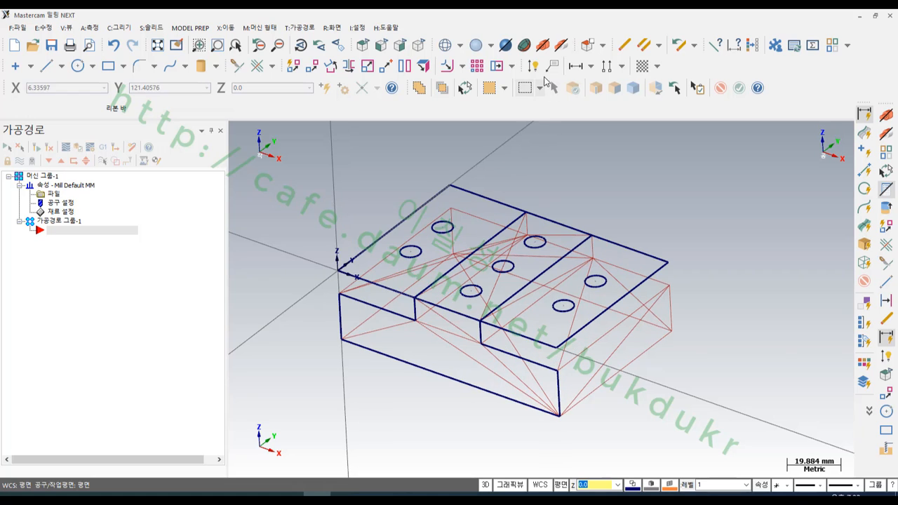
{"action": "mouse_move", "coordinate": [582, 241]}
{"action": "middle_mouse_down"}
{"action": "mouse_move", "coordinate": [596, 183]}
{"action": "mouse_move", "coordinate": [567, 266]}
{"action": "mouse_move", "coordinate": [579, 238]}
{"action": "middle_mouse_up"}
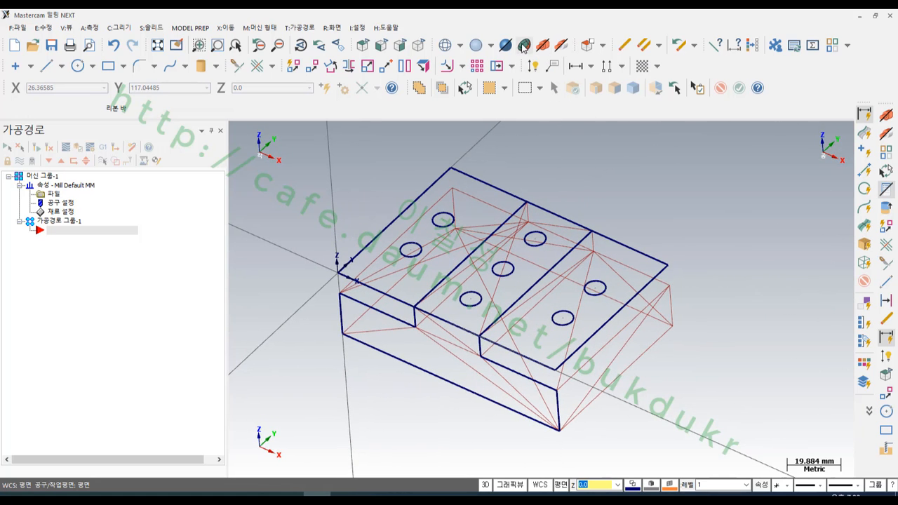
- Toggle the stock display off and on over the wireframe to compare the stock outline with the drawn geometry
{"action": "left_click", "coordinate": [562, 46]}
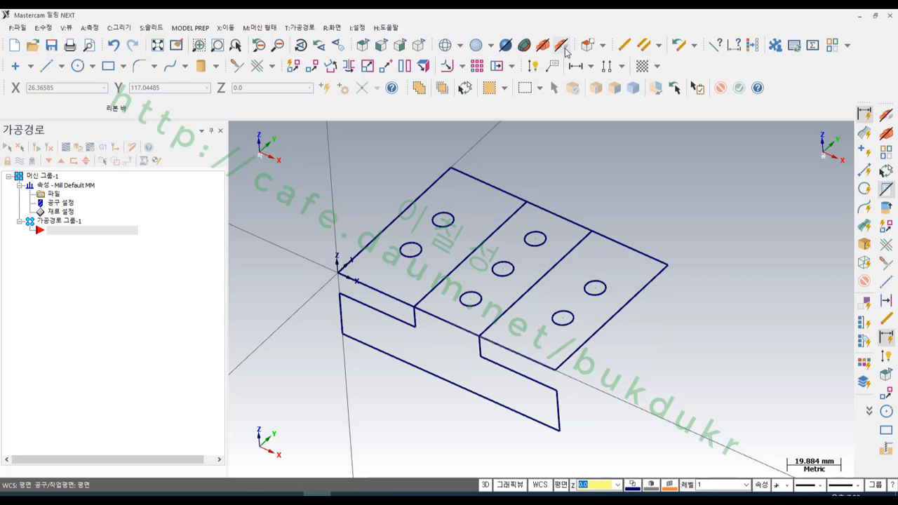
{"action": "left_click", "coordinate": [563, 47]}
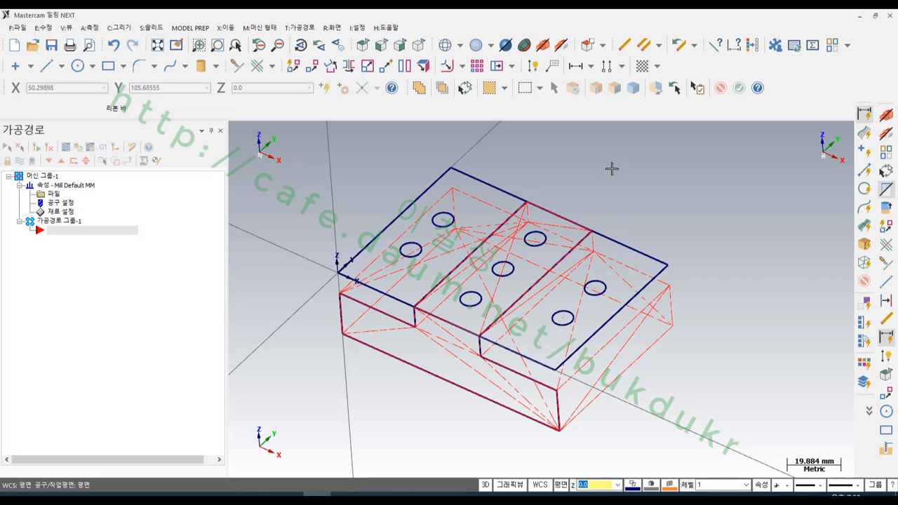
{"action": "scroll", "coordinate": [537, 338], "scroll_direction": "up", "scroll_amount": 2}
{"action": "scroll", "coordinate": [537, 338], "scroll_direction": "down", "scroll_amount": 1}
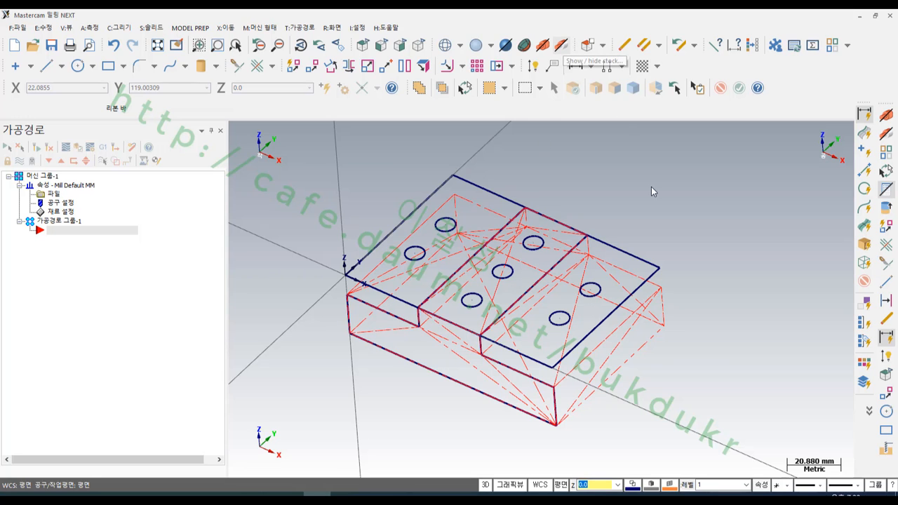
{"action": "scroll", "coordinate": [646, 278], "scroll_direction": "up", "scroll_amount": 1}
{"action": "scroll", "coordinate": [653, 270], "scroll_direction": "down", "scroll_amount": 1}
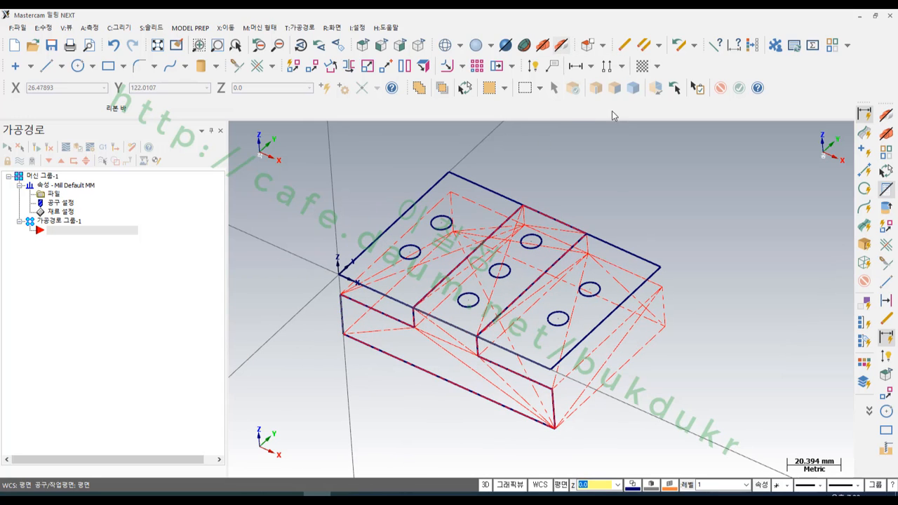
- Turn off the stock display and bring the hidden stepped solid body back into view
{"action": "left_click", "coordinate": [561, 45]}
{"action": "scroll", "coordinate": [599, 250], "scroll_direction": "up", "scroll_amount": 2}
{"action": "key", "text": "alt+e"}
{"action": "scroll", "coordinate": [628, 211], "scroll_direction": "down", "scroll_amount": 4}
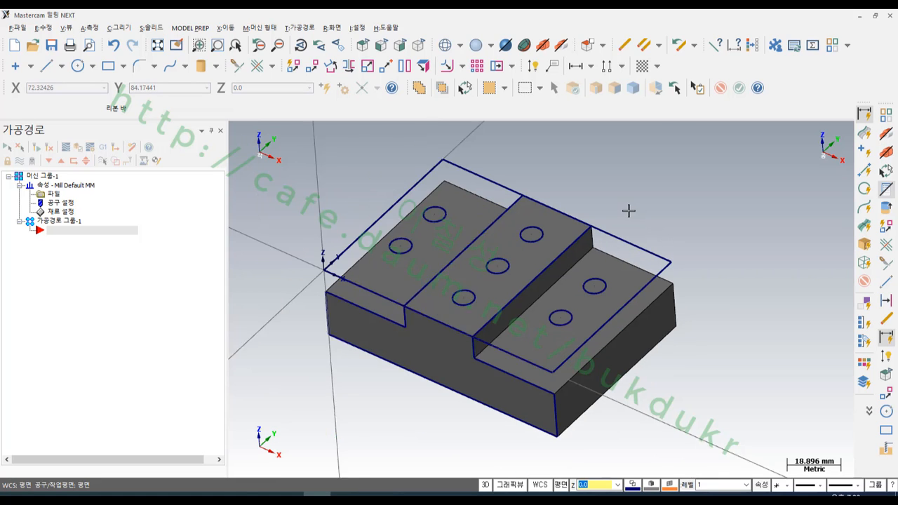
- Set the isometric view and save the part to the desktop as DRILL in Mastercam X8 (*.mcx-8) format
{"action": "left_click", "coordinate": [419, 46]}
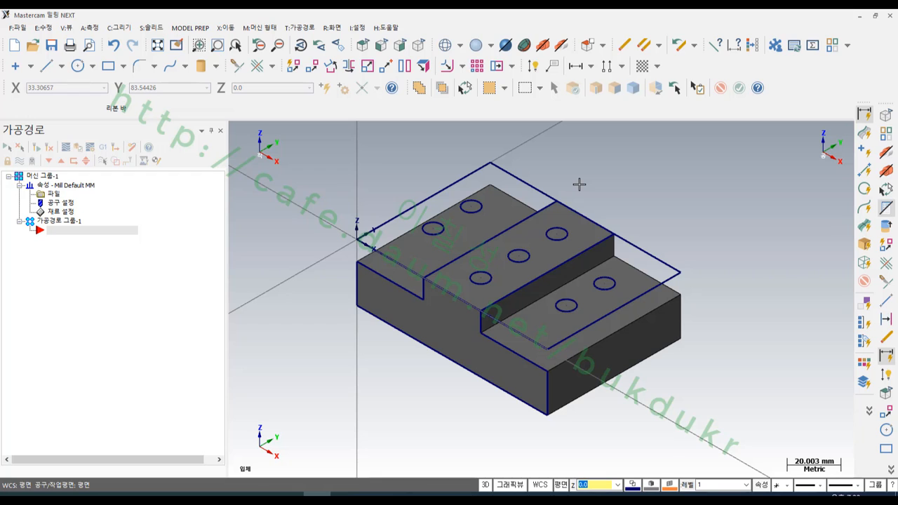
{"action": "left_click", "coordinate": [22, 31]}
{"action": "left_click", "coordinate": [38, 104]}
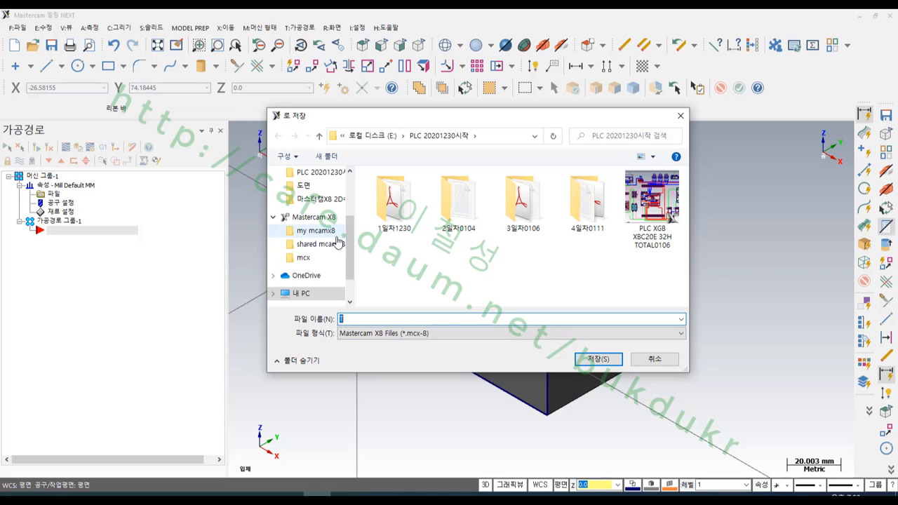
{"action": "scroll", "coordinate": [337, 242], "scroll_direction": "up", "scroll_amount": 3}
{"action": "left_click", "coordinate": [311, 195]}
{"action": "left_click", "coordinate": [377, 318]}
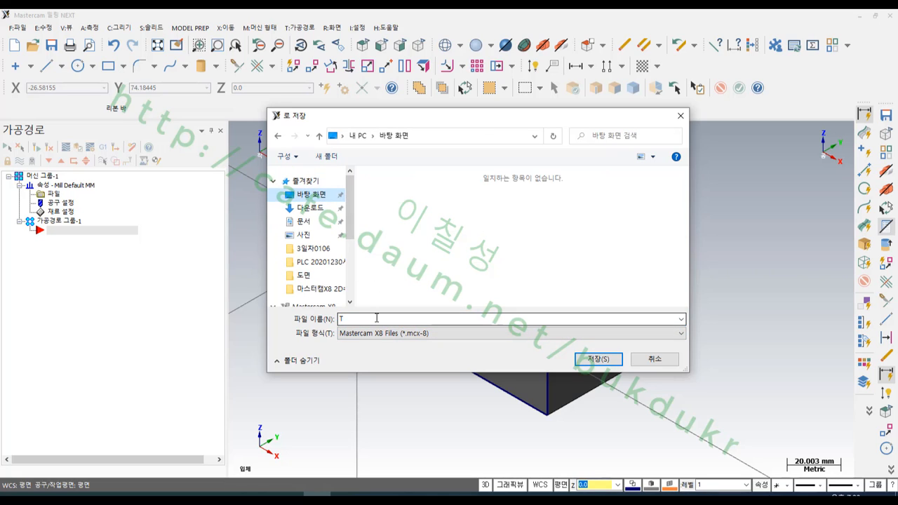
{"action": "left_click", "coordinate": [377, 318]}
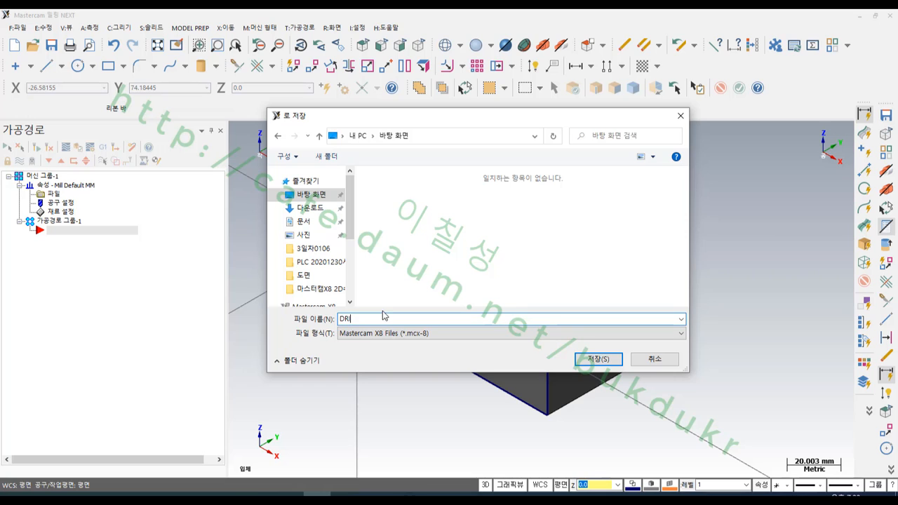
{"action": "left_click", "coordinate": [598, 358]}
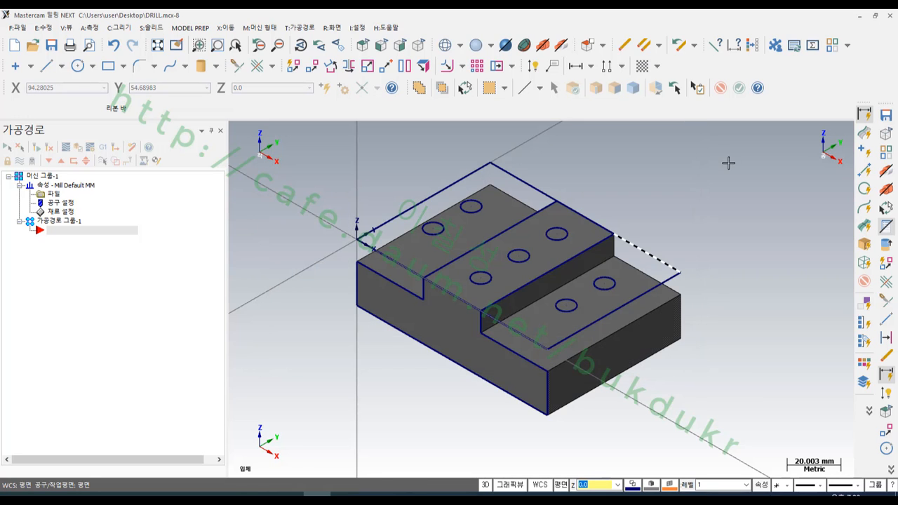
- Minimise Mastercam and the drawing viewer, and move the saved DRILL file to an empty area of the desktop
{"action": "left_click", "coordinate": [859, 16]}
{"action": "left_click", "coordinate": [585, 227]}
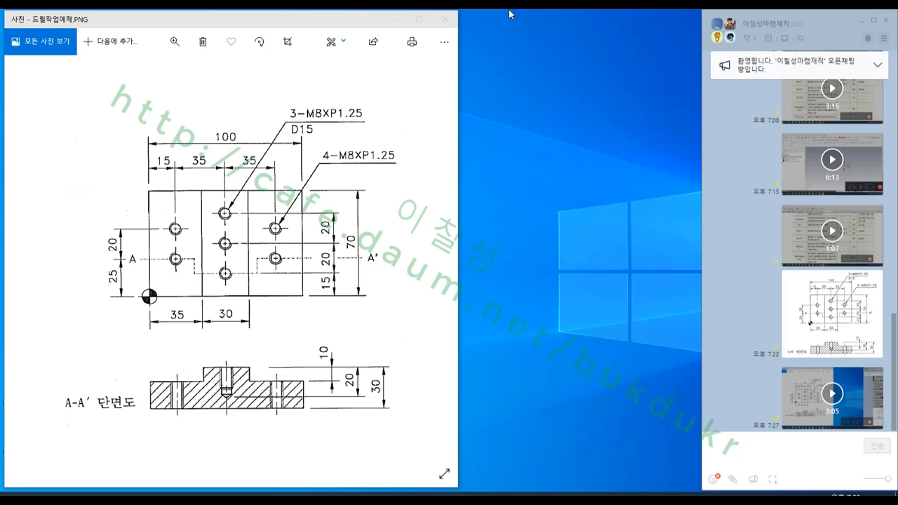
{"action": "left_click", "coordinate": [445, 19]}
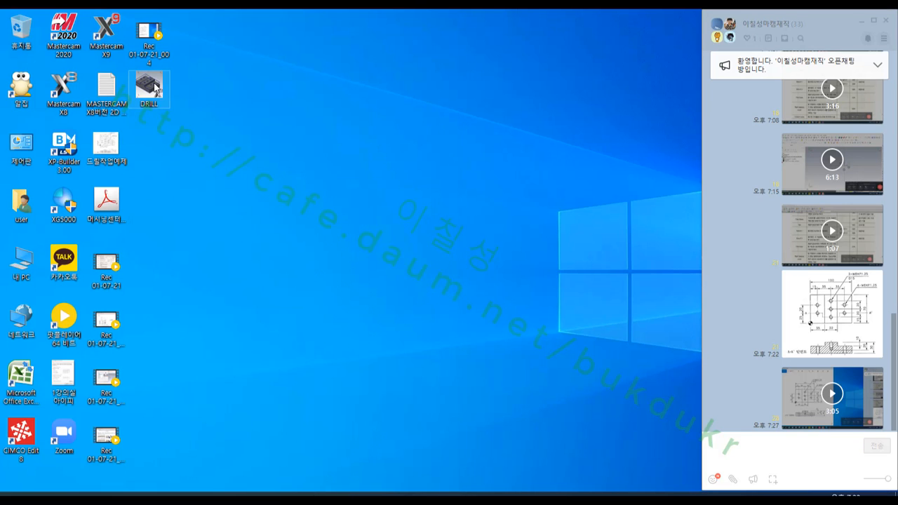
{"action": "left_click_drag", "start_coordinate": [155, 89], "coordinate": [566, 415]}
{"action": "left_click_drag", "start_coordinate": [767, 450], "coordinate": [367, 151]}
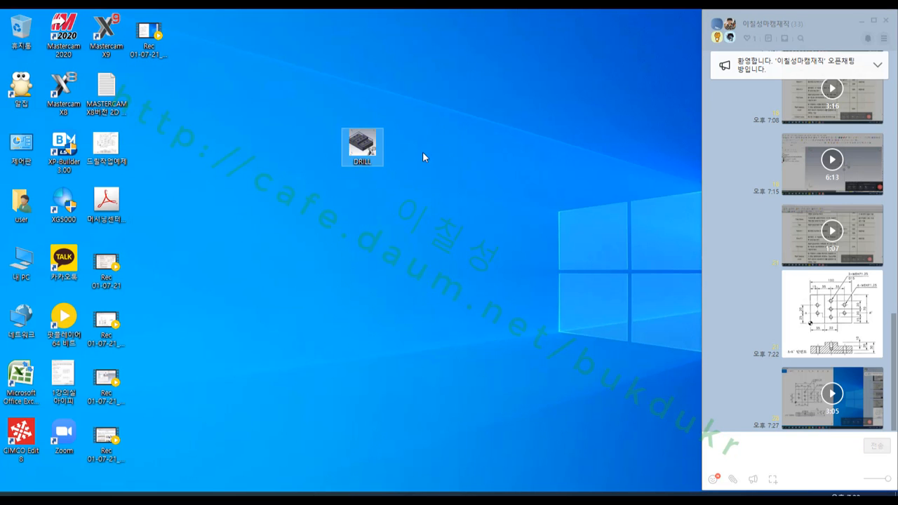
- Create a new folder on the desktop and name it DRILL
{"action": "right_click", "coordinate": [454, 151]}
{"action": "left_click", "coordinate": [501, 176]}
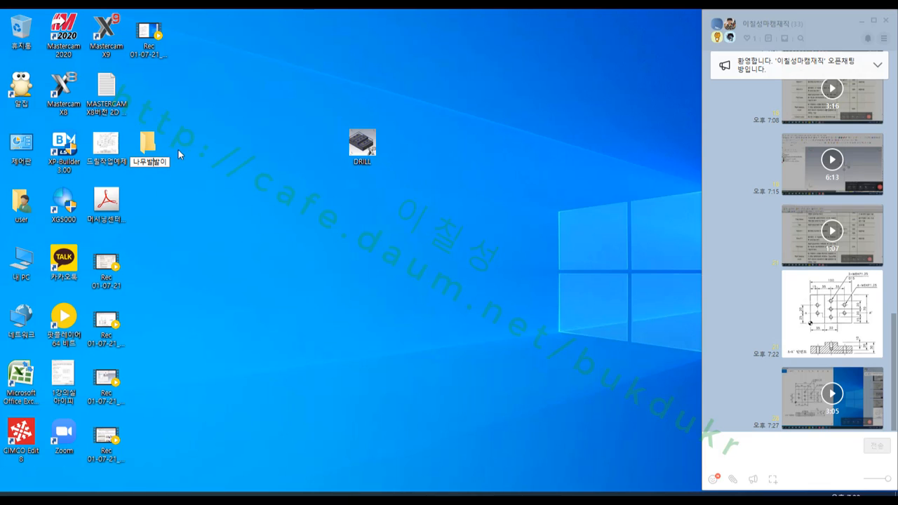
{"action": "key", "text": "BackSpace"}
{"action": "key", "text": "BackSpace"}
{"action": "key", "text": "BackSpace"}
{"action": "key", "text": "BackSpace"}
{"action": "key", "text": "BackSpace"}
{"action": "type", "text": "DRILL"}
{"action": "key", "text": "Return"}
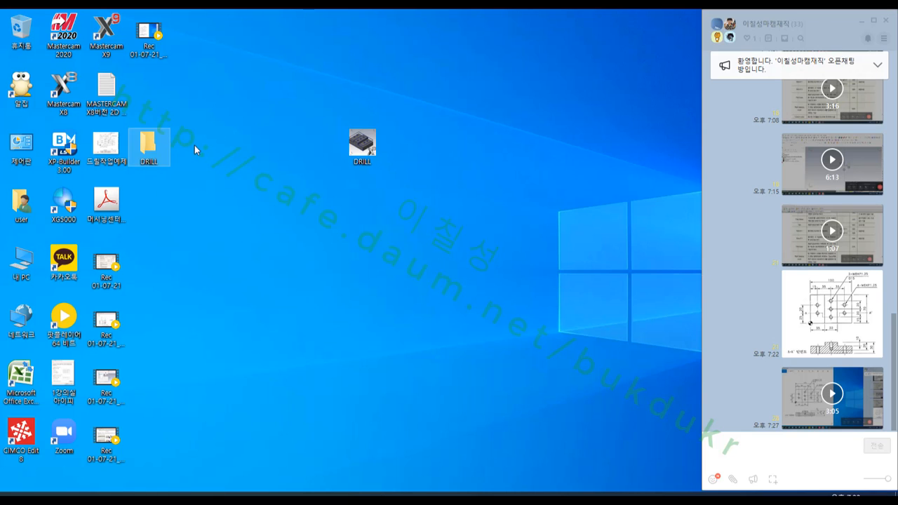
- Move the DRILL part file near the folder, paste a copy into the DRILL folder and close the folder window
{"action": "left_click_drag", "start_coordinate": [353, 154], "coordinate": [193, 87]}
{"action": "right_click", "coordinate": [191, 87]}
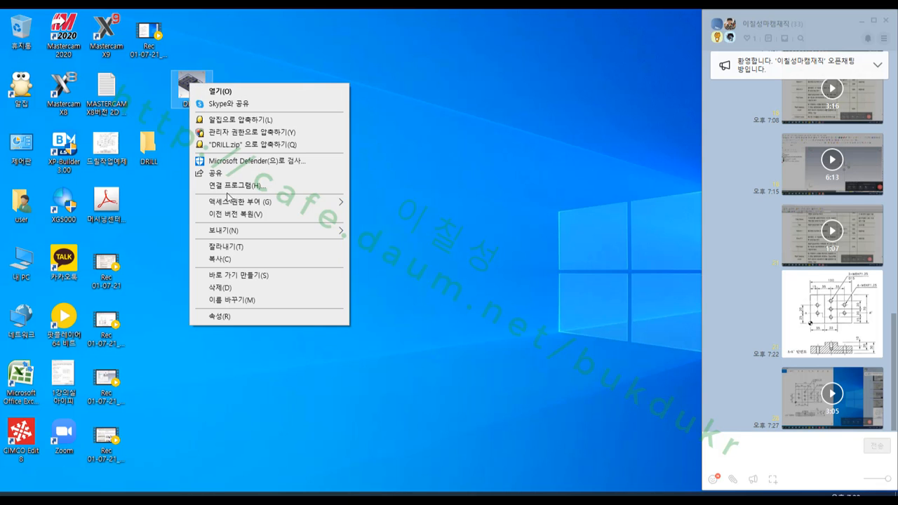
{"action": "left_click", "coordinate": [228, 258]}
{"action": "double_click", "coordinate": [148, 143]}
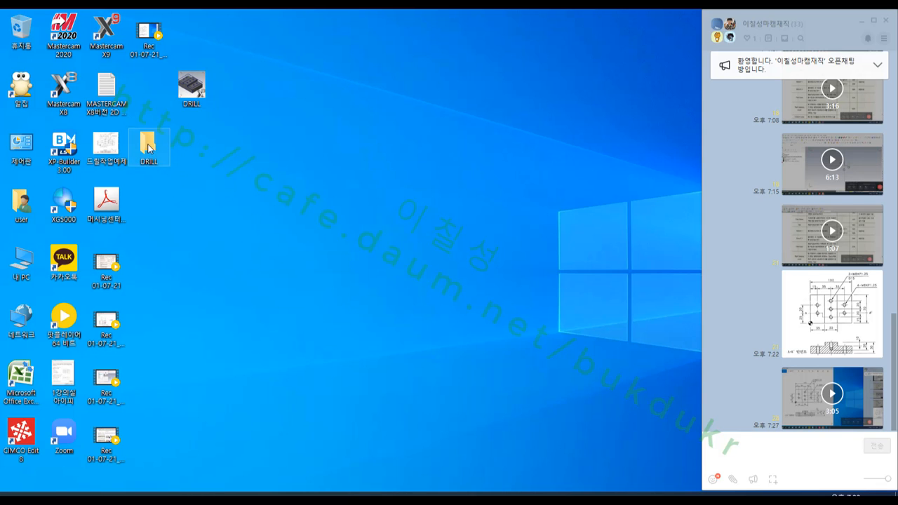
{"action": "right_click", "coordinate": [320, 202]}
{"action": "left_click", "coordinate": [355, 307]}
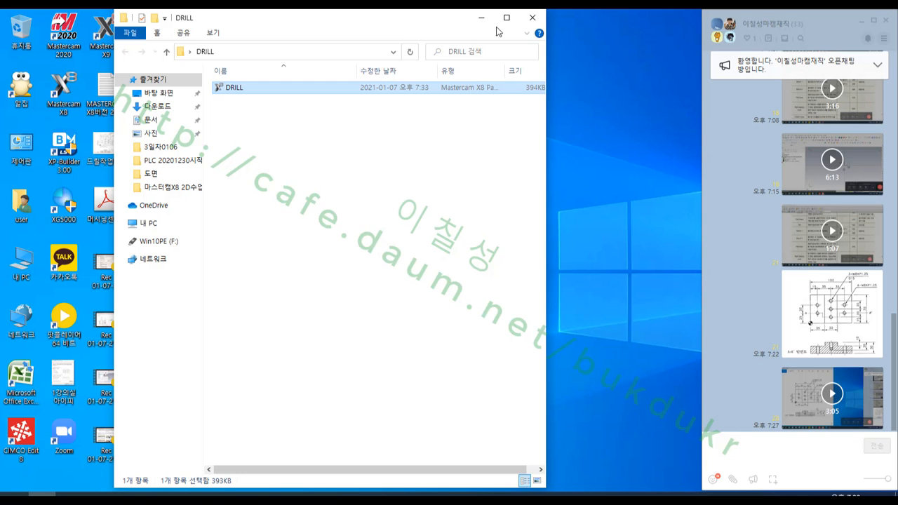
{"action": "left_click", "coordinate": [532, 17]}
- Compress the DRILL folder into DRILL.zip on the desktop and send the archive to the open group chat
{"action": "right_click", "coordinate": [150, 140]}
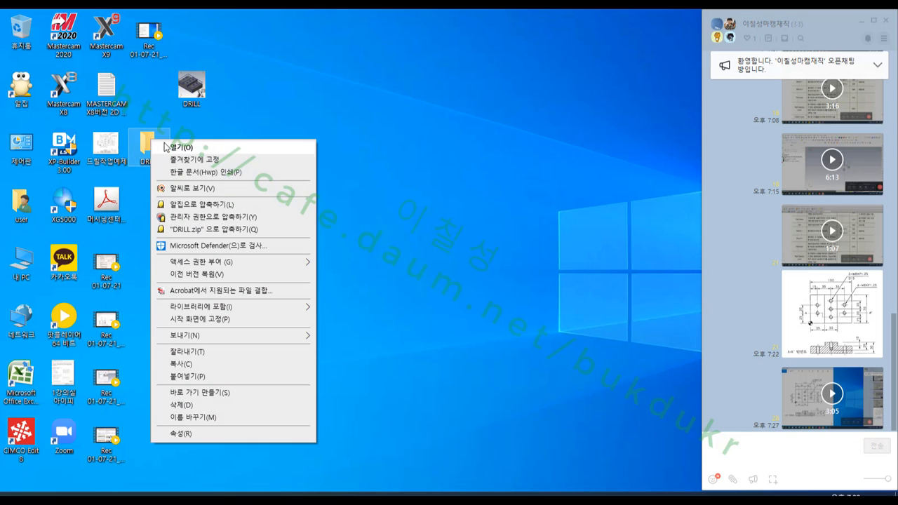
{"action": "left_click", "coordinate": [204, 205]}
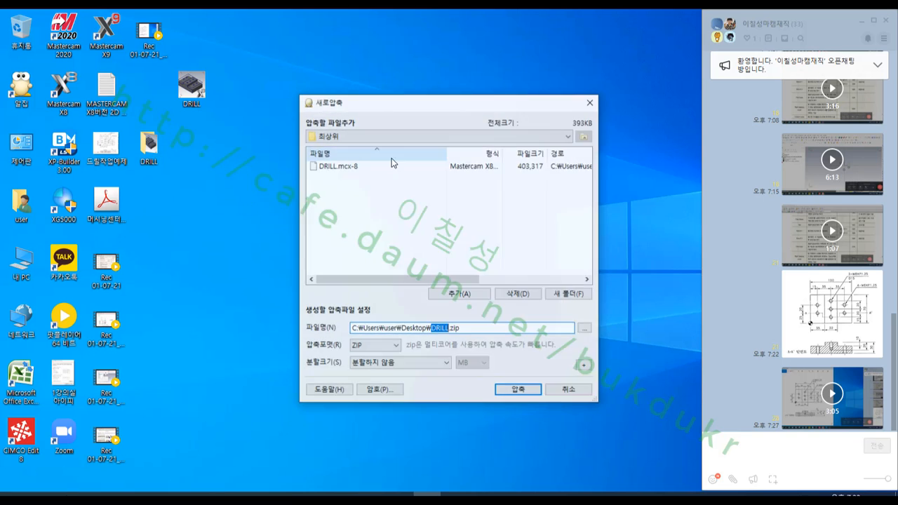
{"action": "left_click", "coordinate": [517, 390]}
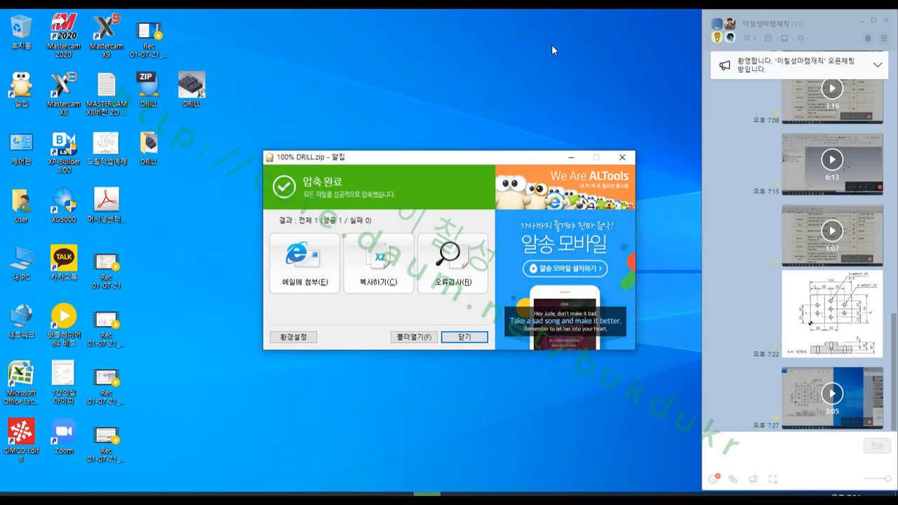
{"action": "left_click_drag", "start_coordinate": [148, 88], "coordinate": [732, 448]}
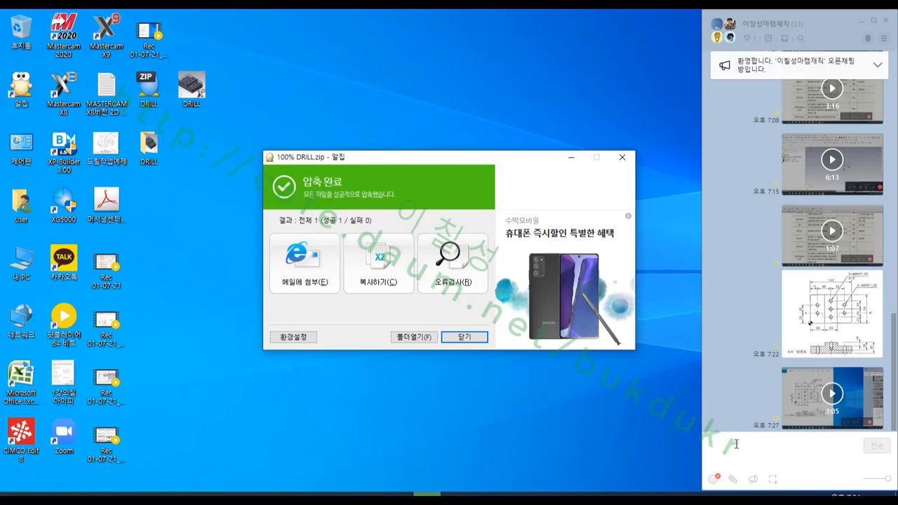
{"action": "left_click", "coordinate": [464, 337]}
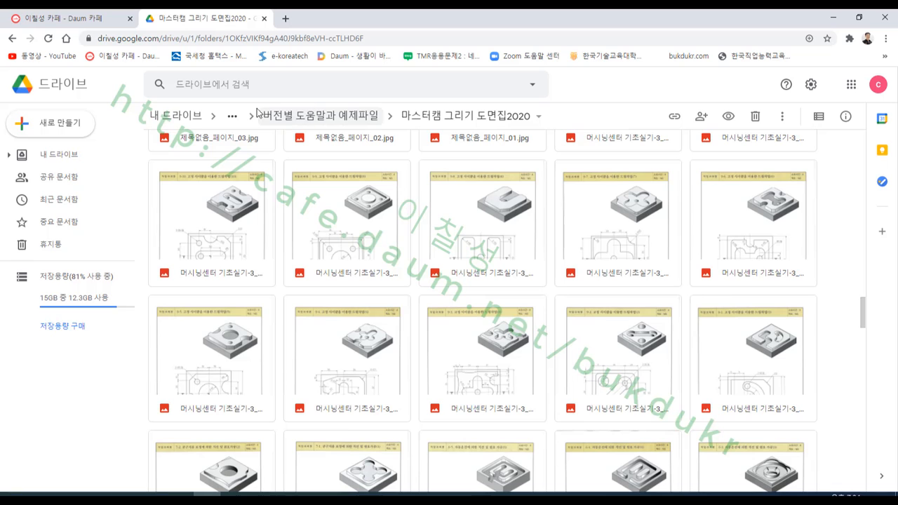
- In the Google Drive browser window, open the 마스터캠관련 folder and place the restored window beside the desktop icons
{"action": "left_click", "coordinate": [317, 115]}
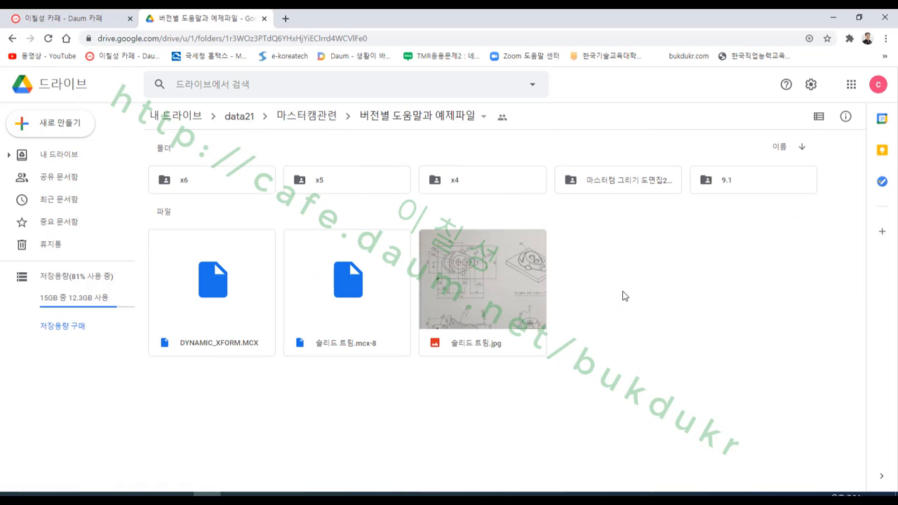
{"action": "left_click", "coordinate": [310, 120]}
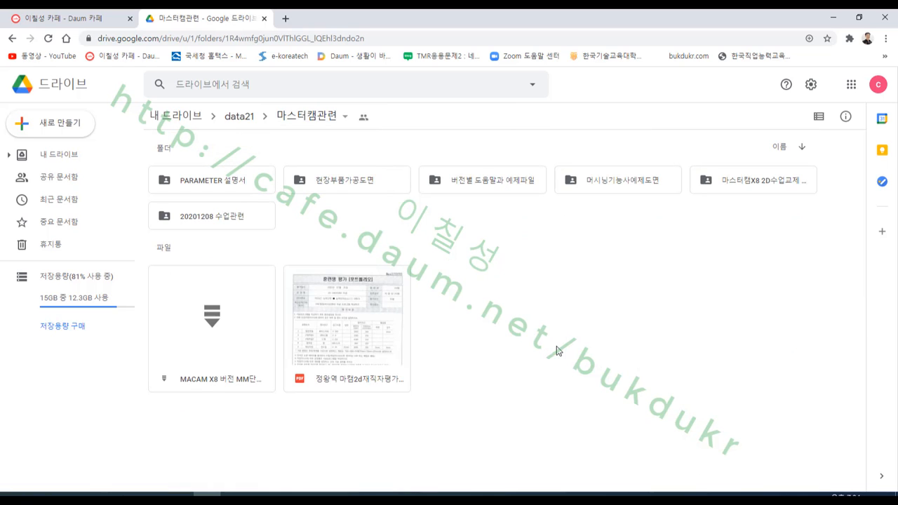
{"action": "left_click", "coordinate": [859, 17]}
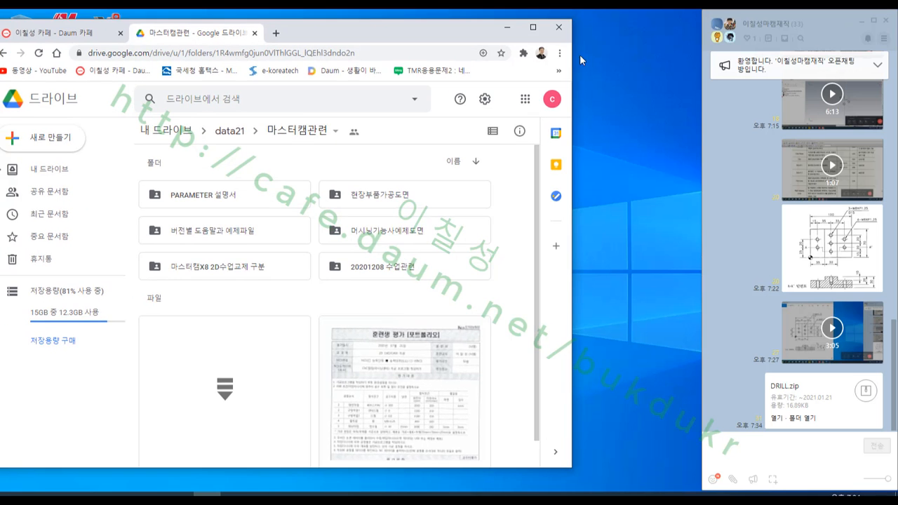
{"action": "left_click_drag", "start_coordinate": [404, 28], "coordinate": [713, 32]}
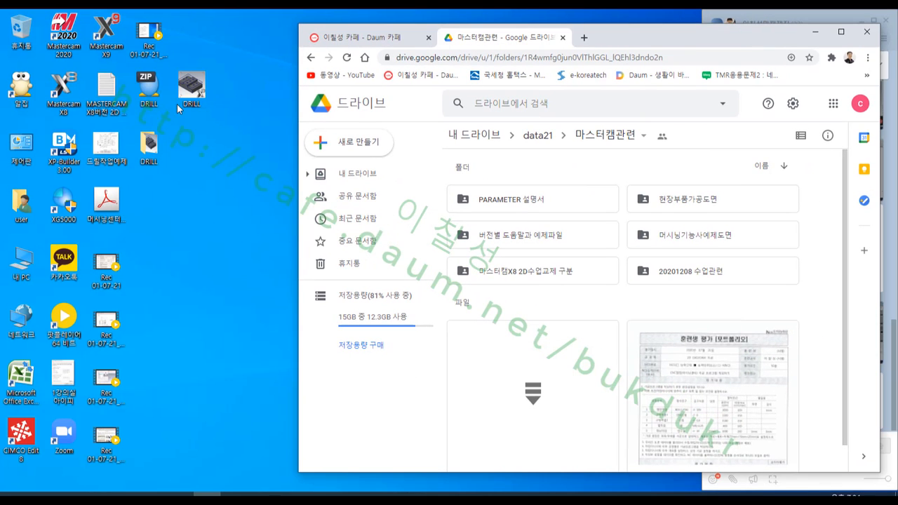
- Upload DRILL.zip from the desktop into the 마스터캠관련 folder on Google Drive, dismiss the upload notice and minimize the browser
{"action": "left_click_drag", "start_coordinate": [149, 87], "coordinate": [751, 321]}
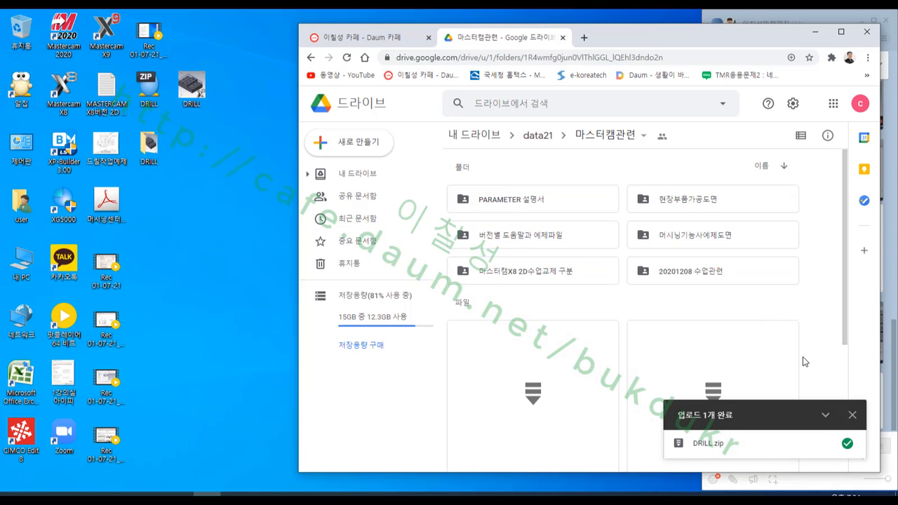
{"action": "left_click", "coordinate": [853, 416]}
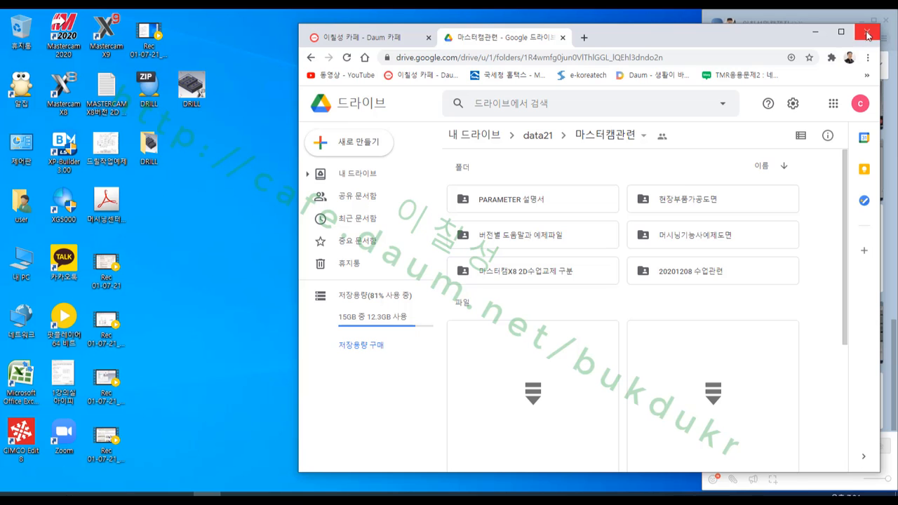
{"action": "left_click", "coordinate": [816, 33]}
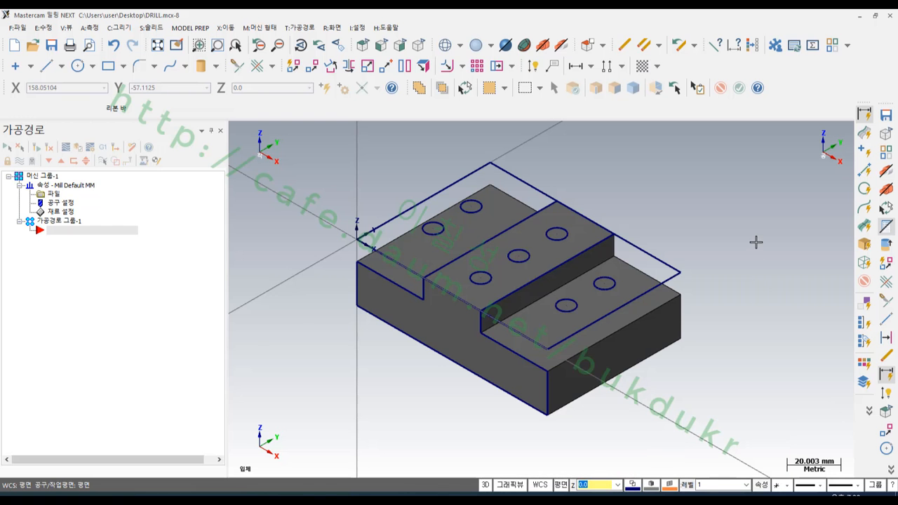
- Project the four circles above the two lower ledges to a depth of -10, moving them instead of copying
{"action": "middle_click_drag", "start_coordinate": [758, 241], "coordinate": [601, 214]}
{"action": "scroll", "coordinate": [594, 280], "scroll_direction": "up", "scroll_amount": 2}
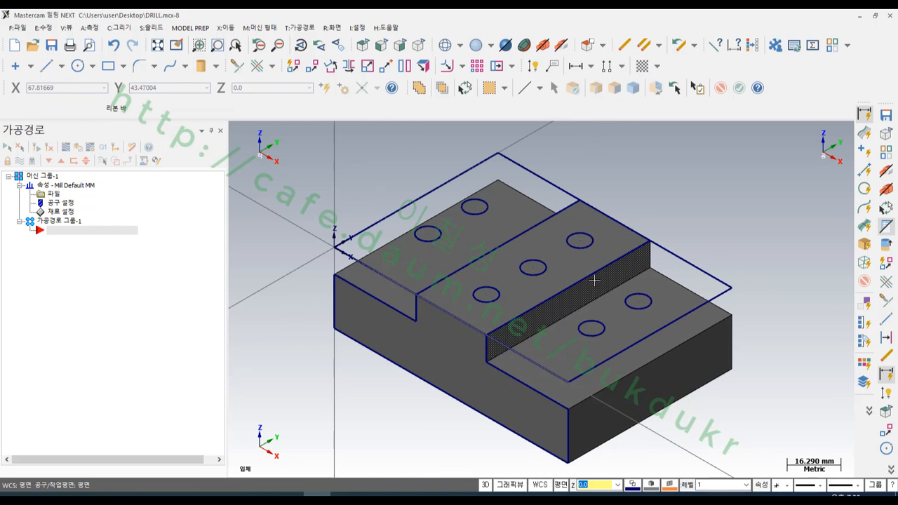
{"action": "middle_click_drag", "start_coordinate": [621, 280], "coordinate": [676, 255]}
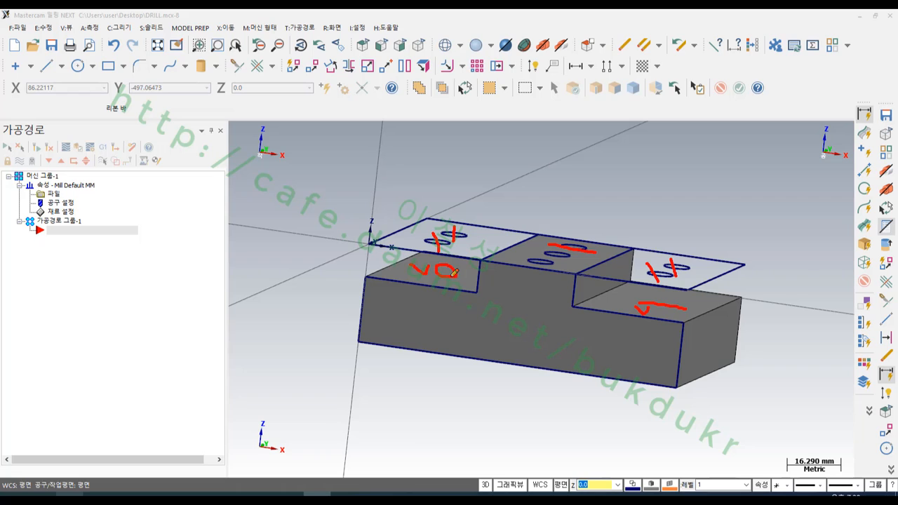
{"action": "right_click", "coordinate": [598, 170]}
{"action": "left_click", "coordinate": [632, 292]}
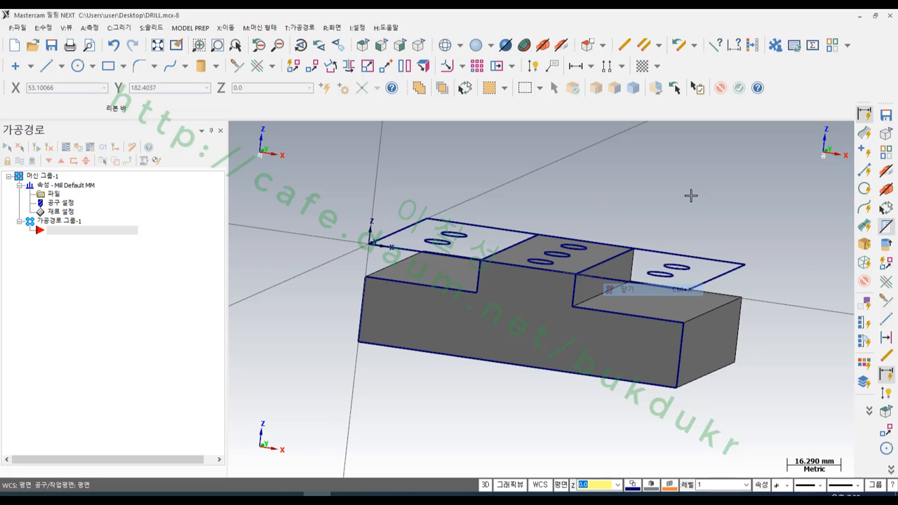
{"action": "left_click", "coordinate": [453, 236]}
{"action": "left_click", "coordinate": [677, 267]}
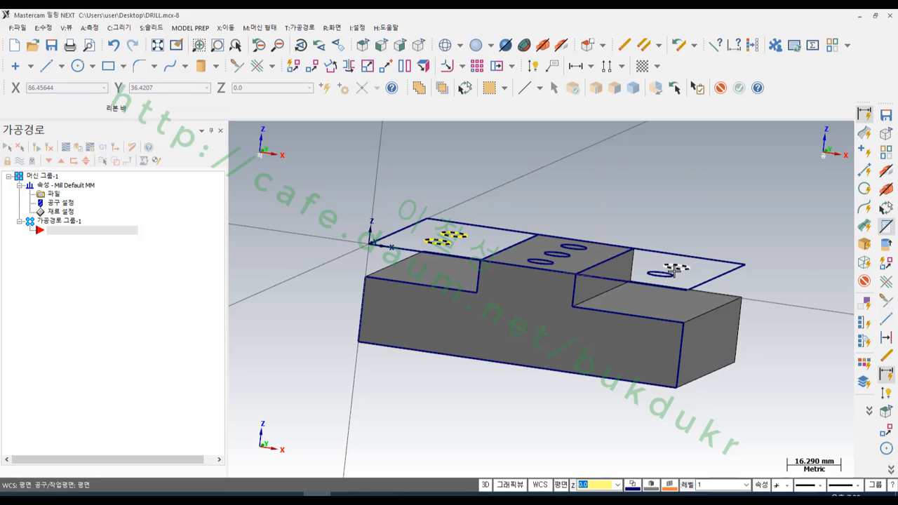
{"action": "left_click", "coordinate": [226, 27]}
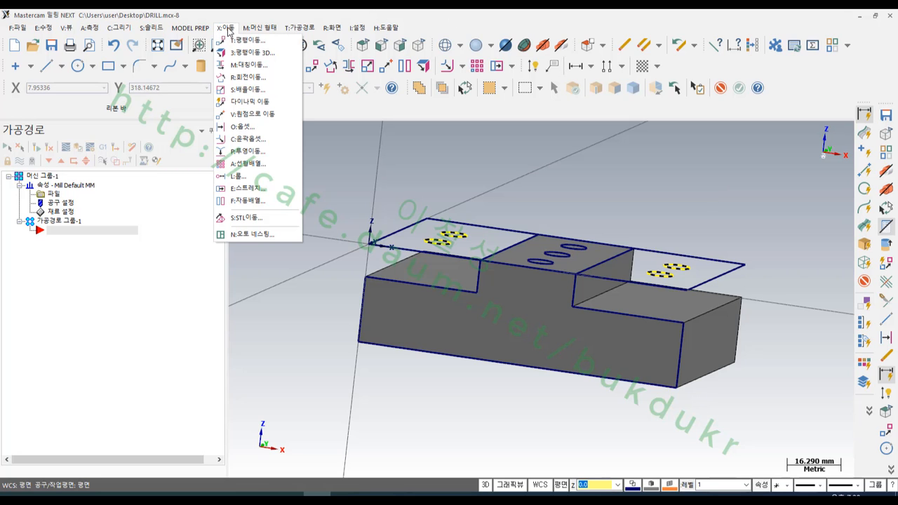
{"action": "left_click", "coordinate": [250, 151]}
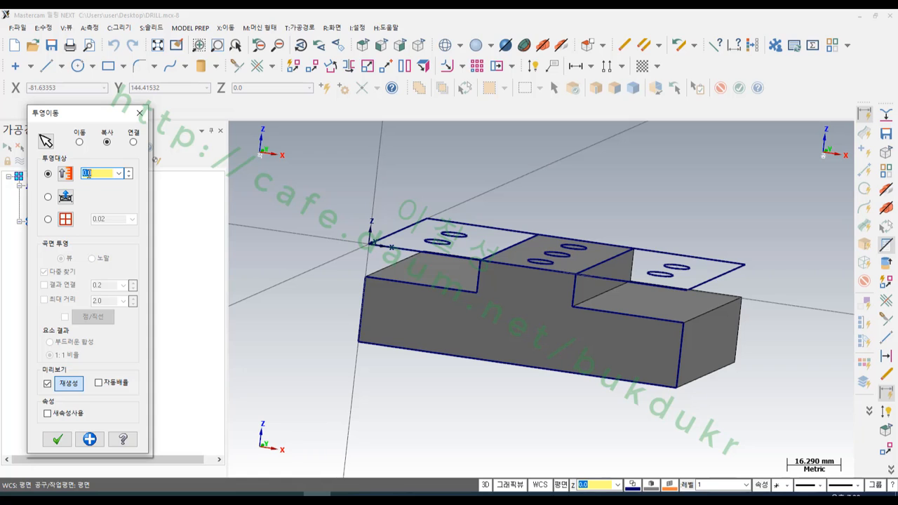
{"action": "right_click", "coordinate": [87, 173]}
{"action": "left_click", "coordinate": [115, 206]}
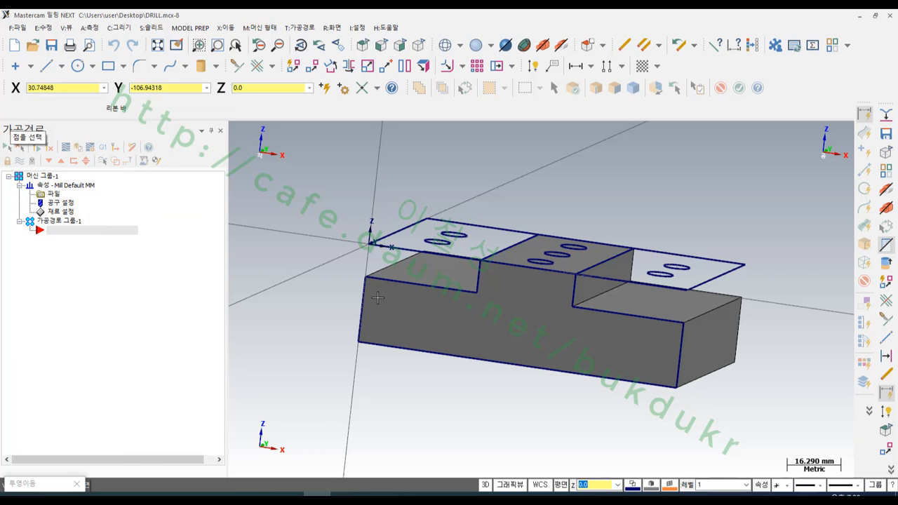
{"action": "left_click", "coordinate": [366, 278]}
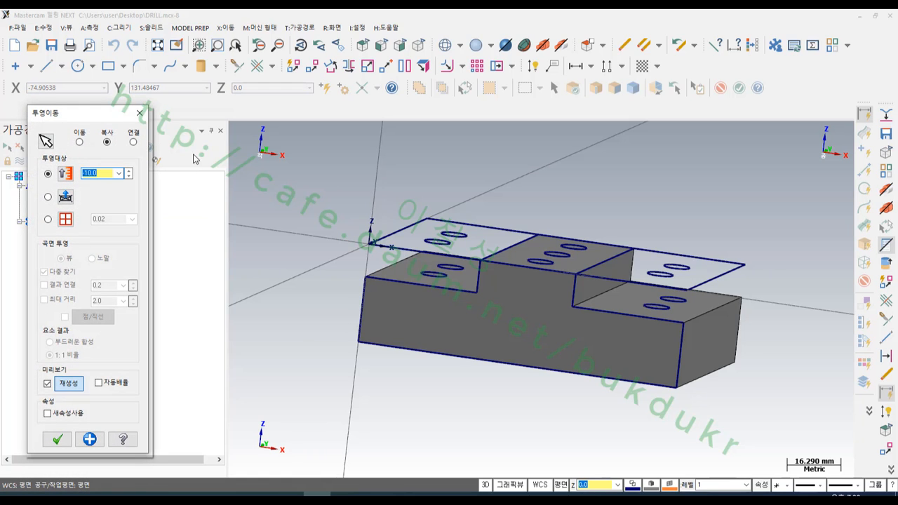
{"action": "left_click", "coordinate": [79, 141]}
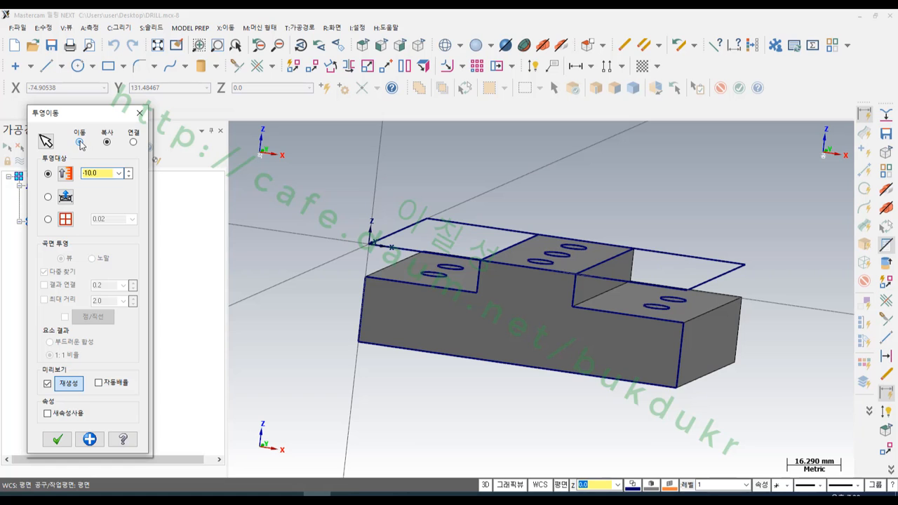
{"action": "left_click", "coordinate": [58, 440]}
{"action": "mouse_move", "coordinate": [661, 307]}
{"action": "middle_mouse_down"}
{"action": "mouse_move", "coordinate": [663, 290]}
{"action": "mouse_move", "coordinate": [527, 280]}
{"action": "mouse_move", "coordinate": [538, 252]}
{"action": "mouse_move", "coordinate": [658, 251]}
{"action": "mouse_move", "coordinate": [632, 271]}
{"action": "mouse_move", "coordinate": [635, 279]}
{"action": "mouse_move", "coordinate": [617, 279]}
{"action": "mouse_move", "coordinate": [605, 279]}
{"action": "mouse_move", "coordinate": [646, 259]}
{"action": "mouse_move", "coordinate": [670, 260]}
{"action": "mouse_move", "coordinate": [629, 276]}
{"action": "mouse_move", "coordinate": [736, 255]}
{"action": "middle_mouse_up"}
{"action": "scroll", "coordinate": [694, 277], "scroll_direction": "down", "scroll_amount": 1}
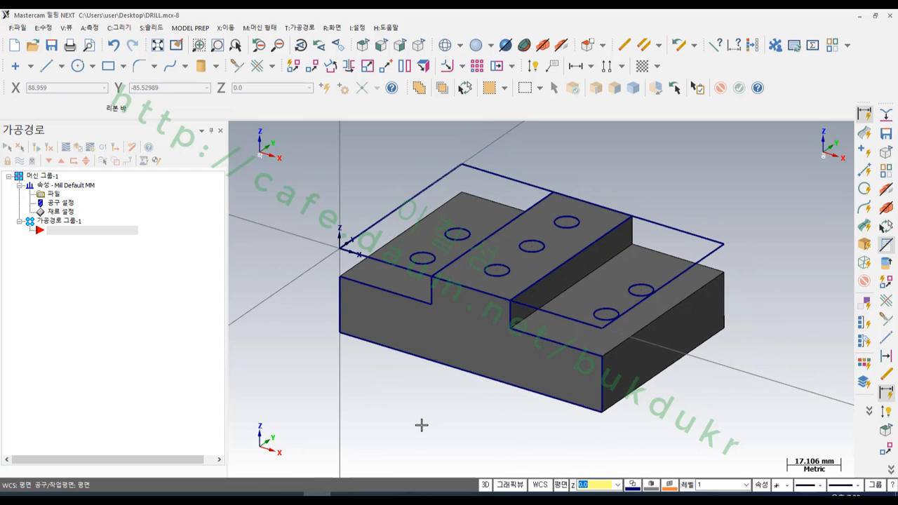
{"action": "scroll", "coordinate": [512, 246], "scroll_direction": "up", "scroll_amount": 3}
{"action": "scroll", "coordinate": [513, 246], "scroll_direction": "down", "scroll_amount": 1}
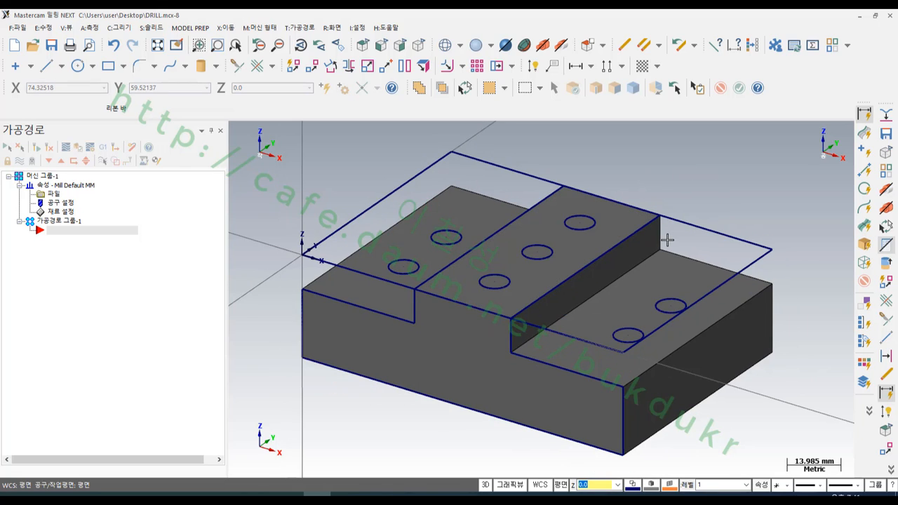
{"action": "scroll", "coordinate": [674, 193], "scroll_direction": "down", "scroll_amount": 1}
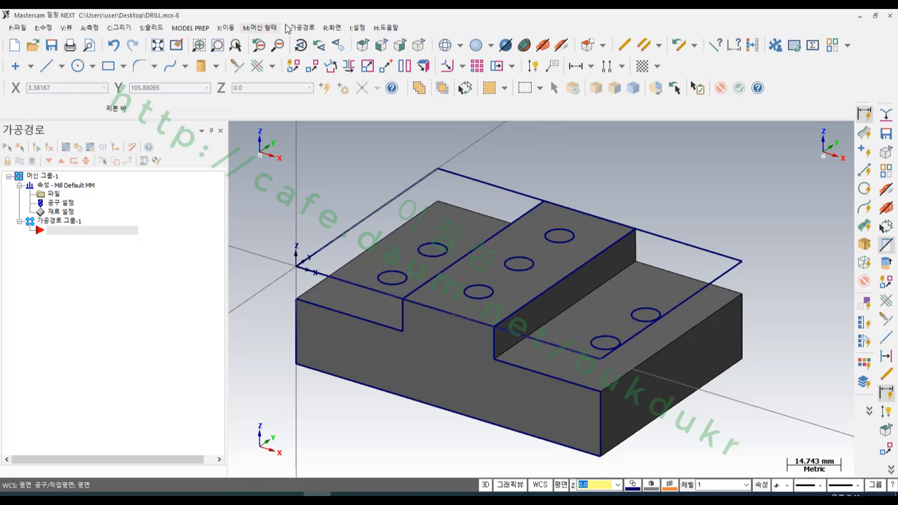
- Start a drill toolpath and select all seven hole circles as entities in the top view
{"action": "left_click", "coordinate": [302, 29]}
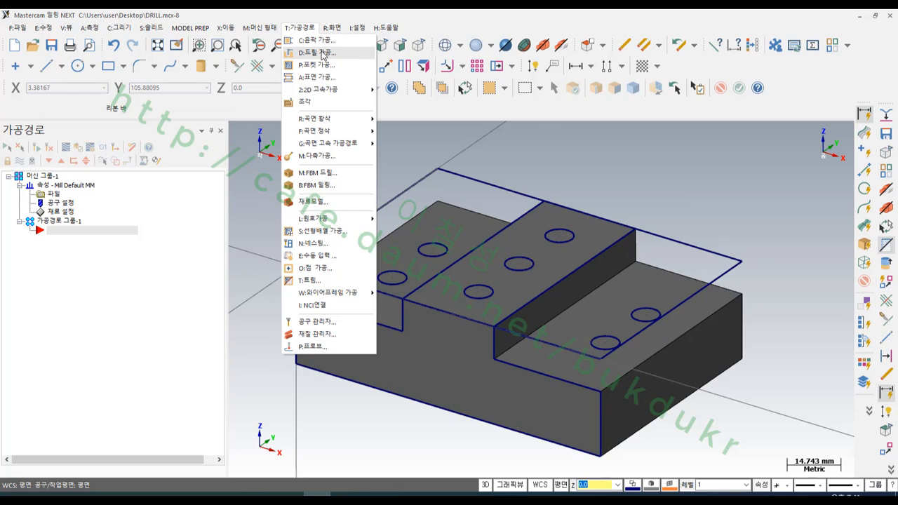
{"action": "left_click", "coordinate": [317, 52]}
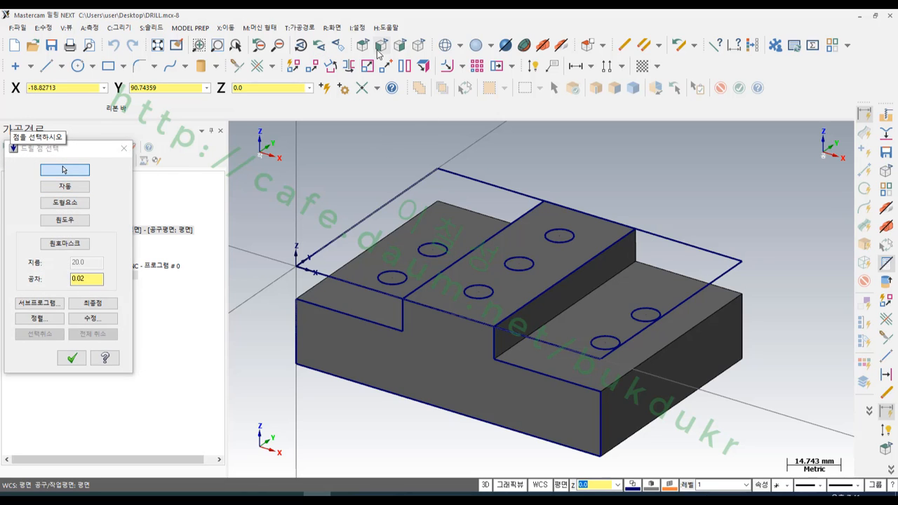
{"action": "left_click", "coordinate": [379, 48]}
{"action": "scroll", "coordinate": [682, 209], "scroll_direction": "up", "scroll_amount": 1}
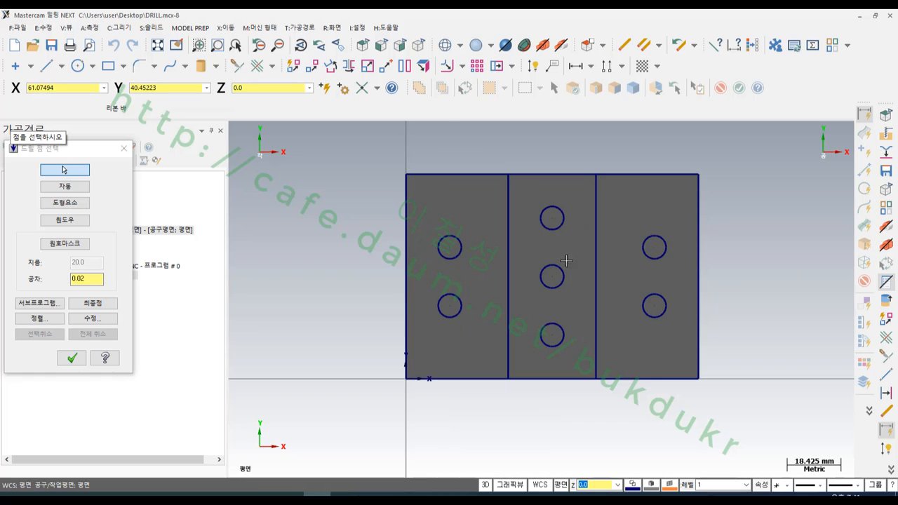
{"action": "left_click", "coordinate": [65, 220]}
{"action": "left_click", "coordinate": [73, 204]}
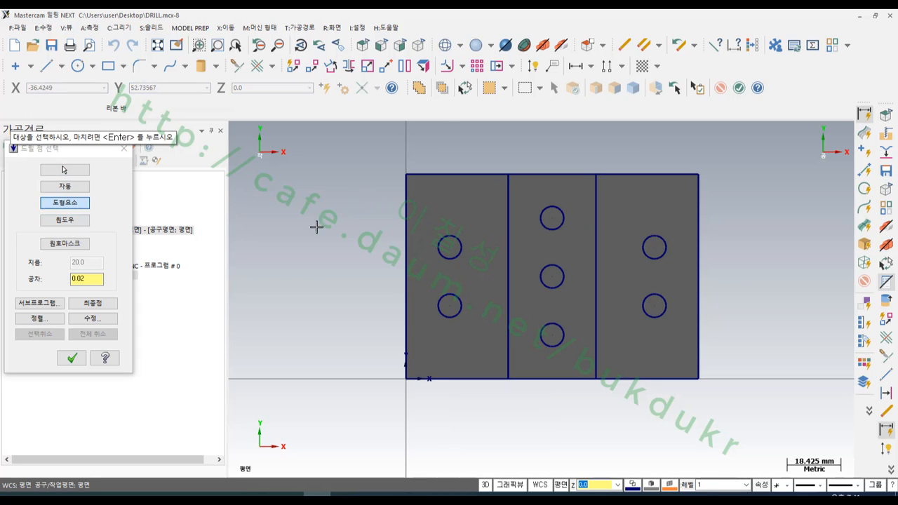
{"action": "left_click_drag", "start_coordinate": [795, 358], "coordinate": [796, 360]}
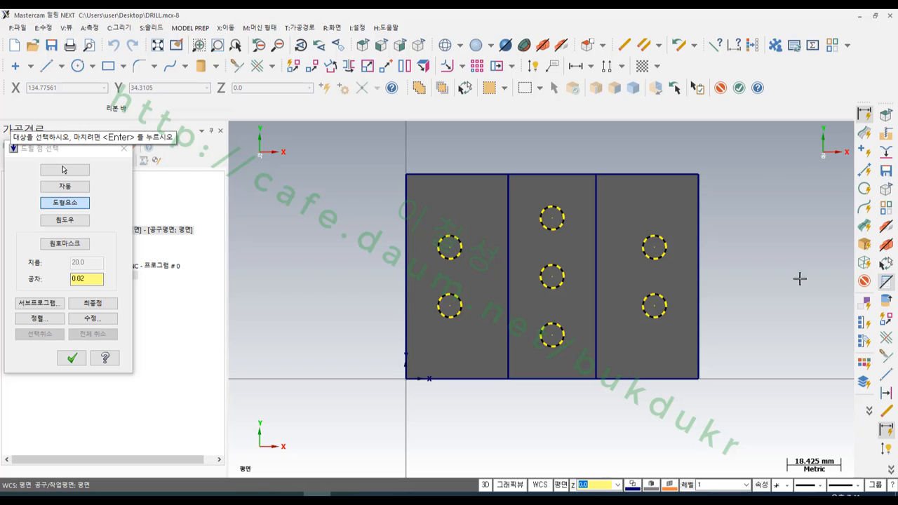
- Sort the drill points point to point, starting at the hole nearest the origin, and accept the point selection
{"action": "left_click", "coordinate": [39, 320]}
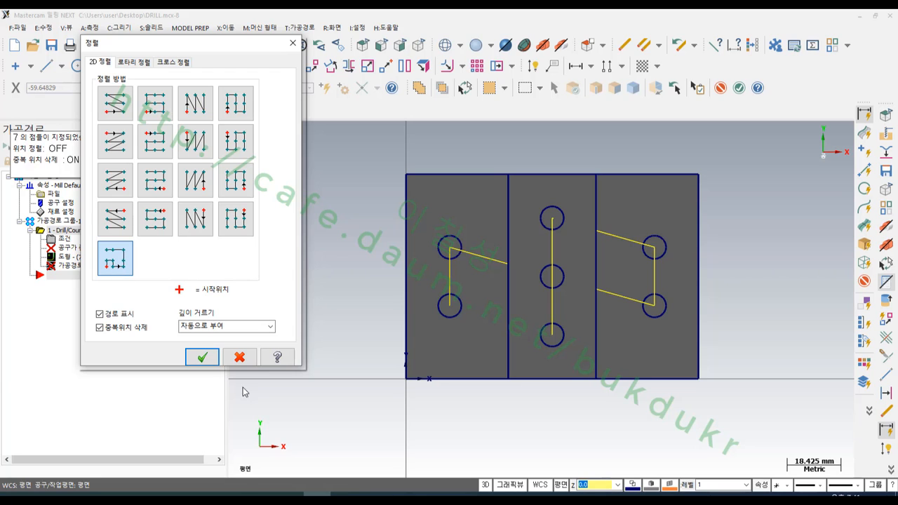
{"action": "left_click", "coordinate": [203, 359]}
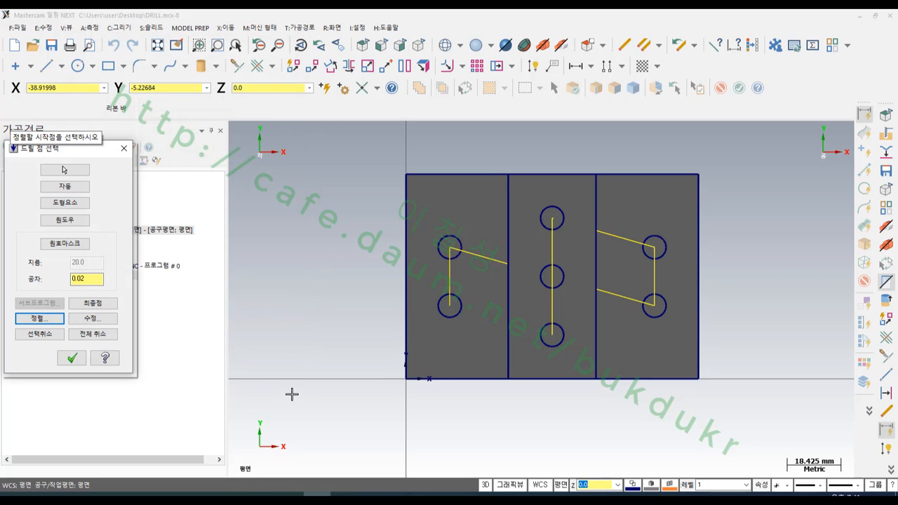
{"action": "left_click", "coordinate": [449, 316]}
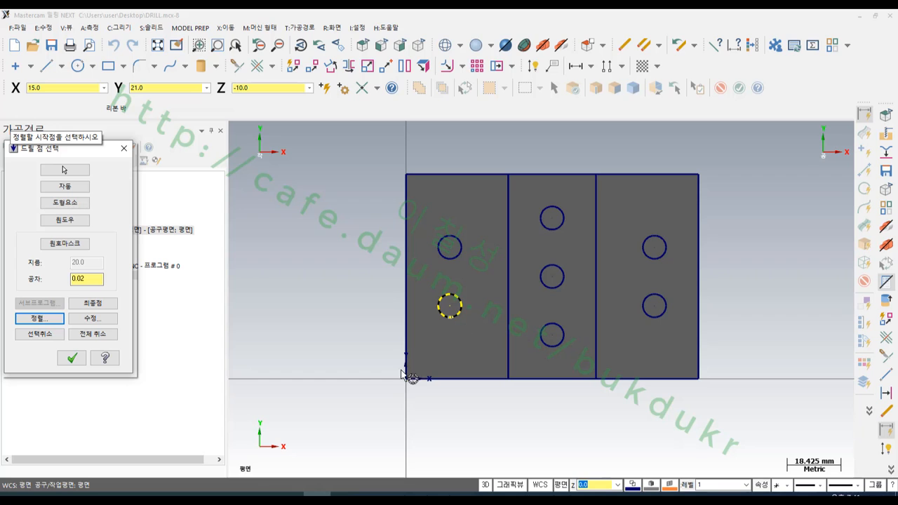
{"action": "left_click", "coordinate": [54, 320]}
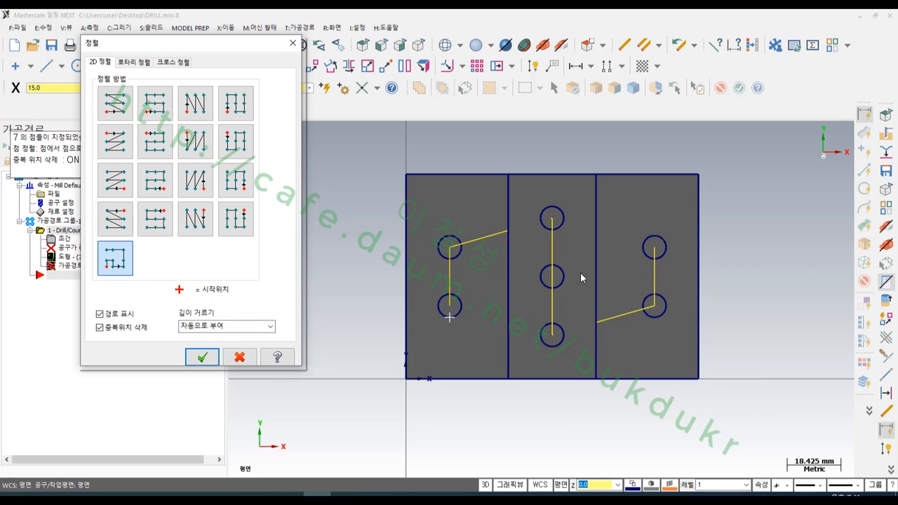
{"action": "left_click", "coordinate": [202, 357]}
{"action": "middle_click_drag", "start_coordinate": [563, 304], "coordinate": [565, 398]}
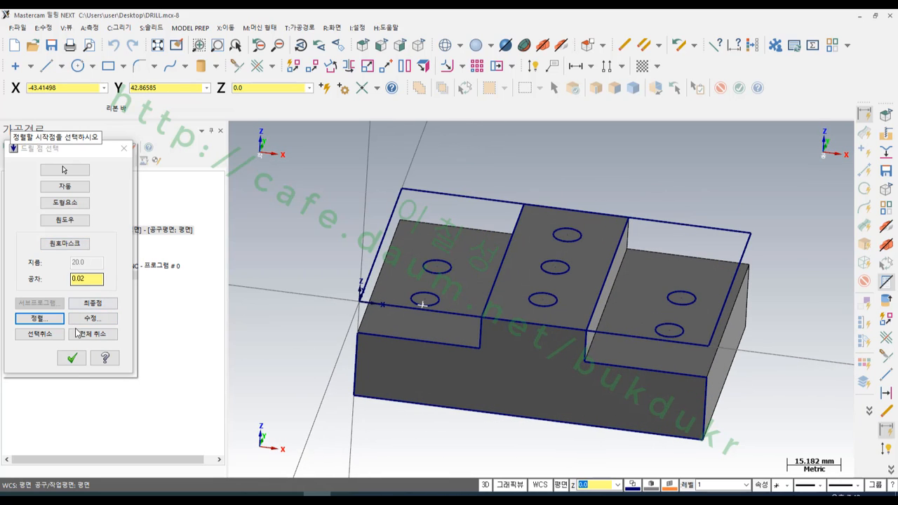
{"action": "left_click", "coordinate": [72, 358]}
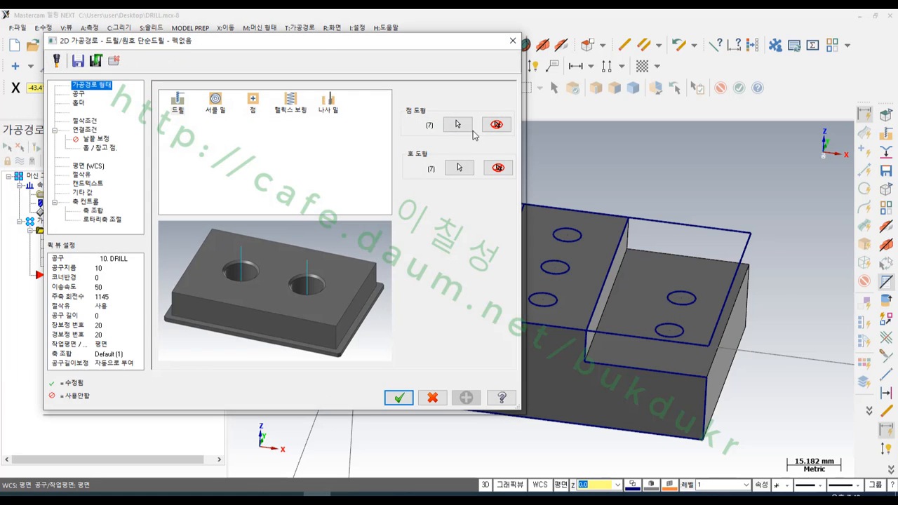
- Review the drilling order in the drill point manager, stepping through the points from first to last, and close it
{"action": "left_click", "coordinate": [458, 125]}
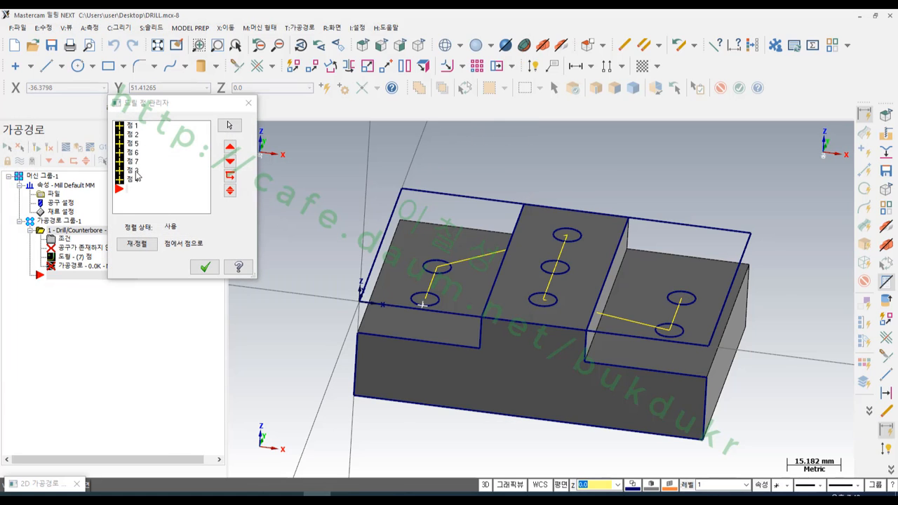
{"action": "left_click", "coordinate": [133, 128]}
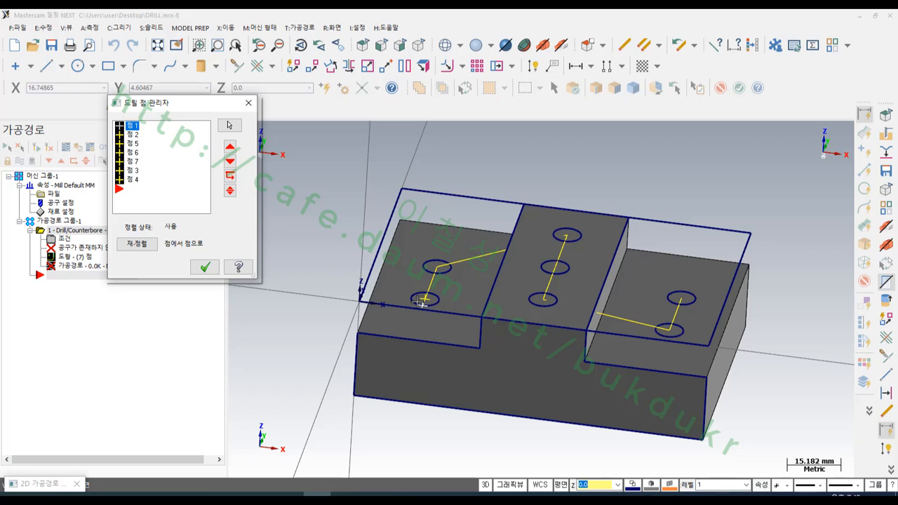
{"action": "key", "text": "Down"}
{"action": "key", "text": "Down"}
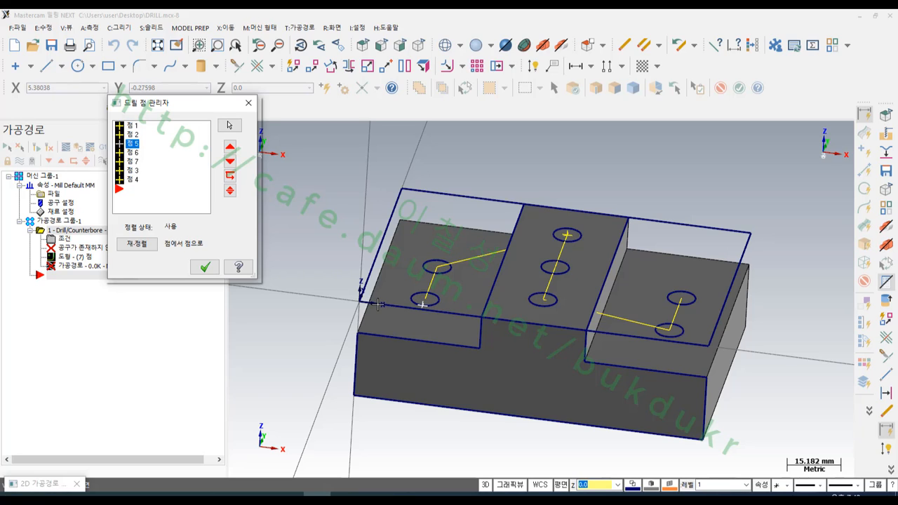
{"action": "key", "text": "Down"}
{"action": "key", "text": "Down"}
{"action": "key", "text": "Down"}
{"action": "key", "text": "Down"}
{"action": "left_click", "coordinate": [382, 304]}
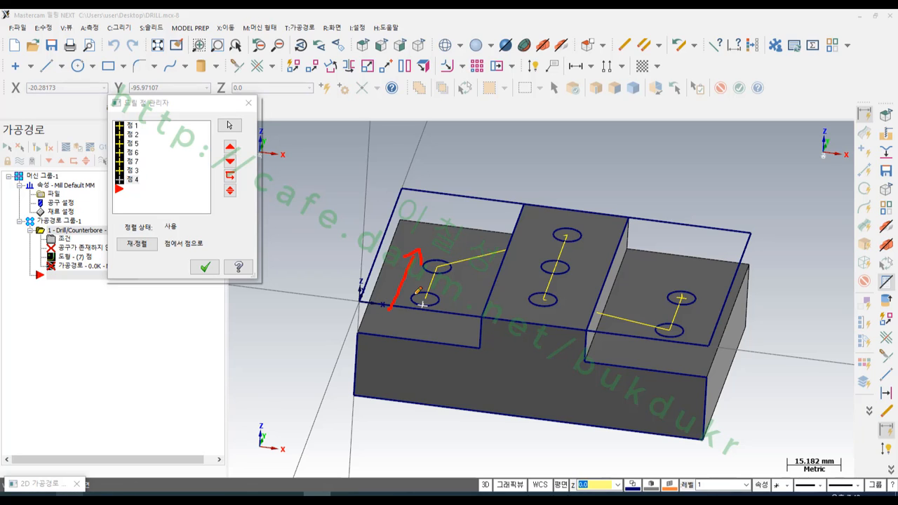
{"action": "mouse_move", "coordinate": [547, 221]}
{"action": "left_mouse_down"}
{"action": "mouse_move", "coordinate": [525, 316]}
{"action": "mouse_move", "coordinate": [535, 310]}
{"action": "left_mouse_up"}
{"action": "mouse_move", "coordinate": [637, 348]}
{"action": "left_mouse_down"}
{"action": "mouse_move", "coordinate": [653, 278]}
{"action": "mouse_move", "coordinate": [679, 289]}
{"action": "left_mouse_up"}
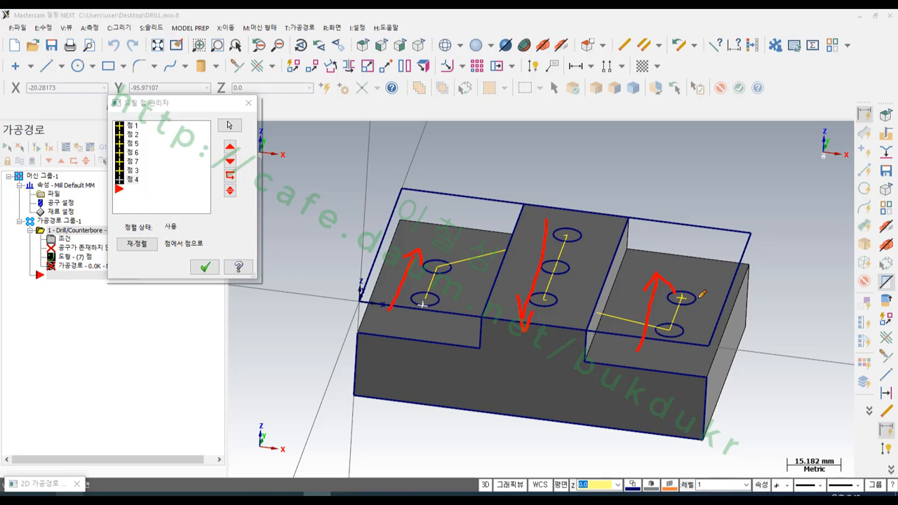
{"action": "right_click", "coordinate": [788, 158]}
{"action": "left_click", "coordinate": [807, 263]}
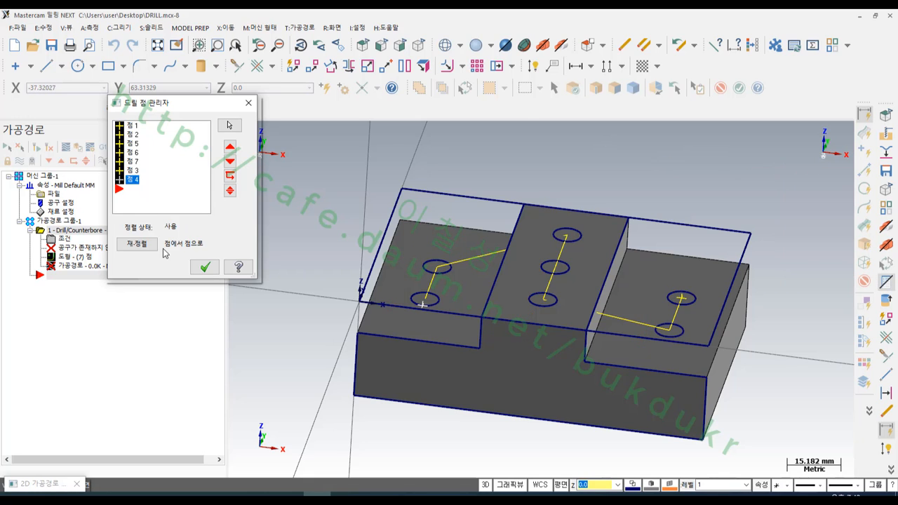
{"action": "left_click", "coordinate": [204, 268]}
- Open the toolpath's tool library and change its tool type filter from reamer to spot drill
{"action": "left_click", "coordinate": [78, 94]}
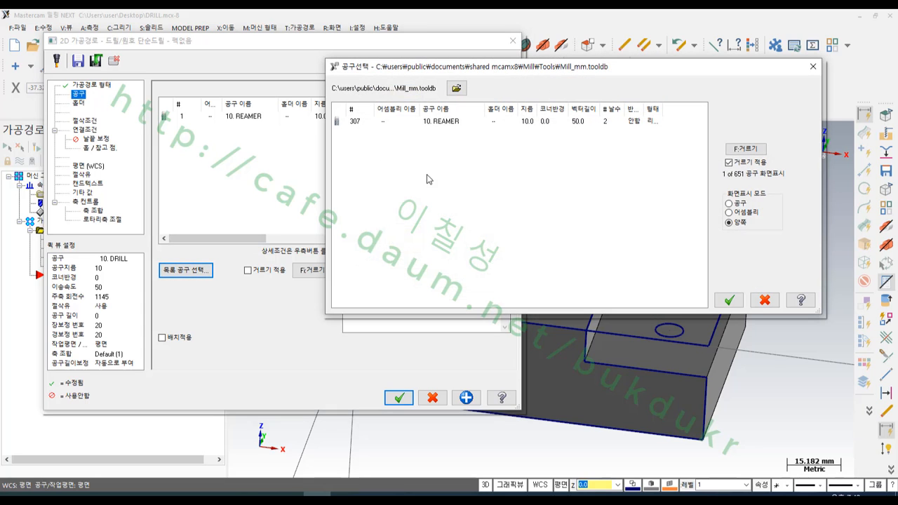
{"action": "left_click", "coordinate": [744, 148]}
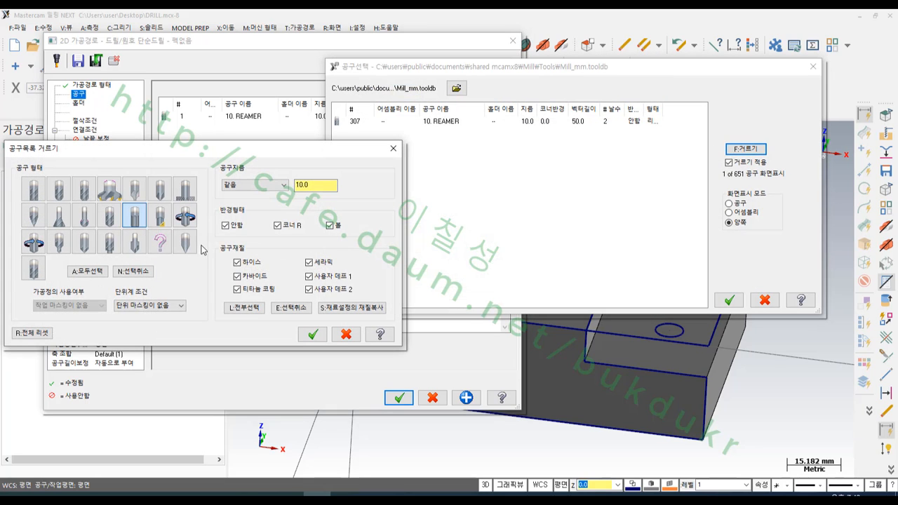
{"action": "left_click", "coordinate": [137, 220]}
{"action": "left_click", "coordinate": [84, 241]}
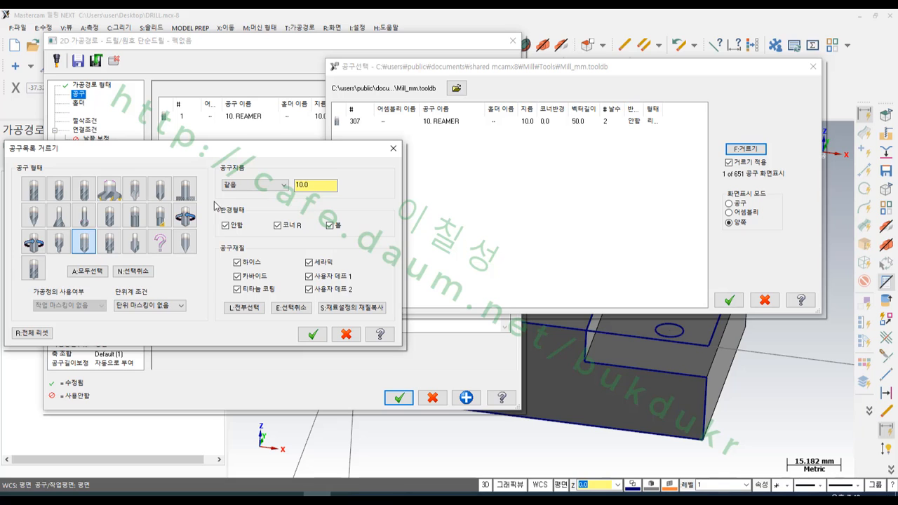
{"action": "left_click", "coordinate": [312, 334]}
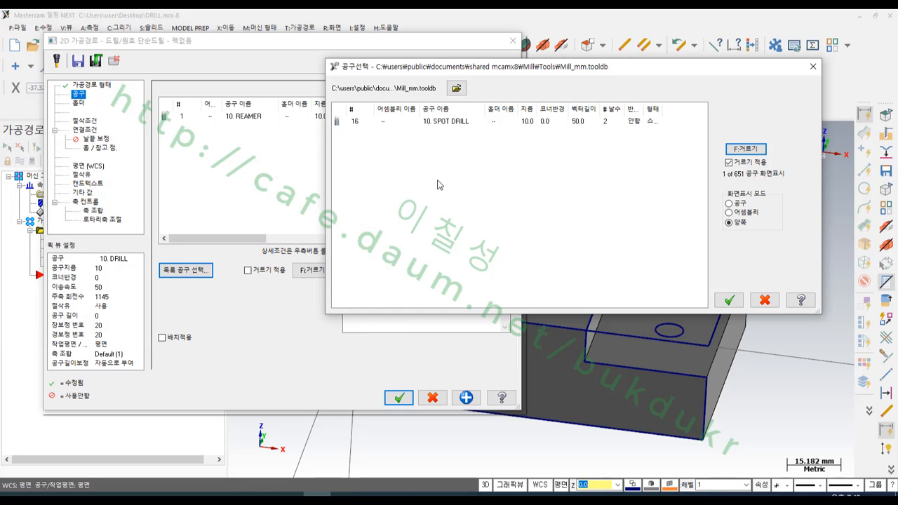
- Choose the 10 mm spot drill from the library and set its tool number and length offset to 2
{"action": "double_click", "coordinate": [439, 123]}
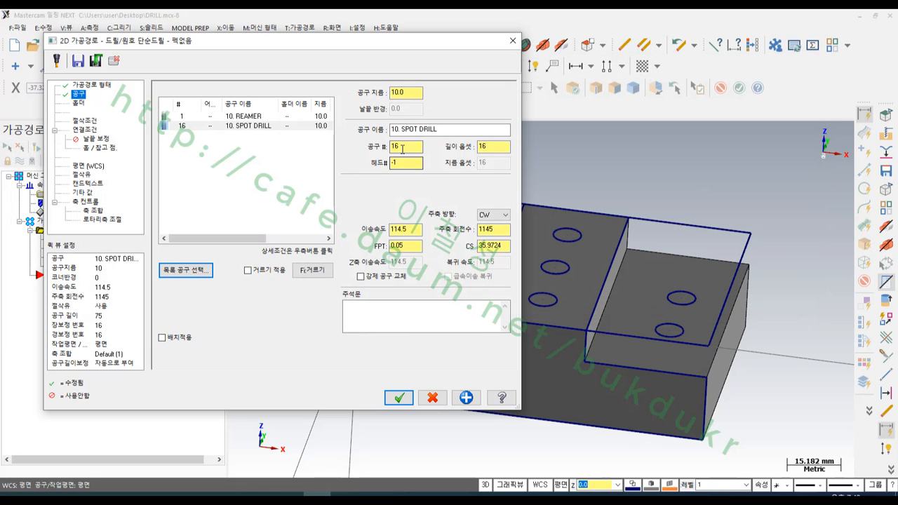
{"action": "type", "text": "4"}
{"action": "double_click", "coordinate": [482, 146]}
{"action": "type", "text": "2"}
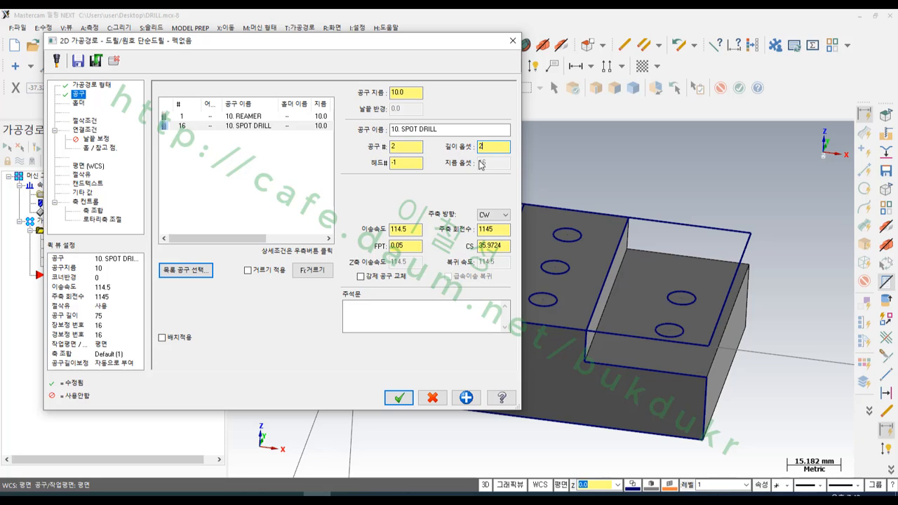
{"action": "left_click", "coordinate": [413, 147]}
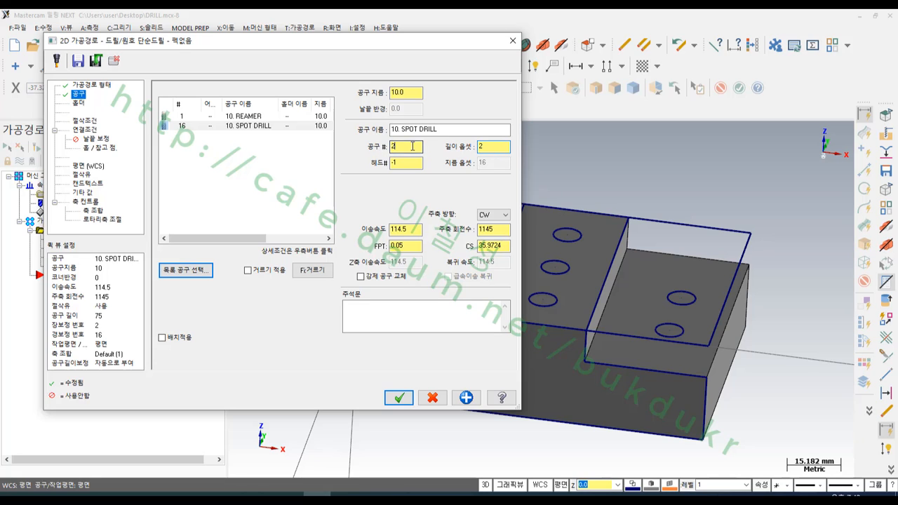
- Keep the Drill/Counterbore cycle and set an incremental top of stock of 0 and an incremental depth of -4.8
{"action": "left_click", "coordinate": [84, 121]}
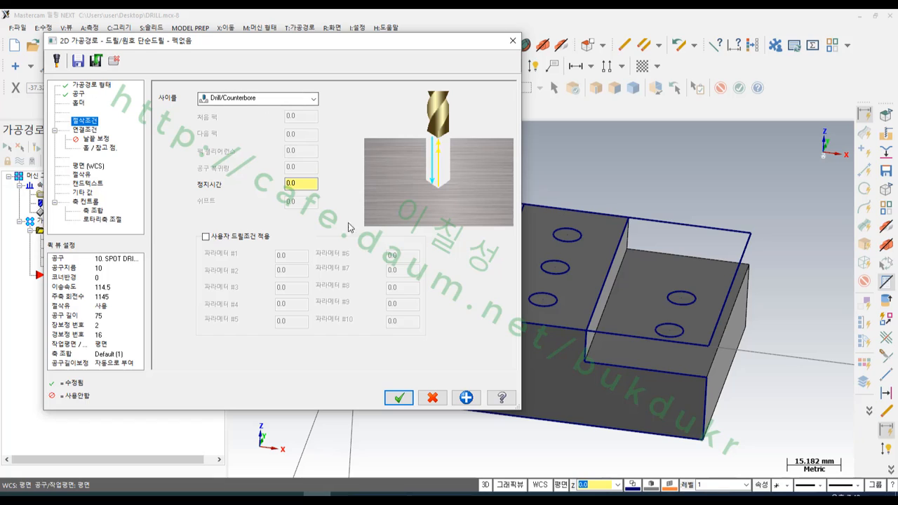
{"action": "left_click", "coordinate": [89, 130]}
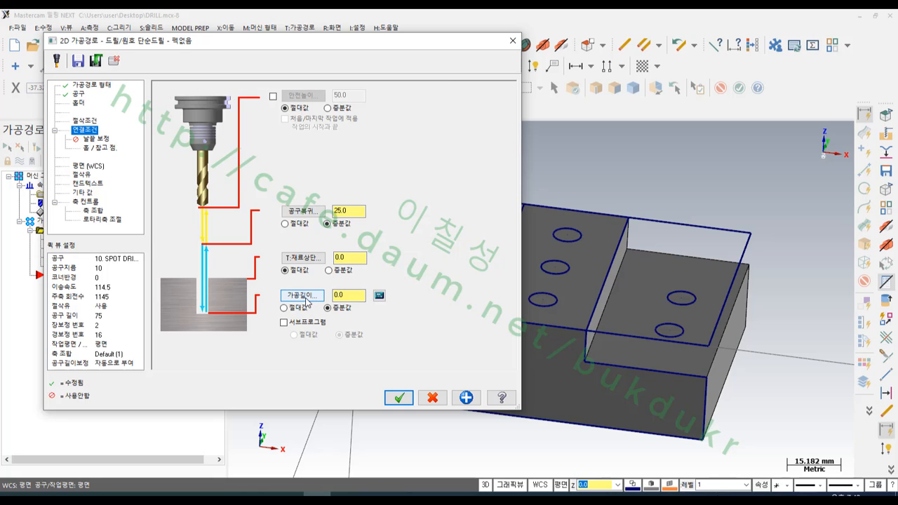
{"action": "left_click", "coordinate": [349, 259]}
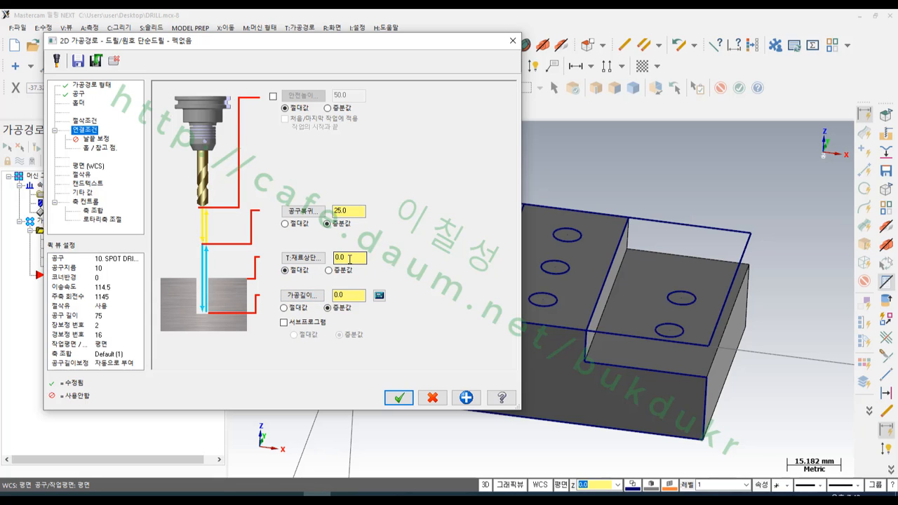
{"action": "left_click", "coordinate": [334, 271]}
{"action": "double_click", "coordinate": [351, 258]}
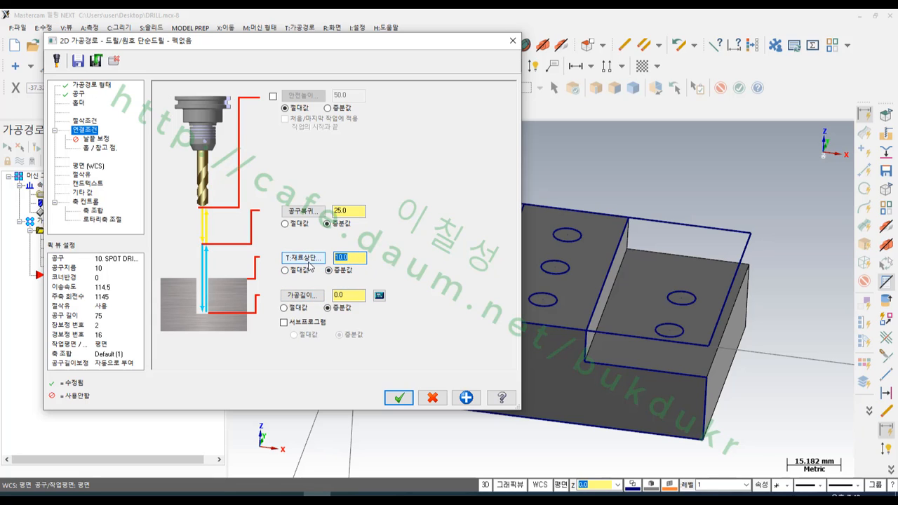
{"action": "type", "text": "0"}
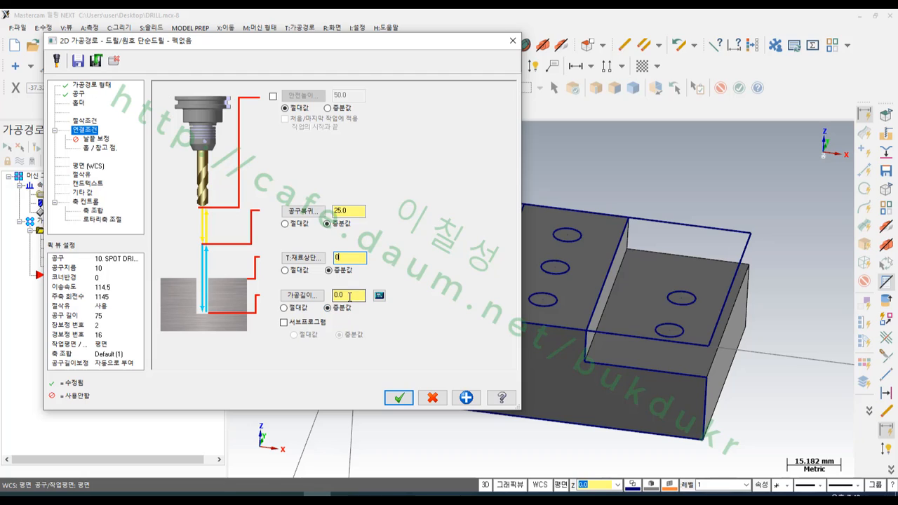
{"action": "left_click_drag", "start_coordinate": [351, 295], "coordinate": [313, 297]}
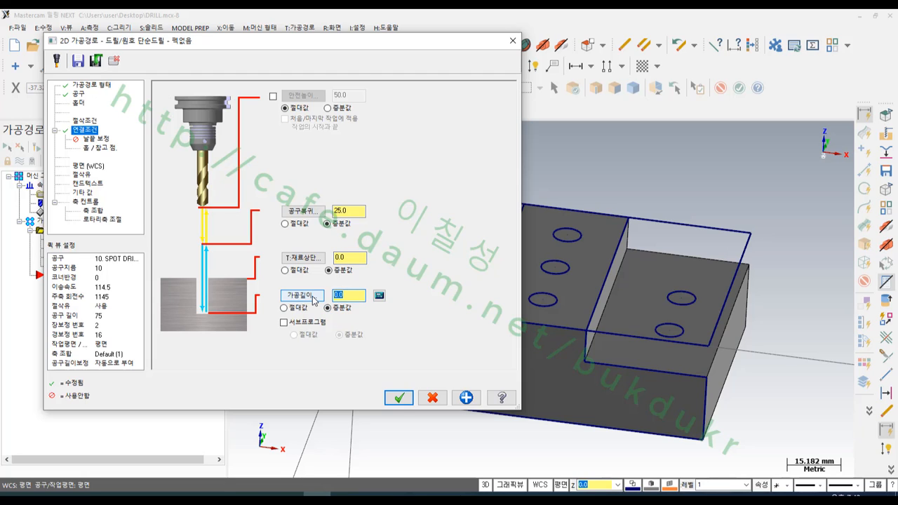
{"action": "type", "text": "-4.8"}
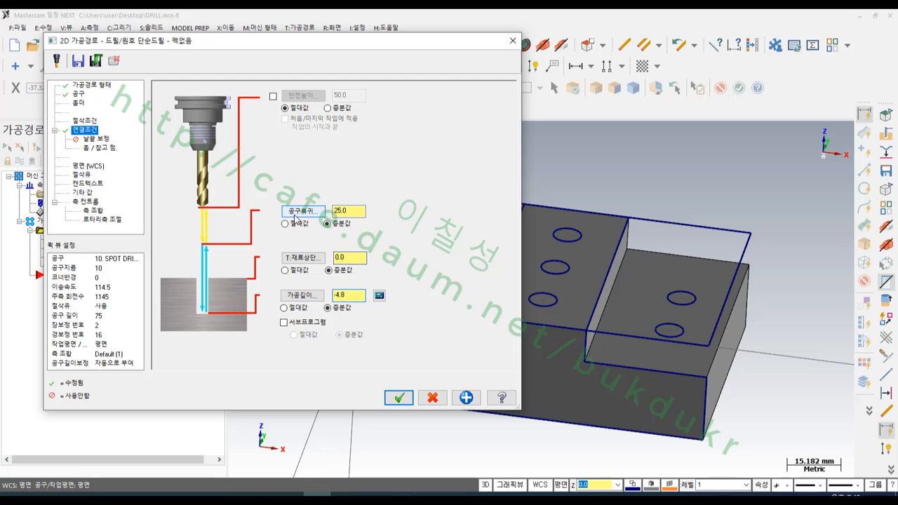
- Set the retract to 5, enable the 50 mm absolute clearance only at the operation's start and end, and accept the toolpath
{"action": "left_click_drag", "start_coordinate": [353, 212], "coordinate": [309, 212]}
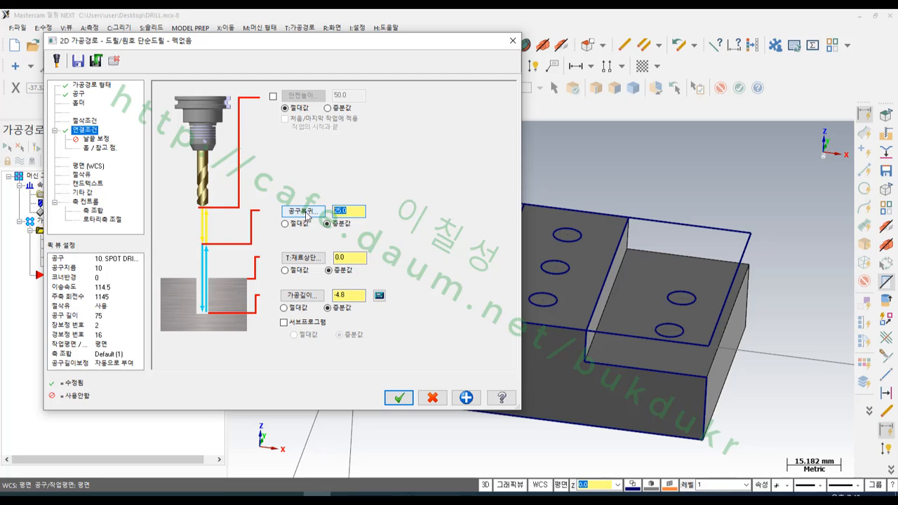
{"action": "type", "text": "5"}
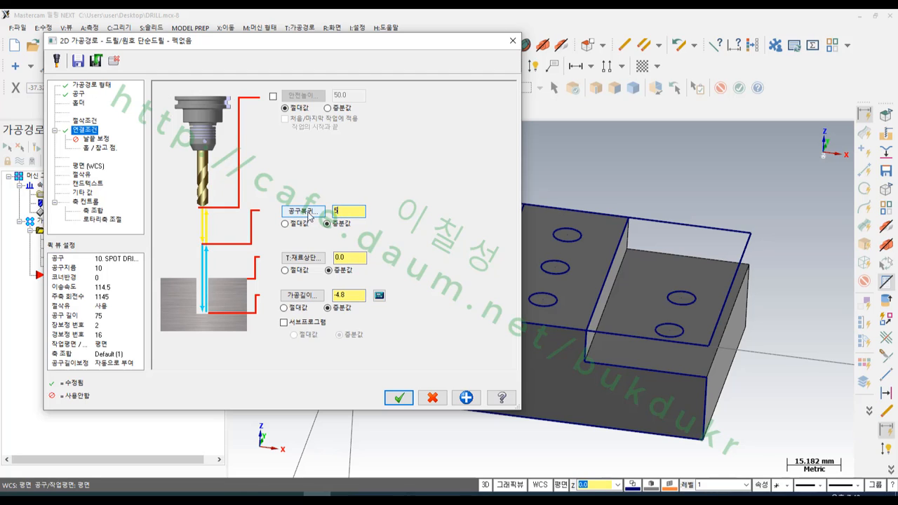
{"action": "left_click", "coordinate": [274, 97]}
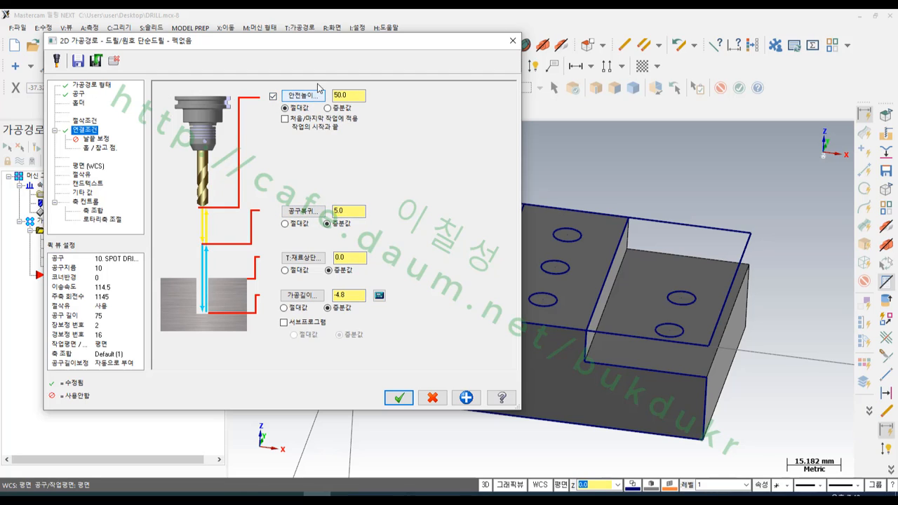
{"action": "left_click", "coordinate": [284, 118]}
{"action": "left_click", "coordinate": [398, 398]}
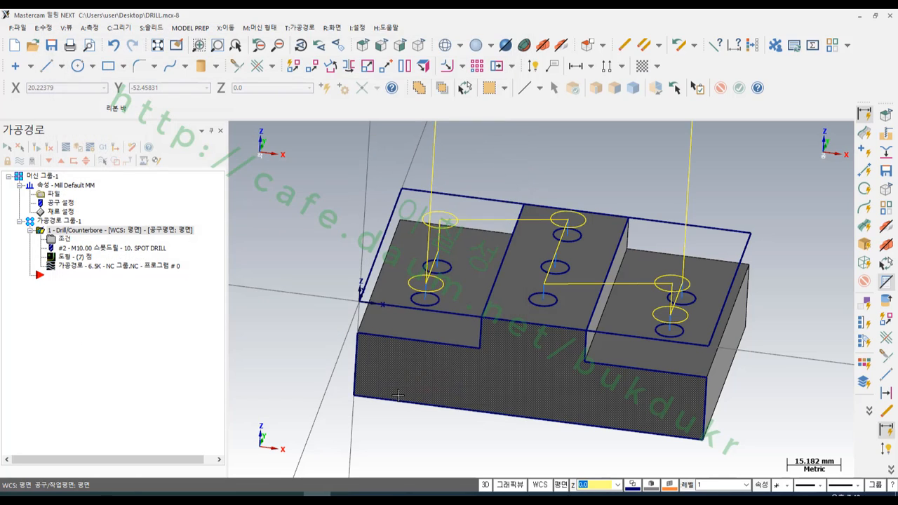
- Open the backplot of the spot drill operation with the tool and rapid moves displayed, seen from the front
{"action": "scroll", "coordinate": [652, 437], "scroll_direction": "down", "scroll_amount": 2}
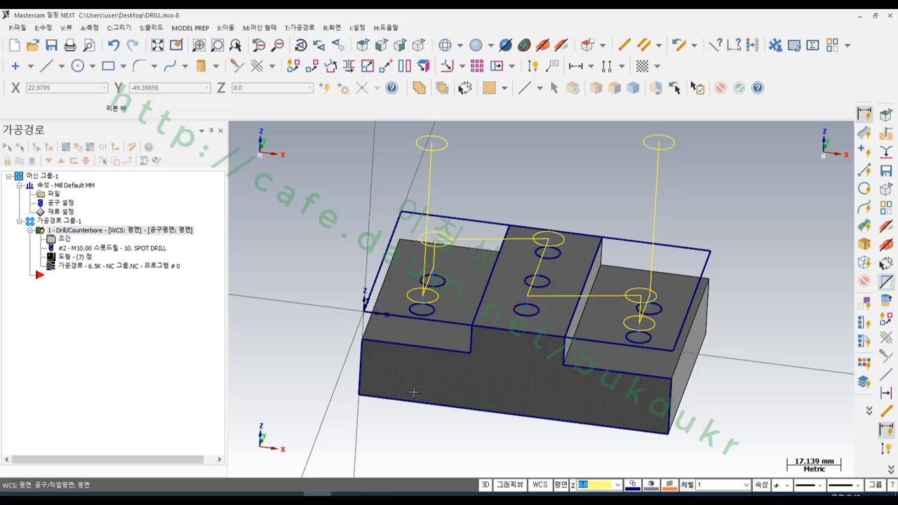
{"action": "left_click", "coordinate": [90, 267]}
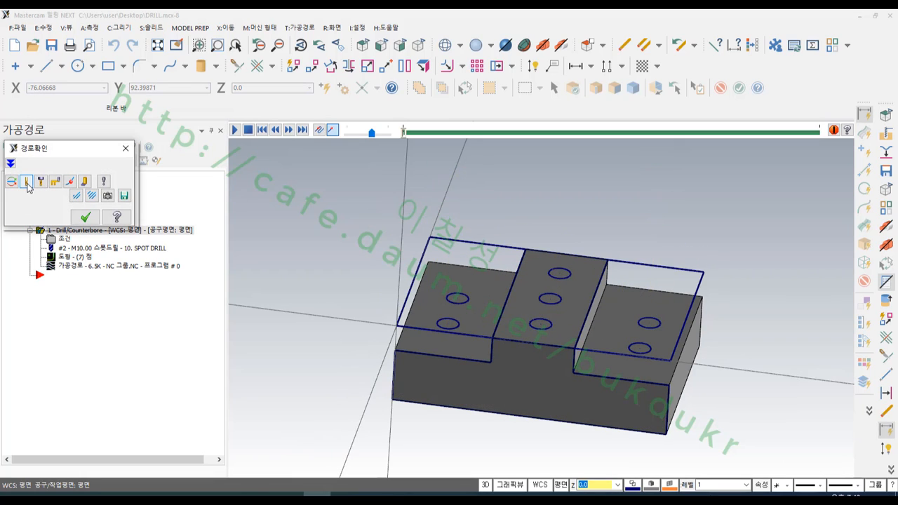
{"action": "left_click", "coordinate": [27, 183]}
{"action": "scroll", "coordinate": [367, 288], "scroll_direction": "down", "scroll_amount": 1}
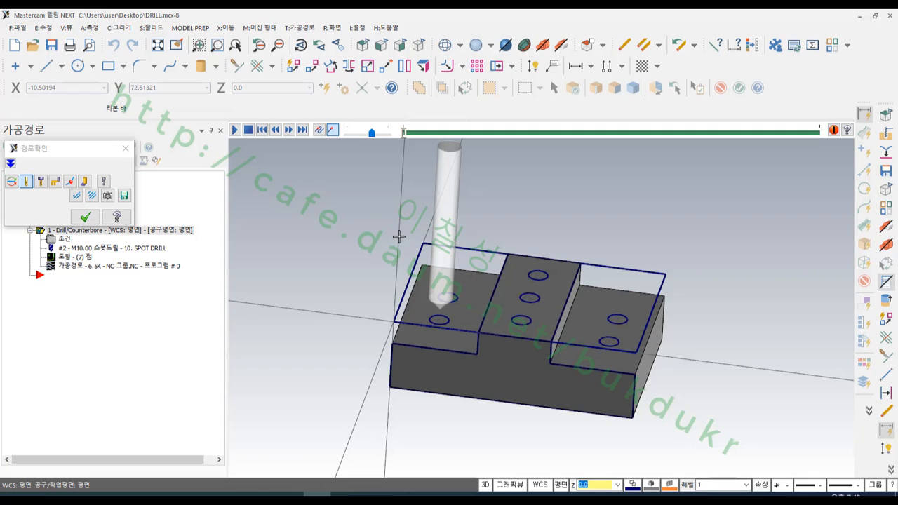
{"action": "key", "text": "alt+2"}
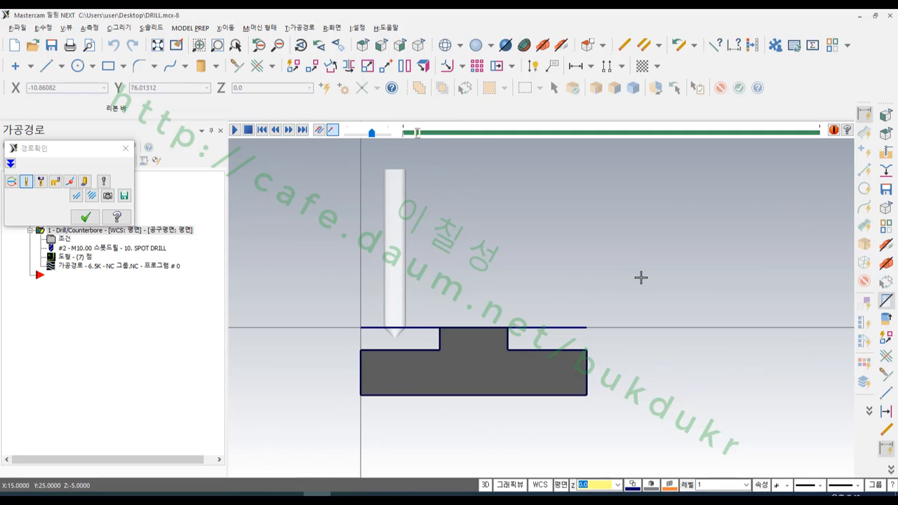
{"action": "left_click", "coordinate": [61, 184]}
- Step the backplot through all holes, check the final retract in isometric view, and close the backplot
{"action": "key", "text": "s"}
{"action": "key", "text": "s"}
{"action": "key", "text": "s"}
{"action": "key", "text": "s"}
{"action": "key", "text": "s"}
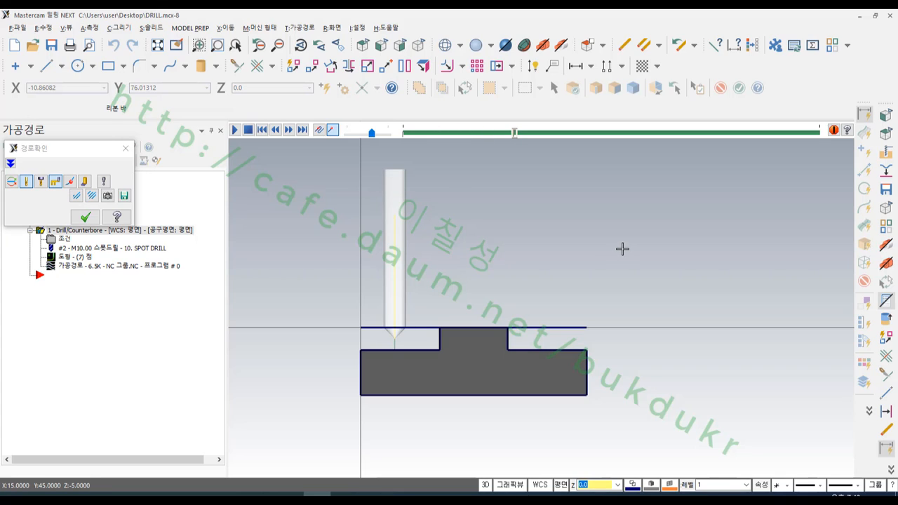
{"action": "key", "text": "s"}
{"action": "key", "text": "s"}
{"action": "key", "text": "s"}
{"action": "key", "text": "s"}
{"action": "key", "text": "s"}
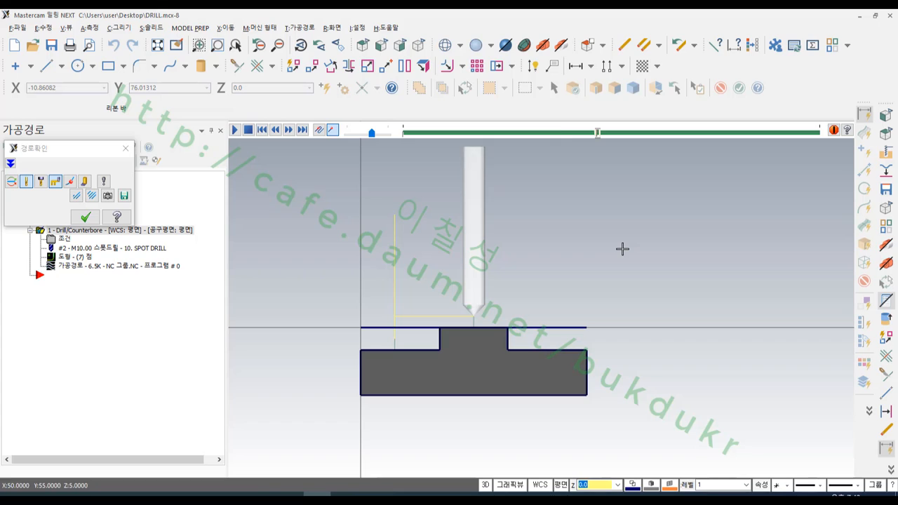
{"action": "key", "text": "s"}
{"action": "key", "text": "s"}
{"action": "key", "text": "s"}
{"action": "key", "text": "s"}
{"action": "key", "text": "s"}
{"action": "key", "text": "s"}
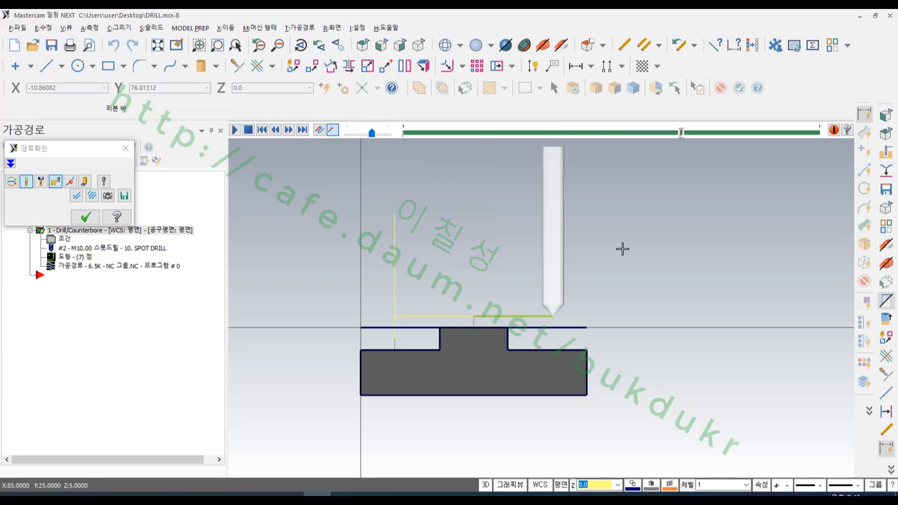
{"action": "key", "text": "s"}
{"action": "key", "text": "s"}
{"action": "key", "text": "s"}
{"action": "key", "text": "s"}
{"action": "key", "text": "s"}
{"action": "key", "text": "s"}
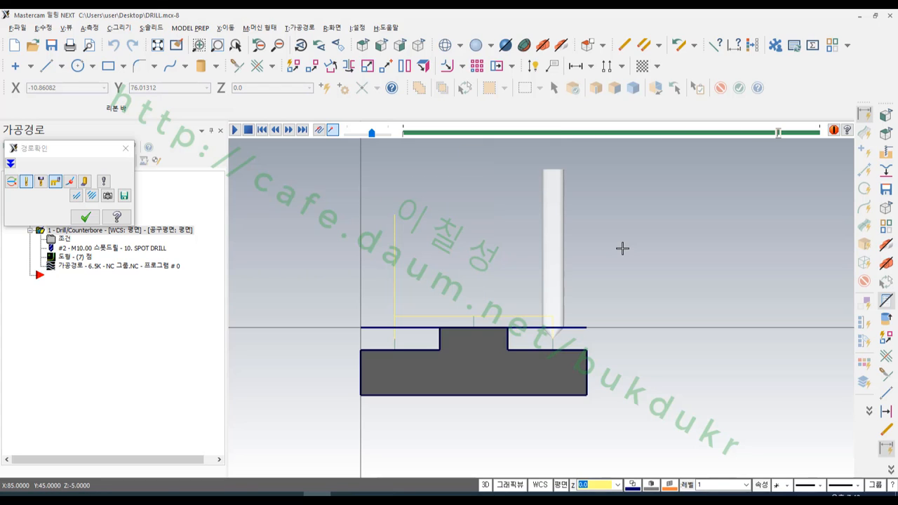
{"action": "left_click", "coordinate": [419, 45]}
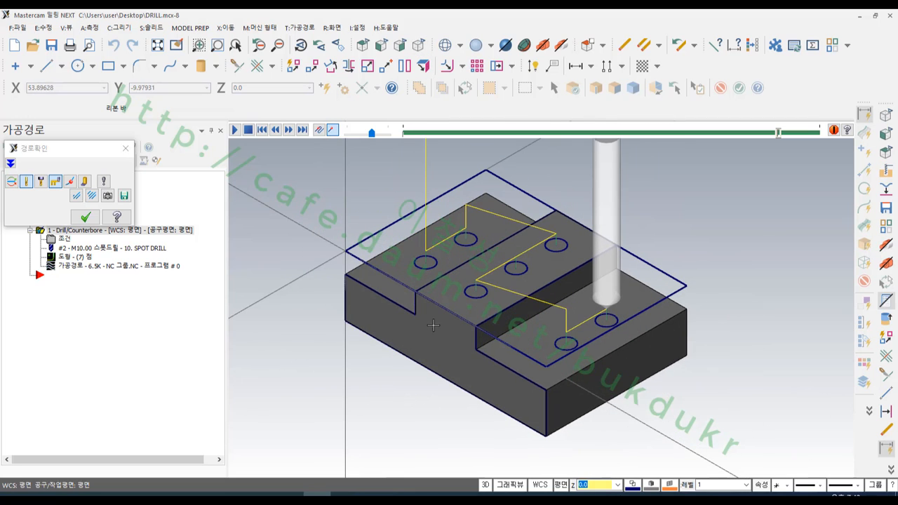
{"action": "key", "text": "s"}
{"action": "scroll", "coordinate": [621, 398], "scroll_direction": "down", "scroll_amount": 5}
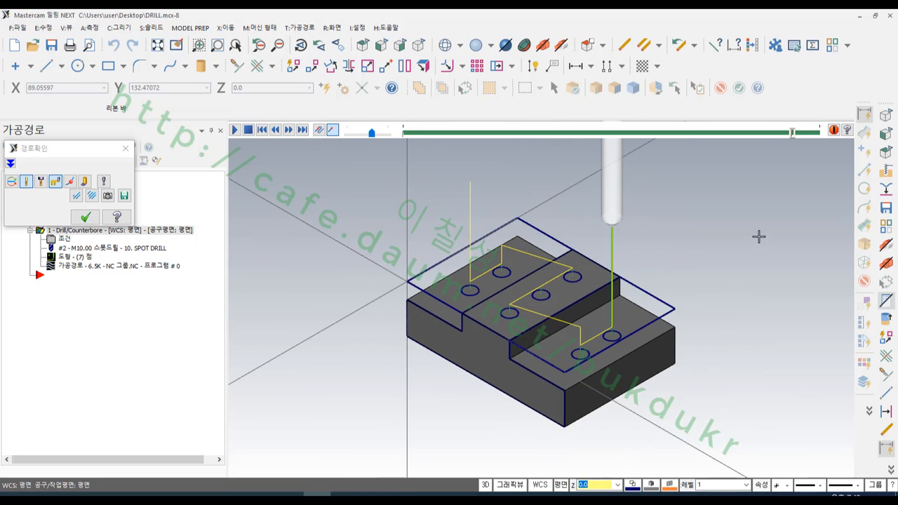
{"action": "left_click", "coordinate": [85, 217]}
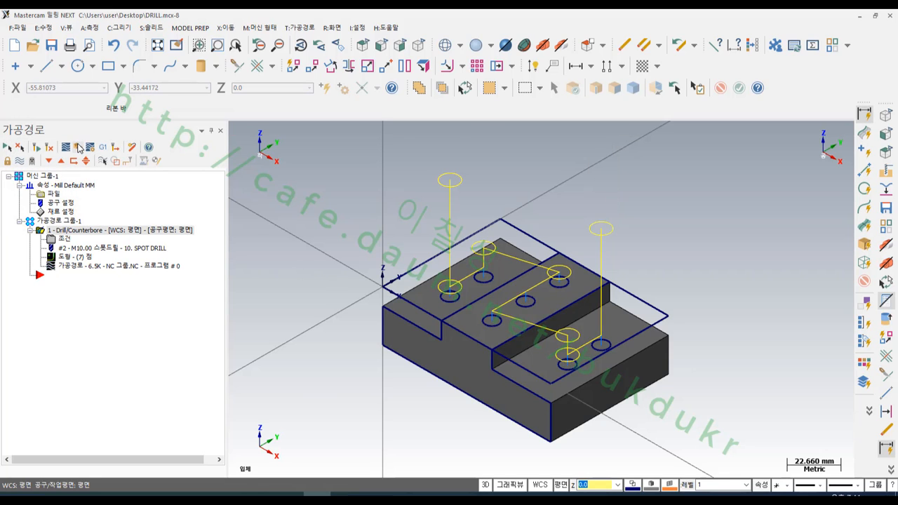
- Simulate the spot drill operation on the solid stock in Mastercam Simulator with Color Loop turned on
{"action": "left_click", "coordinate": [79, 147]}
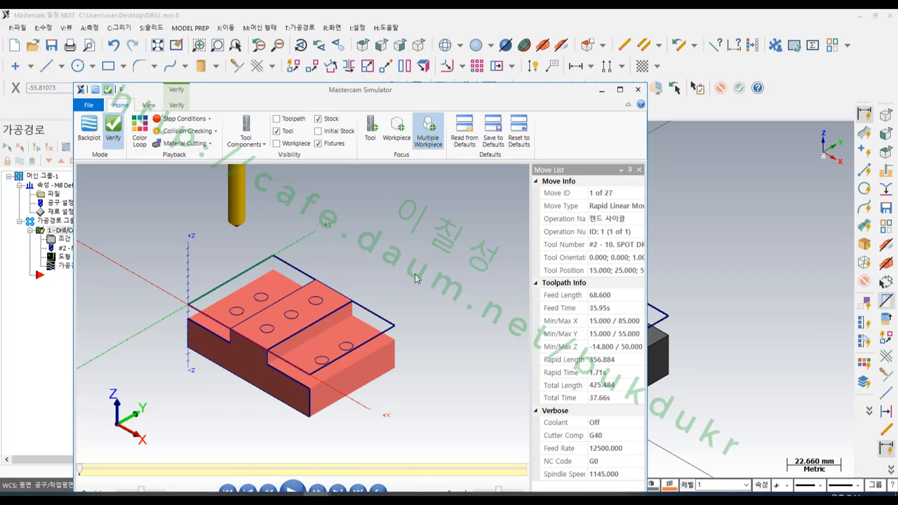
{"action": "left_click_drag", "start_coordinate": [307, 103], "coordinate": [288, 31]}
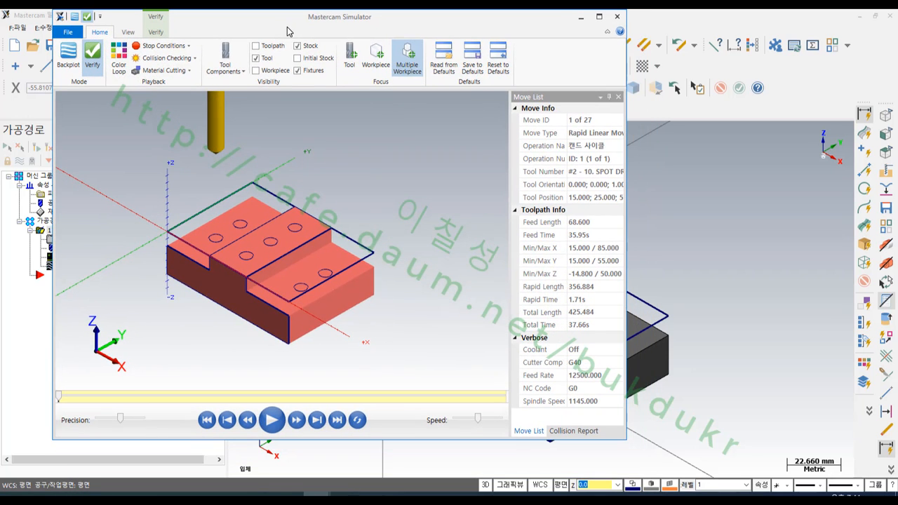
{"action": "left_click", "coordinate": [119, 56]}
{"action": "left_click", "coordinate": [272, 420]}
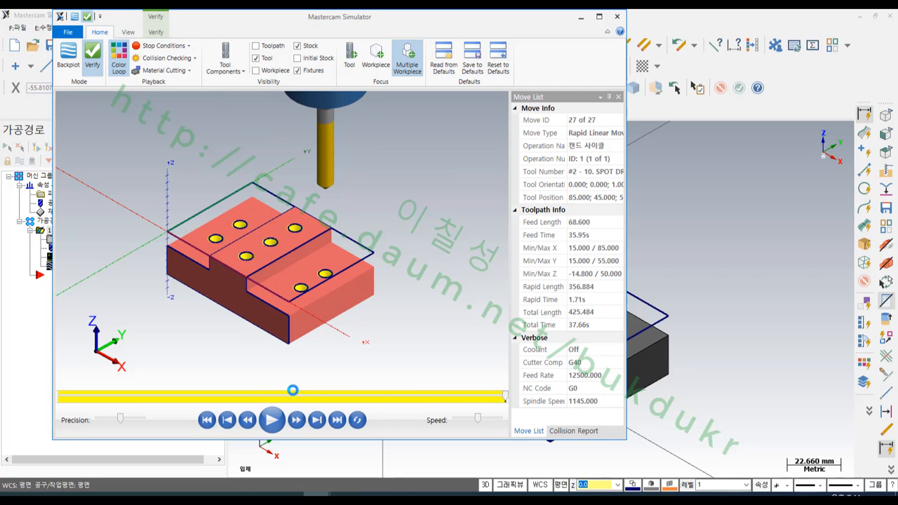
- Examine the spot-drilled chamfers around the hole edges up close and close the simulator
{"action": "scroll", "coordinate": [291, 270], "scroll_direction": "up", "scroll_amount": 5}
{"action": "scroll", "coordinate": [320, 296], "scroll_direction": "up", "scroll_amount": 5}
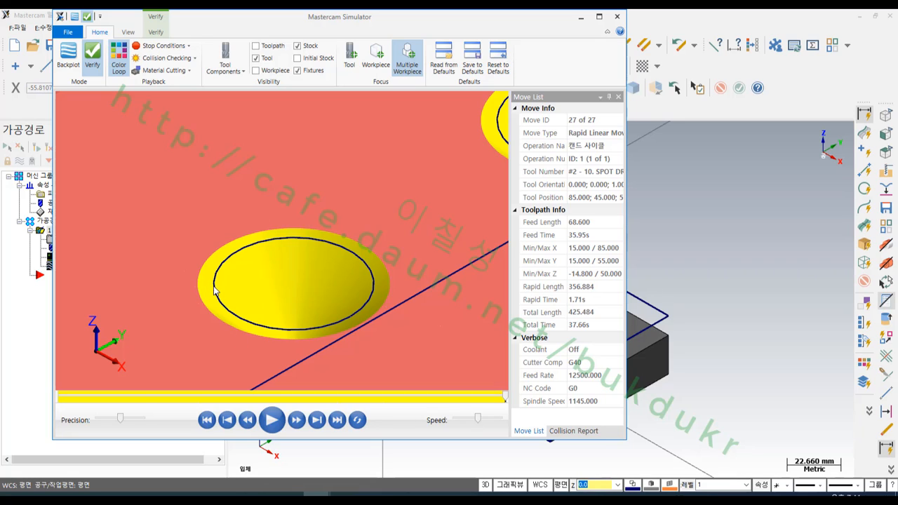
{"action": "scroll", "coordinate": [281, 249], "scroll_direction": "down", "scroll_amount": 6}
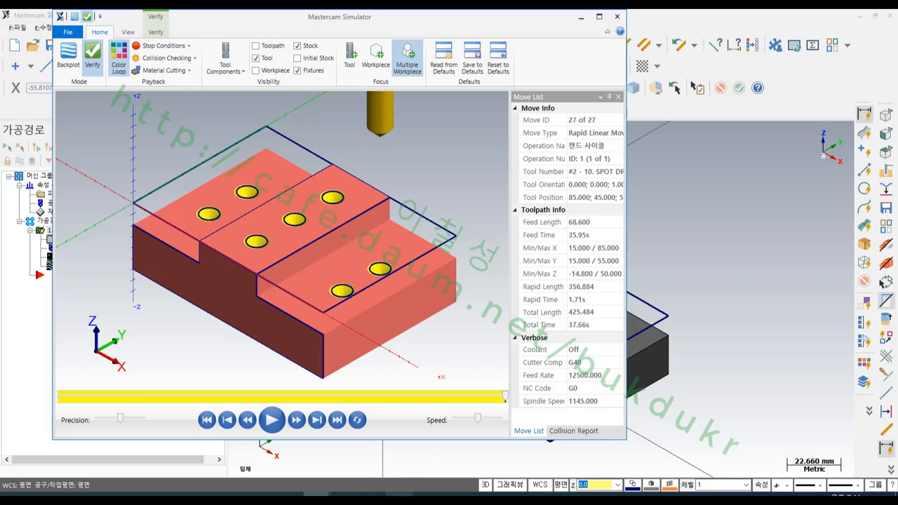
{"action": "scroll", "coordinate": [335, 228], "scroll_direction": "down", "scroll_amount": 1}
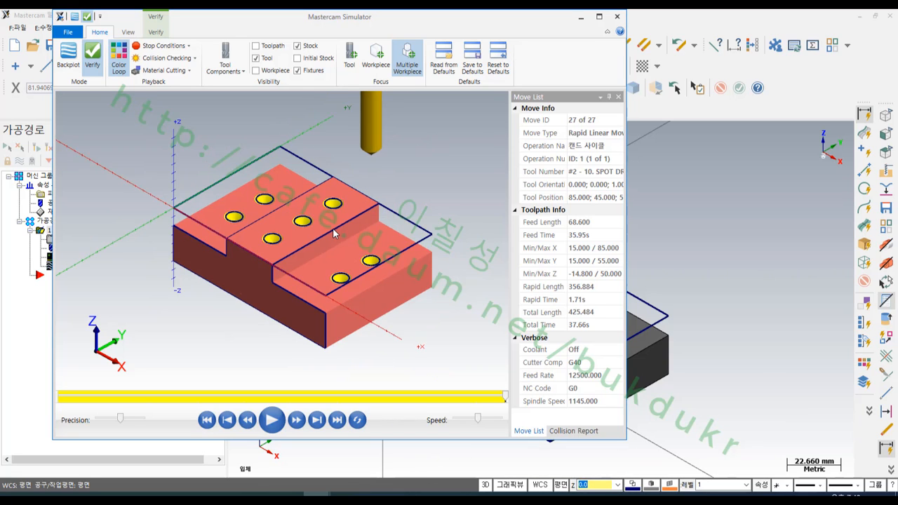
{"action": "scroll", "coordinate": [315, 226], "scroll_direction": "up", "scroll_amount": 1}
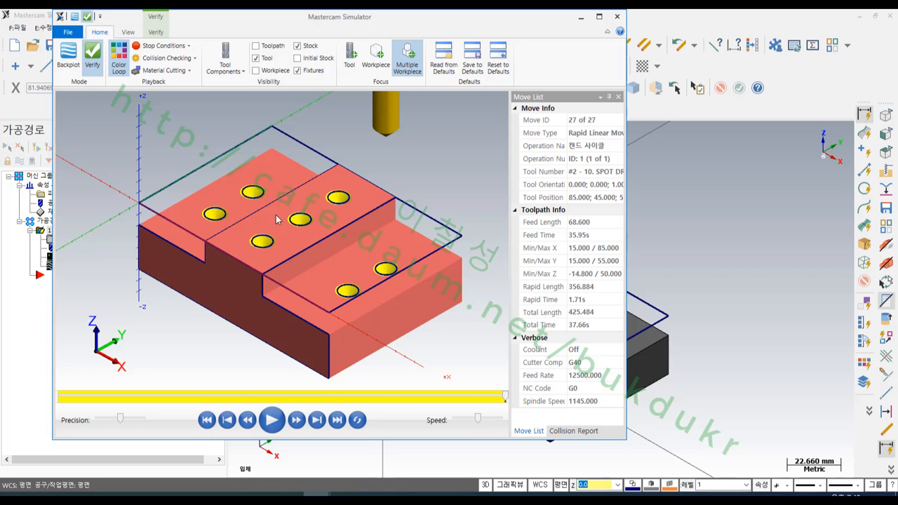
{"action": "left_click", "coordinate": [671, 11]}
- Copy the spot drill operation to a second operation below the original in the toolpath group
{"action": "scroll", "coordinate": [499, 208], "scroll_direction": "down", "scroll_amount": 2}
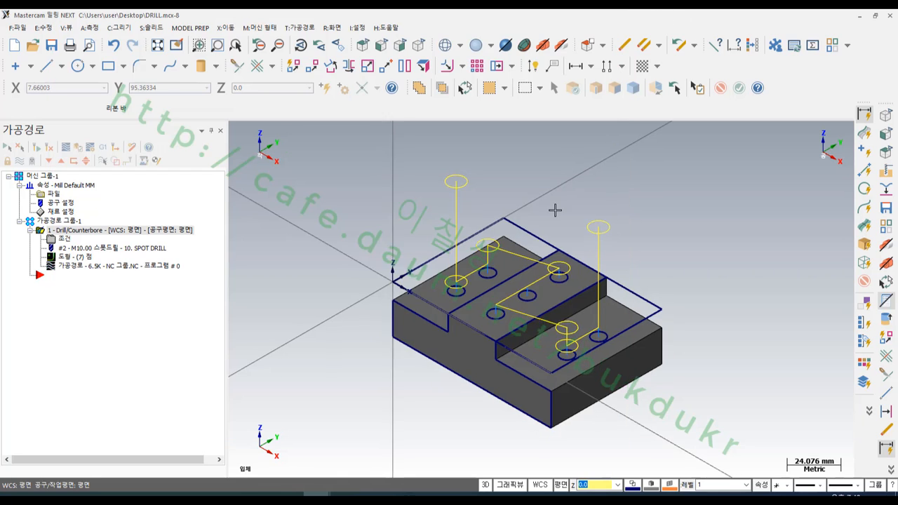
{"action": "scroll", "coordinate": [501, 210], "scroll_direction": "up", "scroll_amount": 7}
{"action": "scroll", "coordinate": [604, 177], "scroll_direction": "down", "scroll_amount": 1}
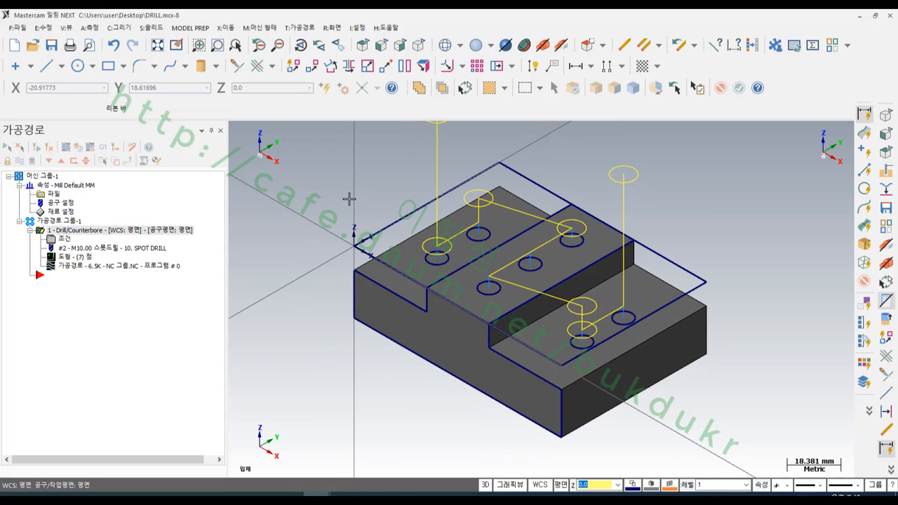
{"action": "right_click_drag", "start_coordinate": [62, 232], "coordinate": [73, 313]}
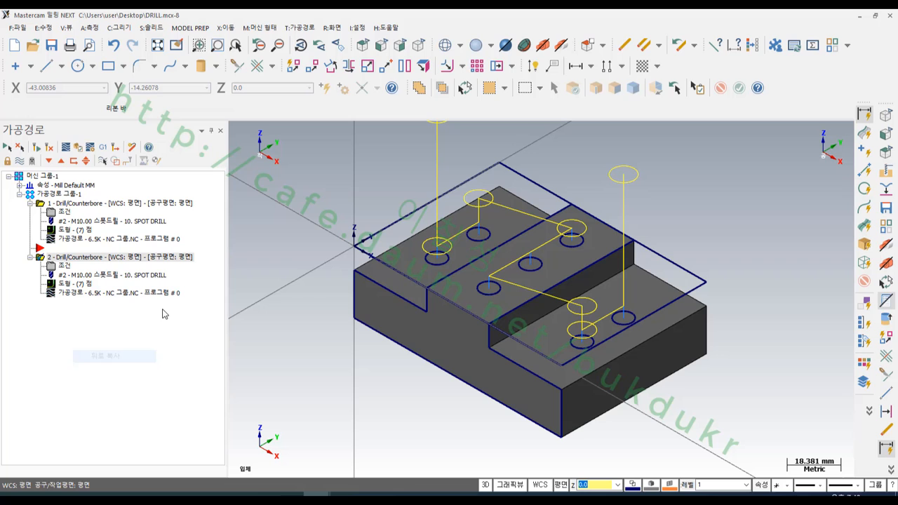
- Assign a 6.8 mm drill to the copied operation, filtering the tool library by drill type and diameter equal to 6.8
{"action": "left_click", "coordinate": [66, 264]}
{"action": "left_click", "coordinate": [78, 94]}
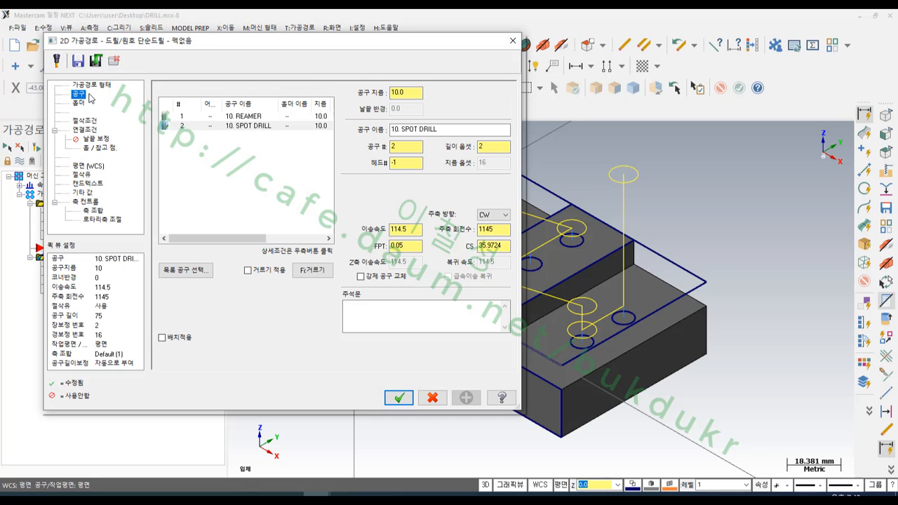
{"action": "left_click", "coordinate": [188, 271]}
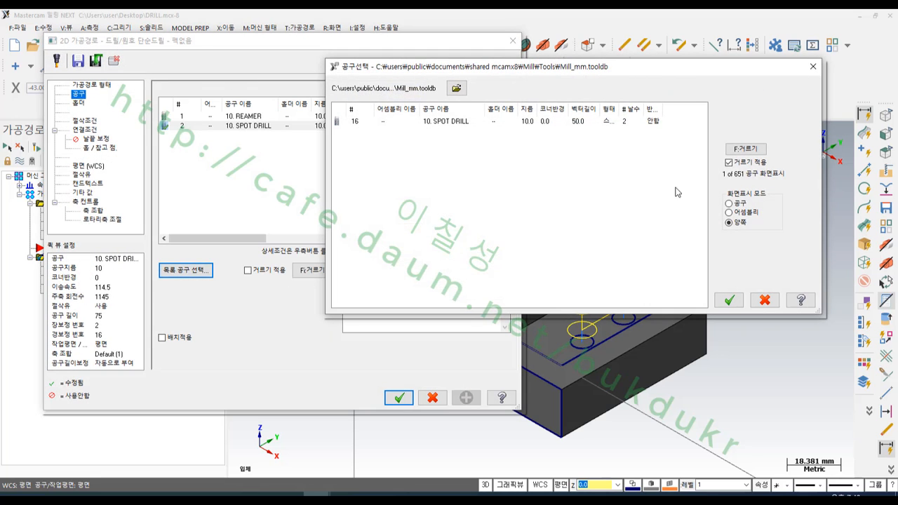
{"action": "left_click", "coordinate": [745, 149]}
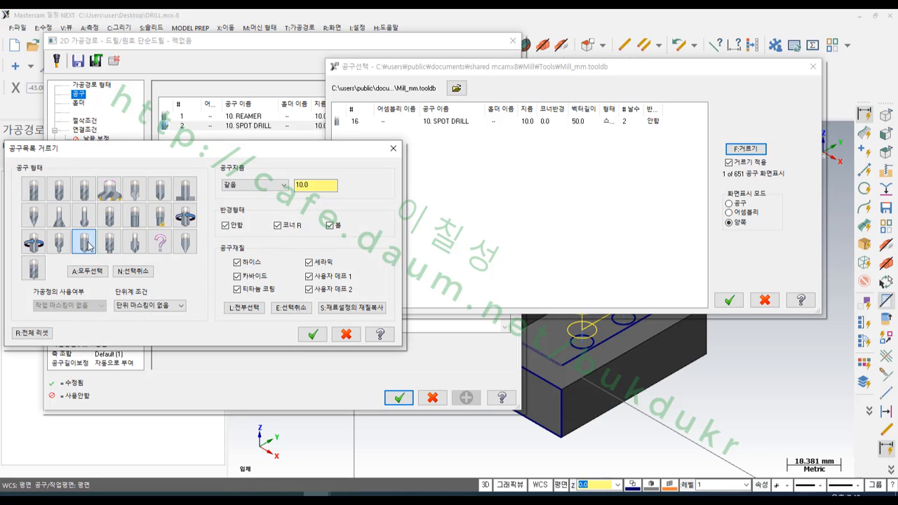
{"action": "left_click_drag", "start_coordinate": [320, 186], "coordinate": [265, 186]}
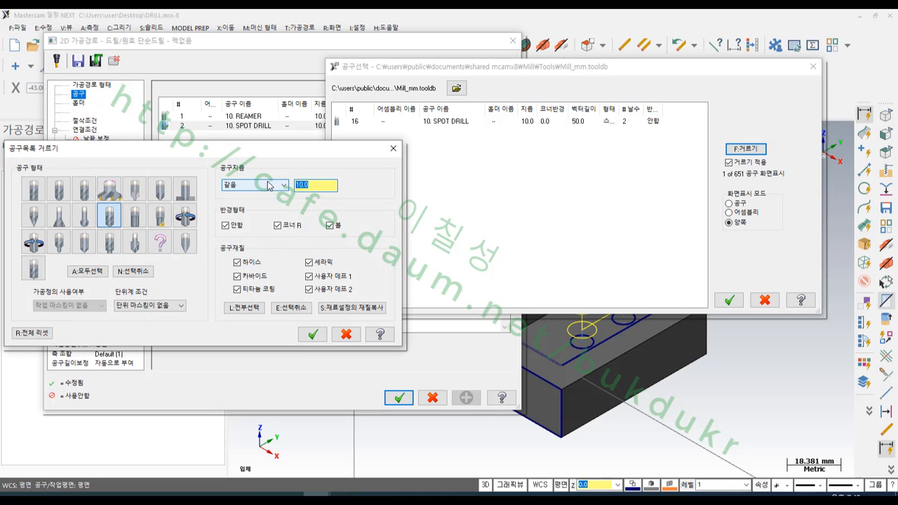
{"action": "type", "text": "6.8"}
{"action": "left_click", "coordinate": [313, 335]}
{"action": "double_click", "coordinate": [421, 121]}
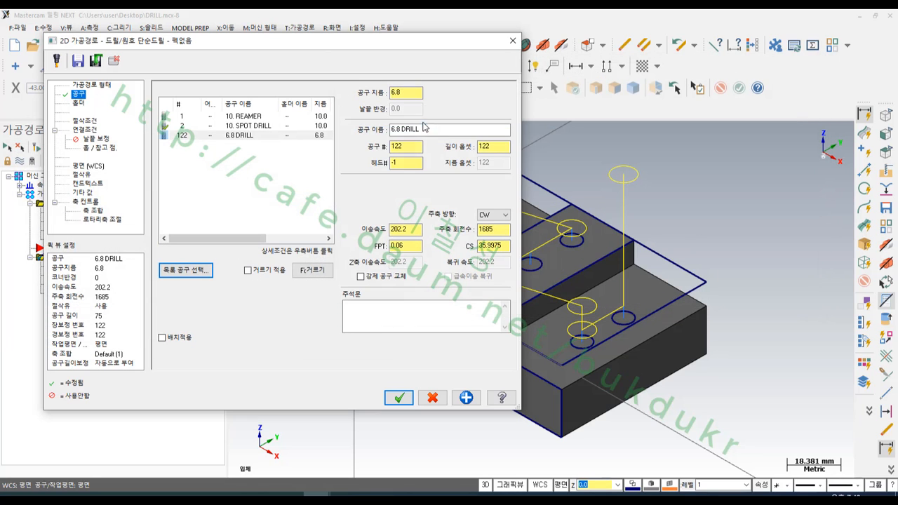
- Set the 6.8 drill's tool number and length offset to 3
{"action": "type", "text": "3"}
{"action": "key", "text": "Tab"}
{"action": "type", "text": "3"}
- Change the copied operation's cycle to peck drilling (펙드릴) with a peck of 2
{"action": "left_click", "coordinate": [87, 121]}
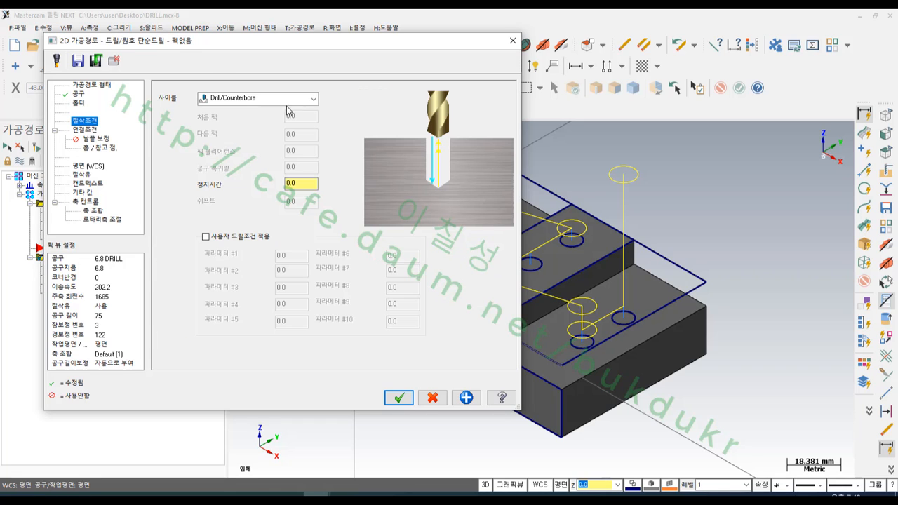
{"action": "left_click", "coordinate": [281, 104]}
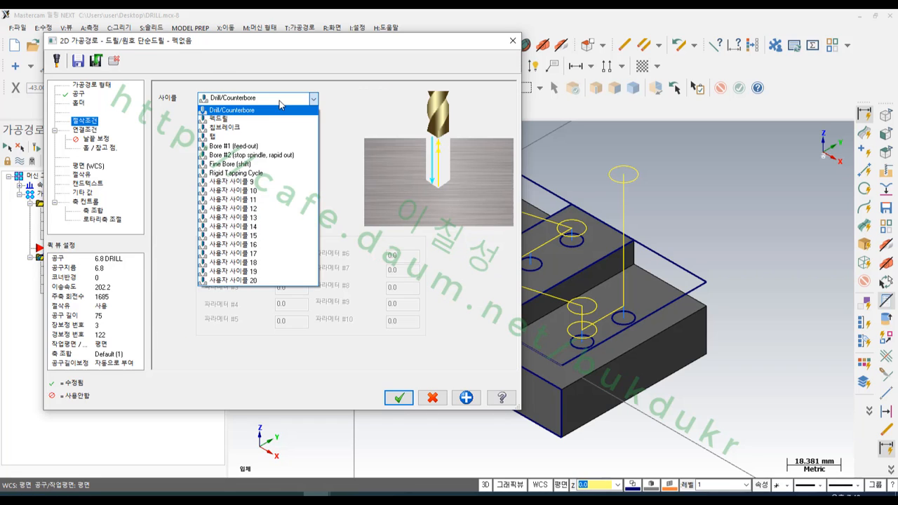
{"action": "left_click", "coordinate": [247, 118]}
{"action": "key", "text": "Tab"}
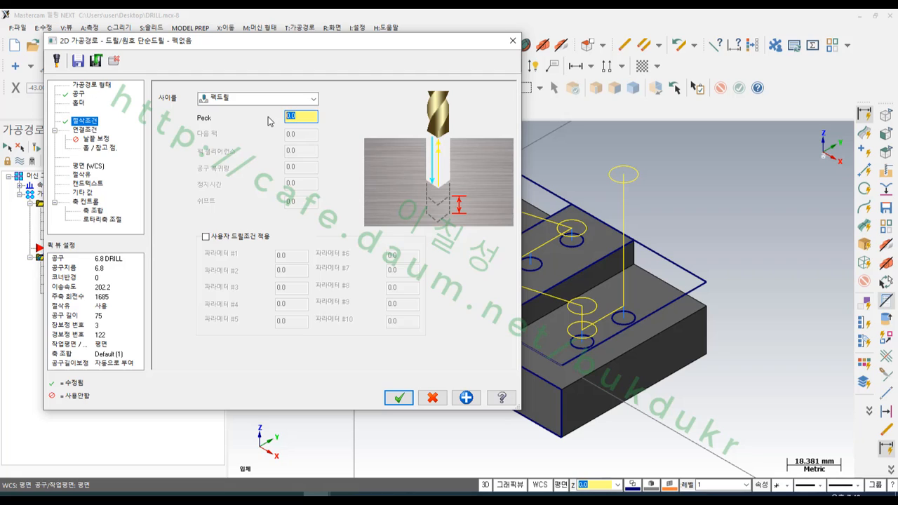
{"action": "type", "text": "2"}
- Open the operation's linking parameters and check the middle row of three holes in the drawing image 드릴작업예제.PNG, circling it temporarily
{"action": "left_click", "coordinate": [95, 131]}
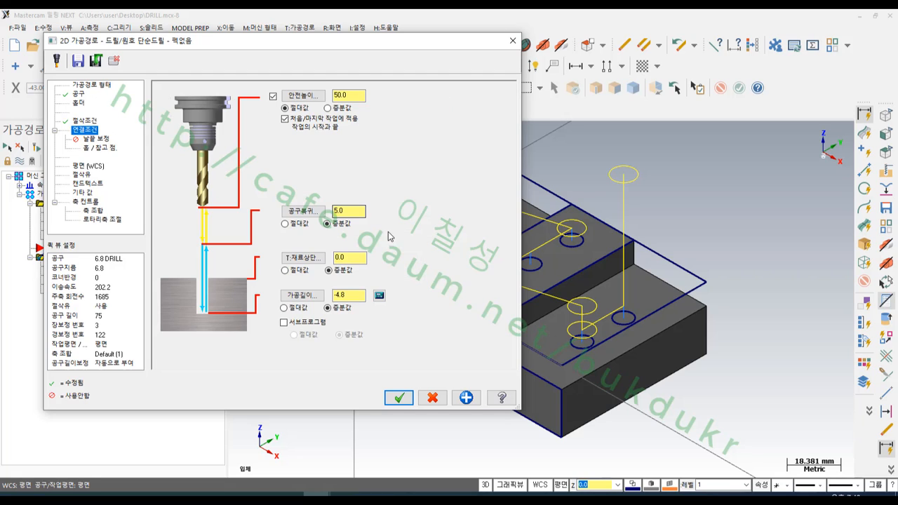
{"action": "left_click", "coordinate": [357, 211]}
{"action": "left_click", "coordinate": [372, 496]}
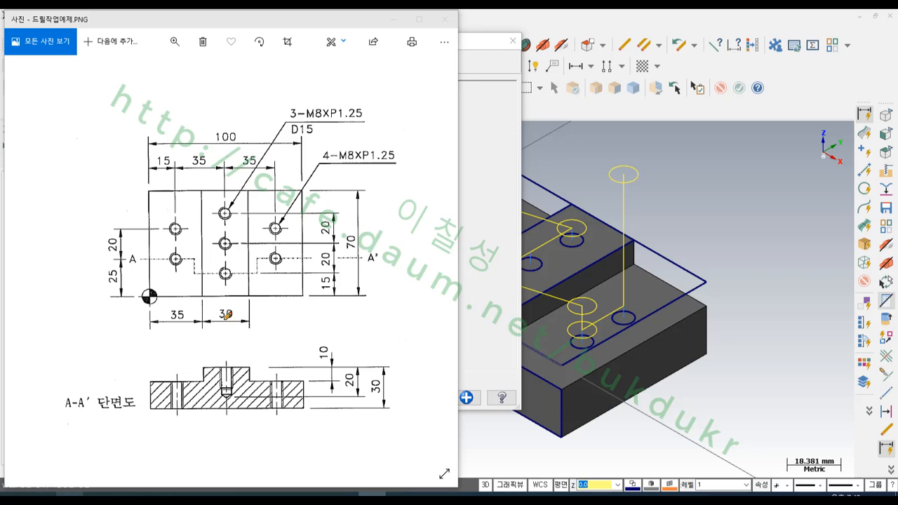
{"action": "mouse_move", "coordinate": [230, 303]}
{"action": "left_mouse_down"}
{"action": "mouse_move", "coordinate": [220, 211]}
{"action": "mouse_move", "coordinate": [242, 278]}
{"action": "mouse_move", "coordinate": [229, 309]}
{"action": "left_mouse_up"}
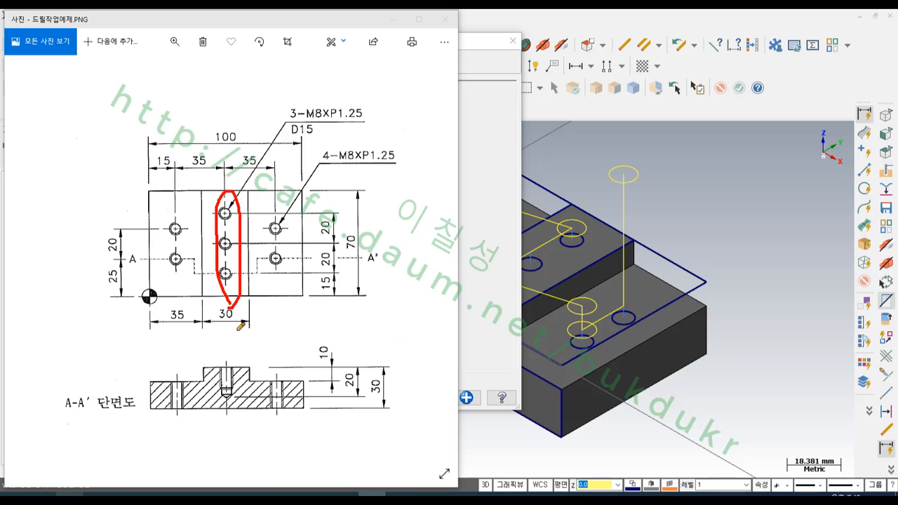
{"action": "right_click", "coordinate": [317, 282]}
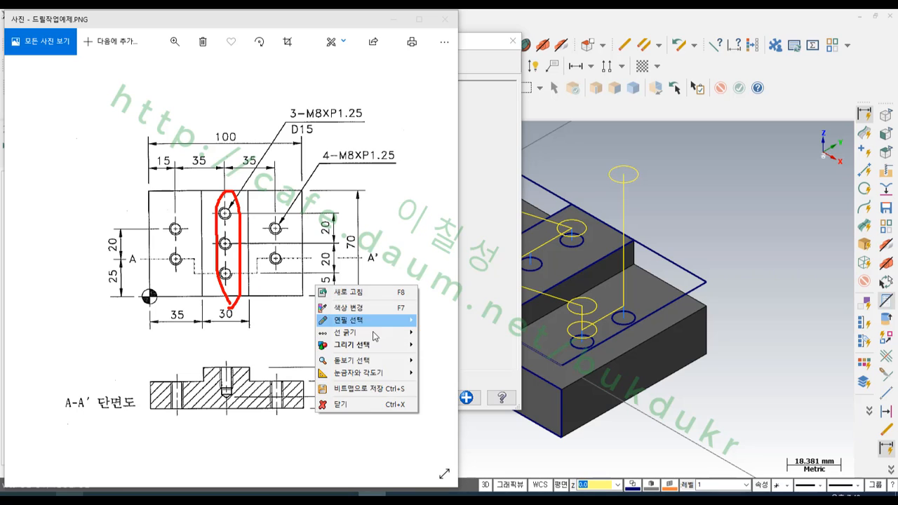
{"action": "left_click", "coordinate": [359, 407]}
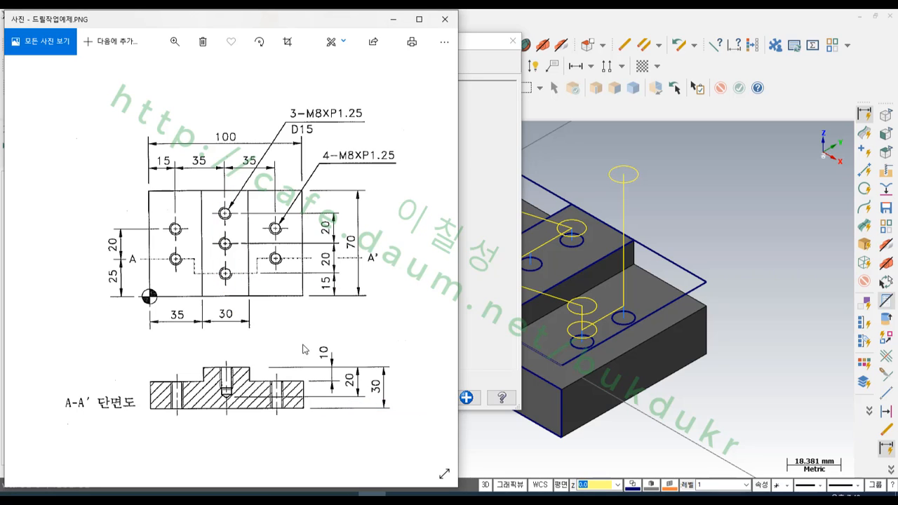
{"action": "left_click", "coordinate": [482, 44]}
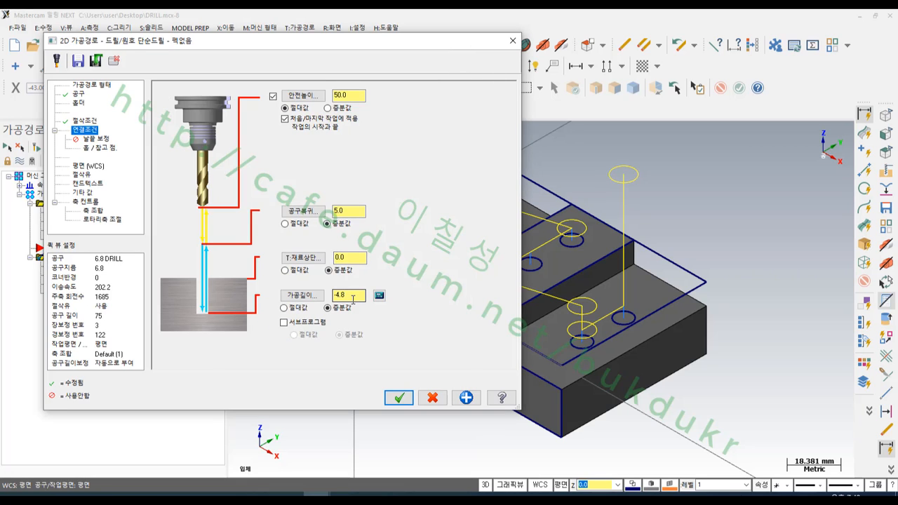
- Set the drilling depth to an absolute -35, accept the parameters, and regenerate the peck drill toolpath
{"action": "left_click", "coordinate": [284, 308]}
{"action": "left_click", "coordinate": [372, 494]}
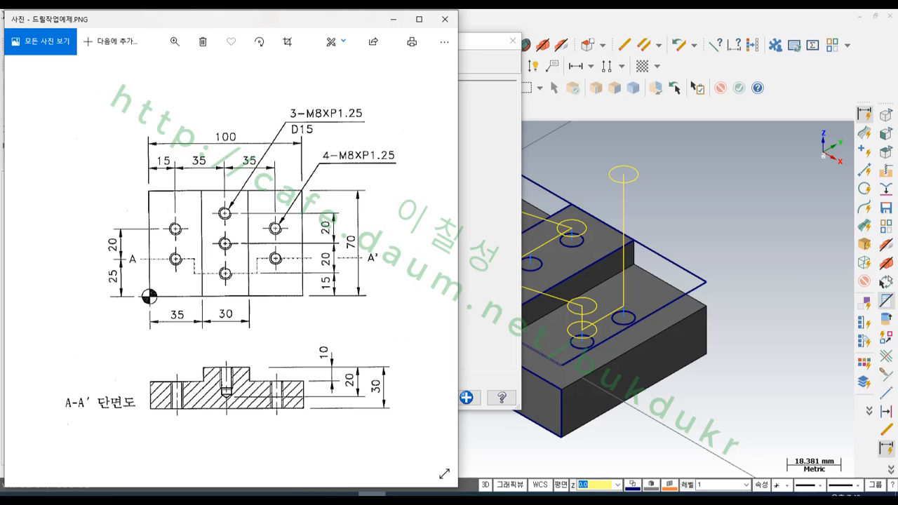
{"action": "left_click", "coordinate": [372, 494]}
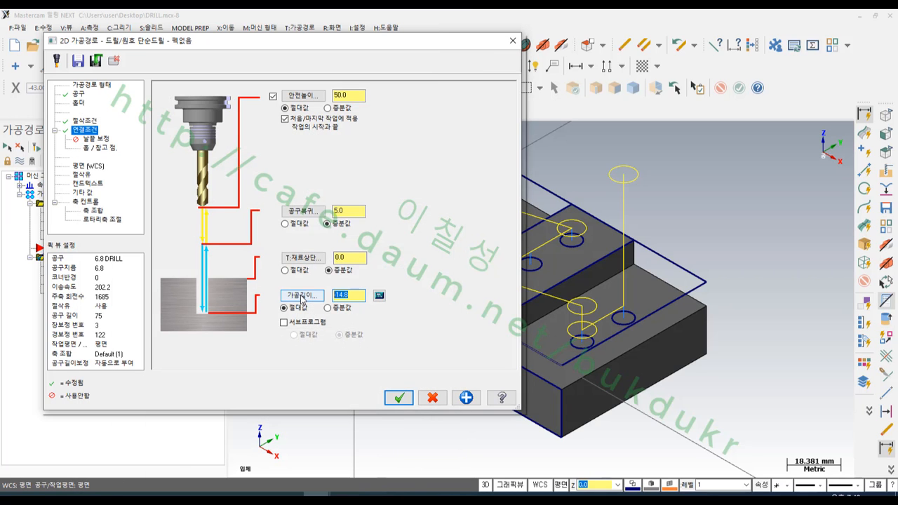
{"action": "type", "text": "-35.0"}
{"action": "left_click", "coordinate": [397, 398]}
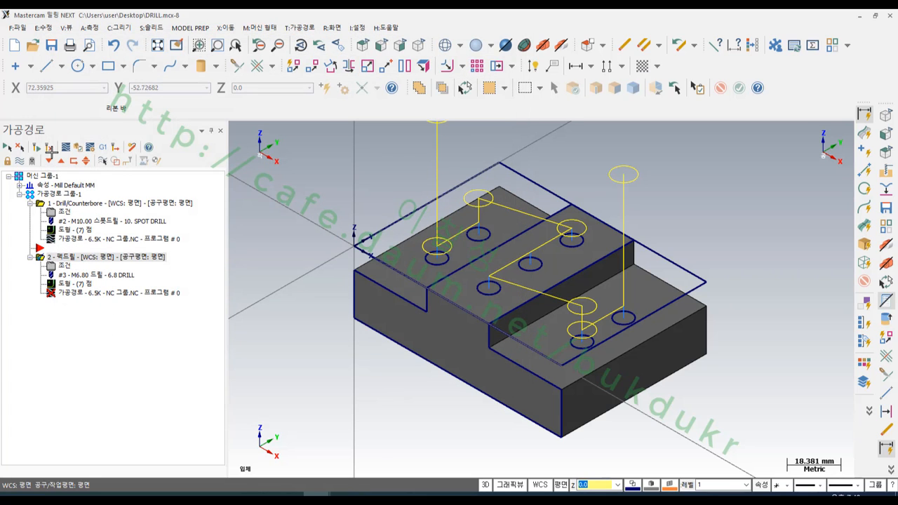
{"action": "left_click", "coordinate": [37, 147]}
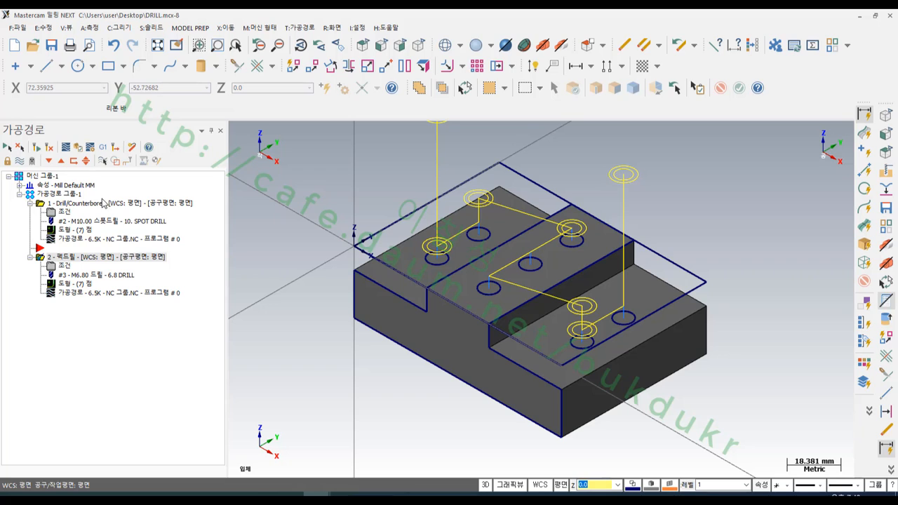
- Simulate the spot drill and peck drill operations together and make the machined stock translucent
{"action": "left_click", "coordinate": [78, 148]}
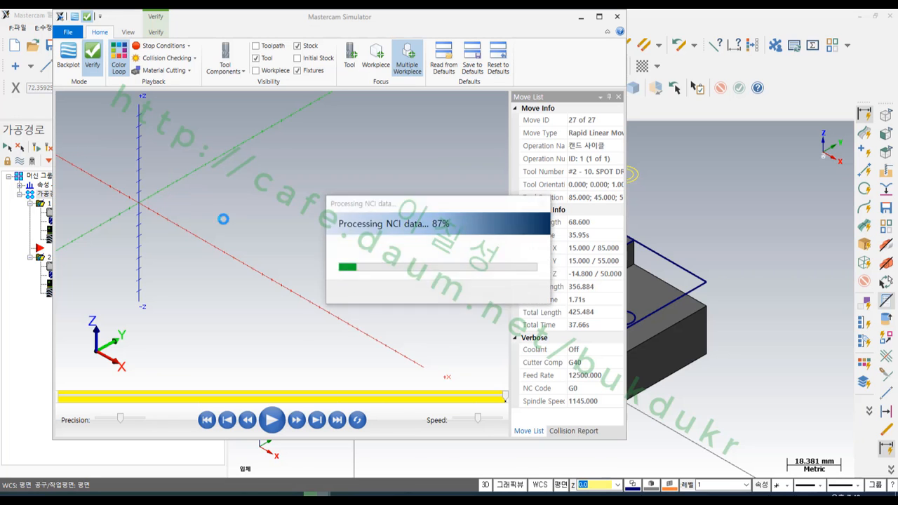
{"action": "left_click", "coordinate": [272, 419]}
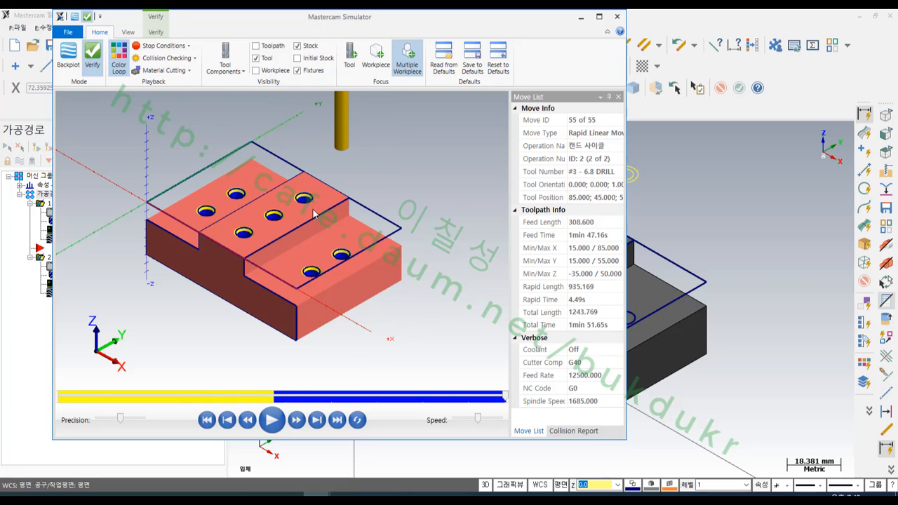
{"action": "left_click", "coordinate": [297, 46]}
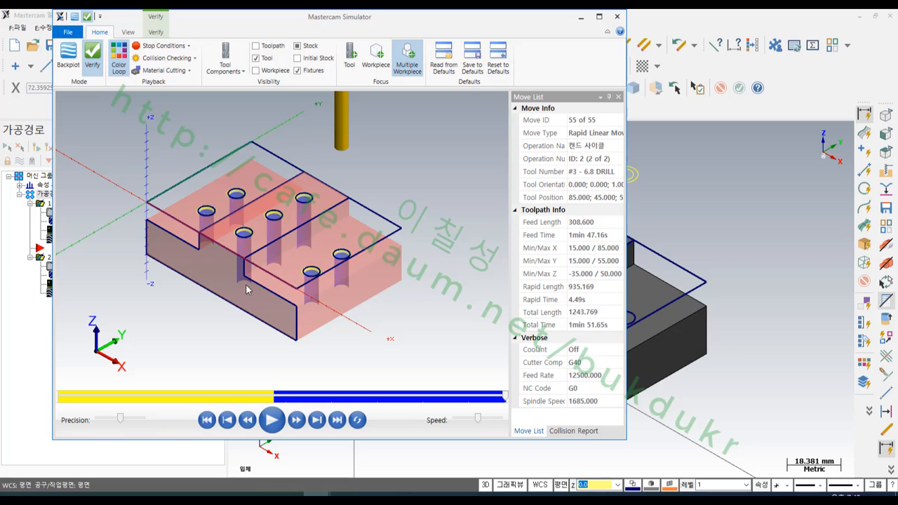
- Examine the drilled hole depths from the front through the translucent stock, marking the middle hole's level in red and clearing the marks
{"action": "key", "text": "alt+2"}
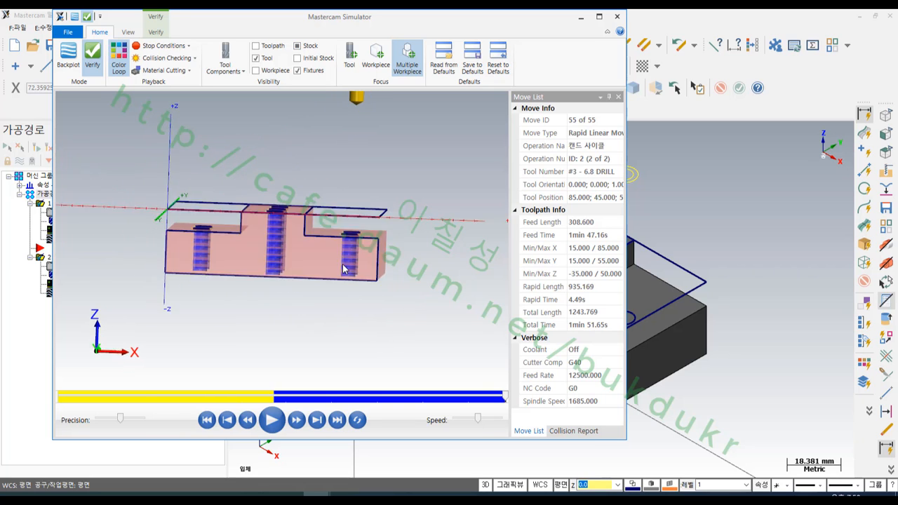
{"action": "scroll", "coordinate": [288, 238], "scroll_direction": "up", "scroll_amount": 3}
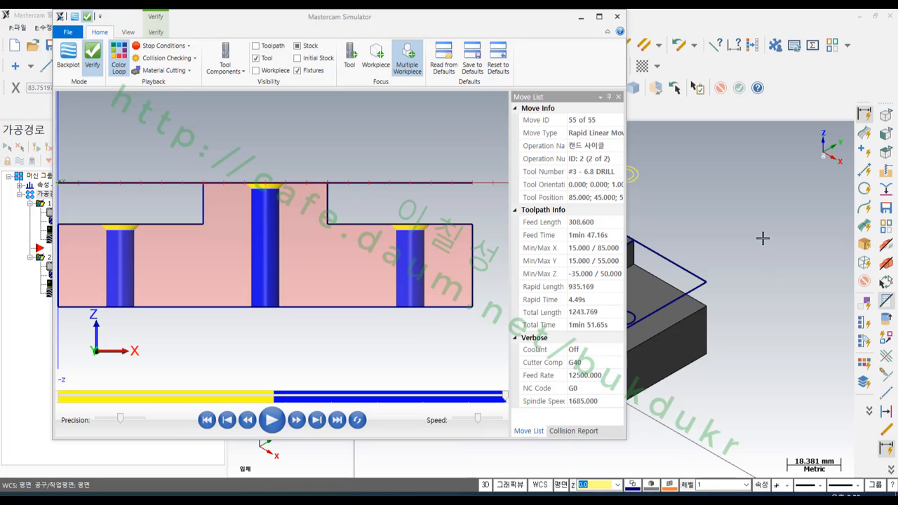
{"action": "scroll", "coordinate": [382, 165], "scroll_direction": "down", "scroll_amount": 2}
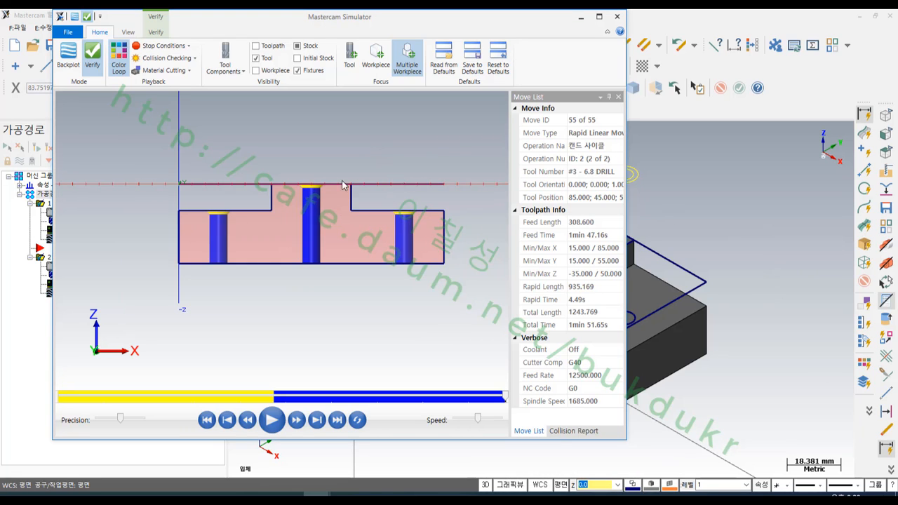
{"action": "scroll", "coordinate": [332, 192], "scroll_direction": "up", "scroll_amount": 1}
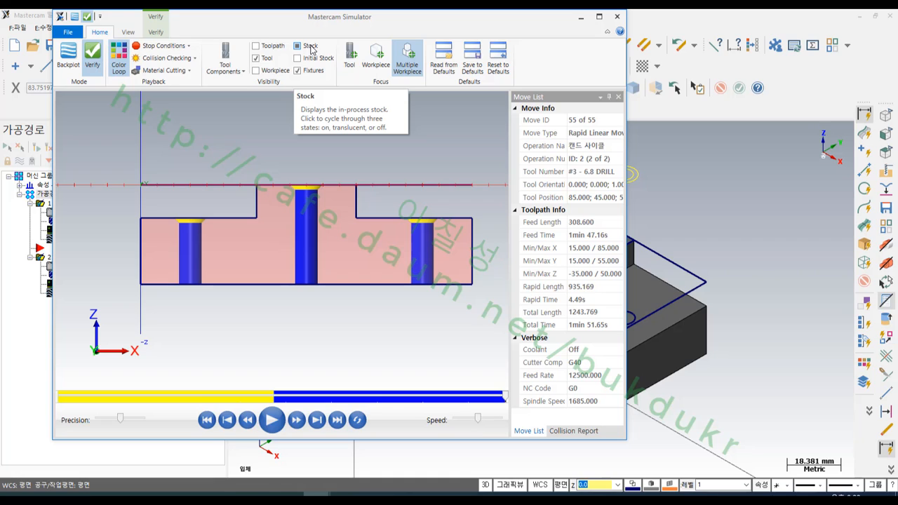
{"action": "scroll", "coordinate": [356, 205], "scroll_direction": "up", "scroll_amount": 1}
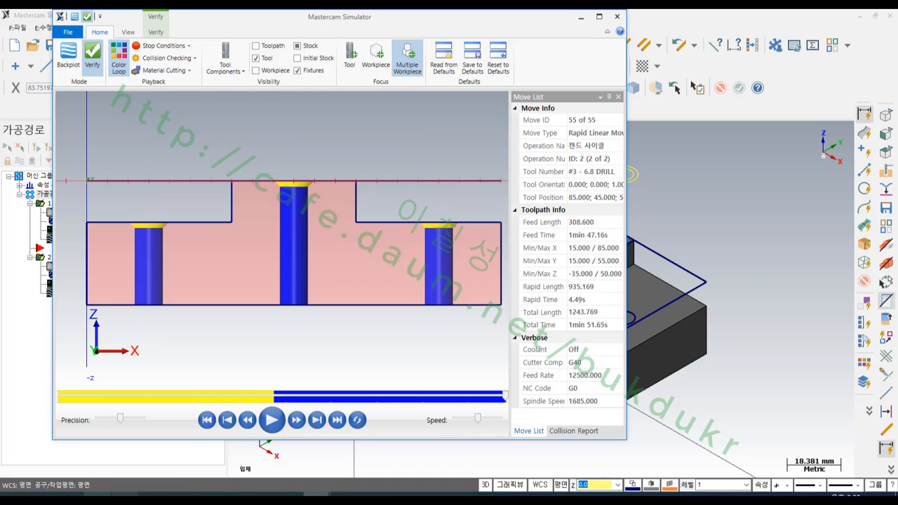
{"action": "left_click_drag", "start_coordinate": [269, 253], "coordinate": [333, 252]}
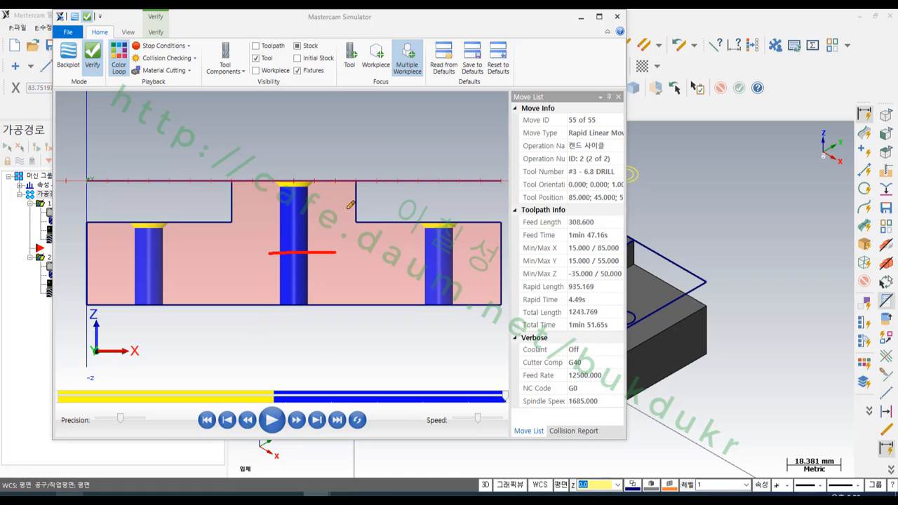
{"action": "mouse_move", "coordinate": [346, 210]}
{"action": "left_mouse_down"}
{"action": "mouse_move", "coordinate": [341, 234]}
{"action": "mouse_move", "coordinate": [356, 236]}
{"action": "left_mouse_up"}
{"action": "left_click_drag", "start_coordinate": [357, 223], "coordinate": [390, 229]}
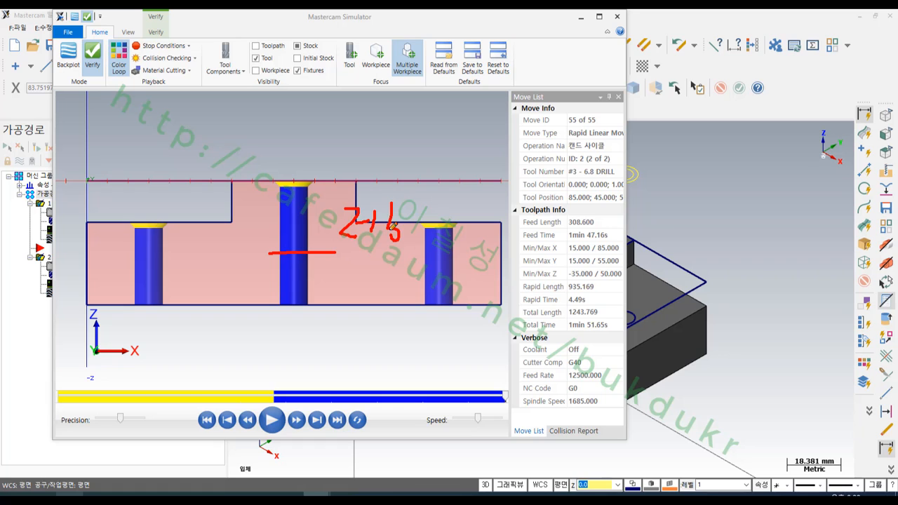
{"action": "right_click", "coordinate": [364, 270]}
{"action": "left_click", "coordinate": [383, 395]}
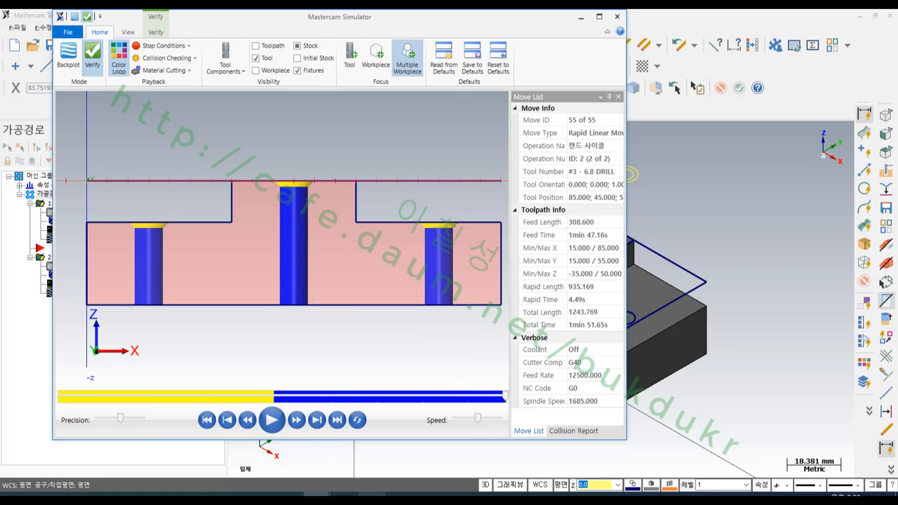
- Check the middle holes' 20 mm depth in section A-A' of the drawing image, marking it in red and clearing the marks
{"action": "left_click", "coordinate": [371, 497]}
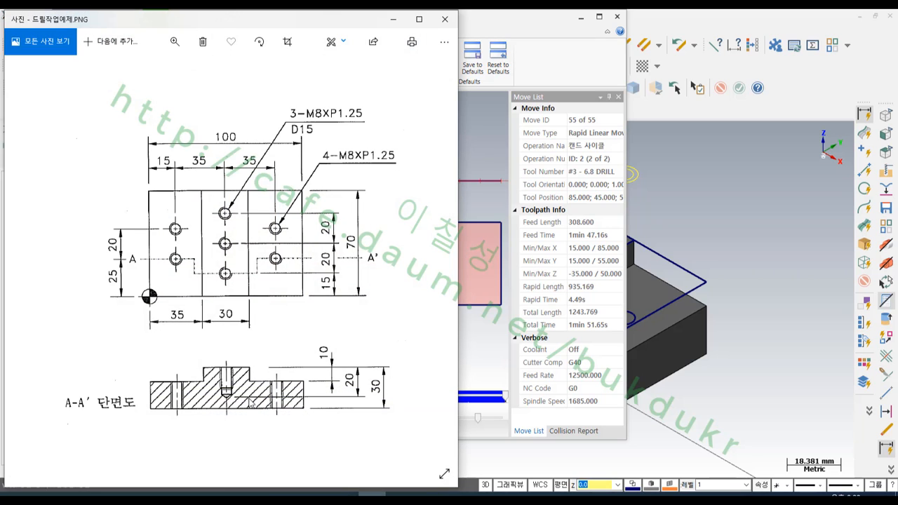
{"action": "left_click", "coordinate": [70, 497]}
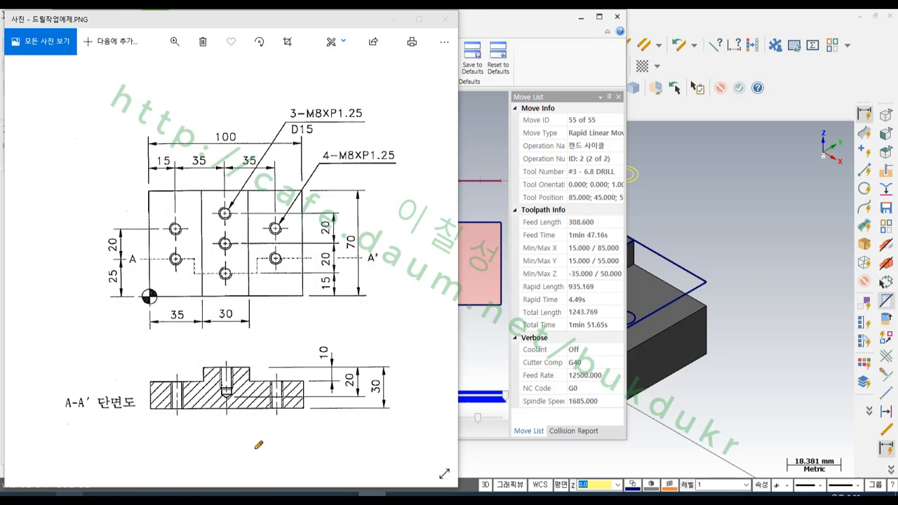
{"action": "mouse_move", "coordinate": [358, 397]}
{"action": "left_mouse_down"}
{"action": "mouse_move", "coordinate": [337, 360]}
{"action": "mouse_move", "coordinate": [372, 391]}
{"action": "mouse_move", "coordinate": [359, 396]}
{"action": "left_mouse_up"}
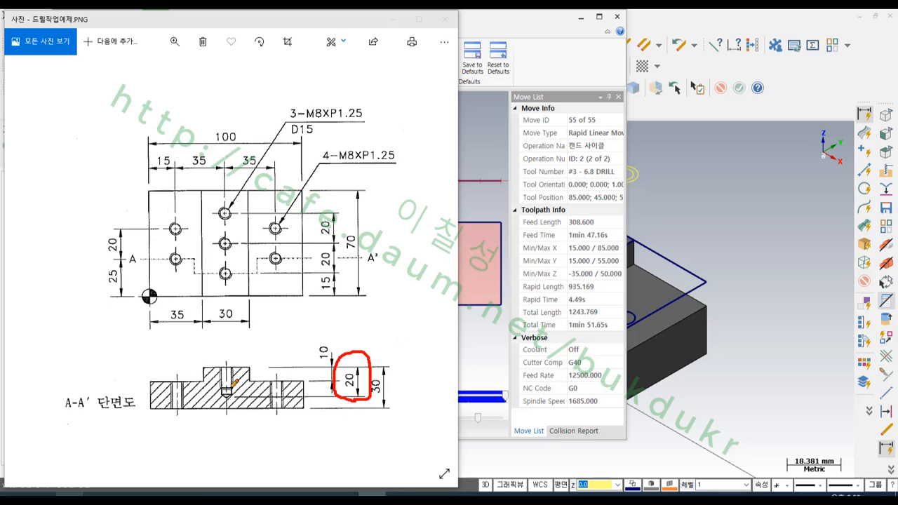
{"action": "left_click_drag", "start_coordinate": [223, 385], "coordinate": [226, 415]}
{"action": "left_click_drag", "start_coordinate": [232, 383], "coordinate": [229, 418]}
{"action": "left_click_drag", "start_coordinate": [222, 362], "coordinate": [226, 394]}
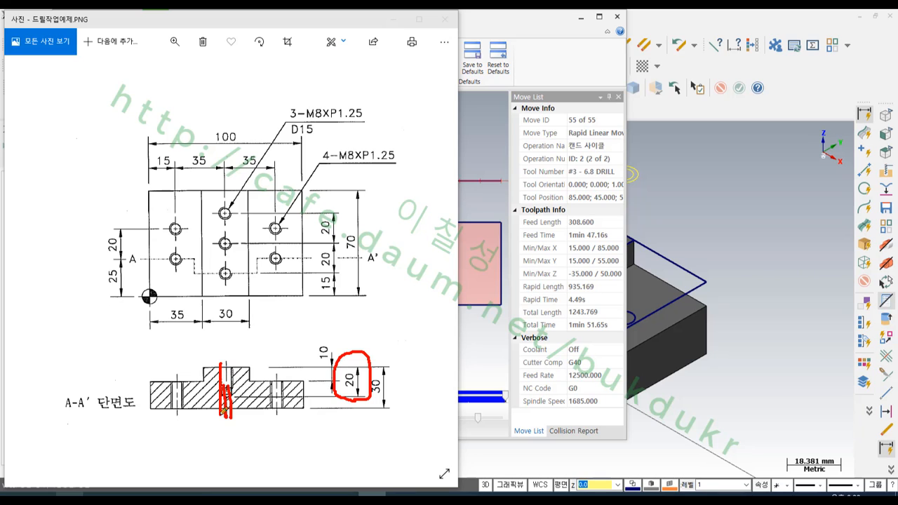
{"action": "left_click_drag", "start_coordinate": [233, 365], "coordinate": [234, 402]}
{"action": "right_click", "coordinate": [358, 323]}
{"action": "left_click", "coordinate": [385, 448]}
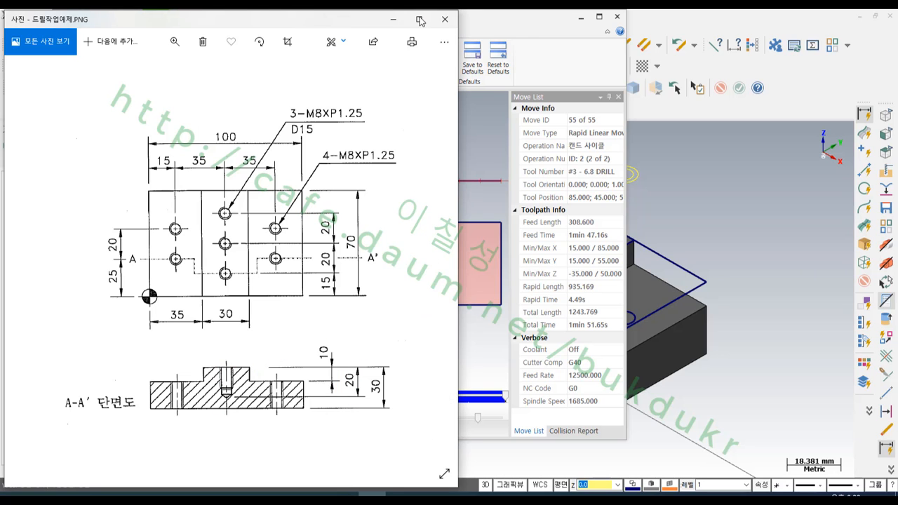
- Put away the drawing image and simulation, open the peck drill's point list, and display the part as wireframe
{"action": "left_click", "coordinate": [393, 19]}
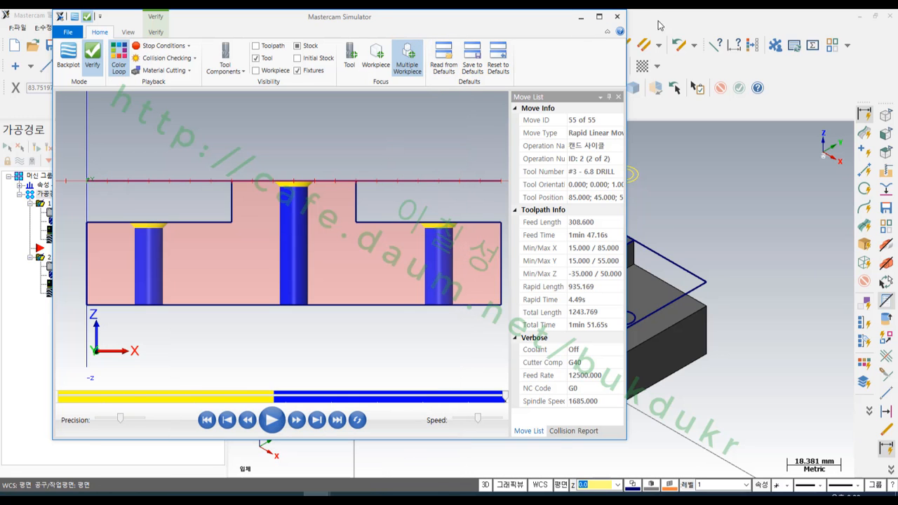
{"action": "left_click", "coordinate": [616, 16]}
{"action": "left_click", "coordinate": [73, 285]}
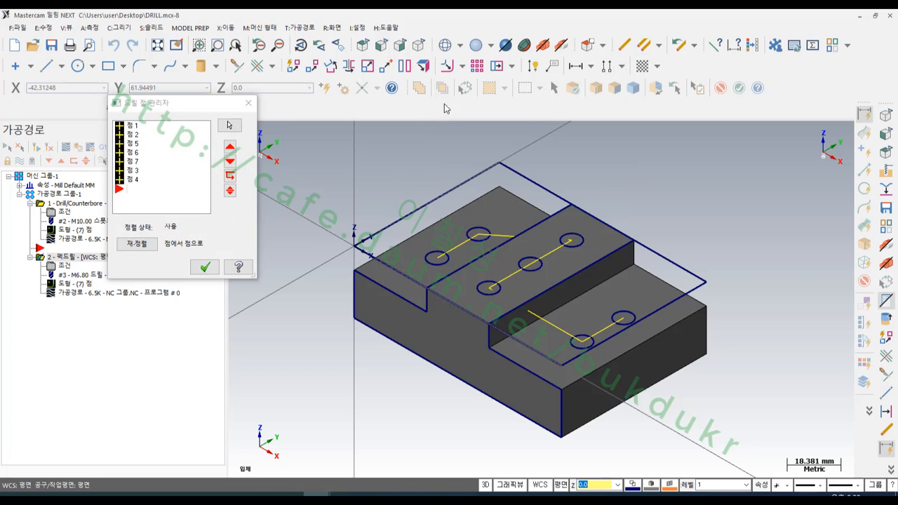
{"action": "left_click", "coordinate": [445, 45]}
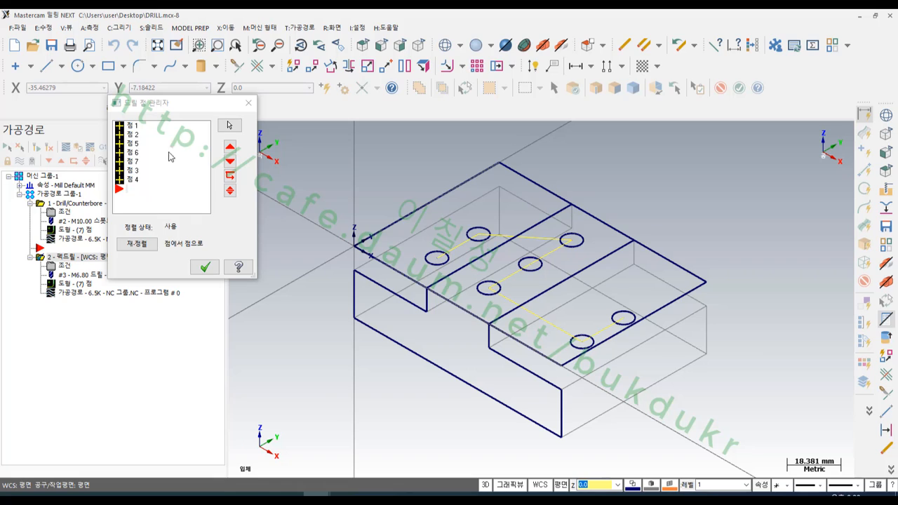
- Override the drilling depth with -20 from point 5 onward, the first hole of the middle row
{"action": "left_click", "coordinate": [133, 127]}
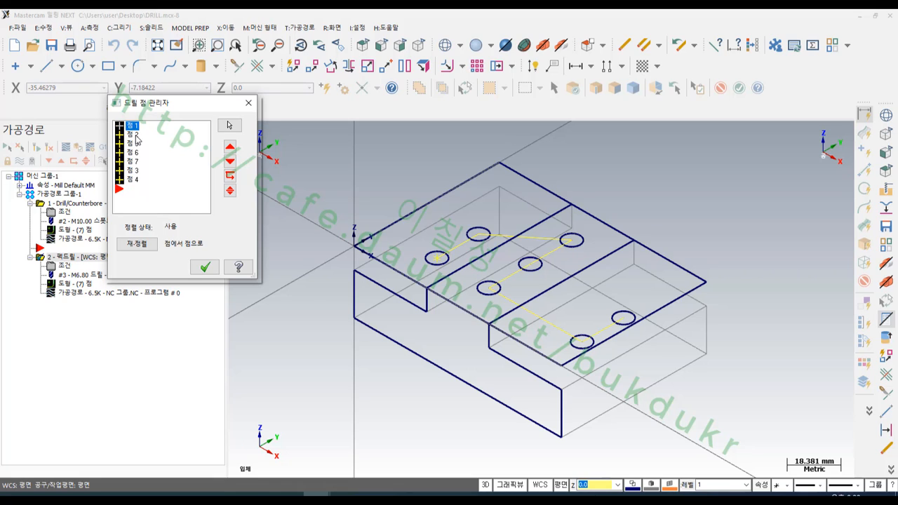
{"action": "left_click", "coordinate": [133, 135]}
{"action": "left_click", "coordinate": [134, 144]}
{"action": "right_click", "coordinate": [137, 148]}
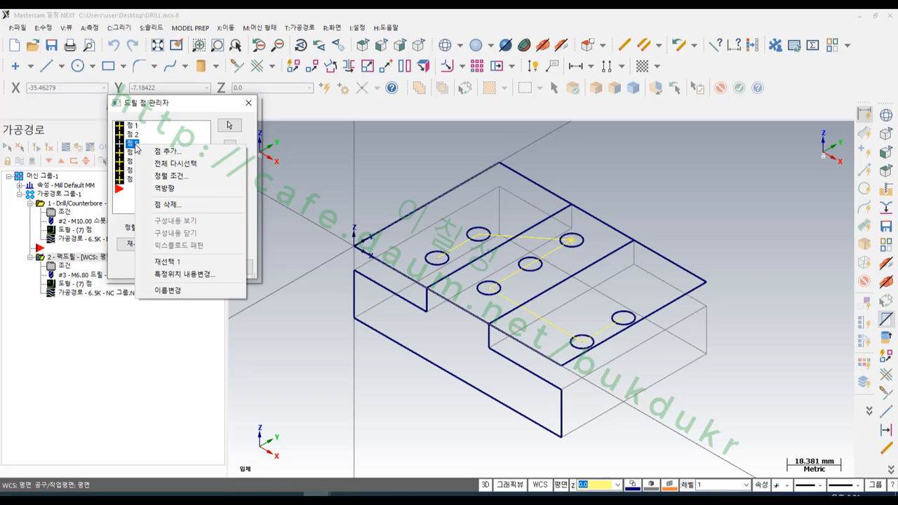
{"action": "left_click", "coordinate": [176, 275]}
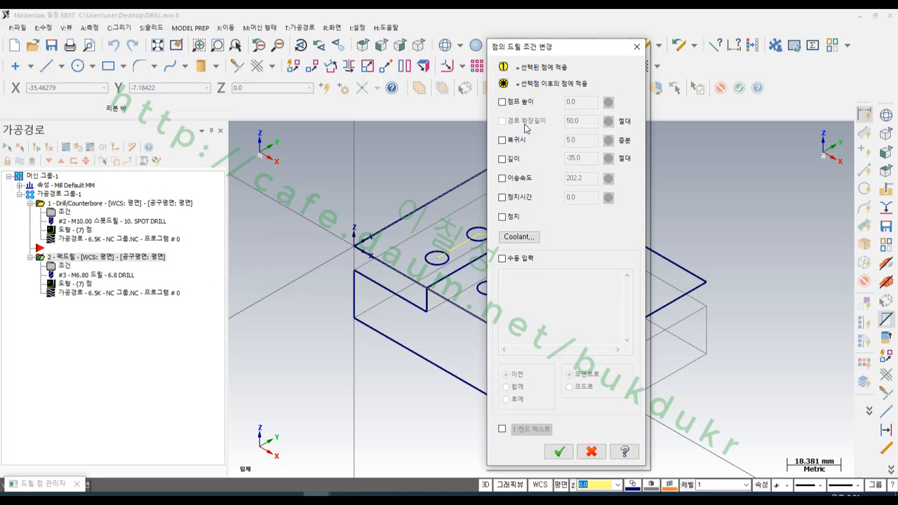
{"action": "left_click", "coordinate": [502, 160]}
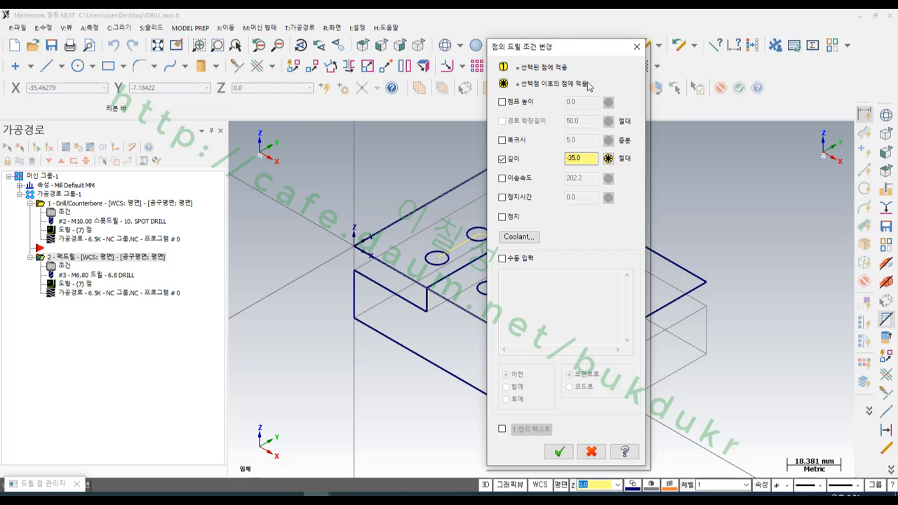
{"action": "left_click_drag", "start_coordinate": [591, 160], "coordinate": [543, 163]}
{"action": "type", "text": "-"}
{"action": "left_click", "coordinate": [560, 452]}
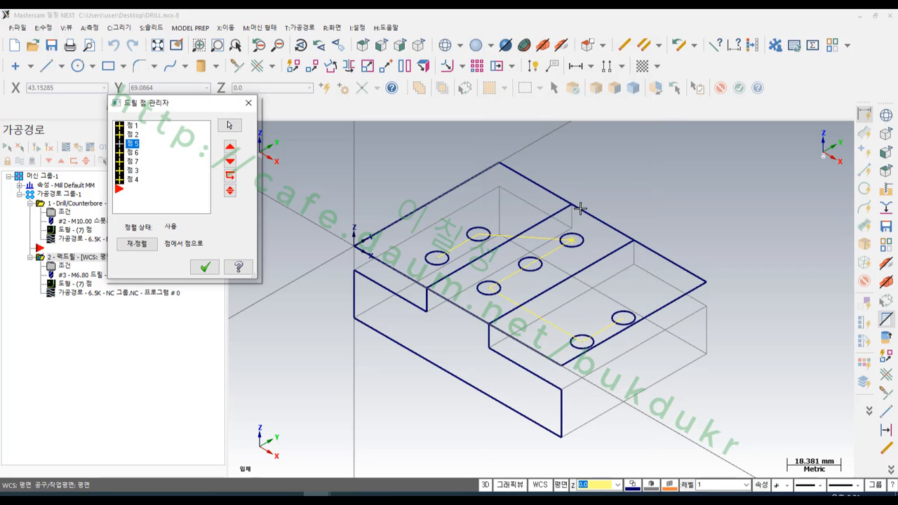
- Override the drilling depth with -35 from point 3 onward and accept the peck drill's edited point list
{"action": "left_click", "coordinate": [134, 172]}
{"action": "right_click", "coordinate": [134, 174]}
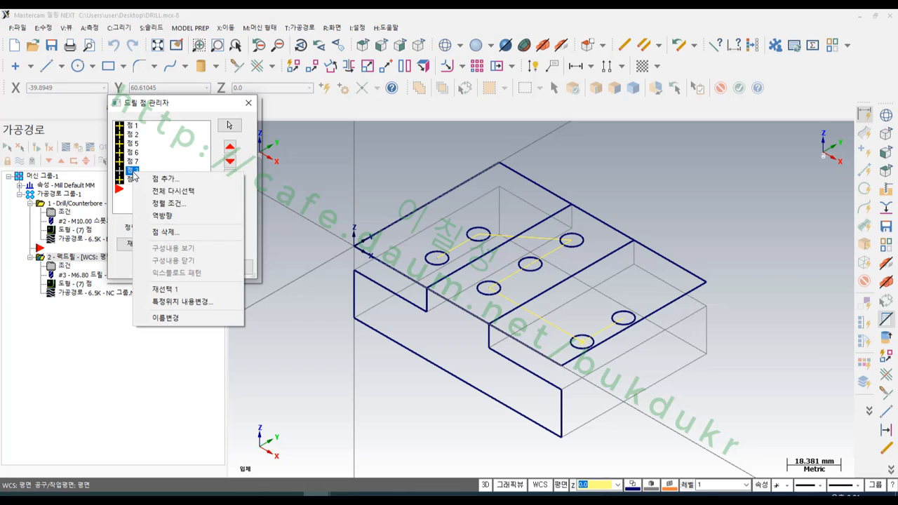
{"action": "left_click", "coordinate": [183, 304]}
{"action": "left_click", "coordinate": [502, 159]}
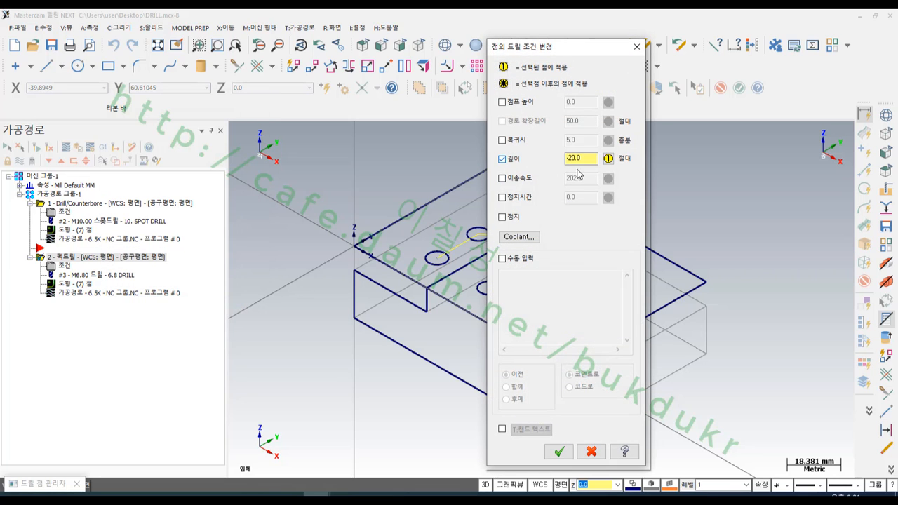
{"action": "left_click", "coordinate": [585, 158]}
{"action": "left_click", "coordinate": [607, 158]}
{"action": "type", "text": "-35"}
{"action": "left_click", "coordinate": [554, 452]}
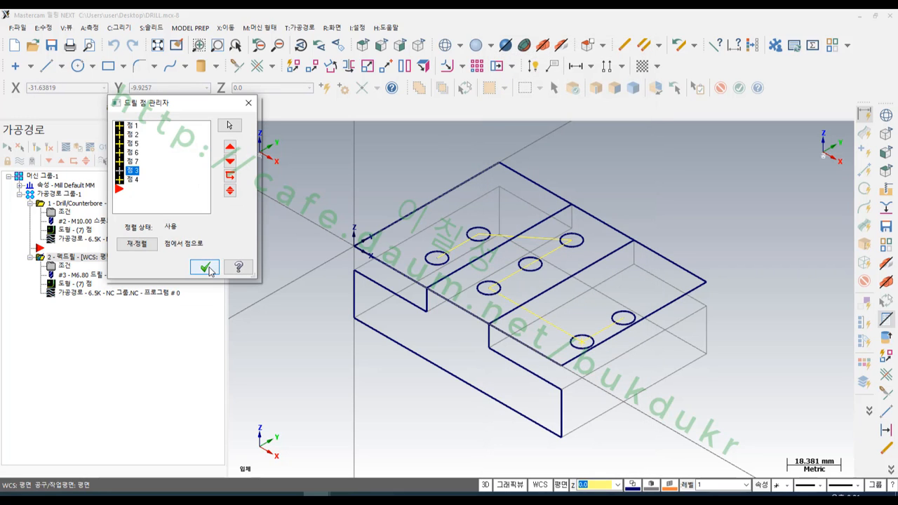
{"action": "left_click", "coordinate": [202, 267]}
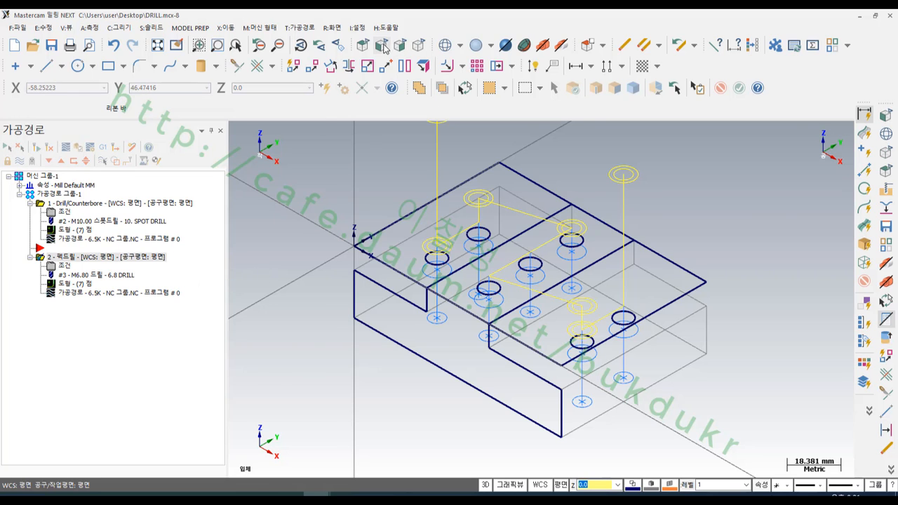
- Backplot the peck drill toolpath in the front view to check the depth of each row of holes
{"action": "left_click", "coordinate": [395, 47]}
{"action": "scroll", "coordinate": [384, 436], "scroll_direction": "up", "scroll_amount": 1}
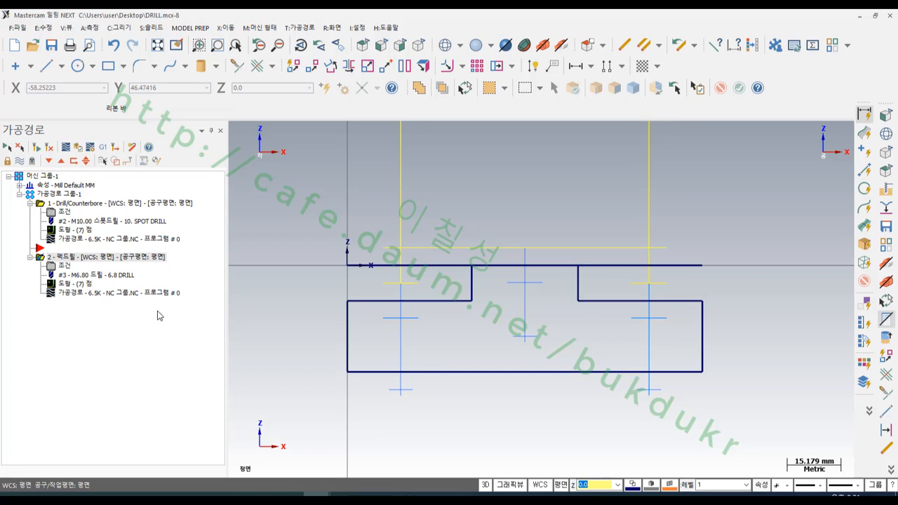
{"action": "left_click", "coordinate": [99, 294]}
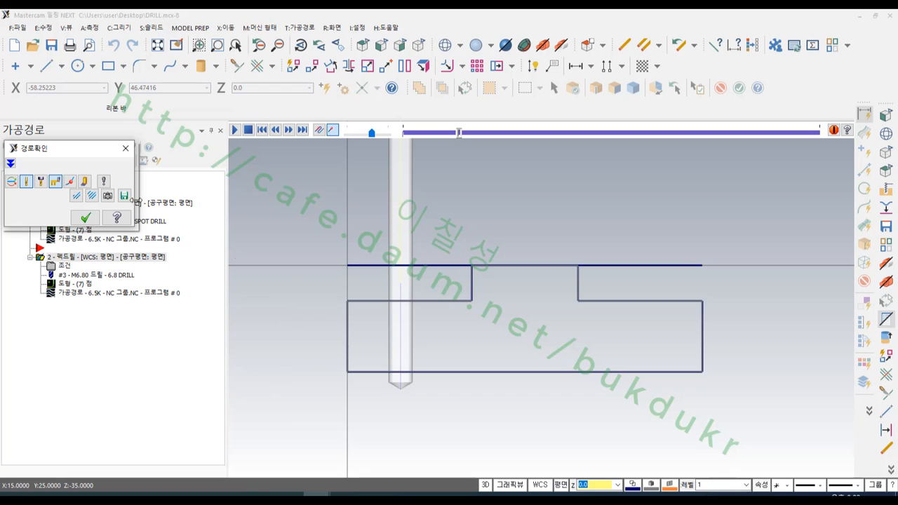
{"action": "left_click", "coordinate": [11, 163]}
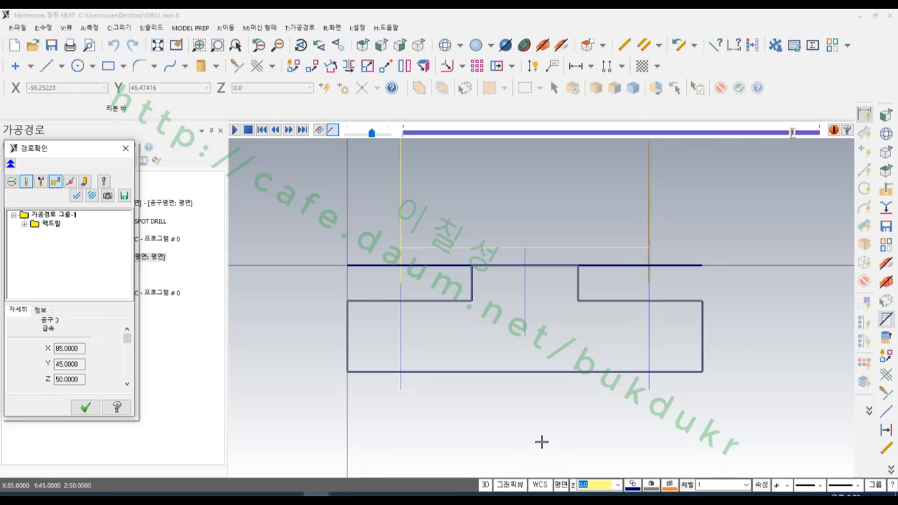
{"action": "scroll", "coordinate": [542, 441], "scroll_direction": "down", "scroll_amount": 2}
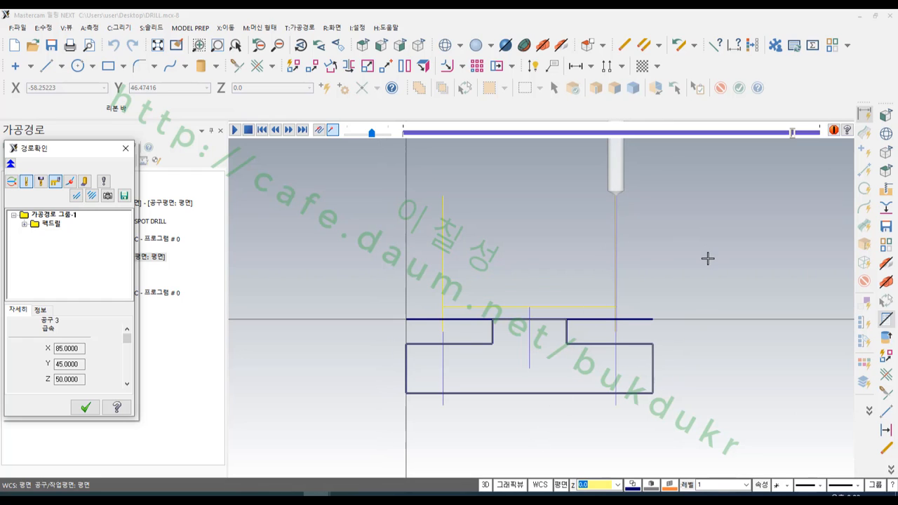
{"action": "left_click", "coordinate": [125, 148]}
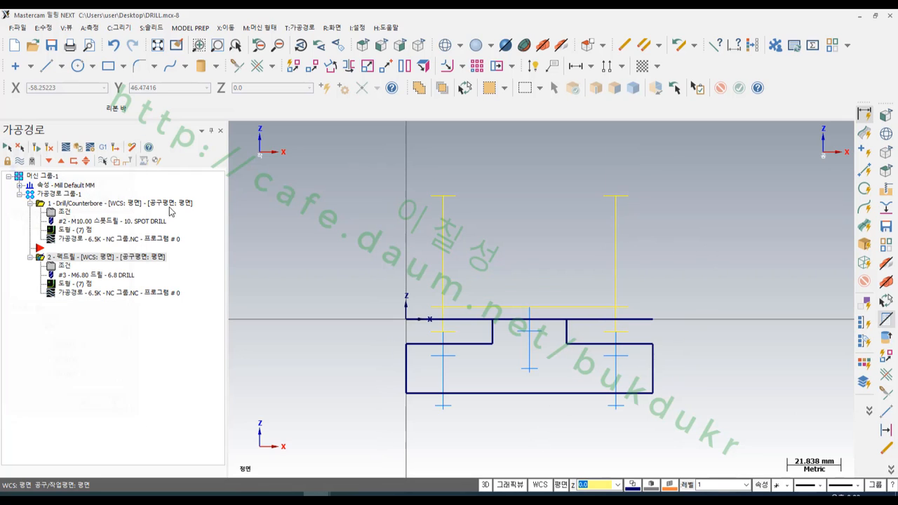
- Simulate both drilling operations together, examine the hole depths in the stock from the front, and close the simulation
{"action": "left_click", "coordinate": [60, 195]}
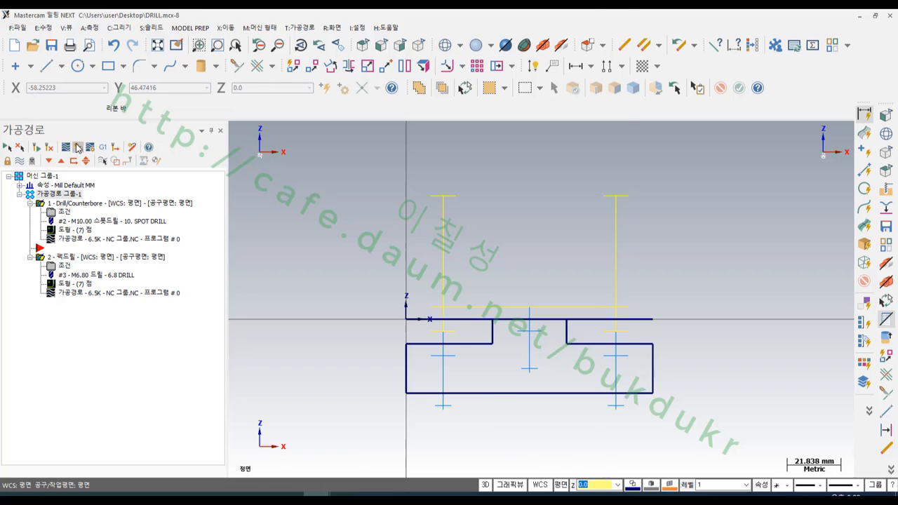
{"action": "left_click", "coordinate": [78, 148]}
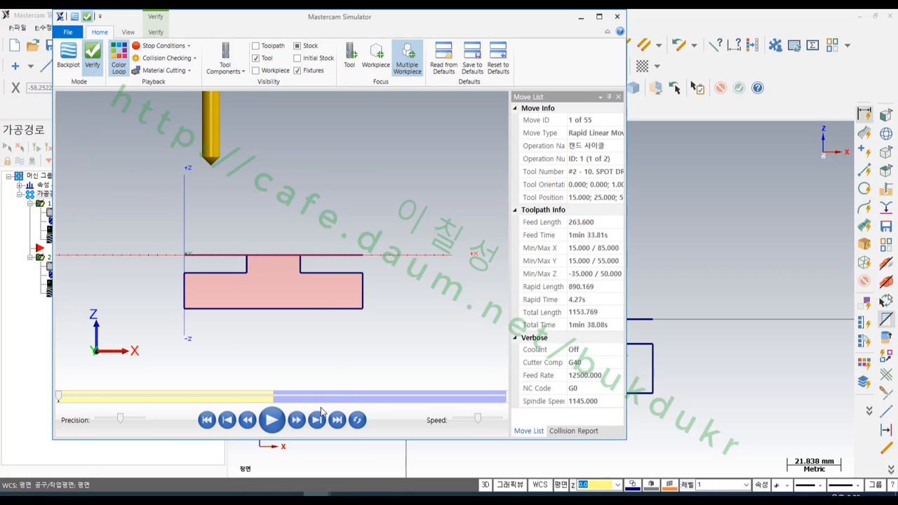
{"action": "left_click", "coordinate": [273, 421]}
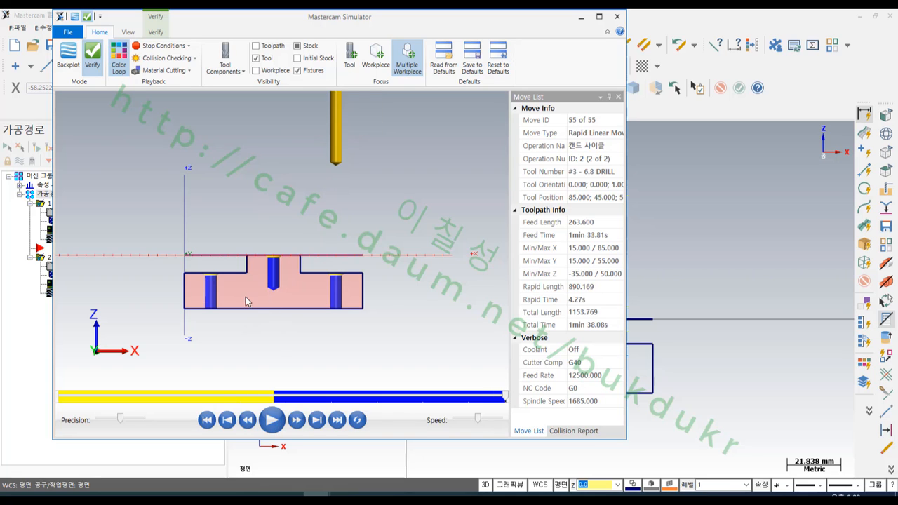
{"action": "scroll", "coordinate": [245, 296], "scroll_direction": "up", "scroll_amount": 5}
{"action": "scroll", "coordinate": [408, 343], "scroll_direction": "up", "scroll_amount": 1}
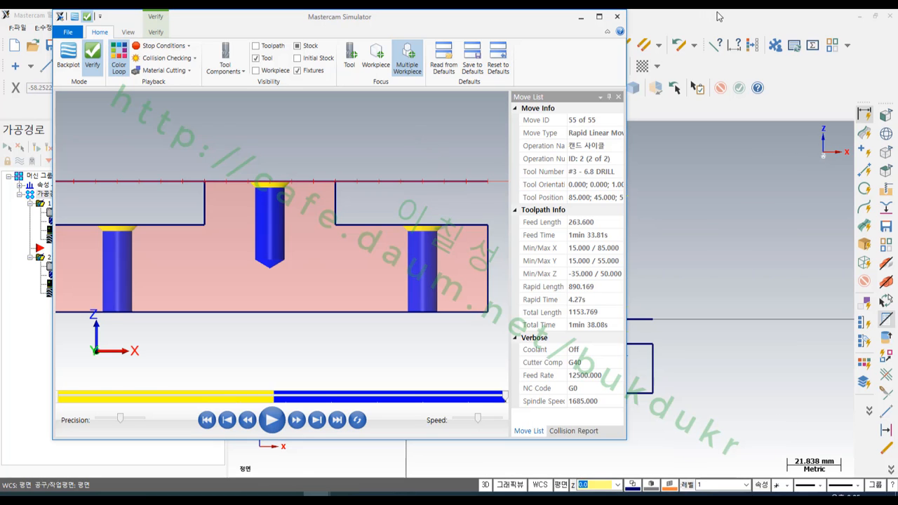
{"action": "left_click", "coordinate": [617, 16]}
- Place the insertion arrow after the peck drill operation and copy that operation behind it
{"action": "scroll", "coordinate": [597, 274], "scroll_direction": "up", "scroll_amount": 2}
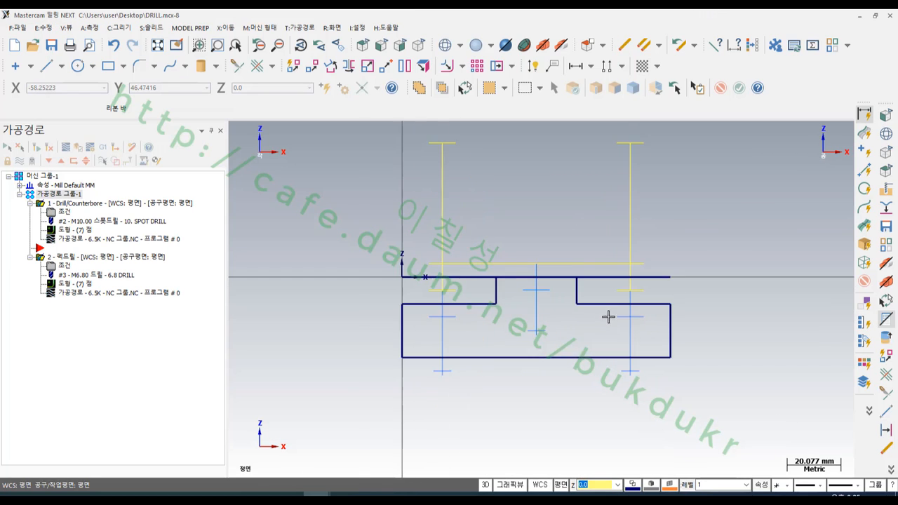
{"action": "scroll", "coordinate": [608, 317], "scroll_direction": "up", "scroll_amount": 2}
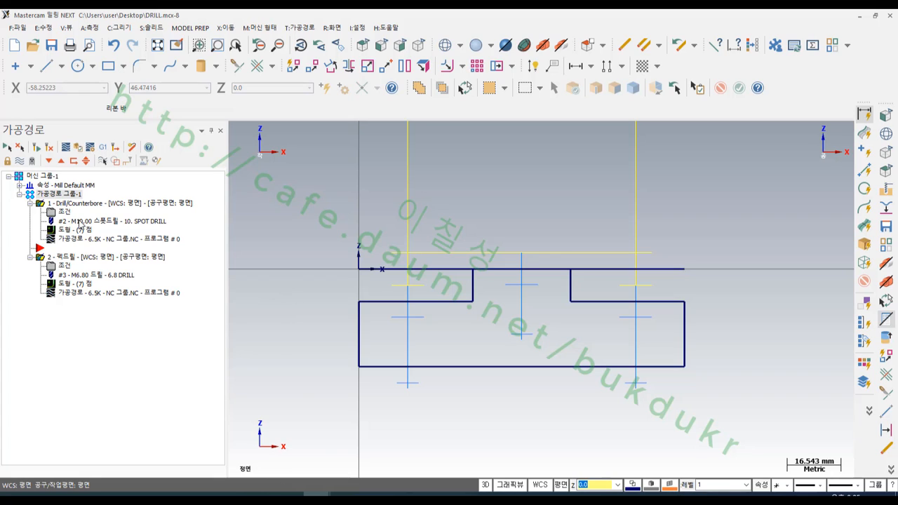
{"action": "left_click", "coordinate": [49, 160]}
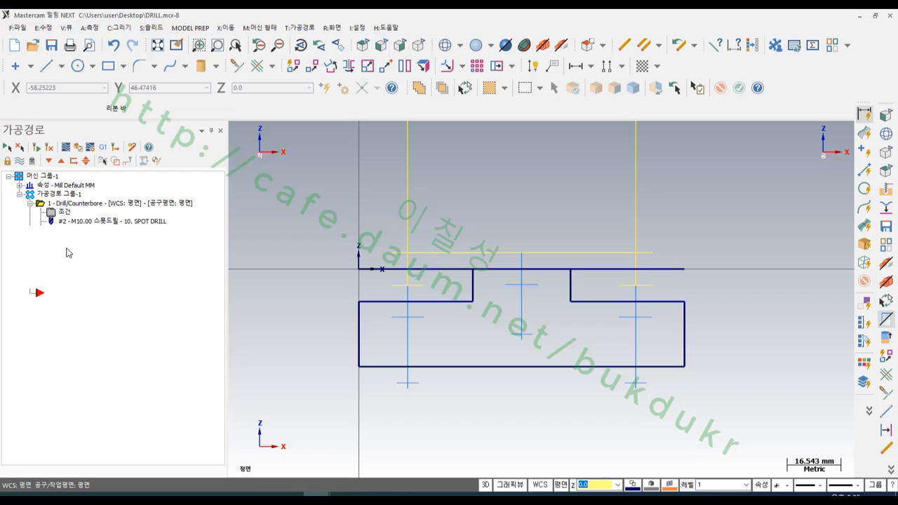
{"action": "right_click_drag", "start_coordinate": [75, 251], "coordinate": [78, 323]}
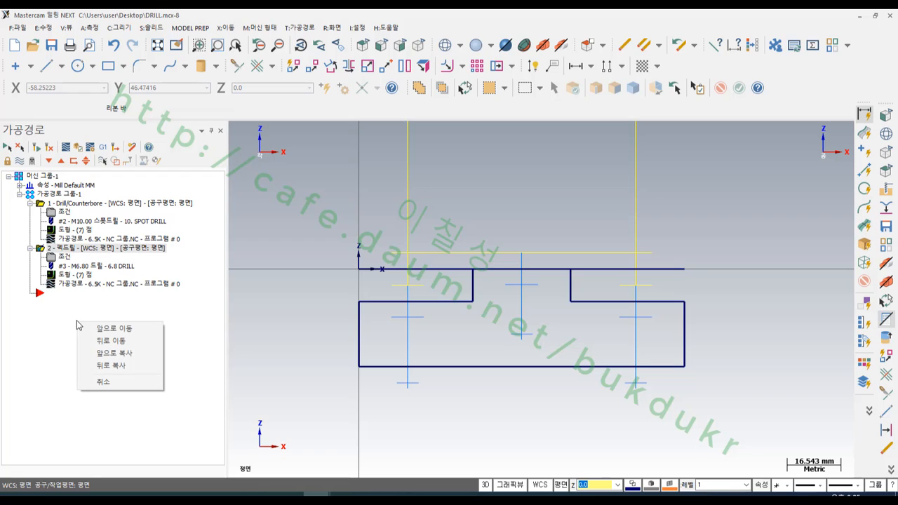
{"action": "left_click", "coordinate": [123, 369]}
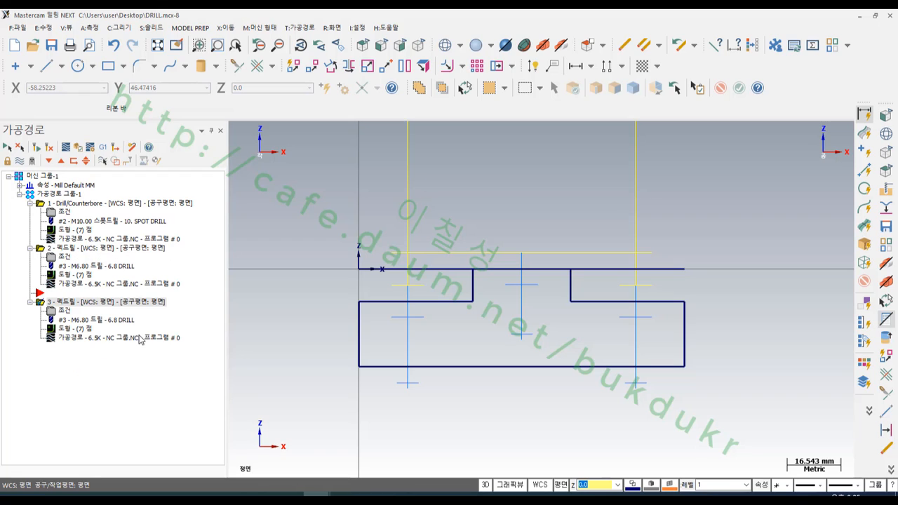
- Filter the tool library for right-hand taps and assign the 8.00-1.25 TAP RH tool to the copied operation
{"action": "left_click", "coordinate": [62, 313]}
{"action": "left_click", "coordinate": [79, 93]}
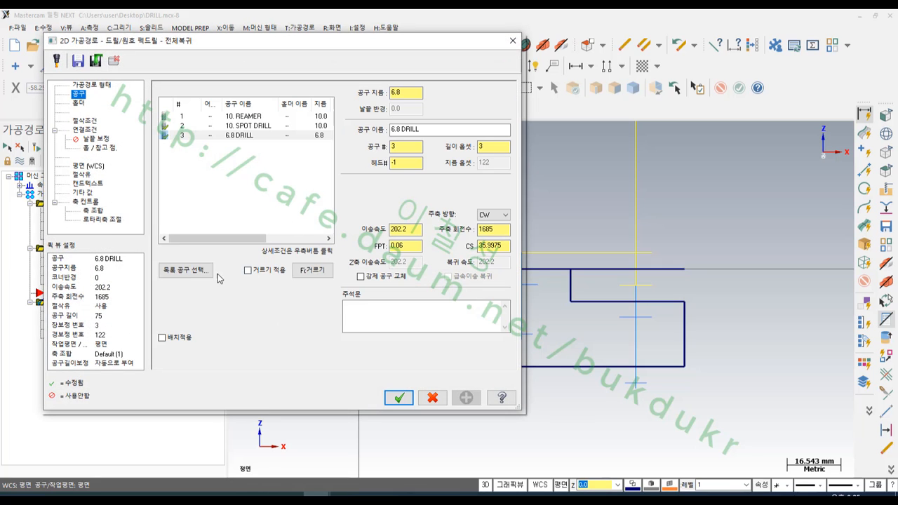
{"action": "left_click", "coordinate": [185, 270]}
{"action": "left_click", "coordinate": [746, 148]}
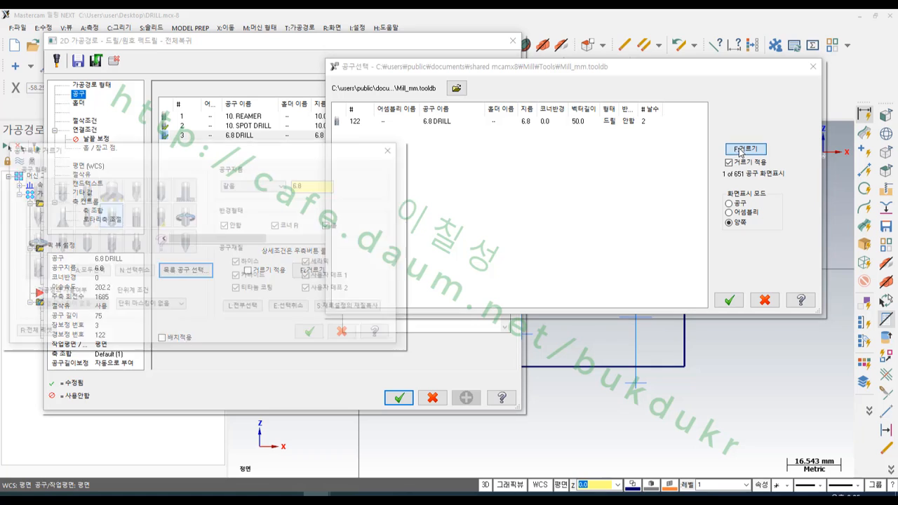
{"action": "left_click", "coordinate": [139, 279]}
{"action": "left_click", "coordinate": [185, 216]}
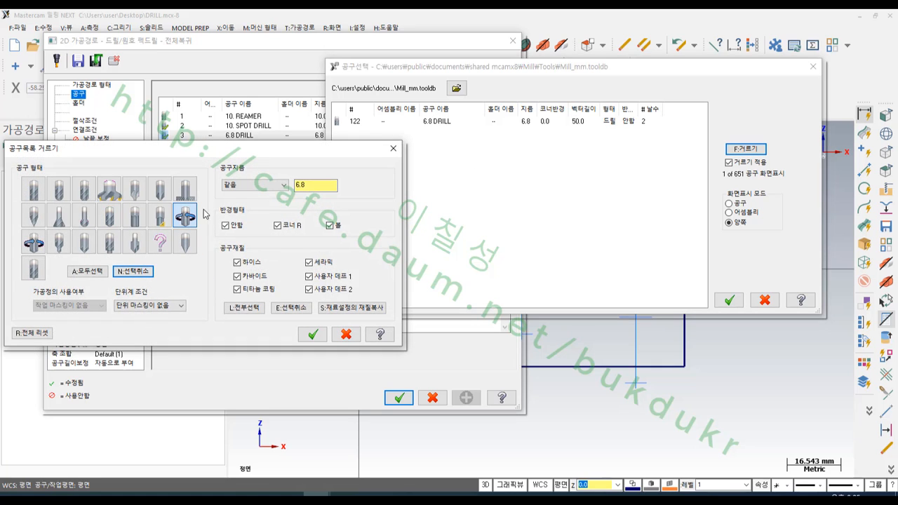
{"action": "double_click", "coordinate": [303, 185]}
{"action": "key", "text": "BackSpace"}
{"action": "left_click", "coordinate": [313, 334]}
{"action": "double_click", "coordinate": [436, 124]}
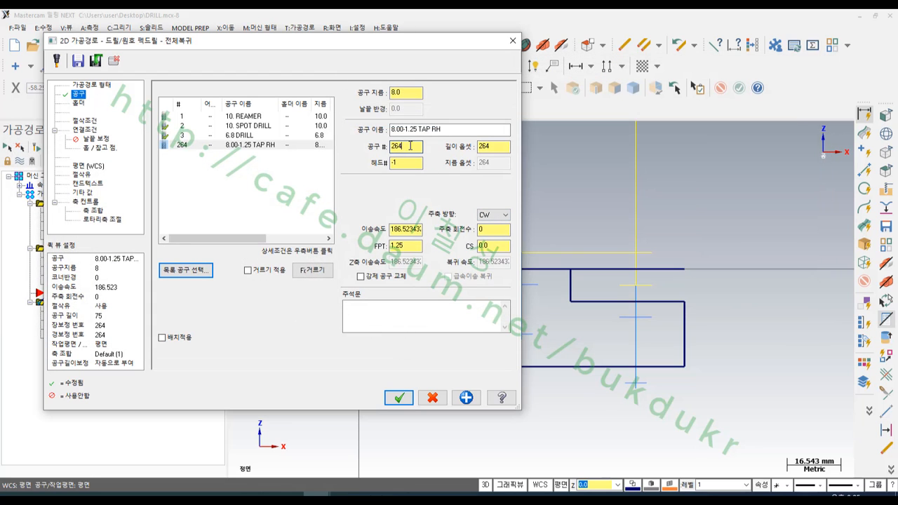
- Set the tap's tool number and length offset to 4
{"action": "left_click_drag", "start_coordinate": [410, 146], "coordinate": [372, 145]}
{"action": "type", "text": "4"}
{"action": "key", "text": "Tab"}
{"action": "type", "text": "4"}
- Calculate the tap's cutting data from a cutting speed of 6, rounding the spindle speed to 240
{"action": "left_click", "coordinate": [400, 229]}
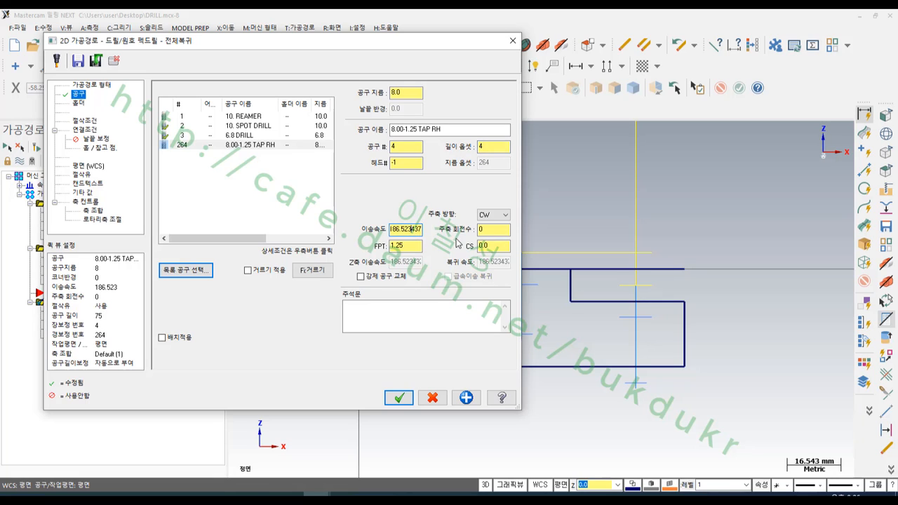
{"action": "left_click_drag", "start_coordinate": [497, 246], "coordinate": [458, 248]}
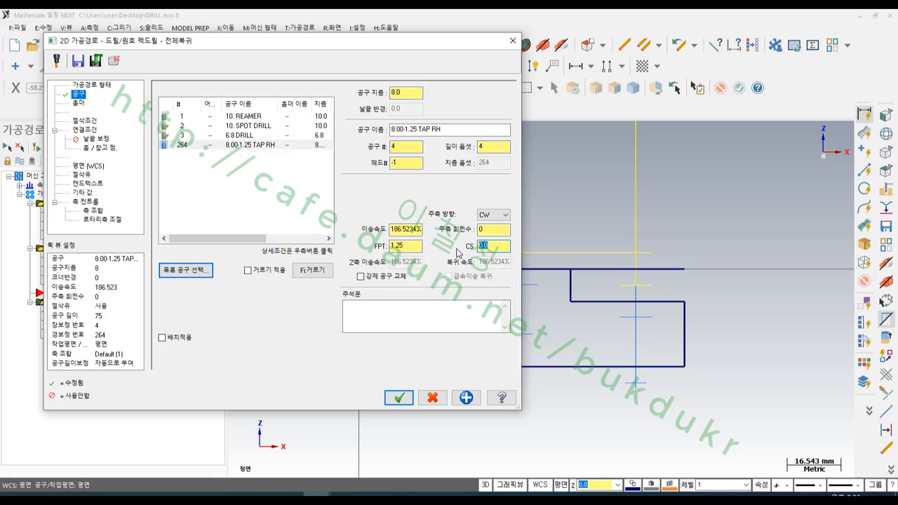
{"action": "type", "text": "8"}
{"action": "key", "text": "Return"}
{"action": "left_click", "coordinate": [492, 231]}
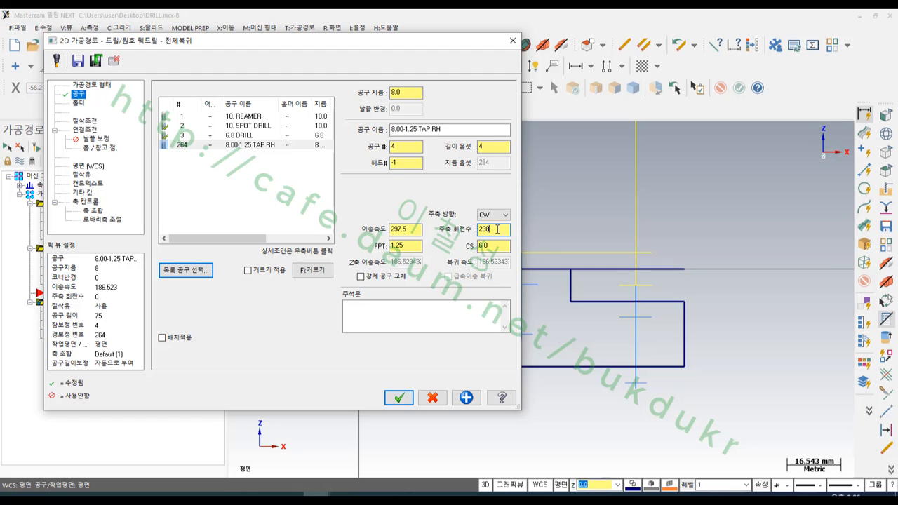
{"action": "double_click", "coordinate": [497, 230]}
{"action": "type", "text": "240"}
{"action": "key", "text": "Return"}
{"action": "left_click", "coordinate": [415, 231]}
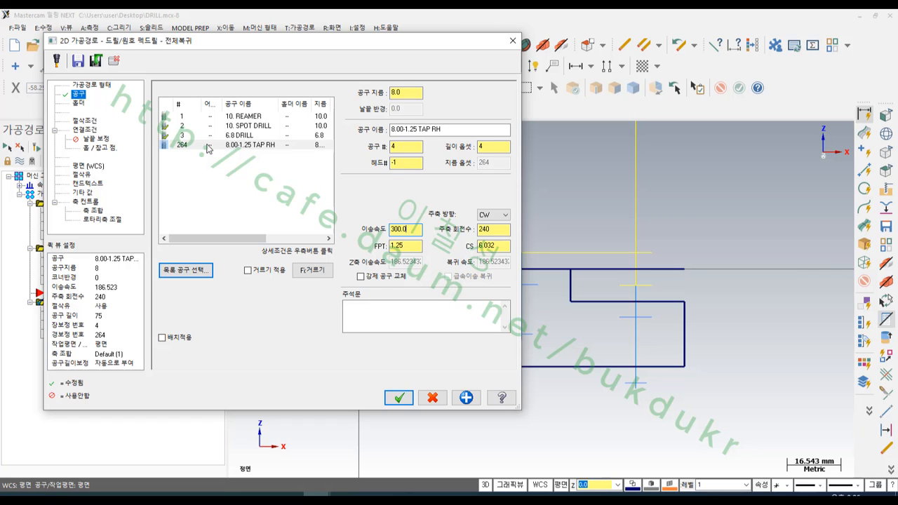
- Store a feed rate of 300 and a spindle speed of 240 in the 8.00-1.25 TAP RH tool definition
{"action": "double_click", "coordinate": [208, 145]}
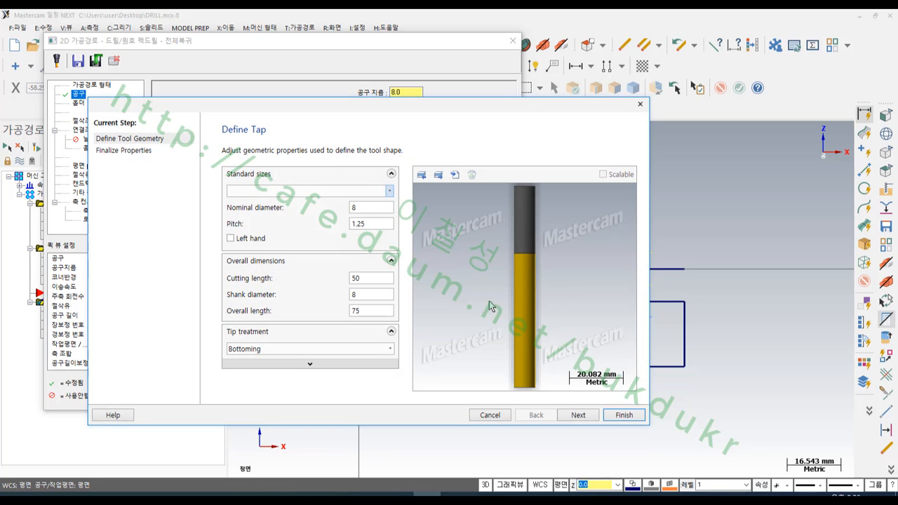
{"action": "left_click", "coordinate": [579, 415]}
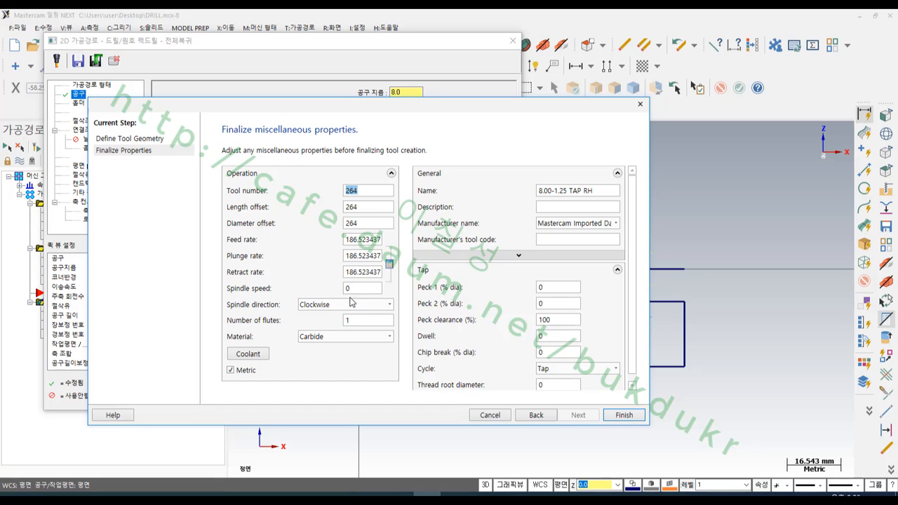
{"action": "double_click", "coordinate": [368, 240]}
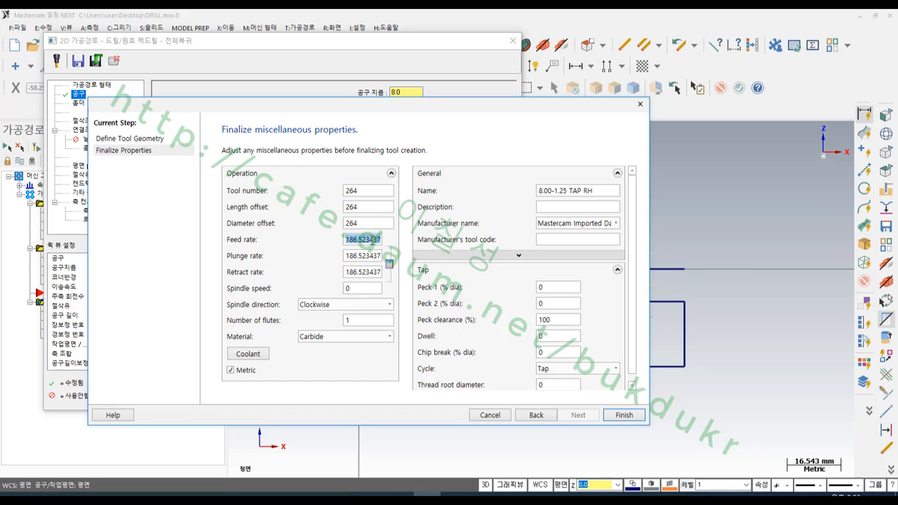
{"action": "type", "text": "300"}
{"action": "double_click", "coordinate": [363, 286]}
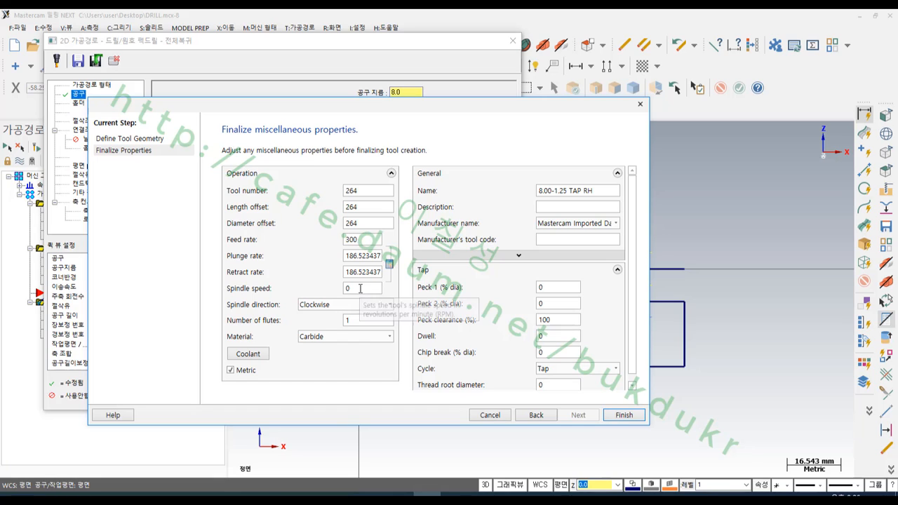
{"action": "type", "text": "240"}
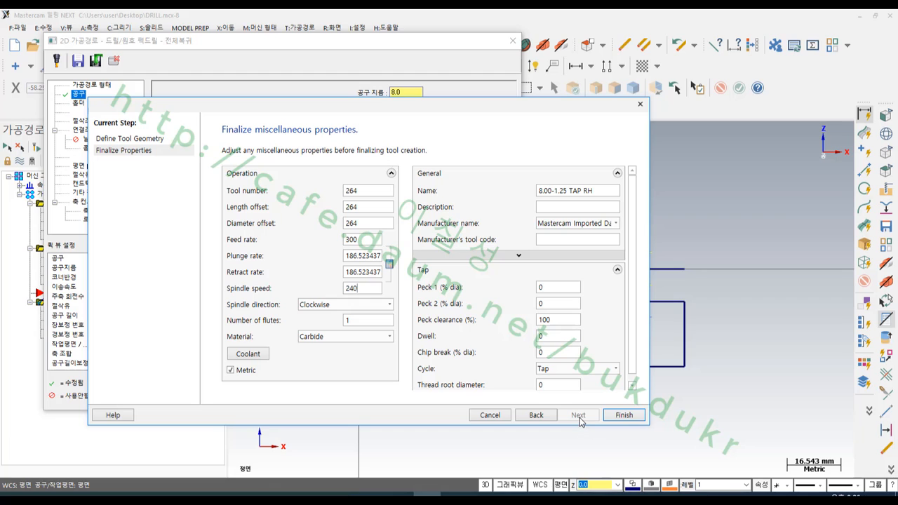
{"action": "left_click", "coordinate": [622, 415]}
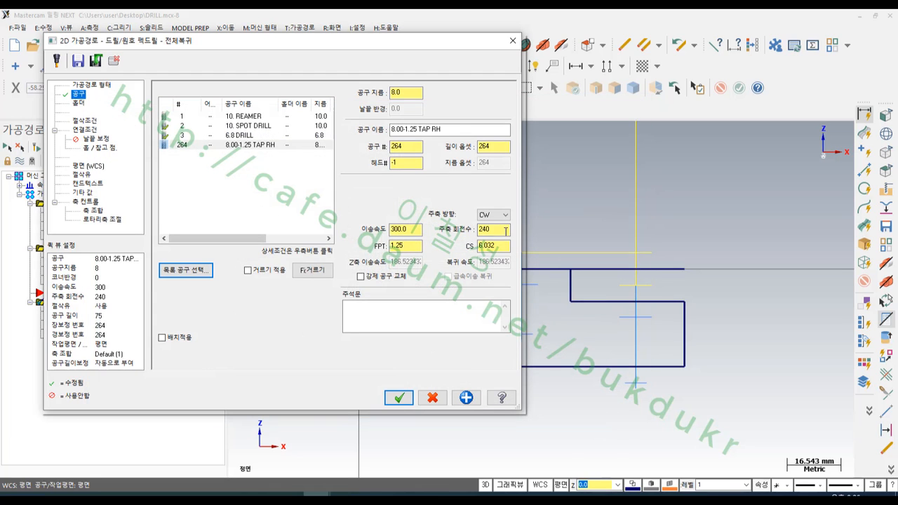
- Re-enter 4 as the tool number and length offset for the copied operation
{"action": "left_click", "coordinate": [503, 231]}
{"action": "left_click", "coordinate": [412, 231]}
{"action": "left_click_drag", "start_coordinate": [411, 149], "coordinate": [375, 153]}
{"action": "type", "text": "4"}
{"action": "double_click", "coordinate": [480, 146]}
{"action": "type", "text": "4"}
- Change the operation's drill cycle to Rigid Tapping Cycle, check its linking depths and accept the toolpath parameters
{"action": "left_click", "coordinate": [85, 121]}
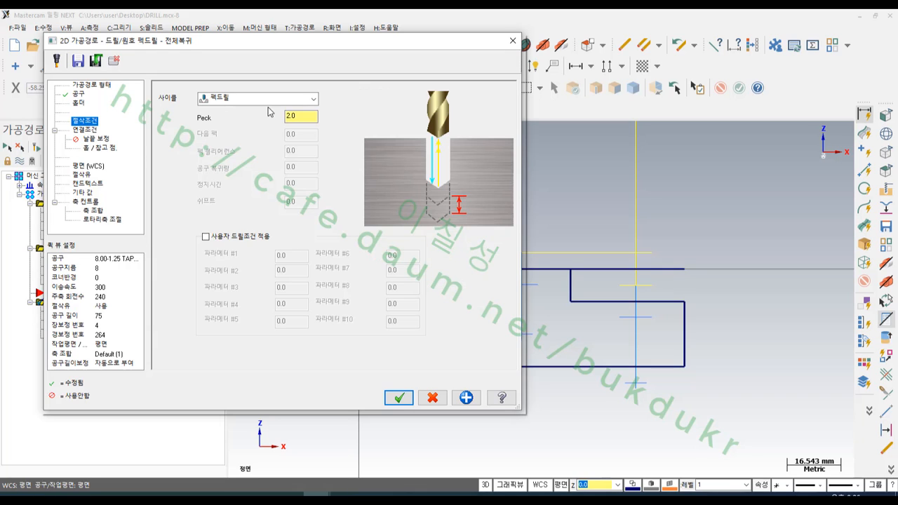
{"action": "left_click", "coordinate": [253, 100]}
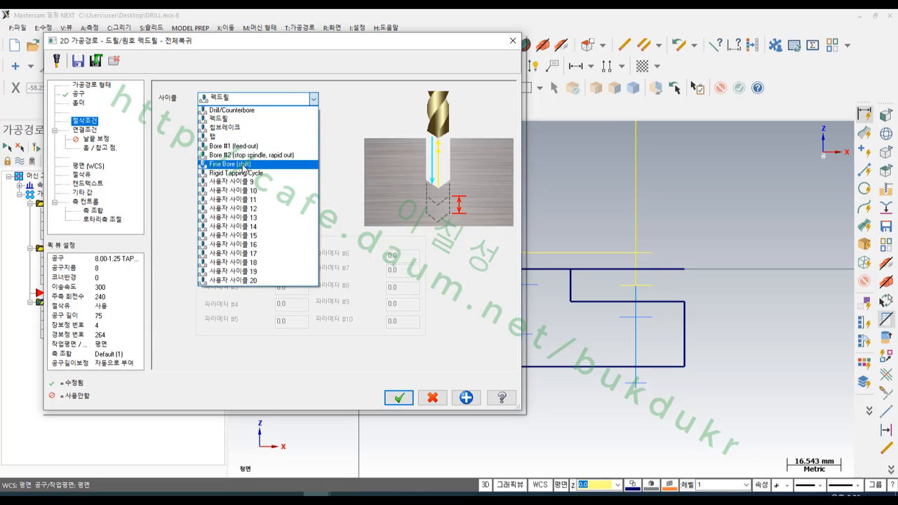
{"action": "left_click", "coordinate": [242, 172]}
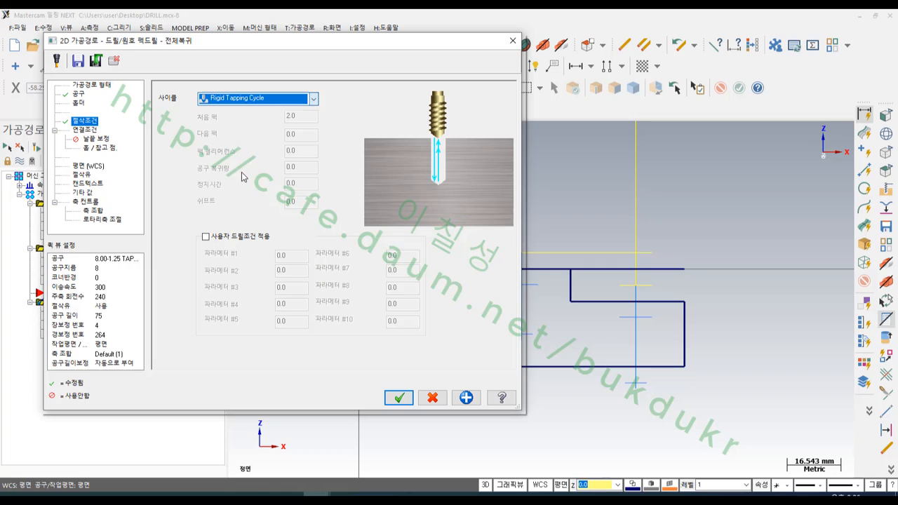
{"action": "left_click", "coordinate": [94, 132]}
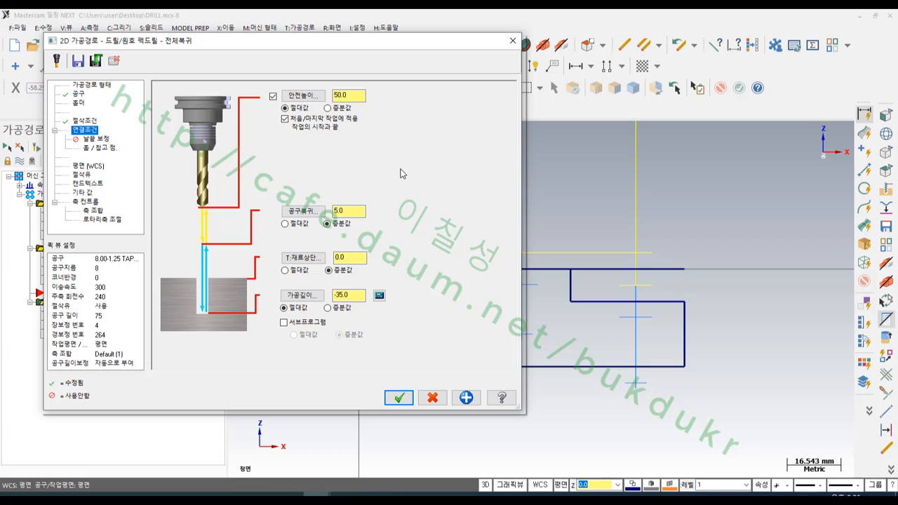
{"action": "left_click", "coordinate": [399, 398]}
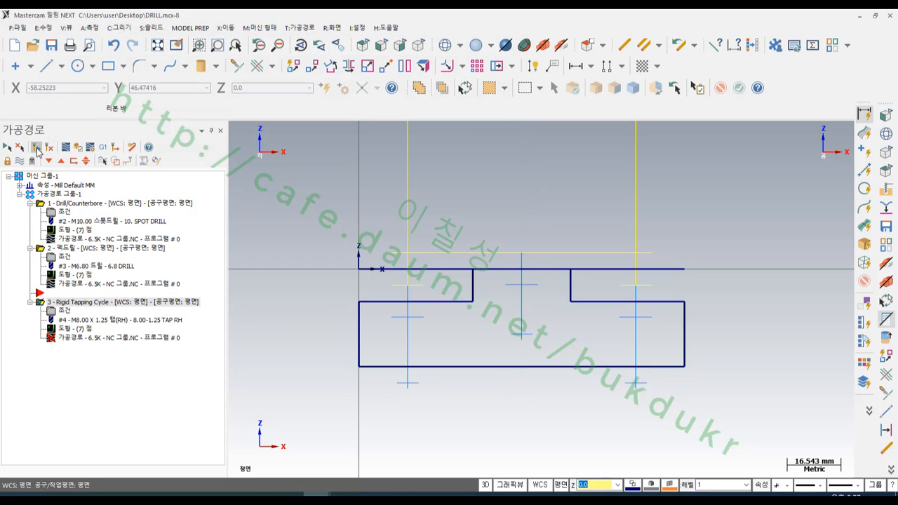
- Regenerate the tapping operation and run a verify simulation of all three operations
{"action": "left_click", "coordinate": [37, 147]}
{"action": "left_click", "coordinate": [70, 204]}
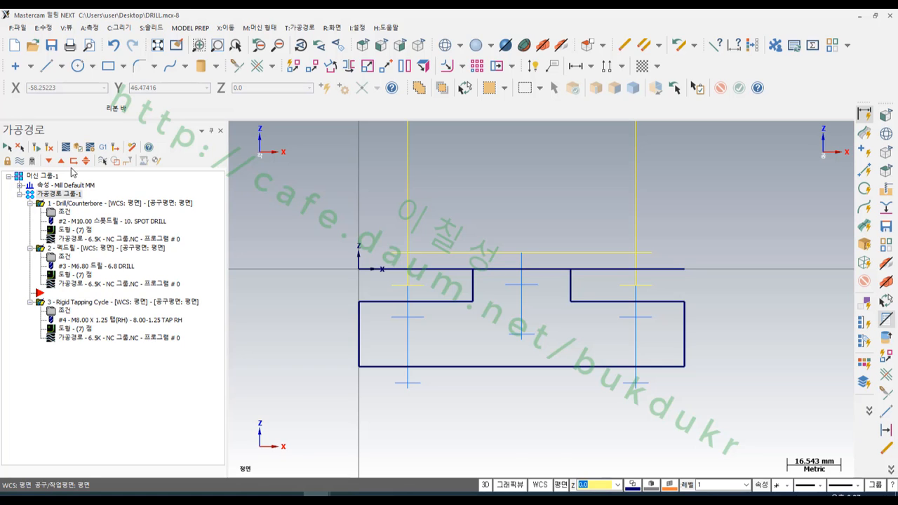
{"action": "left_click", "coordinate": [78, 146]}
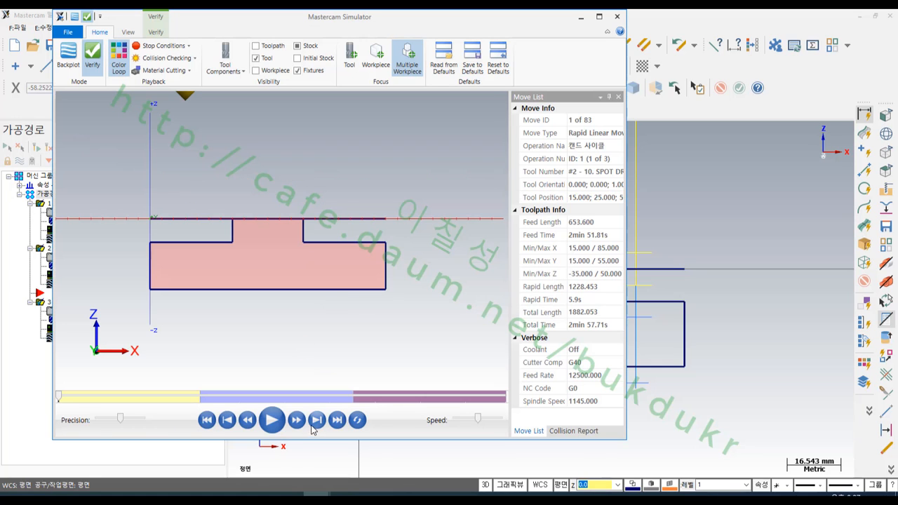
{"action": "left_click", "coordinate": [272, 420]}
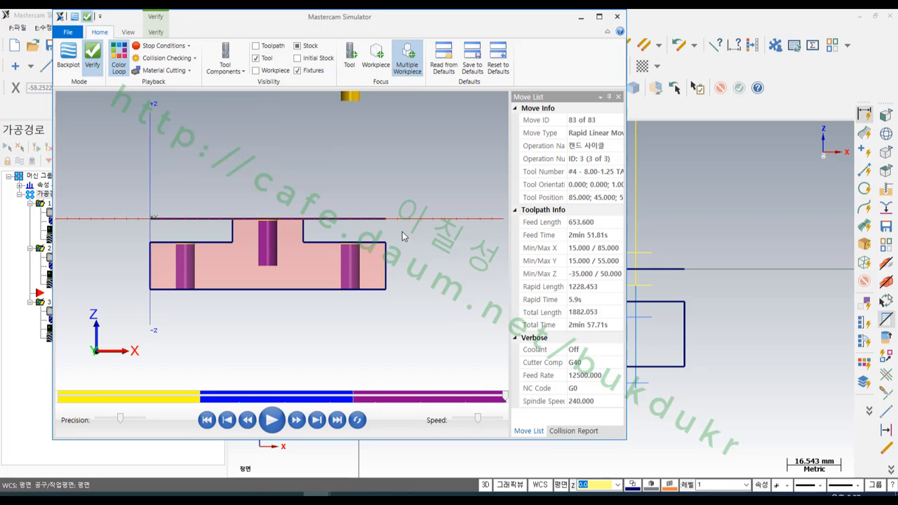
{"action": "scroll", "coordinate": [218, 270], "scroll_direction": "up", "scroll_amount": 2}
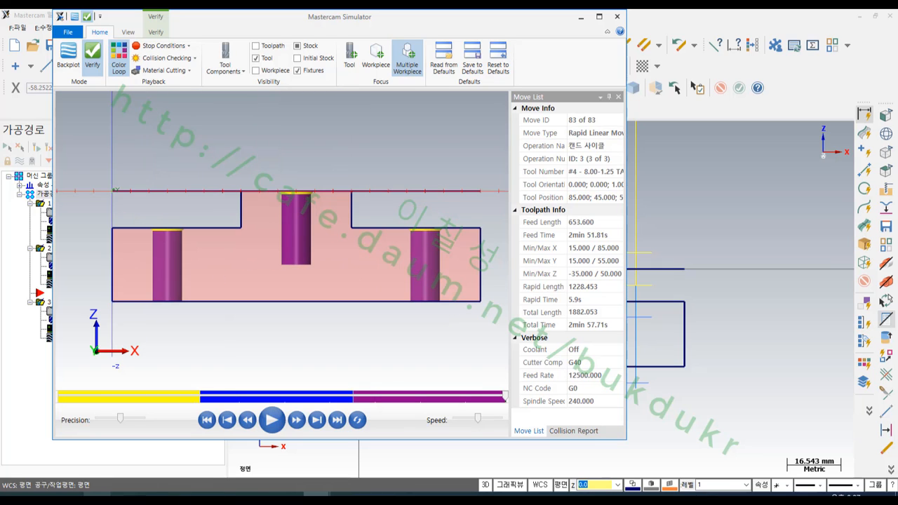
{"action": "mouse_move", "coordinate": [180, 307]}
{"action": "left_mouse_down"}
{"action": "mouse_move", "coordinate": [150, 309]}
{"action": "mouse_move", "coordinate": [182, 295]}
{"action": "left_mouse_up"}
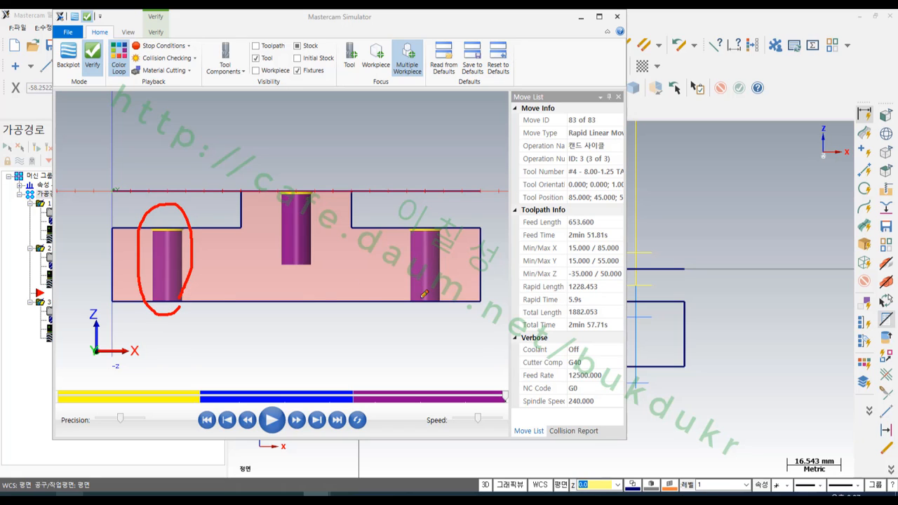
{"action": "mouse_move", "coordinate": [446, 326]}
{"action": "left_mouse_down"}
{"action": "mouse_move", "coordinate": [397, 251]}
{"action": "mouse_move", "coordinate": [463, 307]}
{"action": "mouse_move", "coordinate": [457, 322]}
{"action": "left_mouse_up"}
{"action": "mouse_move", "coordinate": [323, 278]}
{"action": "left_mouse_down"}
{"action": "mouse_move", "coordinate": [261, 236]}
{"action": "mouse_move", "coordinate": [327, 225]}
{"action": "mouse_move", "coordinate": [324, 285]}
{"action": "left_mouse_up"}
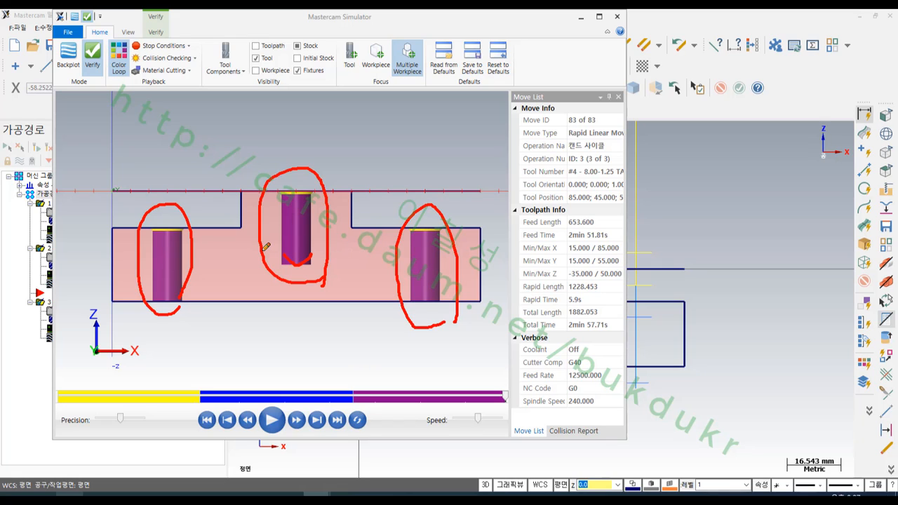
{"action": "mouse_move", "coordinate": [270, 248]}
{"action": "left_mouse_down"}
{"action": "mouse_move", "coordinate": [352, 247]}
{"action": "mouse_move", "coordinate": [338, 270]}
{"action": "mouse_move", "coordinate": [345, 298]}
{"action": "mouse_move", "coordinate": [380, 296]}
{"action": "left_mouse_up"}
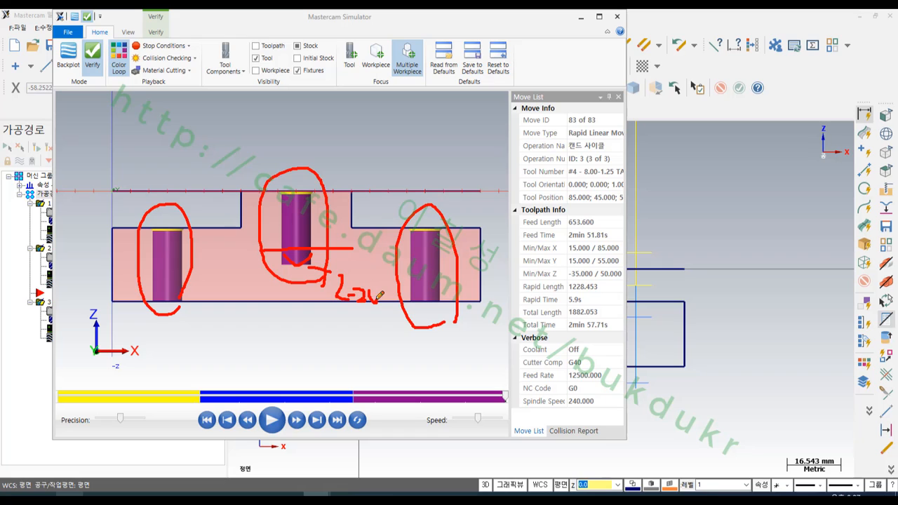
{"action": "mouse_move", "coordinate": [341, 222]}
{"action": "left_mouse_down"}
{"action": "mouse_move", "coordinate": [351, 240]}
{"action": "mouse_move", "coordinate": [379, 226]}
{"action": "mouse_move", "coordinate": [373, 242]}
{"action": "mouse_move", "coordinate": [386, 217]}
{"action": "mouse_move", "coordinate": [366, 250]}
{"action": "mouse_move", "coordinate": [397, 235]}
{"action": "mouse_move", "coordinate": [377, 247]}
{"action": "left_mouse_up"}
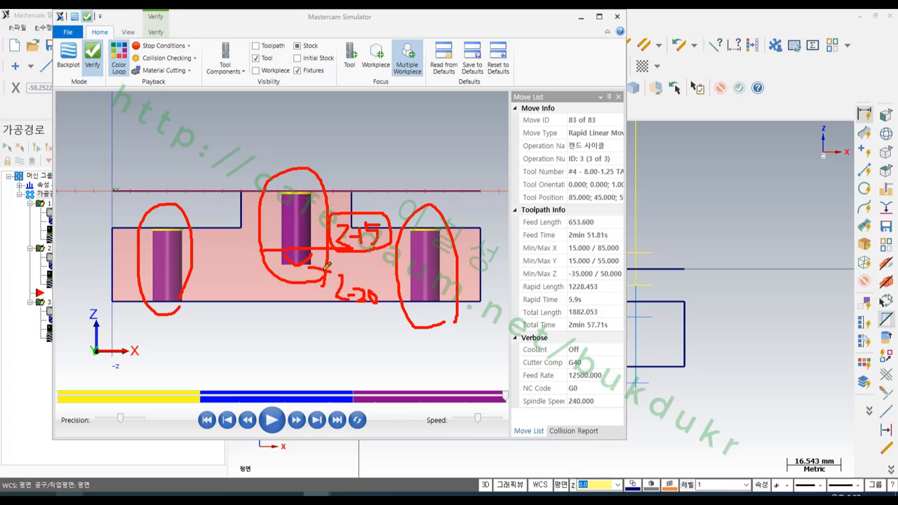
{"action": "right_click", "coordinate": [423, 149]}
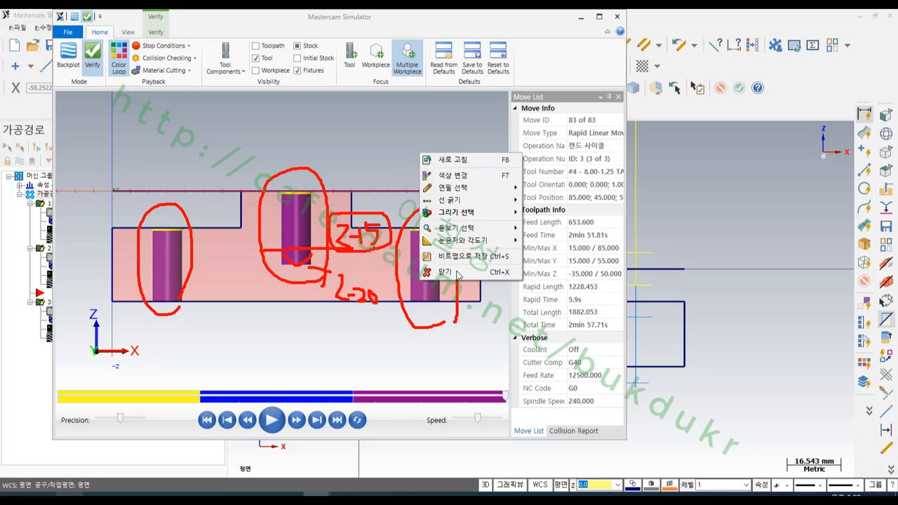
{"action": "left_click", "coordinate": [449, 274]}
- Close the simulation and set the tapping depth to -15 from drill point 5 onward
{"action": "left_click", "coordinate": [619, 17]}
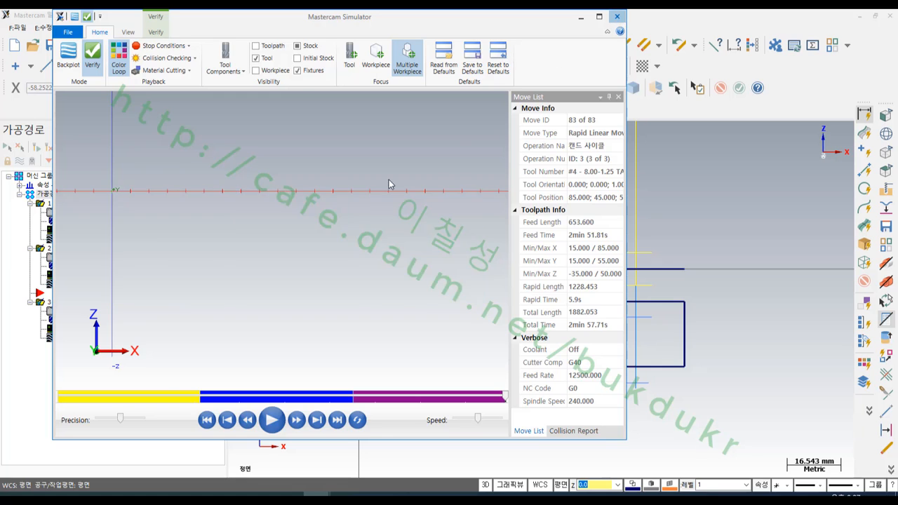
{"action": "left_click", "coordinate": [74, 330]}
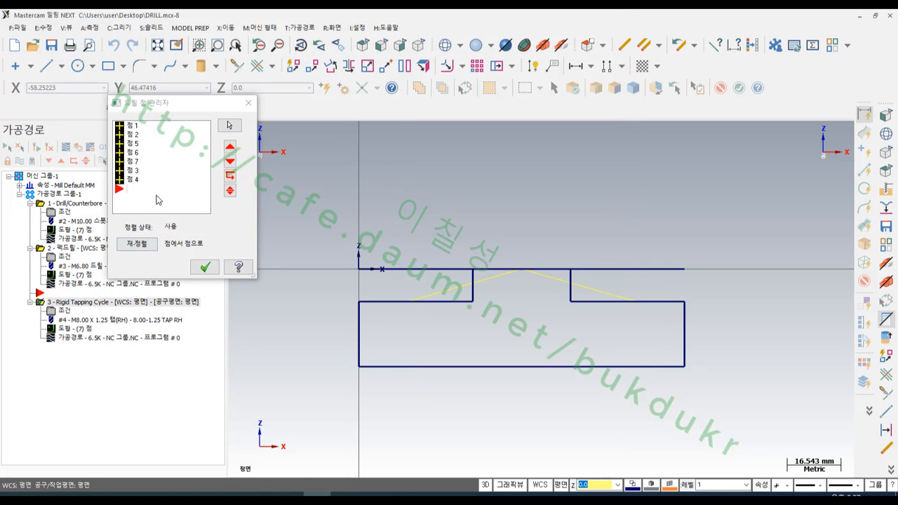
{"action": "left_click", "coordinate": [137, 144]}
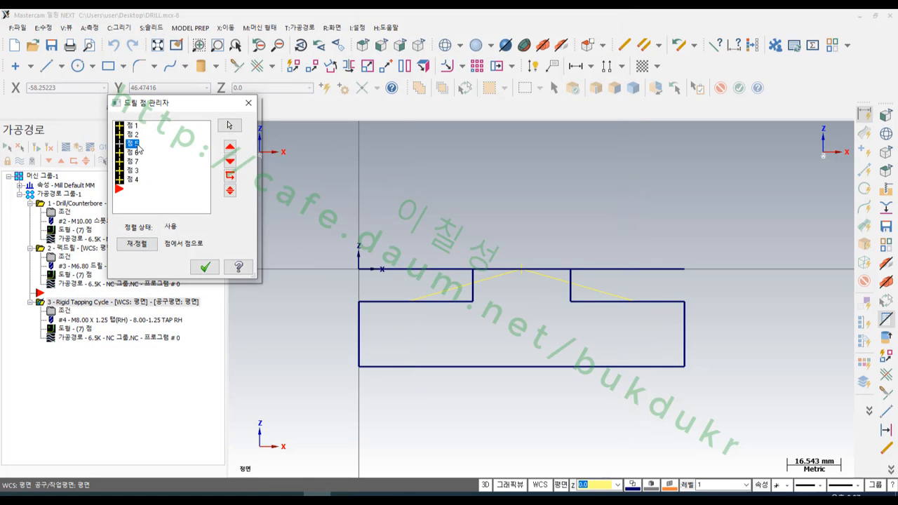
{"action": "right_click", "coordinate": [138, 149]}
{"action": "left_click", "coordinate": [225, 272]}
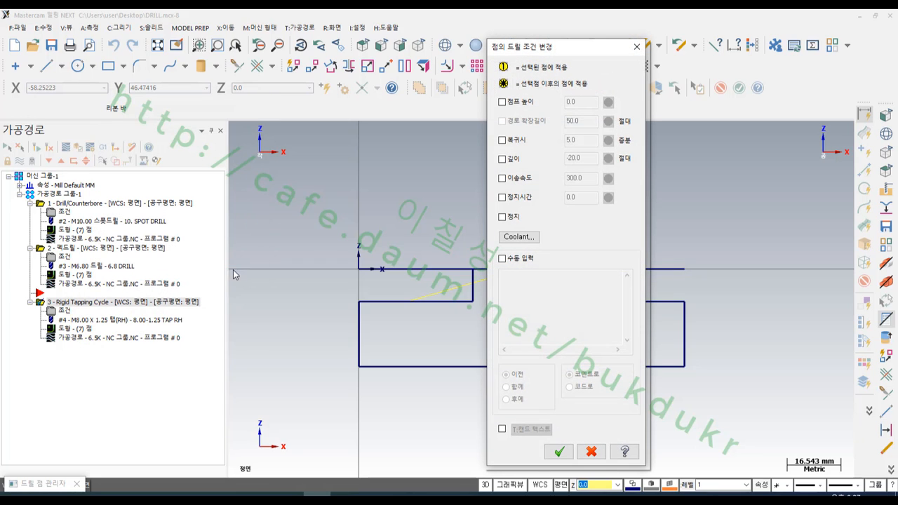
{"action": "left_click", "coordinate": [510, 164]}
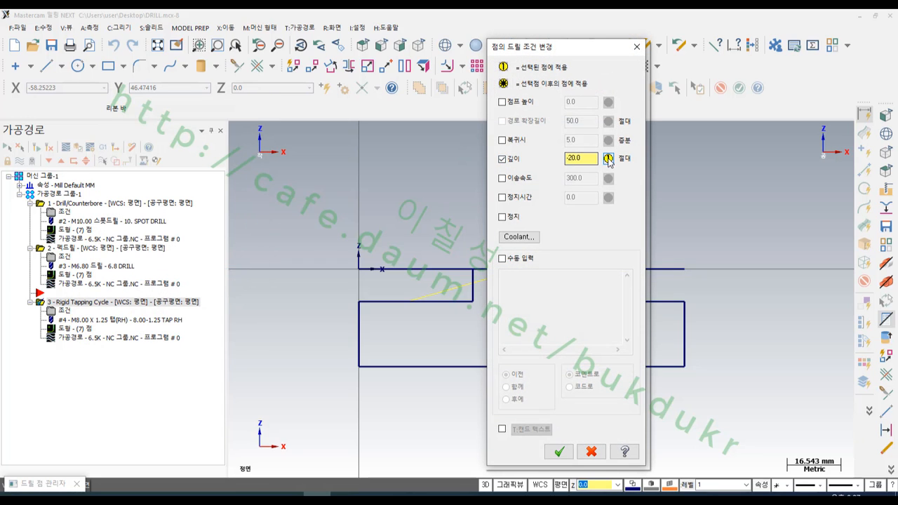
{"action": "key", "text": "BackSpace"}
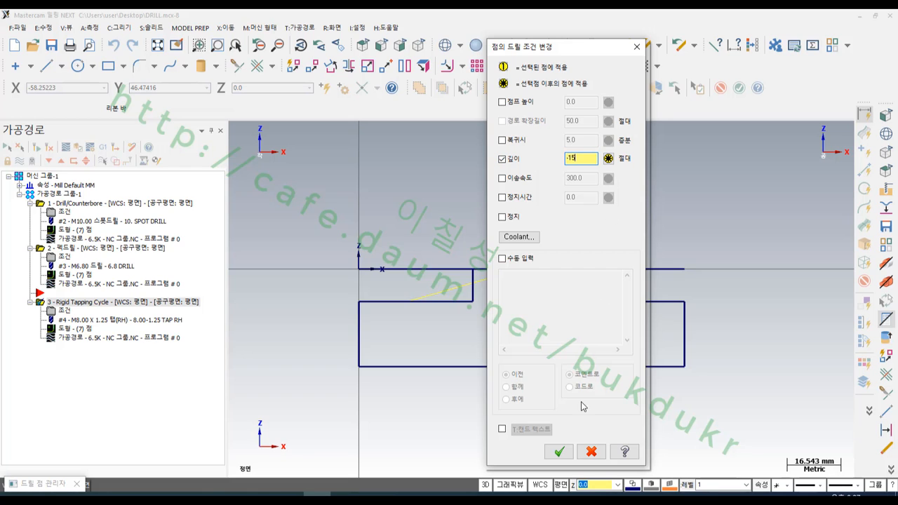
{"action": "left_click", "coordinate": [560, 452]}
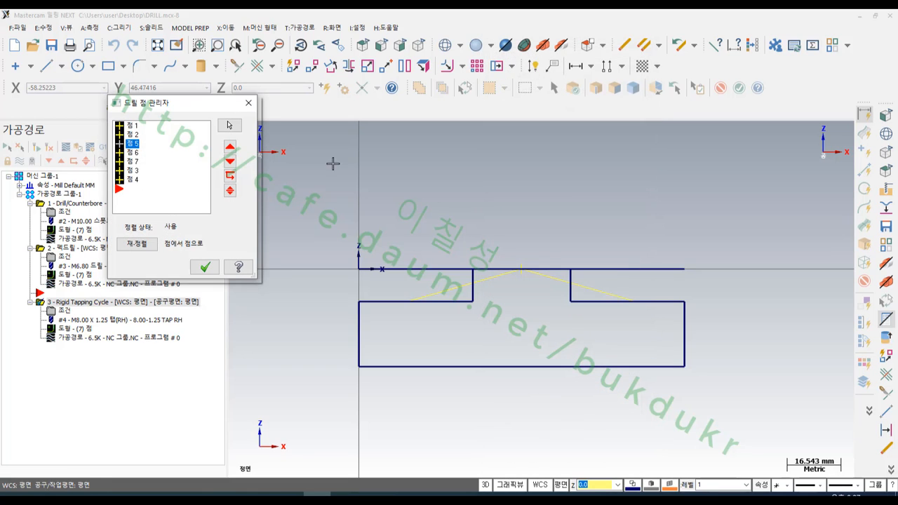
- Set the tapping depth back to -35 from drill point 3 onward and accept the drill point list
{"action": "left_click", "coordinate": [135, 170]}
{"action": "right_click", "coordinate": [135, 170]}
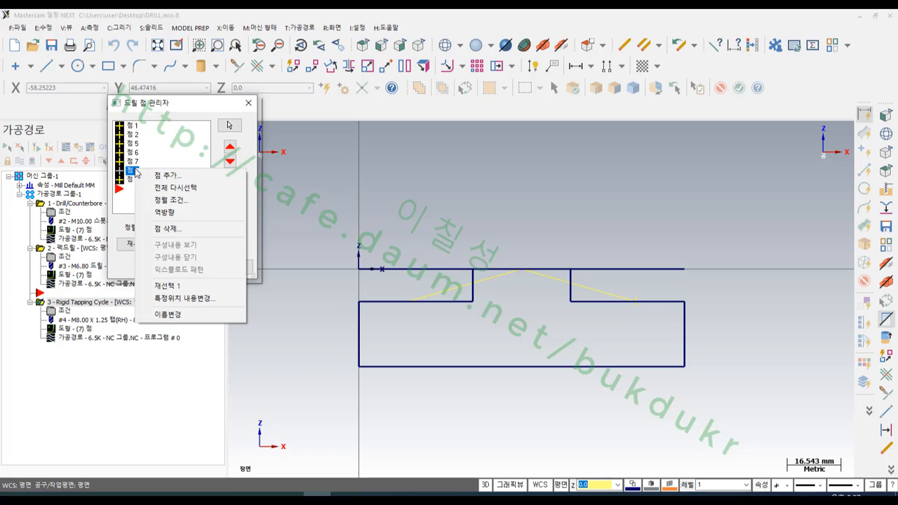
{"action": "left_click", "coordinate": [177, 303]}
{"action": "left_click", "coordinate": [502, 160]}
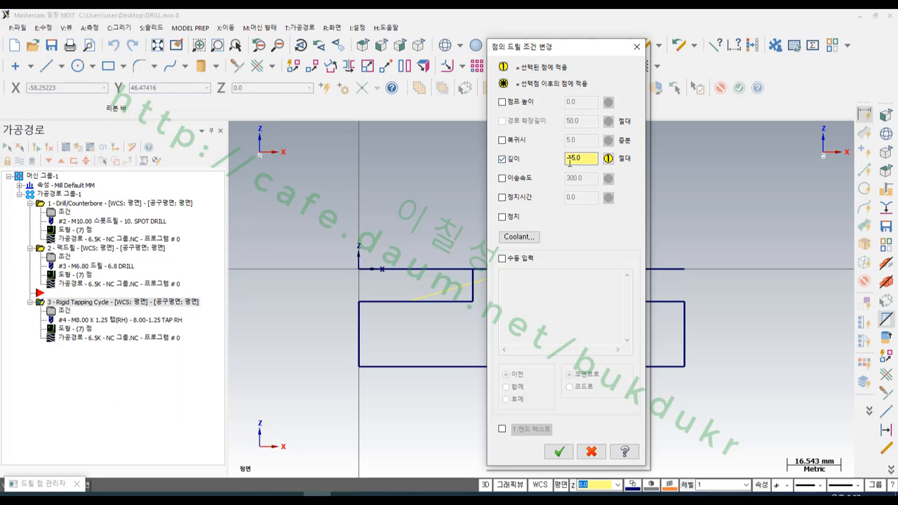
{"action": "left_click", "coordinate": [609, 158]}
{"action": "type", "text": "-35"}
{"action": "left_click", "coordinate": [558, 452]}
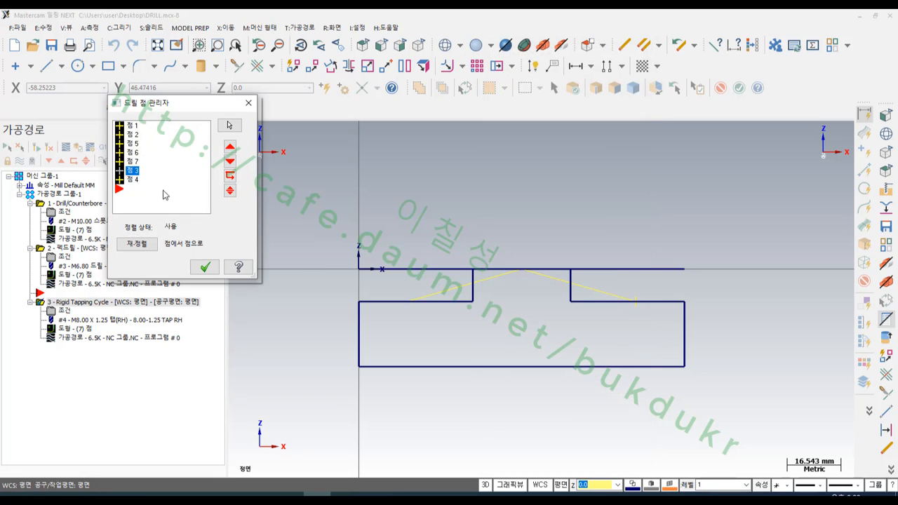
{"action": "left_click", "coordinate": [202, 265]}
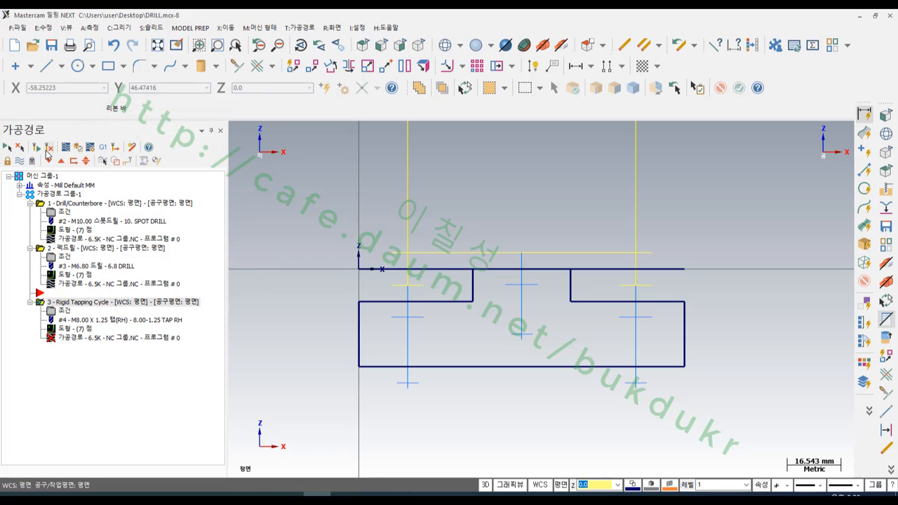
- Regenerate the tapping toolpath with the changed point depths and simulate all operations again to inspect the centre hole
{"action": "left_click", "coordinate": [49, 149]}
{"action": "left_click", "coordinate": [59, 194]}
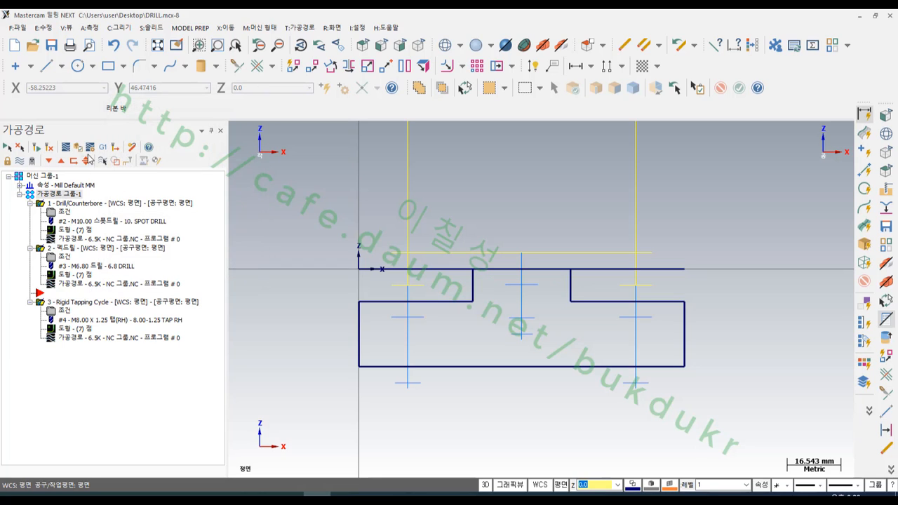
{"action": "left_click", "coordinate": [77, 147]}
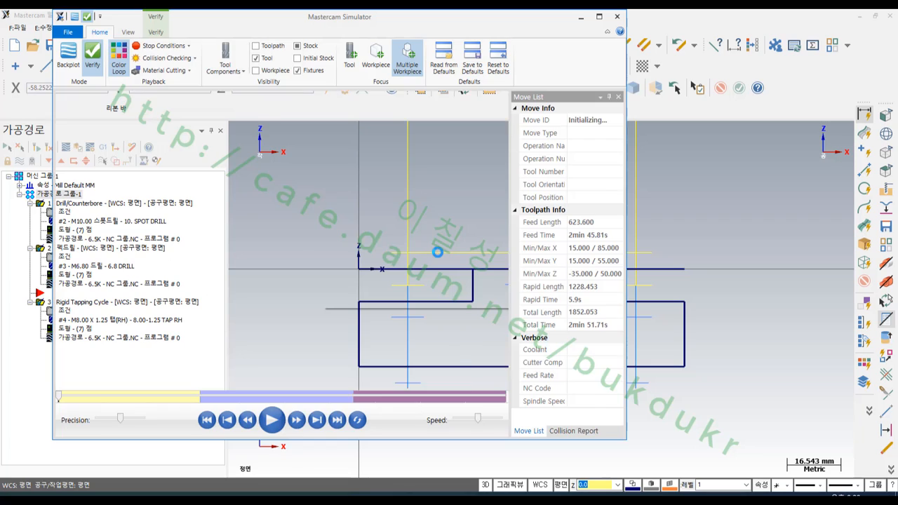
{"action": "left_click", "coordinate": [271, 420]}
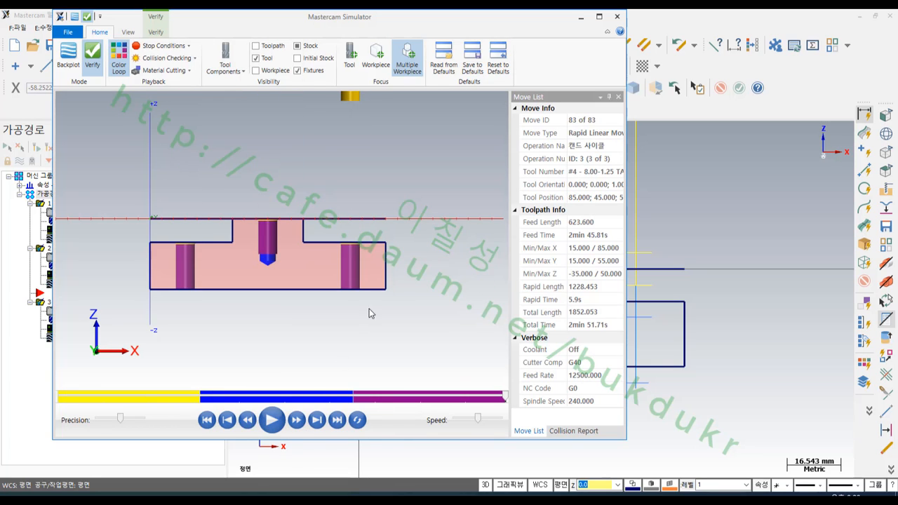
{"action": "scroll", "coordinate": [260, 256], "scroll_direction": "up", "scroll_amount": 5}
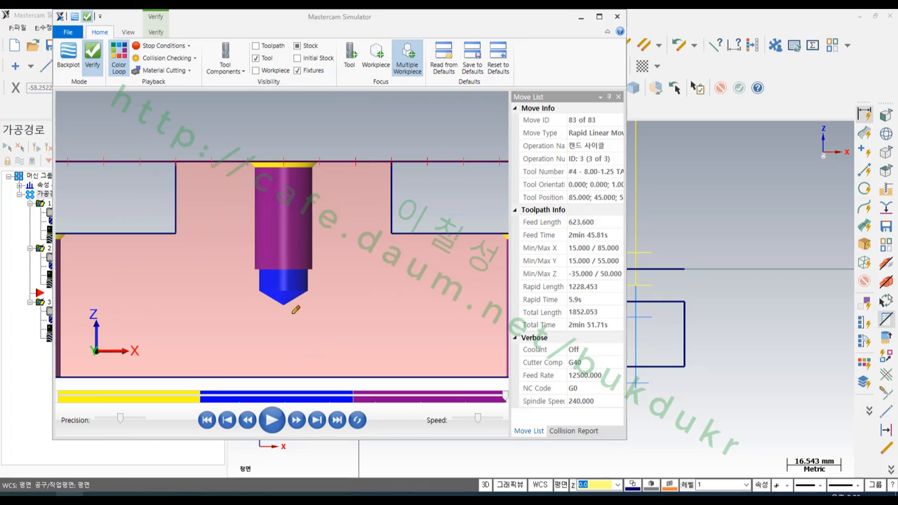
{"action": "left_click_drag", "start_coordinate": [285, 306], "coordinate": [370, 306]}
{"action": "left_click_drag", "start_coordinate": [309, 269], "coordinate": [405, 273]}
{"action": "mouse_move", "coordinate": [389, 304]}
{"action": "left_mouse_down"}
{"action": "mouse_move", "coordinate": [401, 309]}
{"action": "mouse_move", "coordinate": [398, 331]}
{"action": "mouse_move", "coordinate": [425, 316]}
{"action": "mouse_move", "coordinate": [425, 328]}
{"action": "mouse_move", "coordinate": [436, 328]}
{"action": "left_mouse_up"}
{"action": "mouse_move", "coordinate": [450, 314]}
{"action": "left_mouse_down"}
{"action": "mouse_move", "coordinate": [445, 328]}
{"action": "mouse_move", "coordinate": [451, 322]}
{"action": "left_mouse_up"}
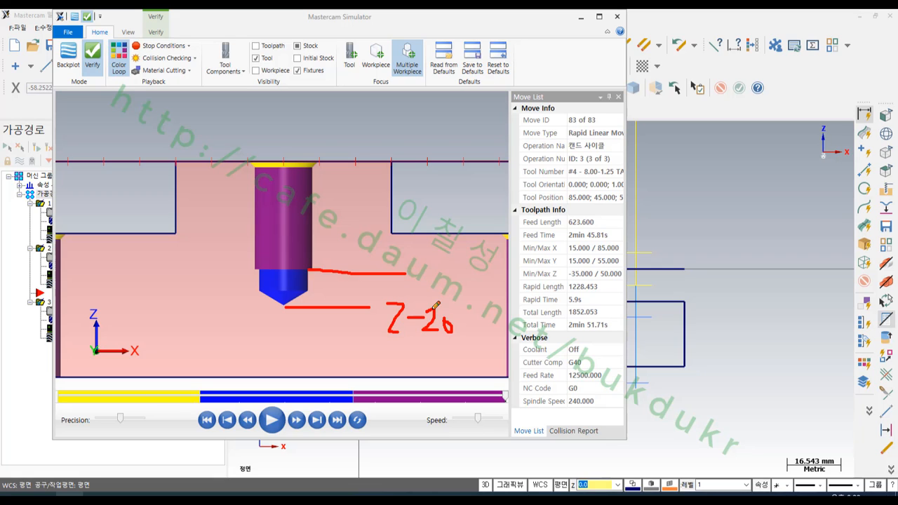
{"action": "mouse_move", "coordinate": [410, 251]}
{"action": "left_mouse_down"}
{"action": "mouse_move", "coordinate": [408, 279]}
{"action": "mouse_move", "coordinate": [424, 284]}
{"action": "left_mouse_up"}
{"action": "mouse_move", "coordinate": [425, 269]}
{"action": "left_mouse_down"}
{"action": "mouse_move", "coordinate": [438, 275]}
{"action": "mouse_move", "coordinate": [446, 265]}
{"action": "left_mouse_up"}
{"action": "mouse_move", "coordinate": [446, 266]}
{"action": "left_mouse_down"}
{"action": "mouse_move", "coordinate": [458, 283]}
{"action": "mouse_move", "coordinate": [450, 286]}
{"action": "left_mouse_up"}
{"action": "left_click_drag", "start_coordinate": [447, 252], "coordinate": [459, 254]}
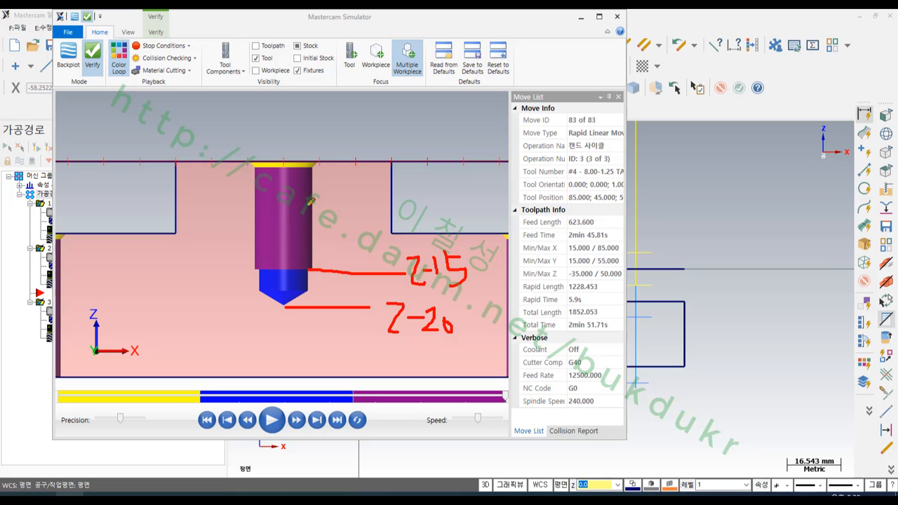
- Inspect the tapped holes in section and isometric view, toggle the stock display, and close the simulation
{"action": "right_click", "coordinate": [345, 143]}
{"action": "left_click", "coordinate": [399, 263]}
{"action": "scroll", "coordinate": [325, 229], "scroll_direction": "down", "scroll_amount": 4}
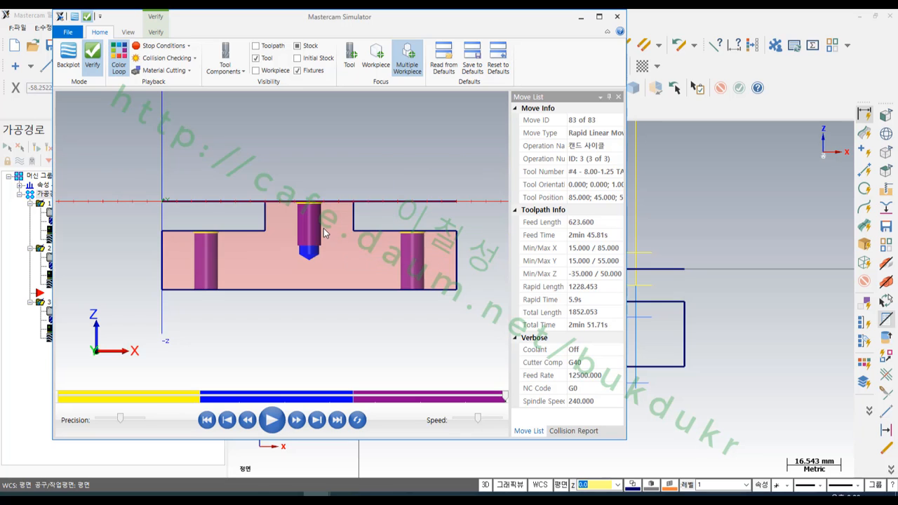
{"action": "right_click", "coordinate": [374, 146]}
{"action": "left_click", "coordinate": [414, 215]}
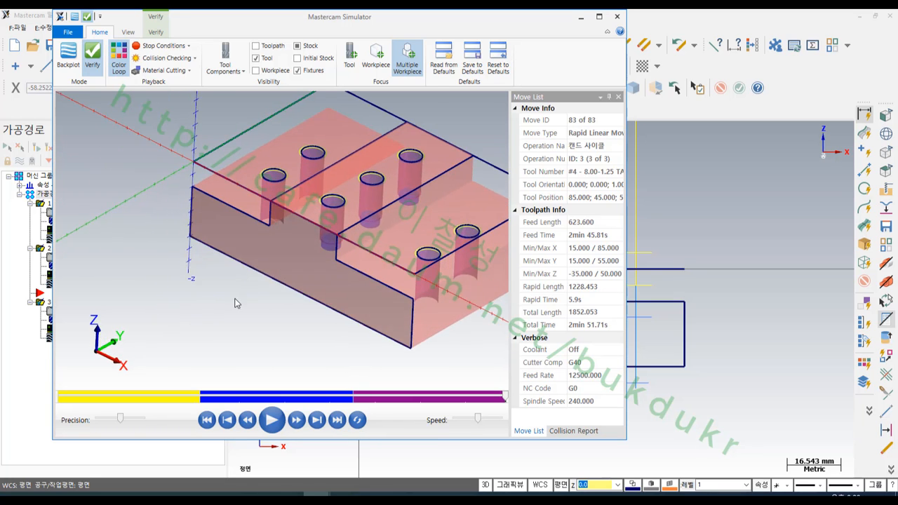
{"action": "left_click", "coordinate": [298, 46]}
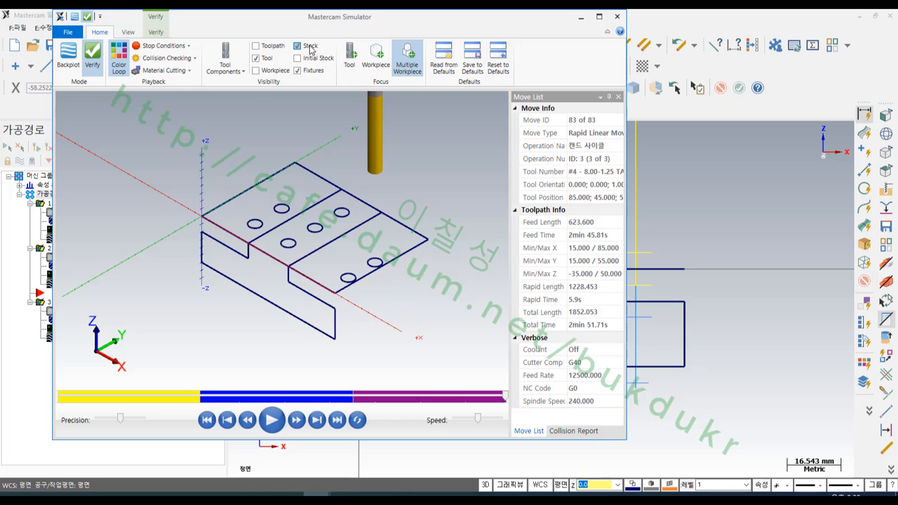
{"action": "left_click", "coordinate": [310, 46]}
{"action": "scroll", "coordinate": [324, 301], "scroll_direction": "up", "scroll_amount": 5}
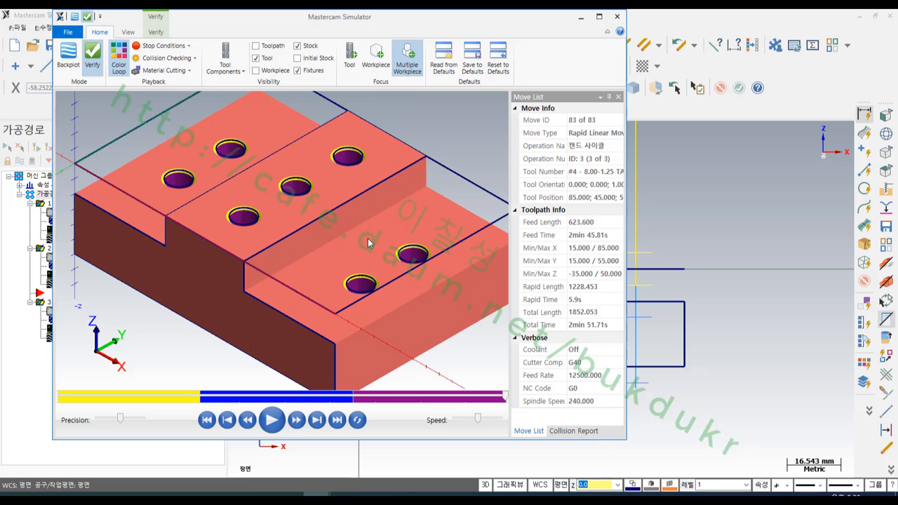
{"action": "left_click", "coordinate": [617, 16]}
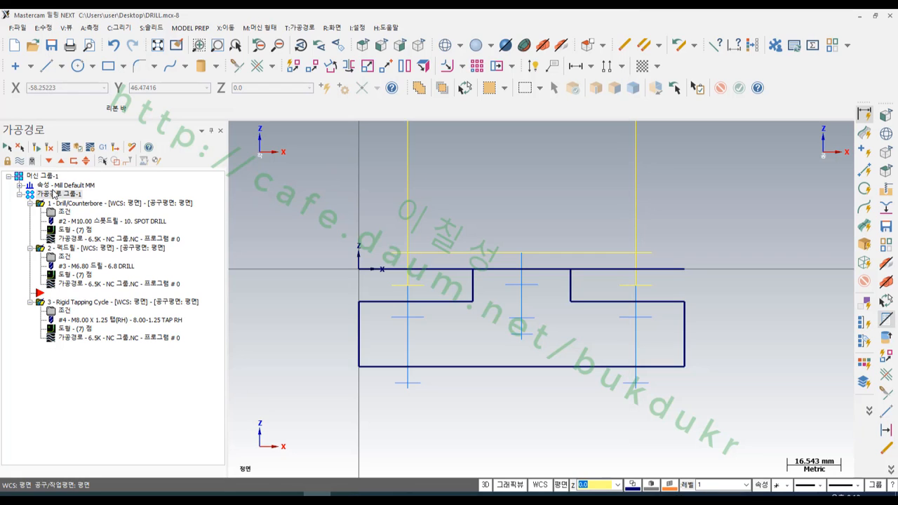
- Move the insert position below the tapping operation, post the three operations to NC code, and reload the updated NC file in CIMCO Edit
{"action": "left_click", "coordinate": [49, 162]}
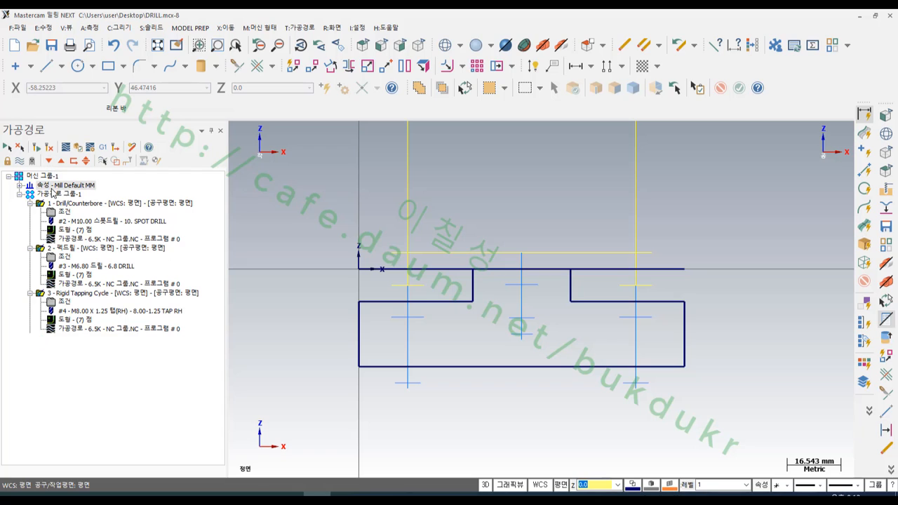
{"action": "left_click", "coordinate": [102, 147]}
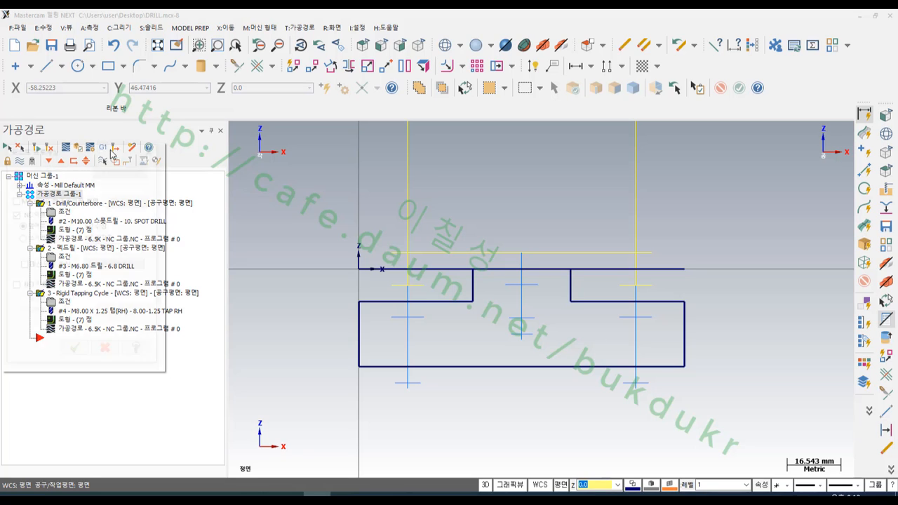
{"action": "left_click", "coordinate": [76, 352]}
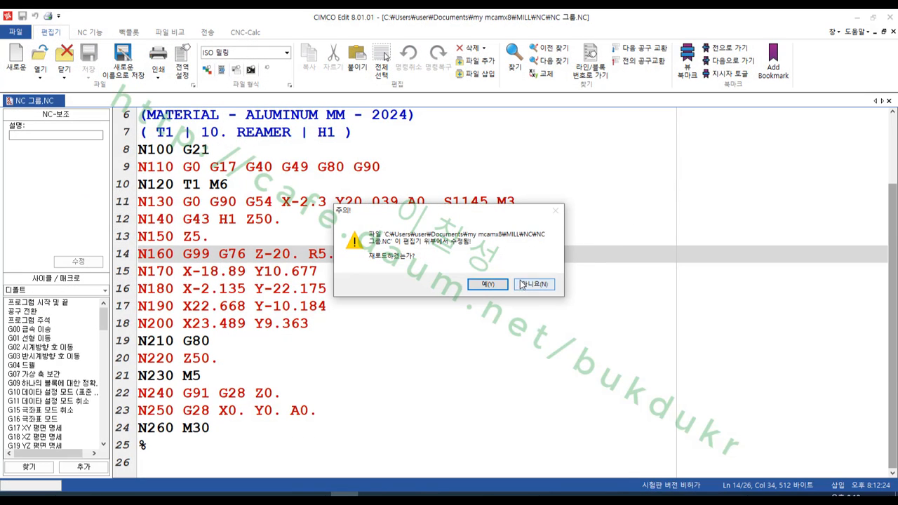
{"action": "left_click", "coordinate": [489, 285]}
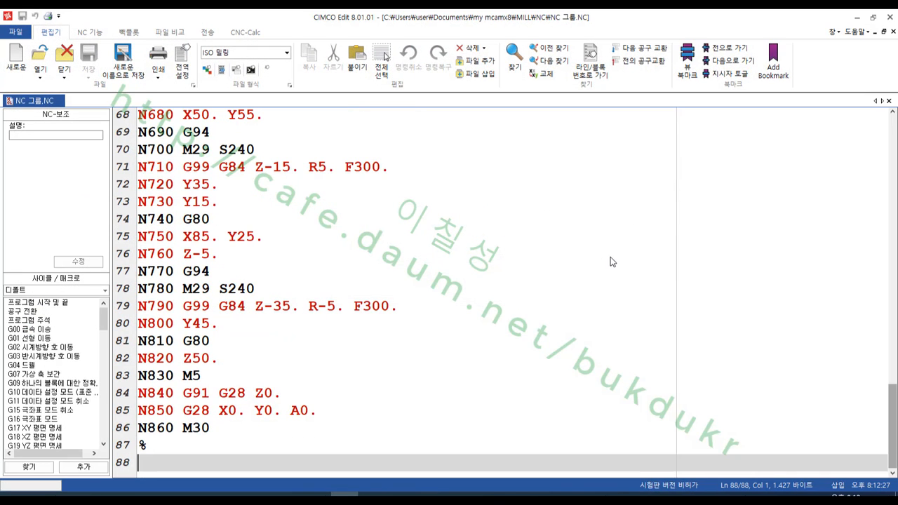
- Review the tapping cycle blocks, the home-return block and the header of the NC program, and switch back to Mastercam
{"action": "left_click", "coordinate": [542, 234]}
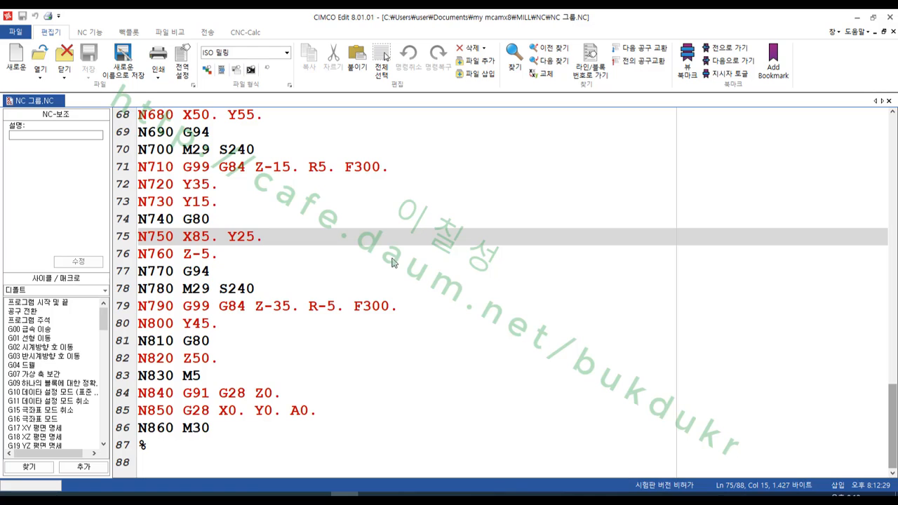
{"action": "left_click_drag", "start_coordinate": [183, 289], "coordinate": [285, 296]}
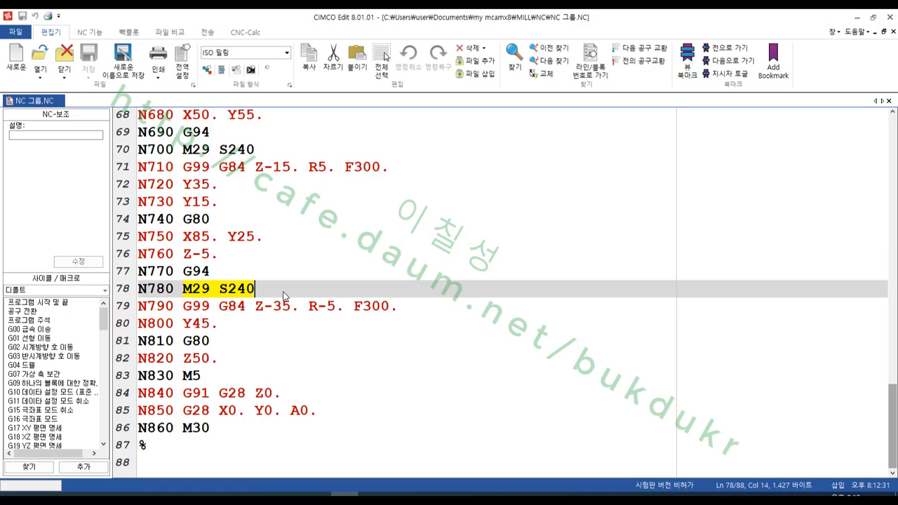
{"action": "left_click_drag", "start_coordinate": [354, 308], "coordinate": [410, 310]}
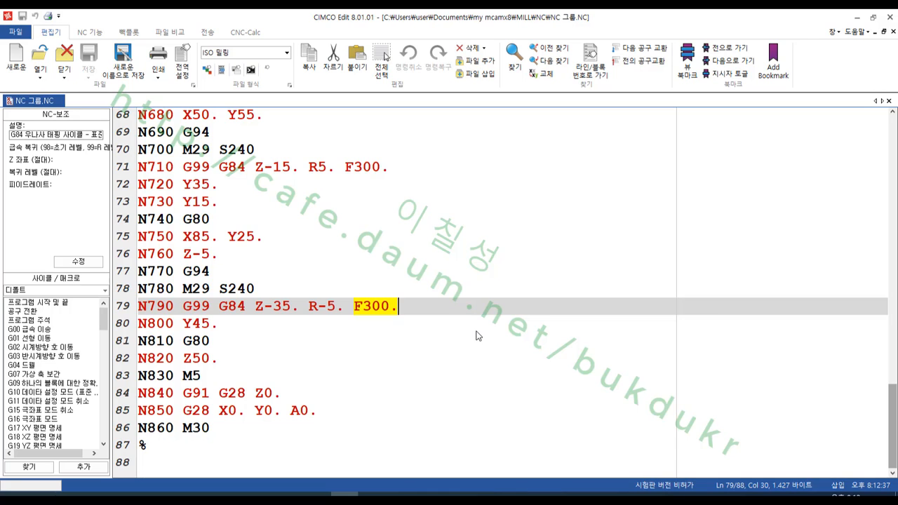
{"action": "left_click_drag", "start_coordinate": [292, 411], "coordinate": [349, 417]}
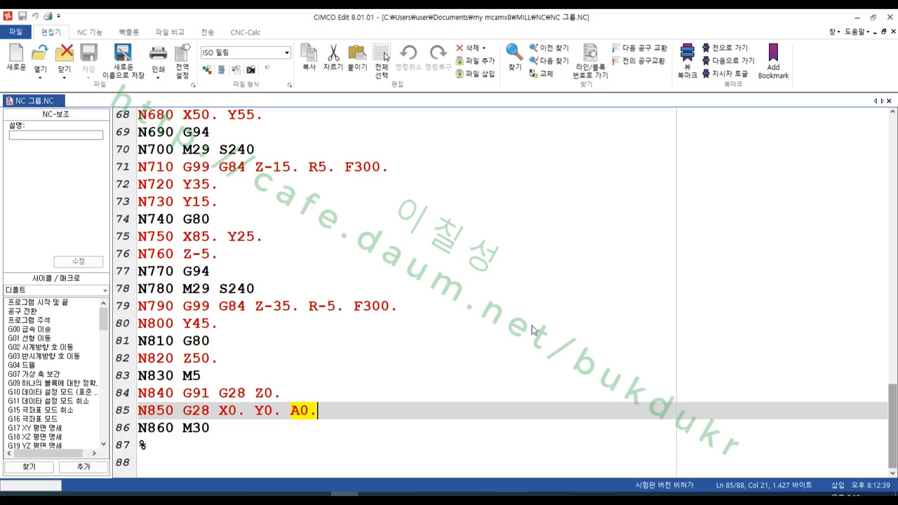
{"action": "scroll", "coordinate": [537, 323], "scroll_direction": "up", "scroll_amount": 20}
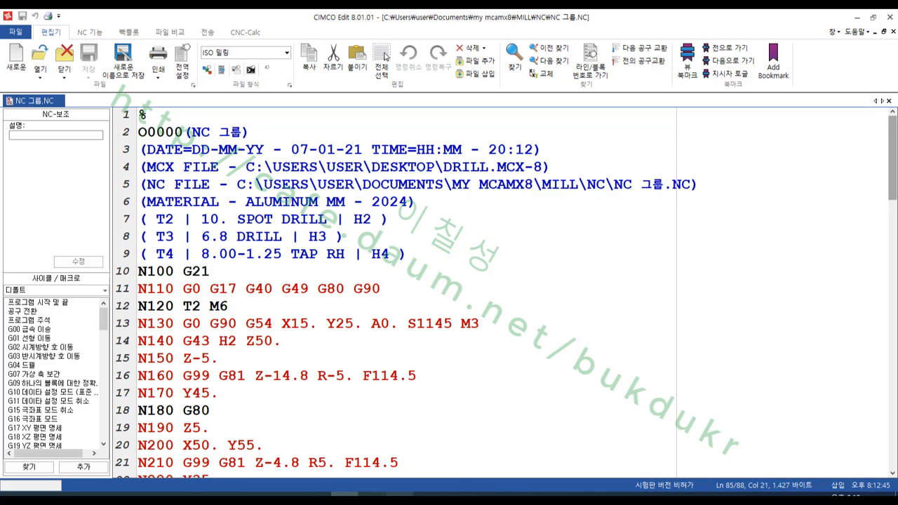
{"action": "left_click", "coordinate": [317, 495]}
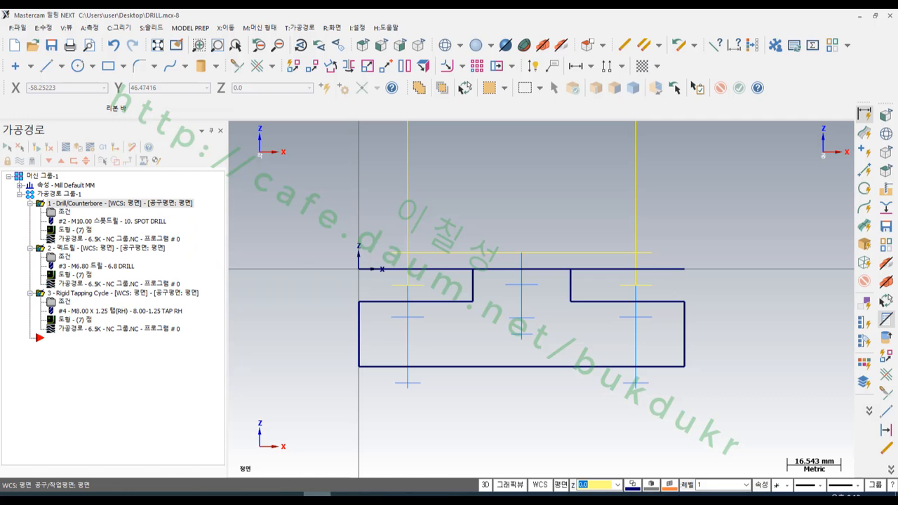
{"action": "left_click", "coordinate": [344, 495]}
{"action": "left_click", "coordinate": [317, 495]}
- Set the isometric view and run the verify simulation of all operations to examine the step edges and holes
{"action": "left_click", "coordinate": [419, 45]}
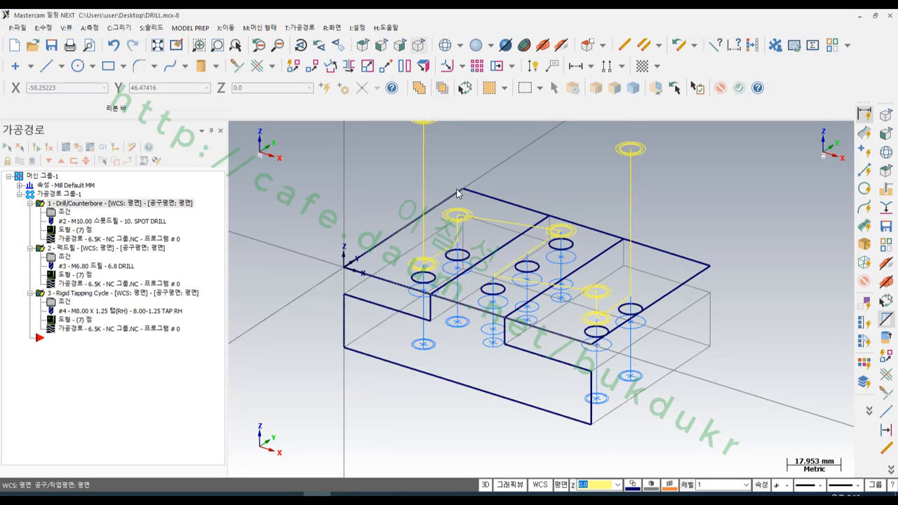
{"action": "left_click", "coordinate": [76, 147]}
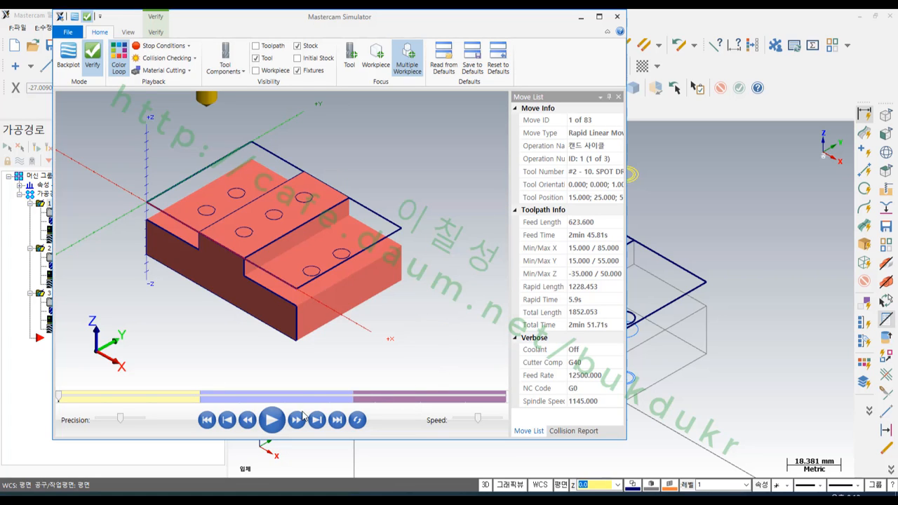
{"action": "left_click", "coordinate": [271, 420]}
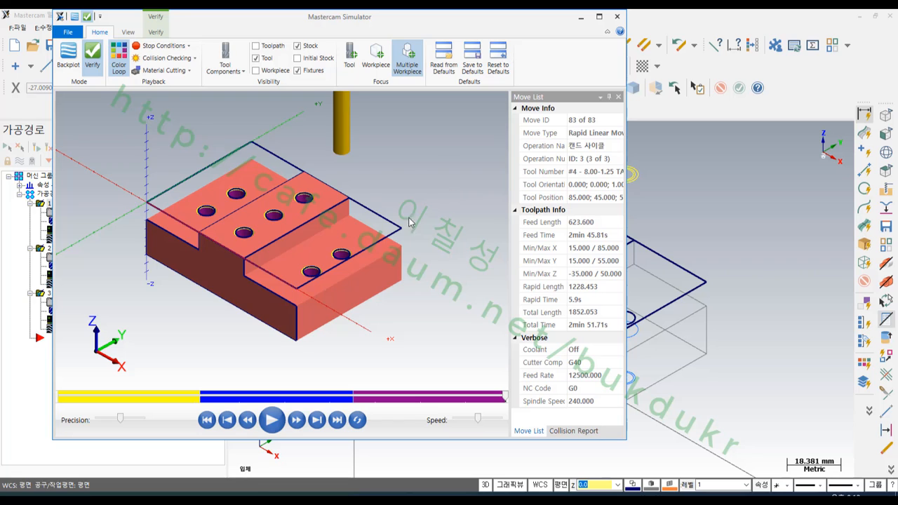
{"action": "scroll", "coordinate": [312, 278], "scroll_direction": "up", "scroll_amount": 3}
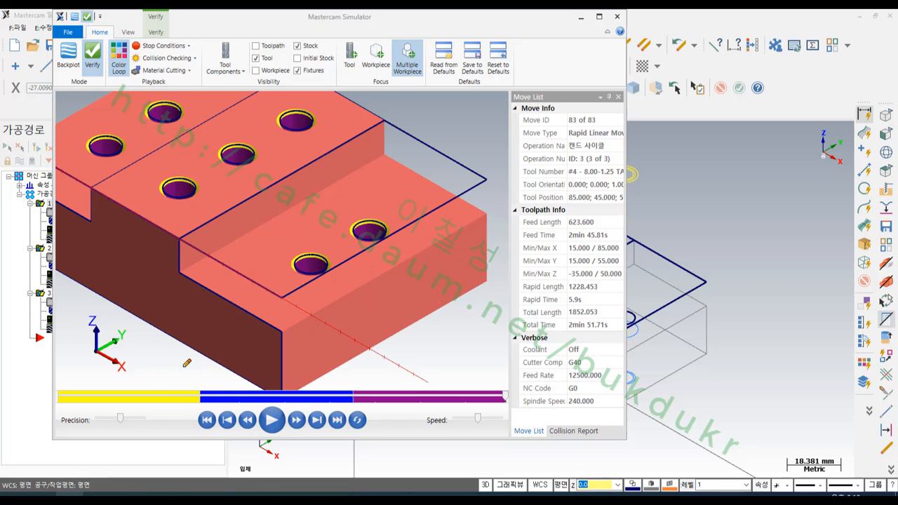
{"action": "mouse_move", "coordinate": [213, 281]}
{"action": "left_mouse_down"}
{"action": "mouse_move", "coordinate": [202, 293]}
{"action": "mouse_move", "coordinate": [212, 301]}
{"action": "left_mouse_up"}
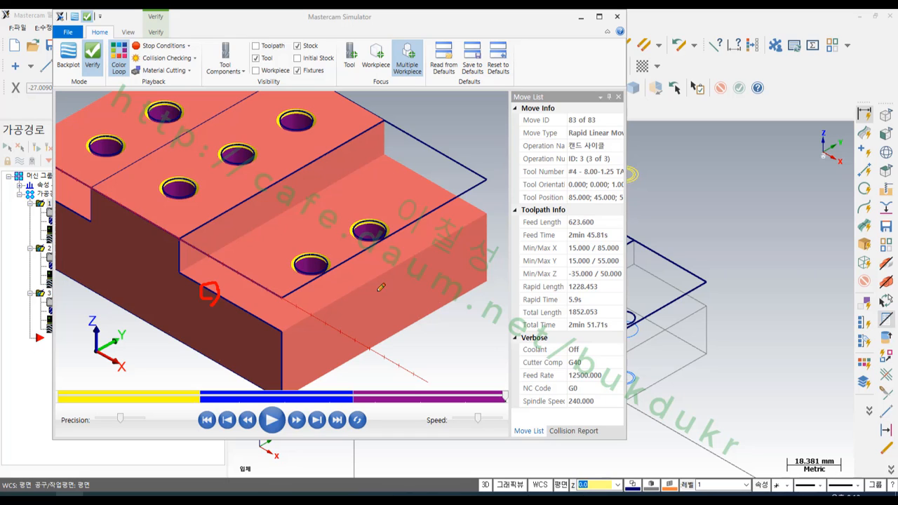
{"action": "left_click_drag", "start_coordinate": [380, 288], "coordinate": [385, 270]}
{"action": "mouse_move", "coordinate": [442, 188]}
{"action": "left_mouse_down"}
{"action": "mouse_move", "coordinate": [436, 175]}
{"action": "mouse_move", "coordinate": [426, 186]}
{"action": "left_mouse_up"}
{"action": "mouse_move", "coordinate": [190, 278]}
{"action": "left_mouse_down"}
{"action": "mouse_move", "coordinate": [265, 325]}
{"action": "mouse_move", "coordinate": [379, 278]}
{"action": "mouse_move", "coordinate": [487, 212]}
{"action": "mouse_move", "coordinate": [385, 154]}
{"action": "left_mouse_up"}
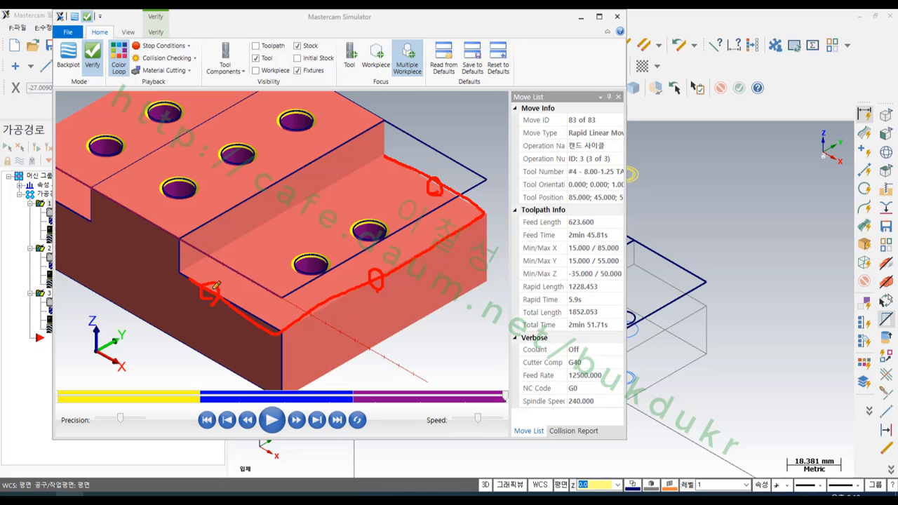
{"action": "mouse_move", "coordinate": [215, 286]}
{"action": "left_mouse_down"}
{"action": "mouse_move", "coordinate": [194, 275]}
{"action": "mouse_move", "coordinate": [287, 328]}
{"action": "mouse_move", "coordinate": [362, 299]}
{"action": "left_mouse_up"}
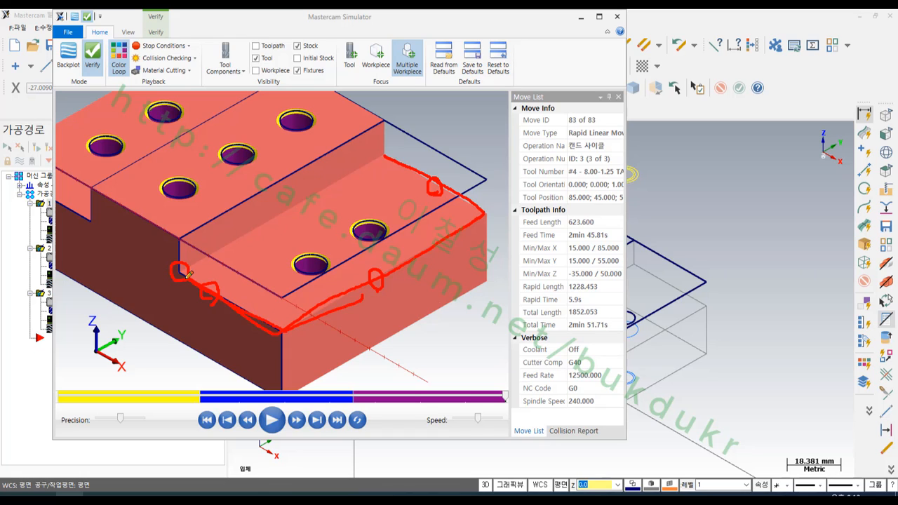
{"action": "left_click_drag", "start_coordinate": [190, 272], "coordinate": [184, 275]}
{"action": "mouse_move", "coordinate": [397, 157]}
{"action": "left_mouse_down"}
{"action": "mouse_move", "coordinate": [378, 154]}
{"action": "mouse_move", "coordinate": [393, 157]}
{"action": "left_mouse_up"}
{"action": "mouse_move", "coordinate": [203, 280]}
{"action": "left_mouse_down"}
{"action": "mouse_move", "coordinate": [265, 319]}
{"action": "mouse_move", "coordinate": [465, 222]}
{"action": "mouse_move", "coordinate": [396, 158]}
{"action": "left_mouse_up"}
{"action": "right_click", "coordinate": [398, 279]}
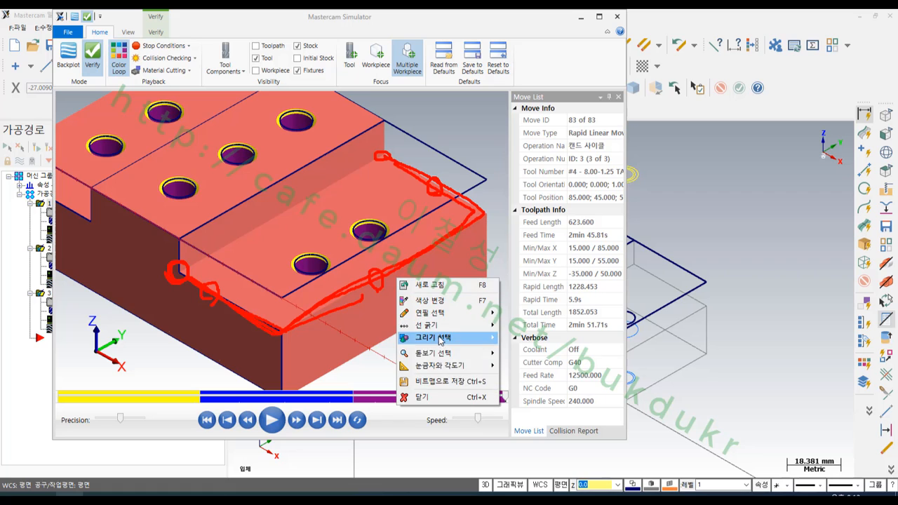
{"action": "left_click", "coordinate": [422, 398]}
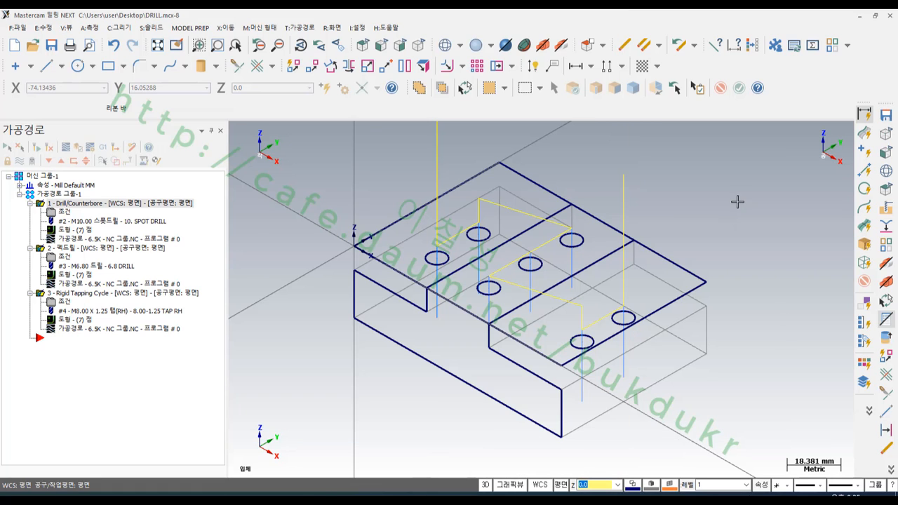
- Shade the model and isolate the stepped solid body so that the wireframe geometry is hidden
{"action": "left_click", "coordinate": [476, 46]}
{"action": "scroll", "coordinate": [493, 292], "scroll_direction": "up", "scroll_amount": 3}
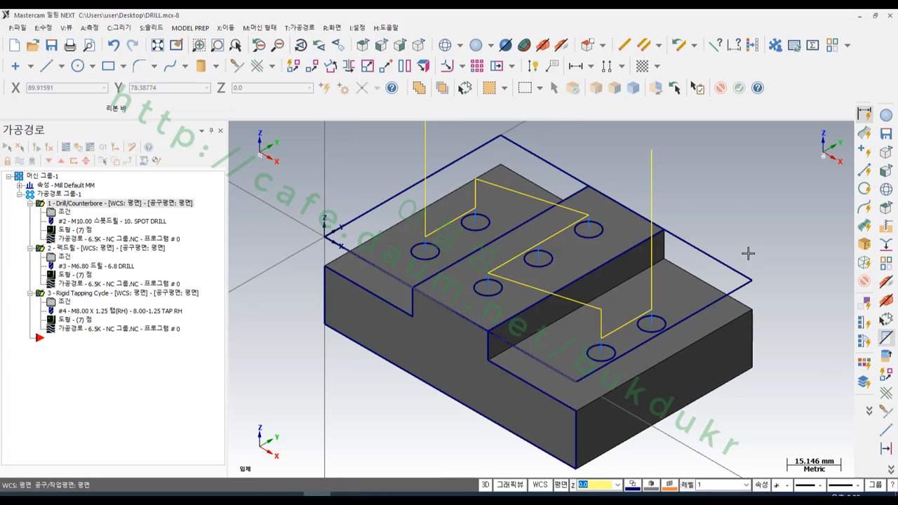
{"action": "left_click", "coordinate": [456, 362]}
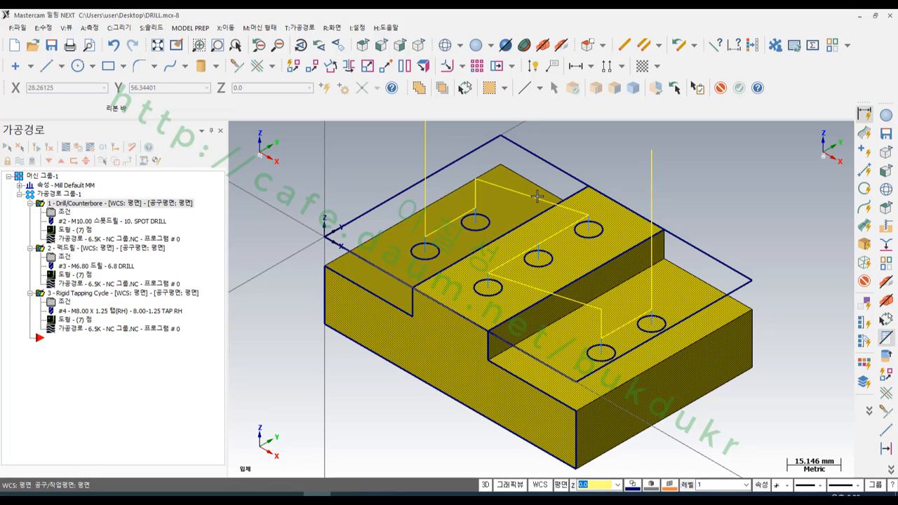
{"action": "key", "text": "alt+e"}
{"action": "scroll", "coordinate": [541, 203], "scroll_direction": "down", "scroll_amount": 3}
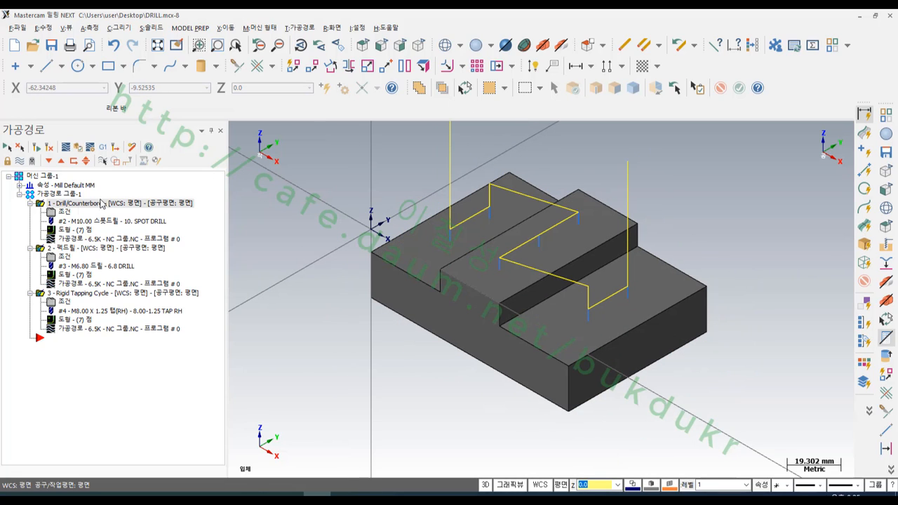
- Select the toolpath group and turn off the display of all its toolpaths
{"action": "left_click", "coordinate": [44, 195]}
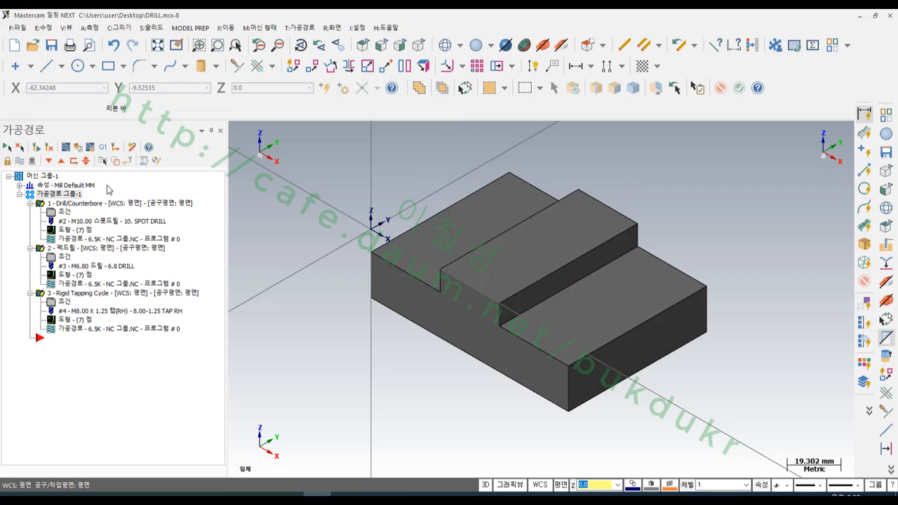
{"action": "scroll", "coordinate": [616, 240], "scroll_direction": "up", "scroll_amount": 2}
{"action": "scroll", "coordinate": [615, 240], "scroll_direction": "up", "scroll_amount": 1}
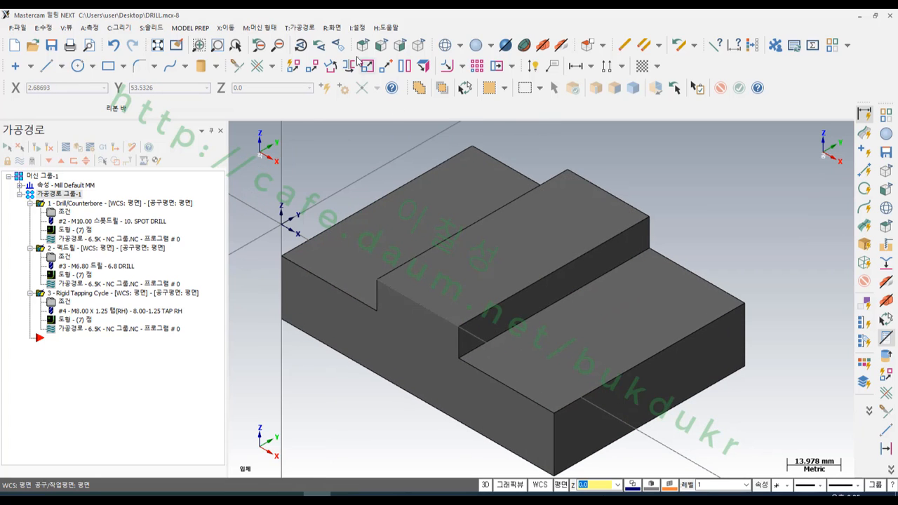
- Start a 2D contour toolpath and set its chaining to solid, 3D mode with partial loop selection
{"action": "left_click", "coordinate": [300, 28]}
{"action": "left_click", "coordinate": [310, 40]}
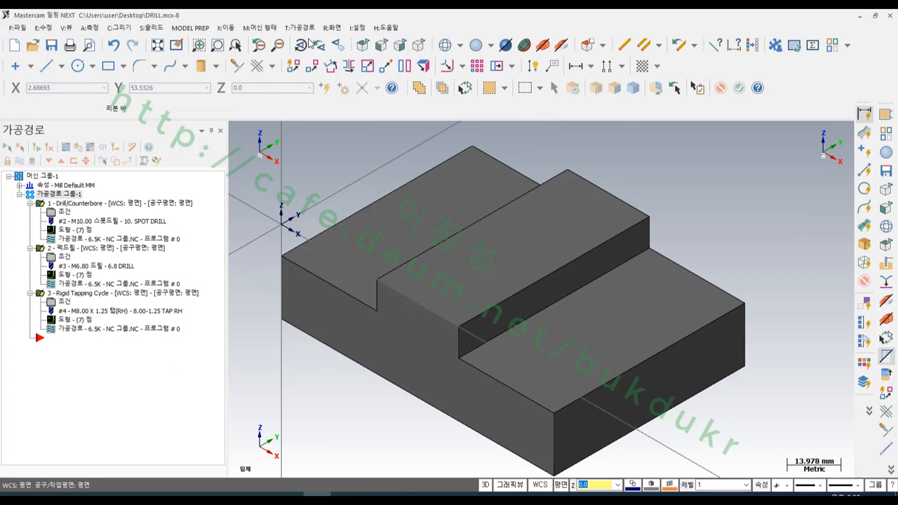
{"action": "left_click_drag", "start_coordinate": [566, 95], "coordinate": [199, 78]}
{"action": "scroll", "coordinate": [718, 234], "scroll_direction": "down", "scroll_amount": 1}
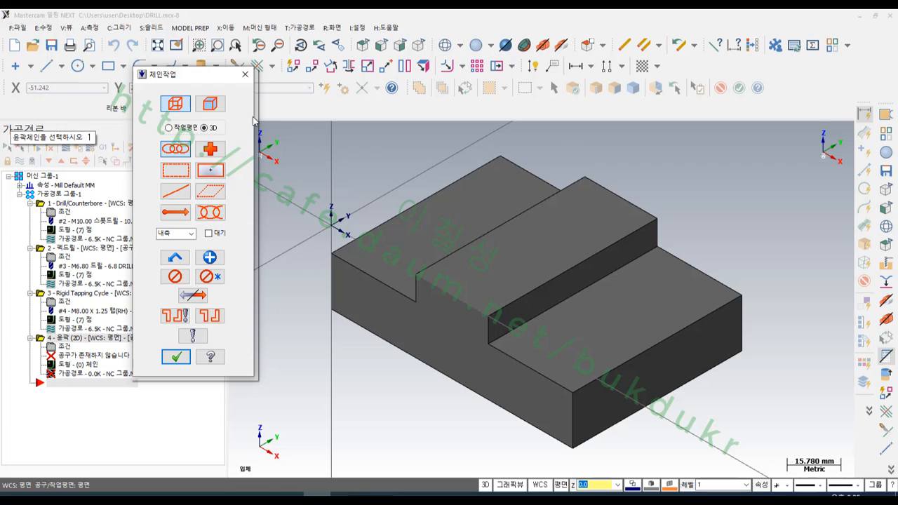
{"action": "left_click", "coordinate": [210, 106]}
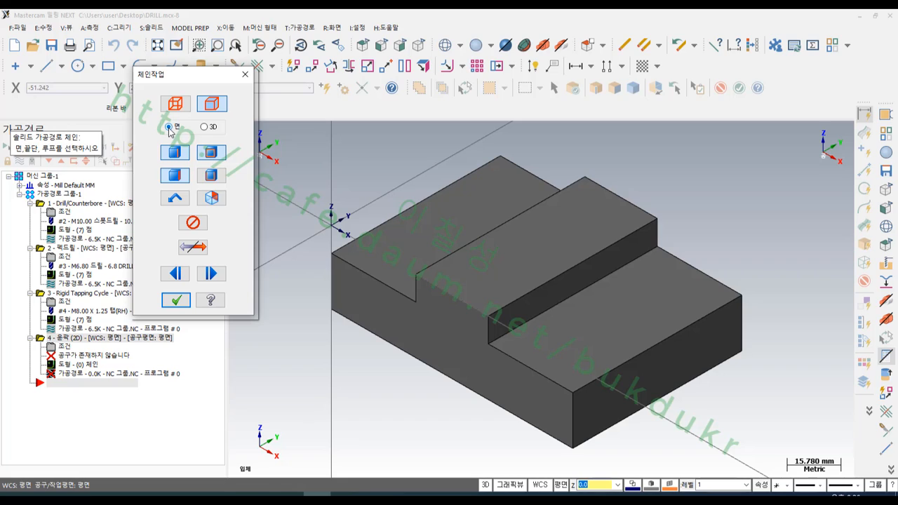
{"action": "left_click", "coordinate": [204, 127]}
{"action": "left_click", "coordinate": [213, 177]}
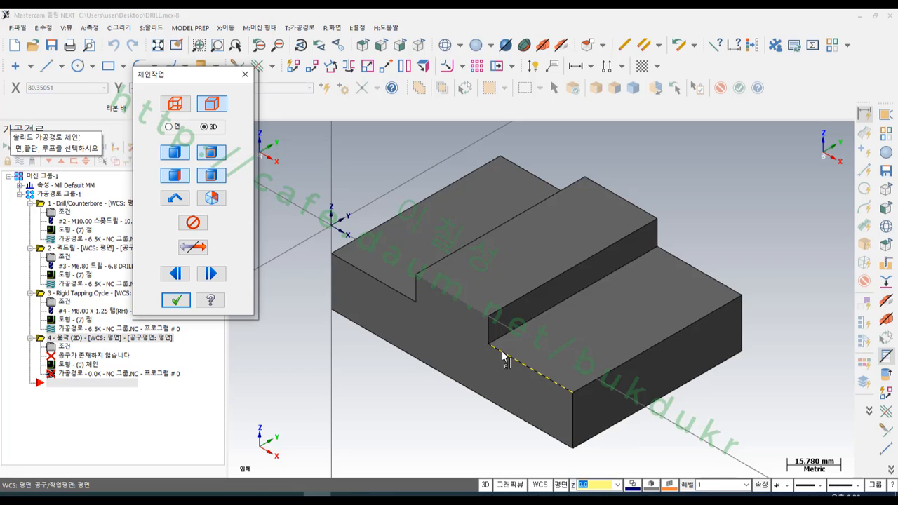
- Chain a partial loop around the three outer edges of the low step face farthest from the origin, from back edge to front edge
{"action": "left_click", "coordinate": [676, 262]}
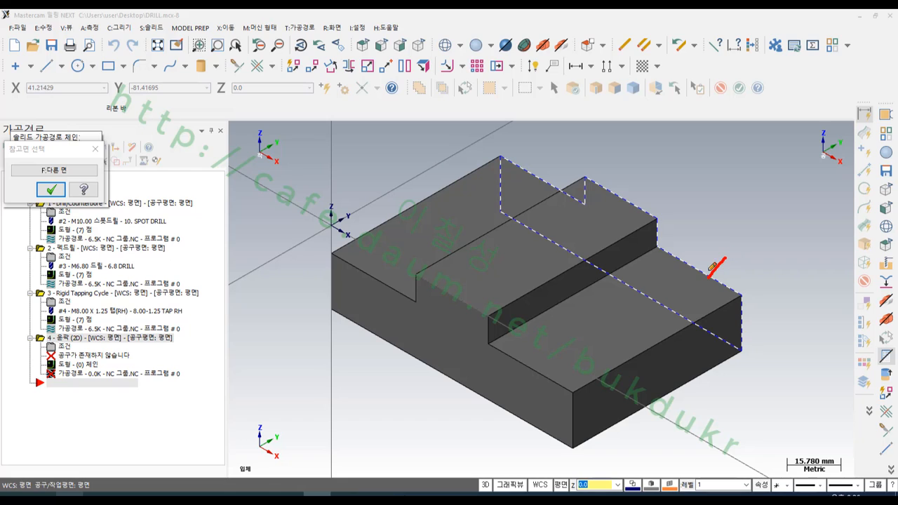
{"action": "left_click_drag", "start_coordinate": [709, 280], "coordinate": [728, 279]}
{"action": "mouse_move", "coordinate": [647, 250]}
{"action": "left_mouse_down"}
{"action": "mouse_move", "coordinate": [489, 341]}
{"action": "mouse_move", "coordinate": [572, 385]}
{"action": "mouse_move", "coordinate": [741, 292]}
{"action": "mouse_move", "coordinate": [660, 247]}
{"action": "left_mouse_up"}
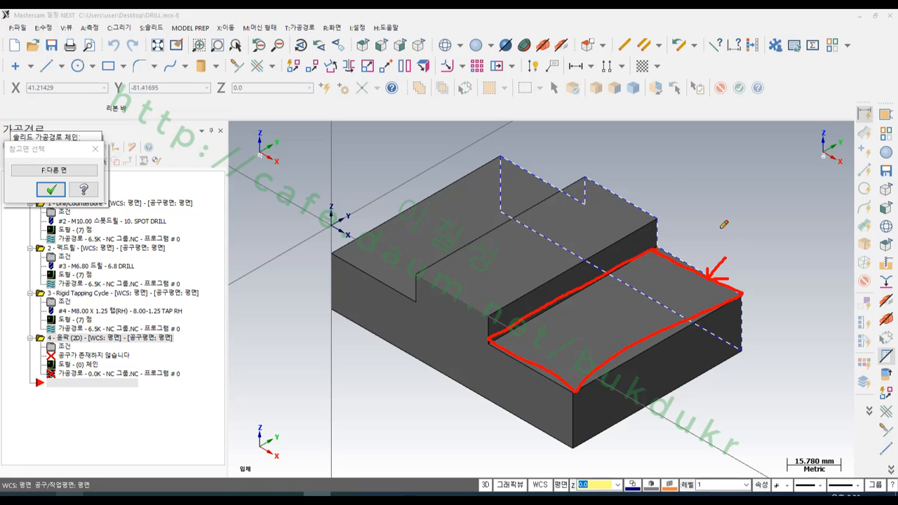
{"action": "right_click", "coordinate": [732, 187]}
{"action": "left_click", "coordinate": [778, 307]}
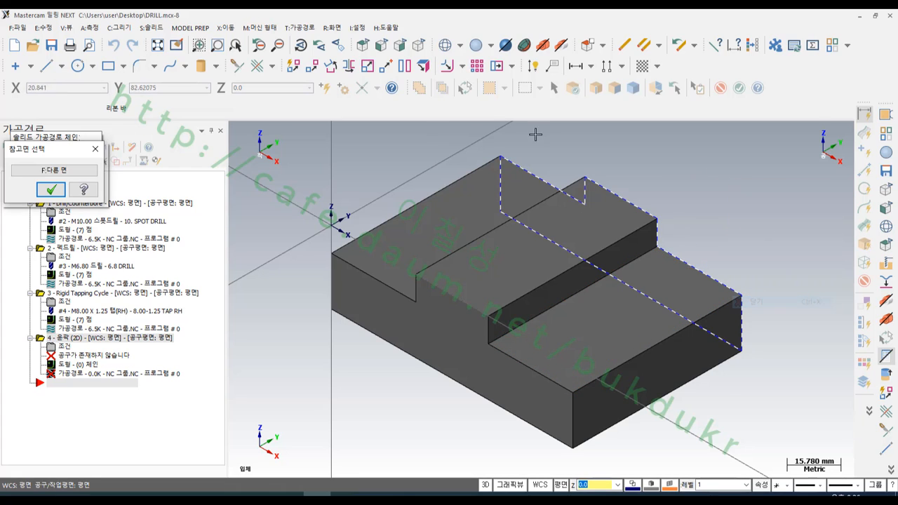
{"action": "left_click", "coordinate": [56, 170]}
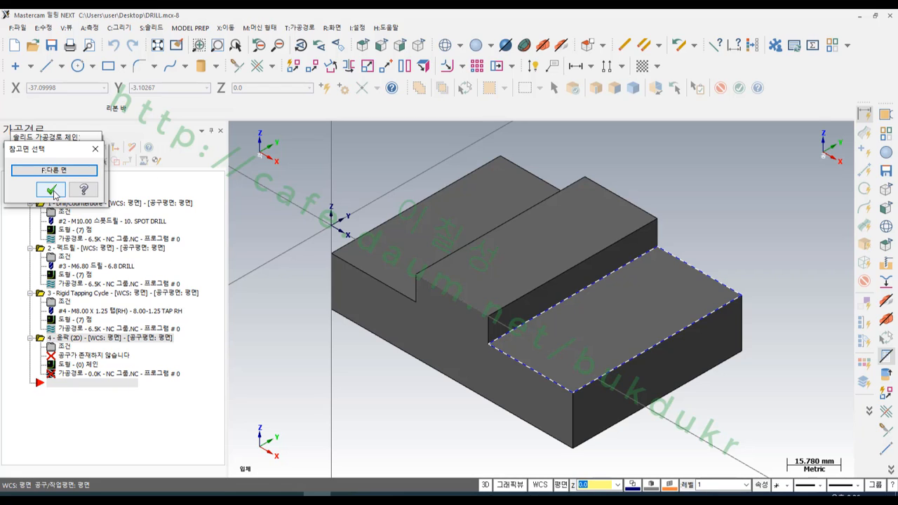
{"action": "left_click", "coordinate": [50, 190]}
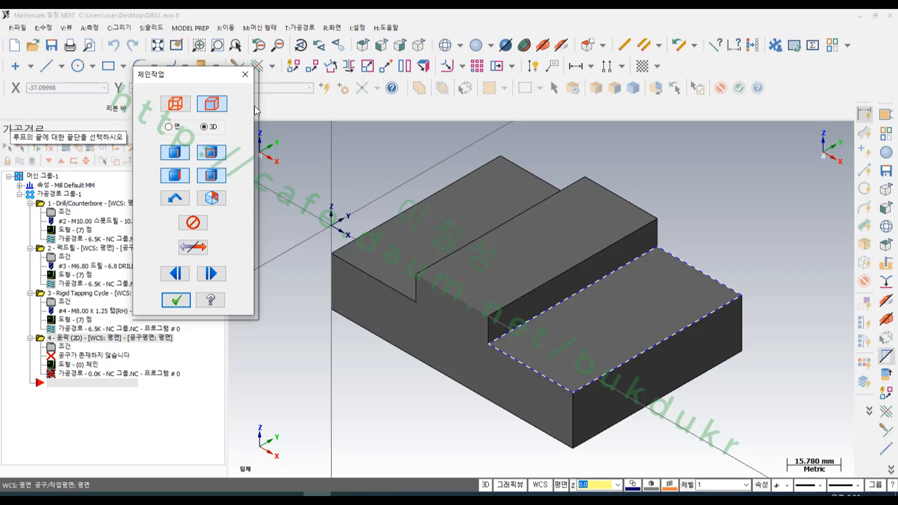
{"action": "left_click", "coordinate": [526, 366]}
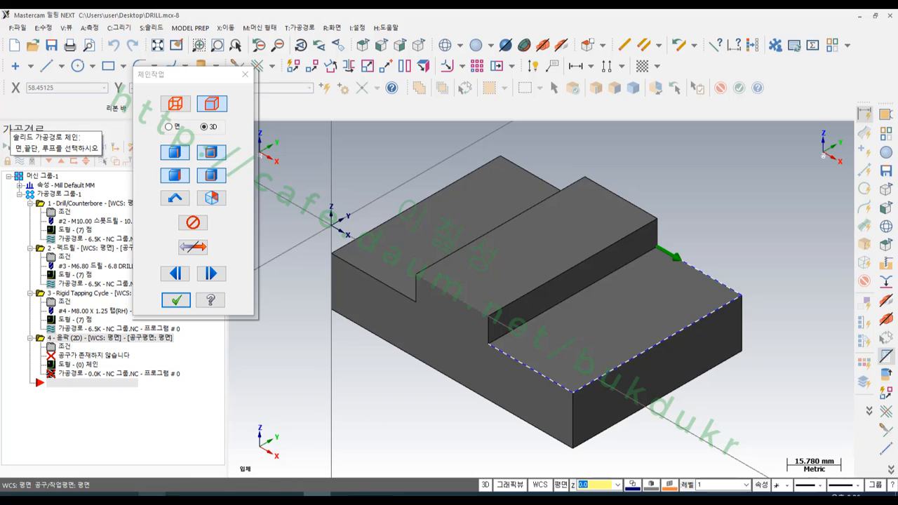
{"action": "mouse_move", "coordinate": [712, 277]}
{"action": "left_mouse_down"}
{"action": "mouse_move", "coordinate": [687, 275]}
{"action": "mouse_move", "coordinate": [714, 257]}
{"action": "mouse_move", "coordinate": [714, 278]}
{"action": "left_mouse_up"}
{"action": "mouse_move", "coordinate": [665, 257]}
{"action": "left_mouse_down"}
{"action": "mouse_move", "coordinate": [710, 254]}
{"action": "mouse_move", "coordinate": [765, 295]}
{"action": "mouse_move", "coordinate": [586, 407]}
{"action": "left_mouse_up"}
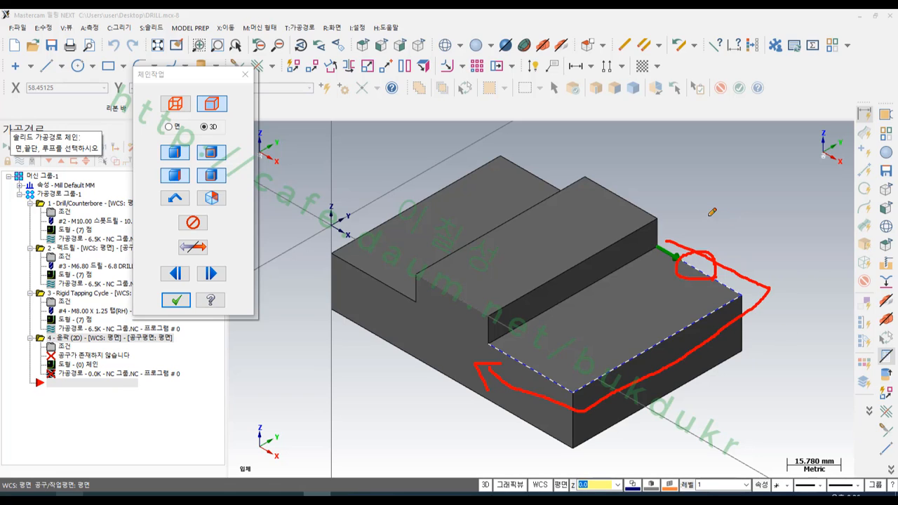
{"action": "left_click_drag", "start_coordinate": [696, 246], "coordinate": [718, 253]}
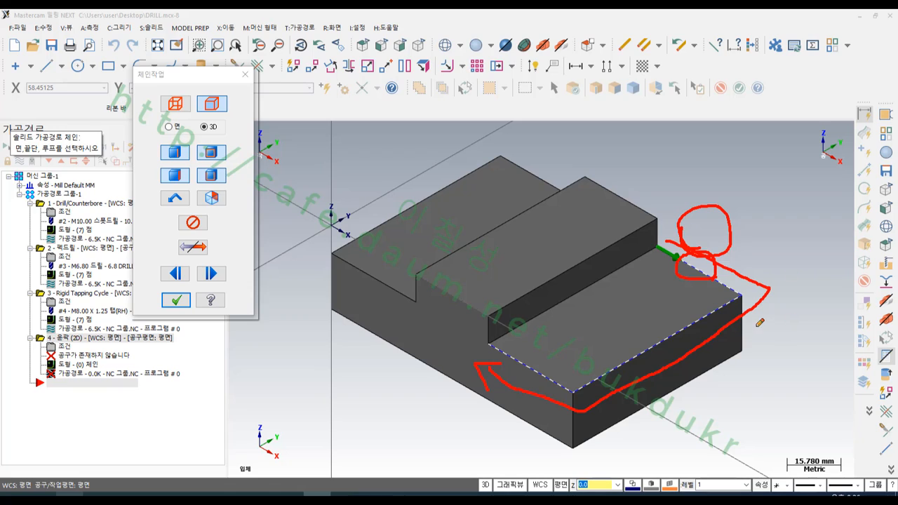
{"action": "mouse_move", "coordinate": [702, 219]}
{"action": "left_mouse_down"}
{"action": "mouse_move", "coordinate": [784, 257]}
{"action": "mouse_move", "coordinate": [686, 397]}
{"action": "mouse_move", "coordinate": [511, 416]}
{"action": "mouse_move", "coordinate": [477, 393]}
{"action": "mouse_move", "coordinate": [676, 441]}
{"action": "mouse_move", "coordinate": [820, 284]}
{"action": "mouse_move", "coordinate": [684, 233]}
{"action": "left_mouse_up"}
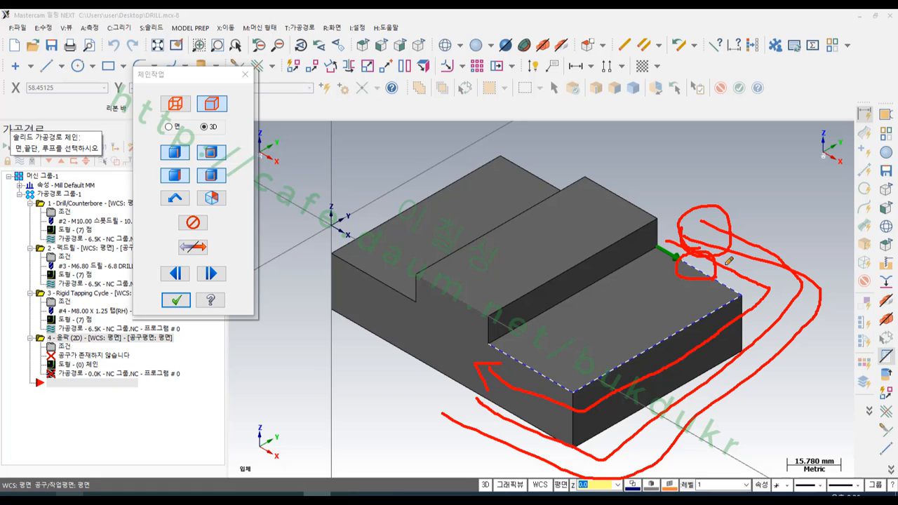
{"action": "right_click", "coordinate": [749, 187]}
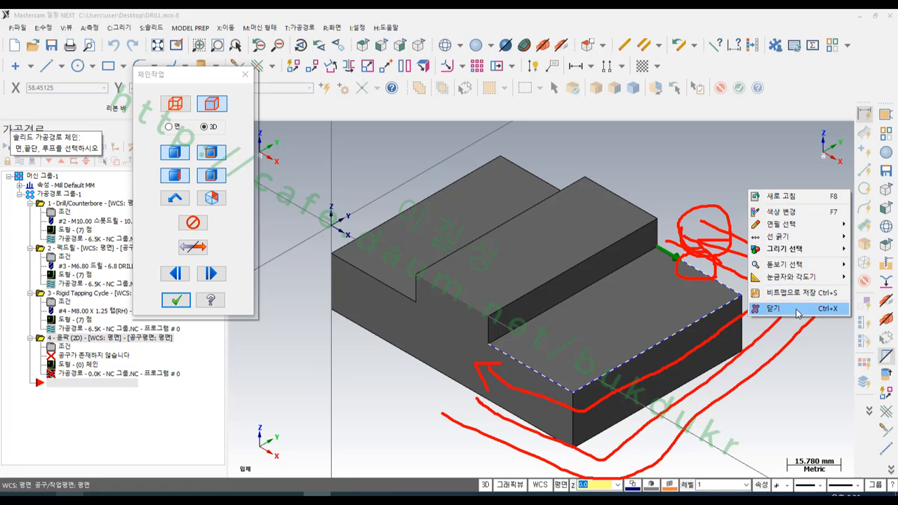
{"action": "left_click", "coordinate": [798, 313]}
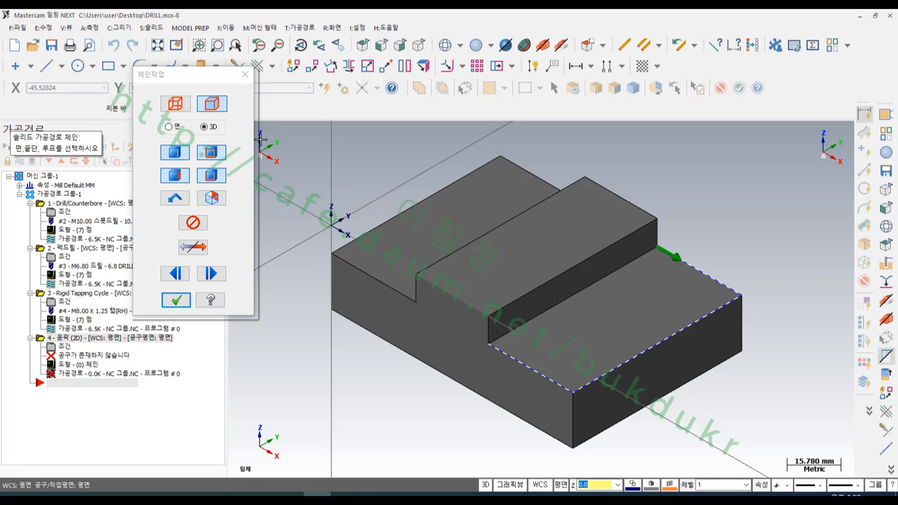
- Chain a partial loop around the three outer edges of the step face nearest the origin, from front to back, and accept the chains
{"action": "left_click", "coordinate": [390, 288]}
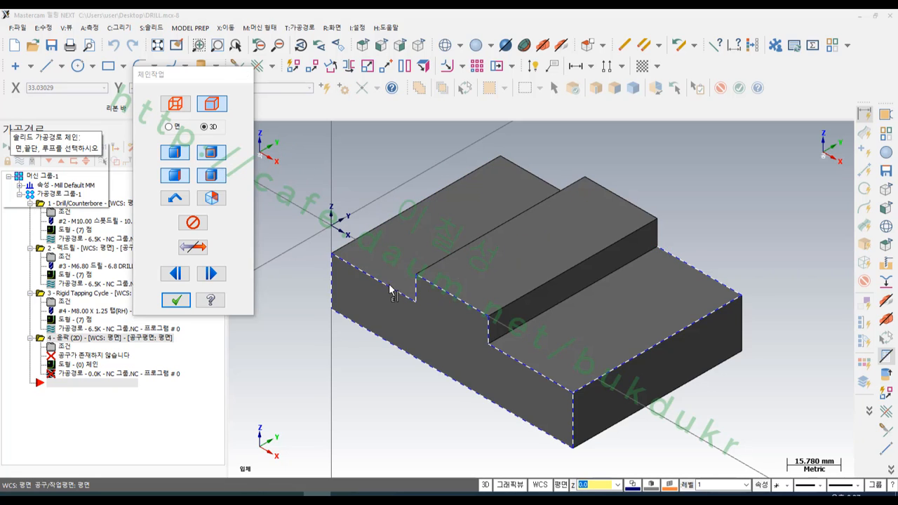
{"action": "left_click", "coordinate": [62, 173]}
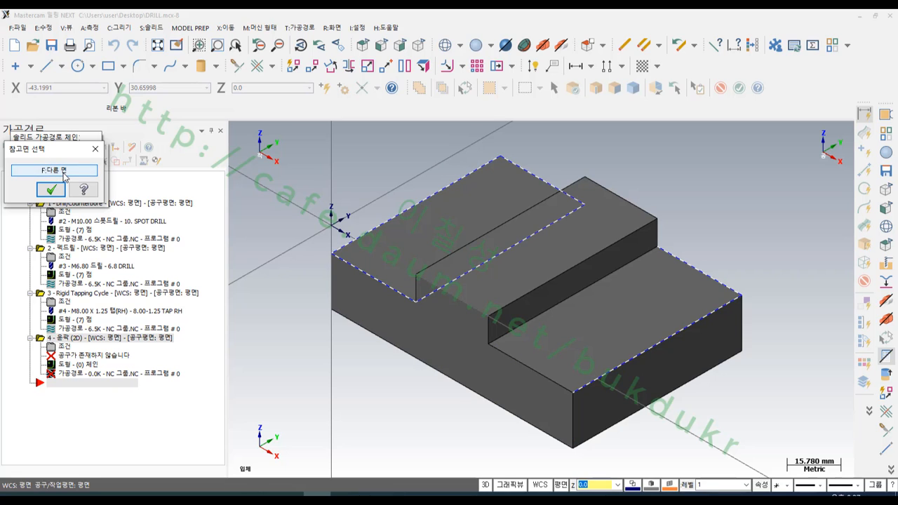
{"action": "left_click", "coordinate": [51, 190]}
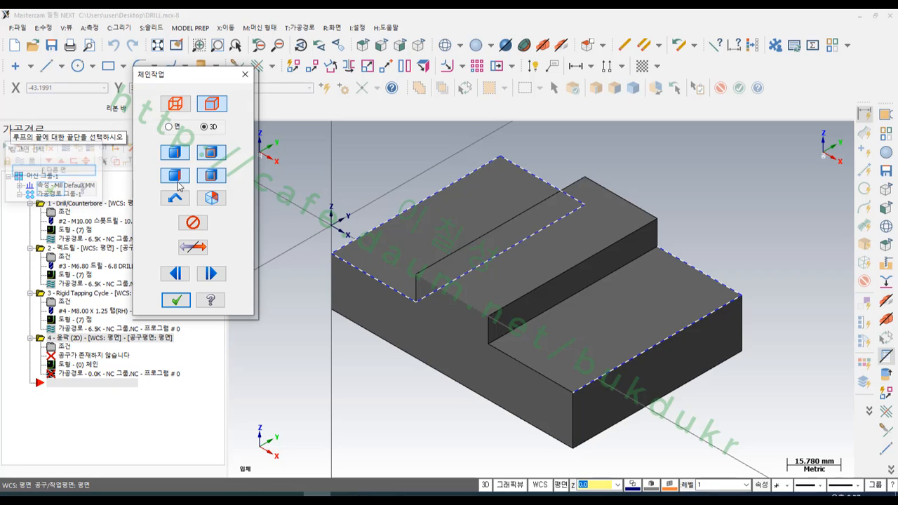
{"action": "left_click", "coordinate": [533, 181]}
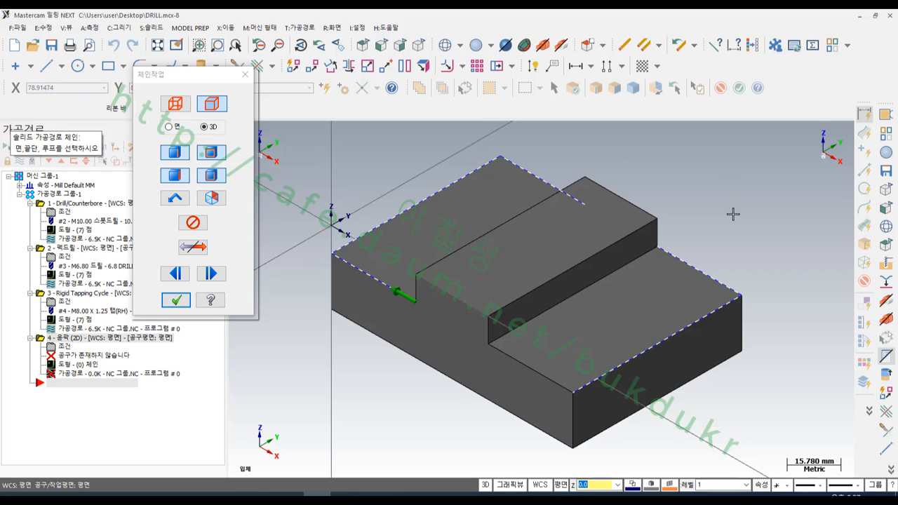
{"action": "scroll", "coordinate": [551, 141], "scroll_direction": "up", "scroll_amount": 1}
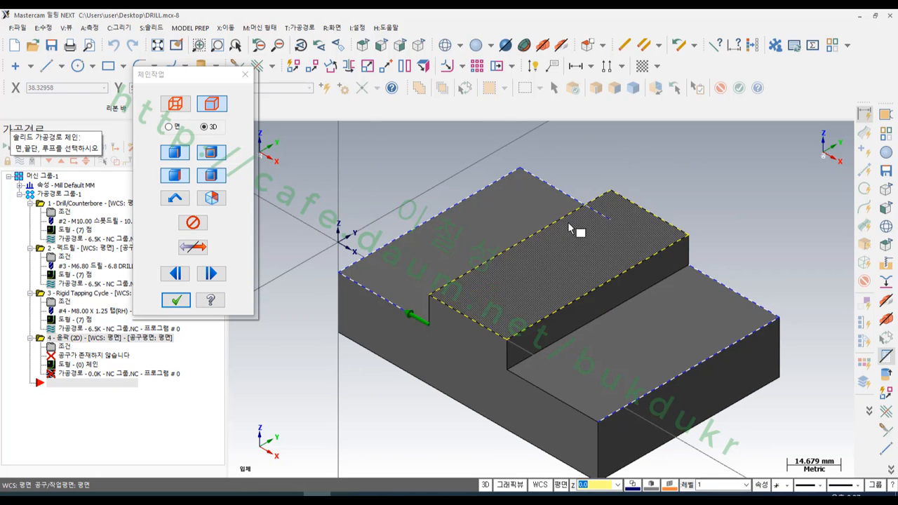
{"action": "left_click", "coordinate": [176, 301]}
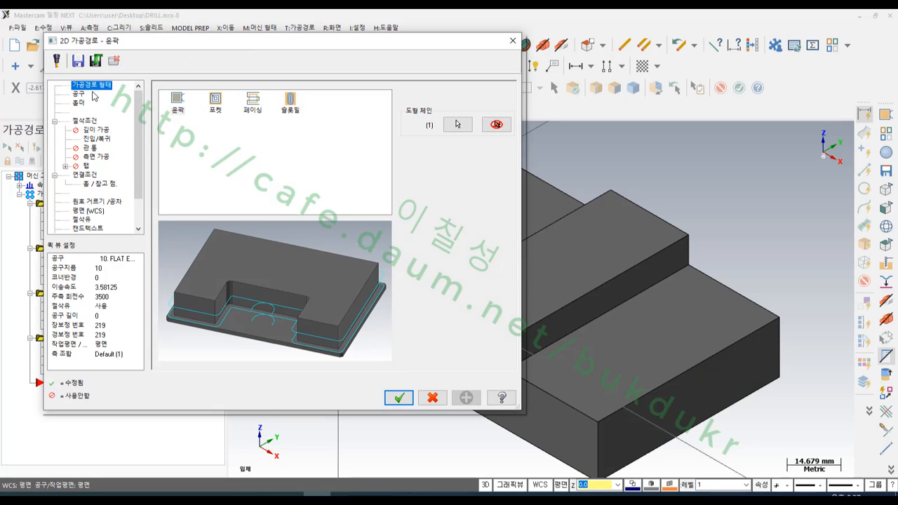
- Assign the 10 mm spot drill to the contour and make it a 2D chamfer with width 0.5 and tip offset 4
{"action": "left_click", "coordinate": [79, 94]}
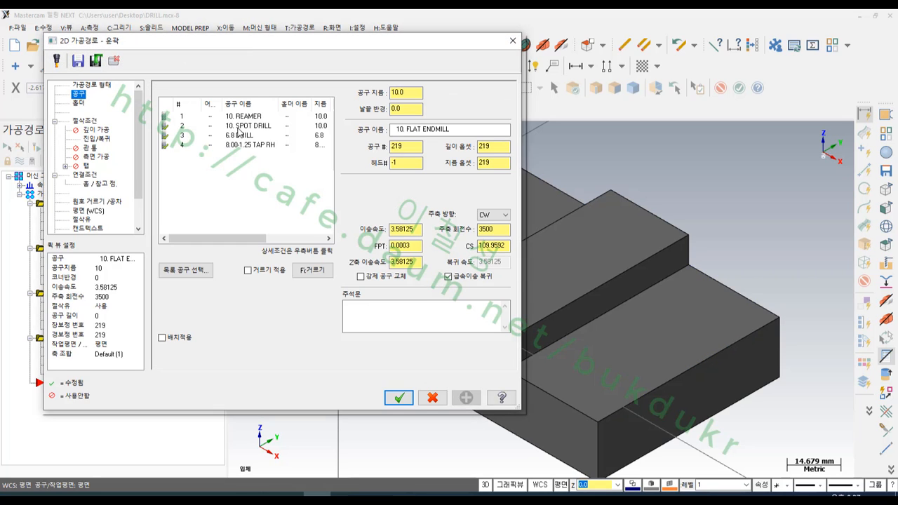
{"action": "left_click", "coordinate": [240, 127]}
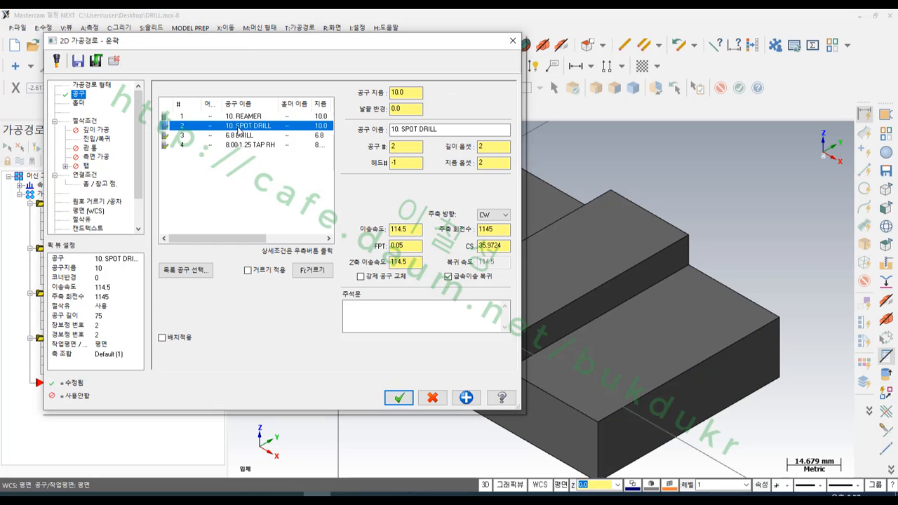
{"action": "left_click", "coordinate": [85, 121]}
{"action": "left_click", "coordinate": [403, 115]}
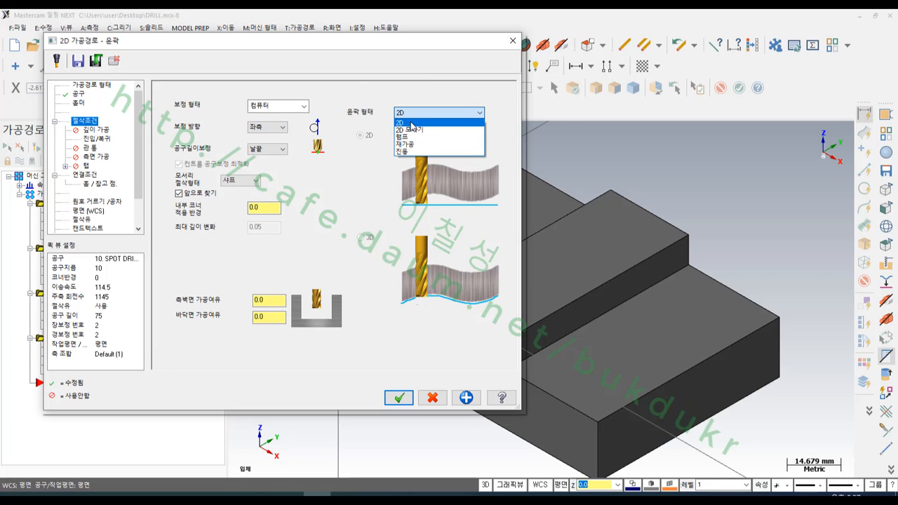
{"action": "left_click", "coordinate": [414, 132]}
{"action": "double_click", "coordinate": [474, 157]}
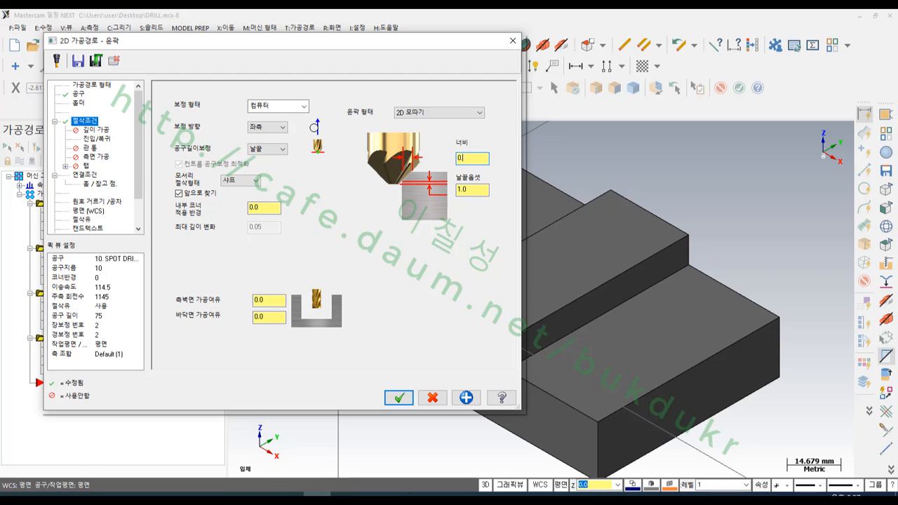
{"action": "double_click", "coordinate": [475, 190]}
{"action": "type", "text": "4.3"}
{"action": "left_click", "coordinate": [479, 158]}
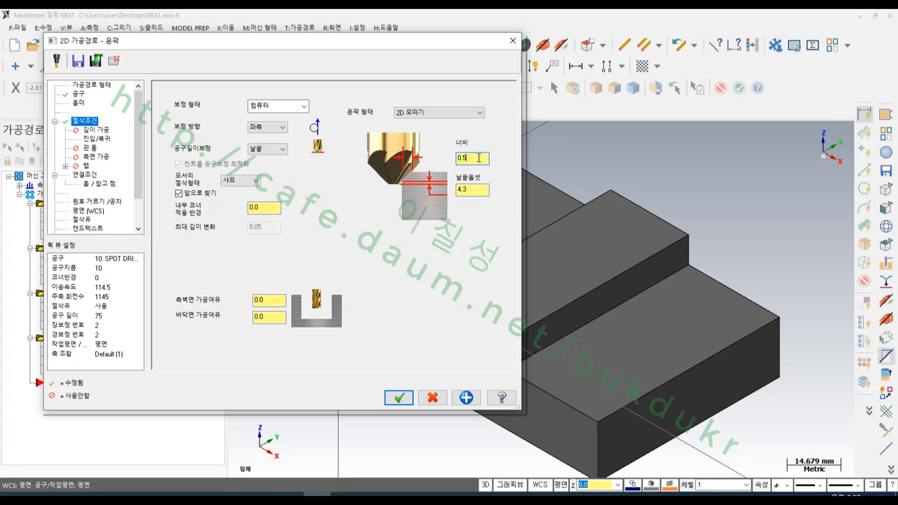
- Disable the contour's entry and exit moves, shorten both its start and end by 35%, and generate the toolpath after checking the linking parameters
{"action": "left_click", "coordinate": [106, 139]}
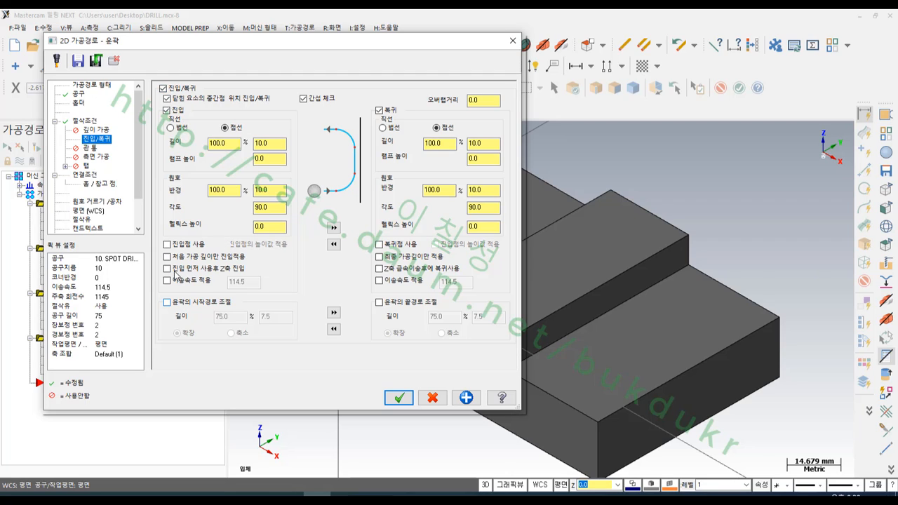
{"action": "left_click", "coordinate": [167, 111]}
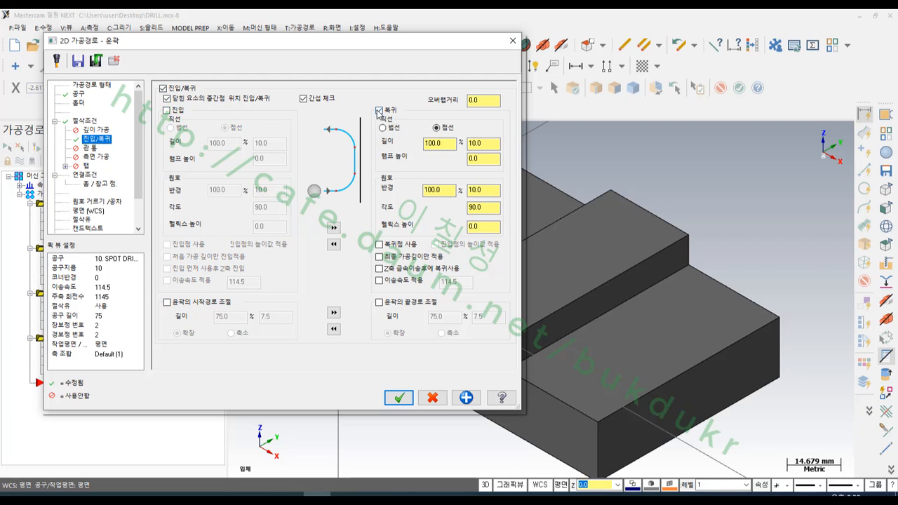
{"action": "left_click", "coordinate": [380, 112]}
{"action": "left_click", "coordinate": [167, 302]}
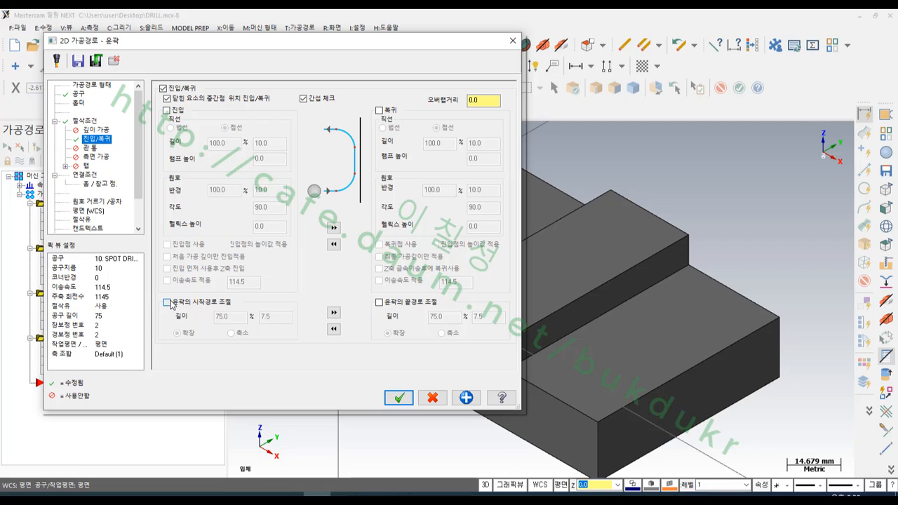
{"action": "left_click", "coordinate": [221, 317]}
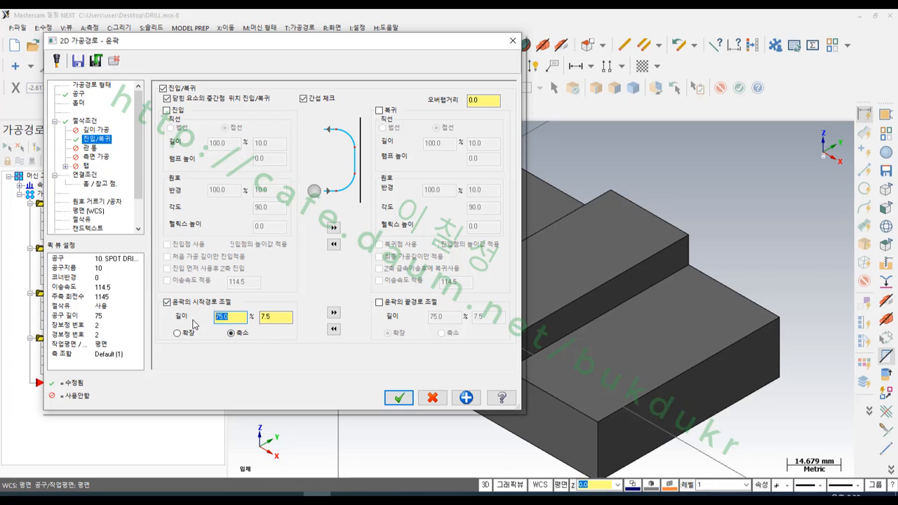
{"action": "type", "text": "35"}
{"action": "key", "text": "Return"}
{"action": "left_click", "coordinate": [333, 312]}
{"action": "left_click", "coordinate": [85, 175]}
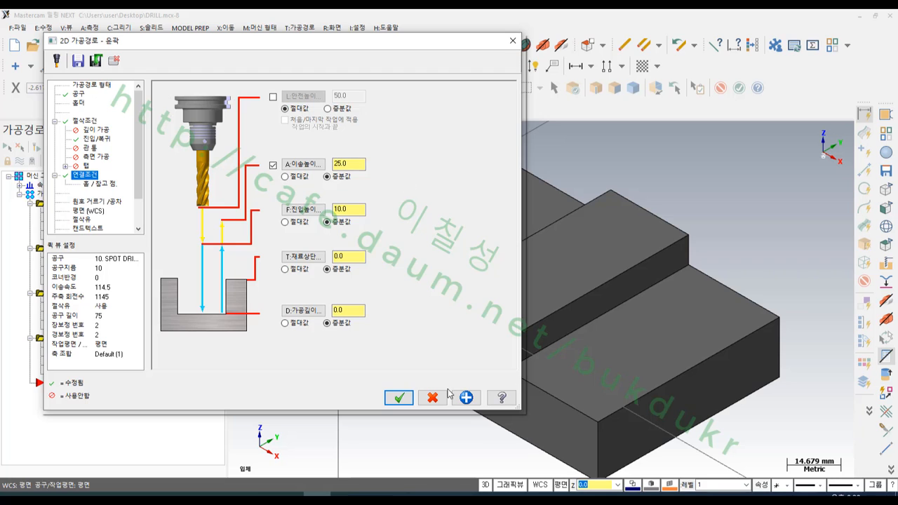
{"action": "left_click", "coordinate": [397, 400]}
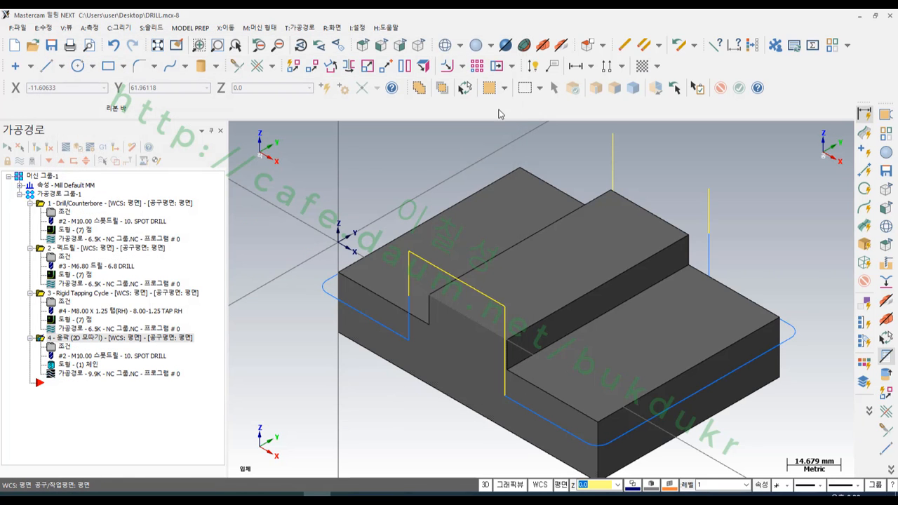
- Run the 2D chamfer contour's verification in the simulator through to the end of the toolpath
{"action": "scroll", "coordinate": [537, 160], "scroll_direction": "down", "scroll_amount": 1}
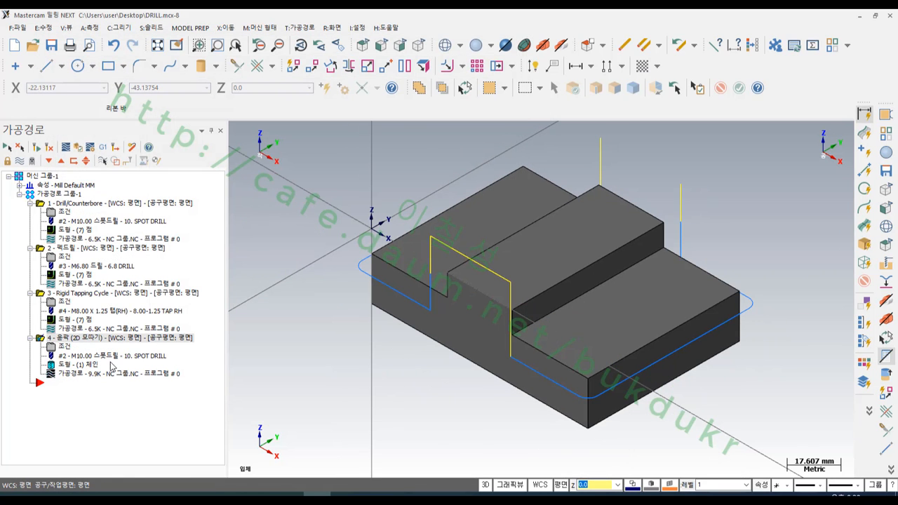
{"action": "left_click", "coordinate": [78, 146]}
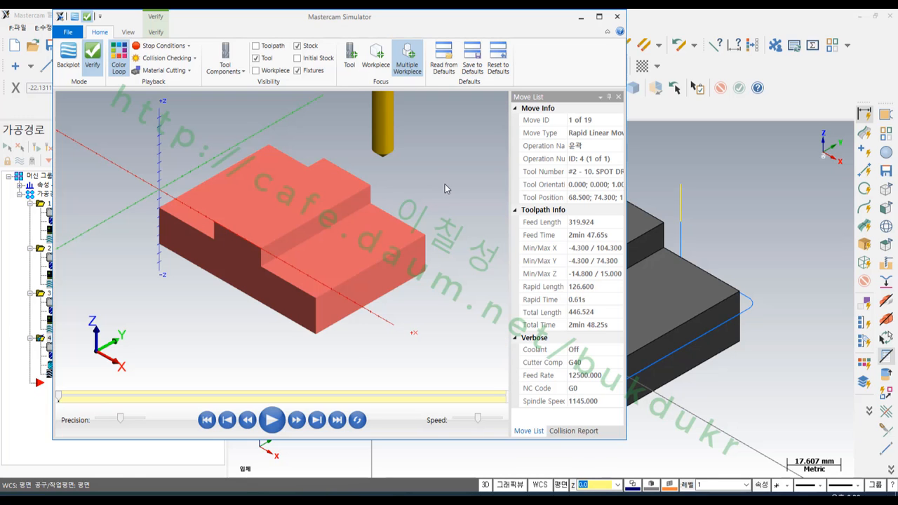
{"action": "scroll", "coordinate": [329, 169], "scroll_direction": "up", "scroll_amount": 1}
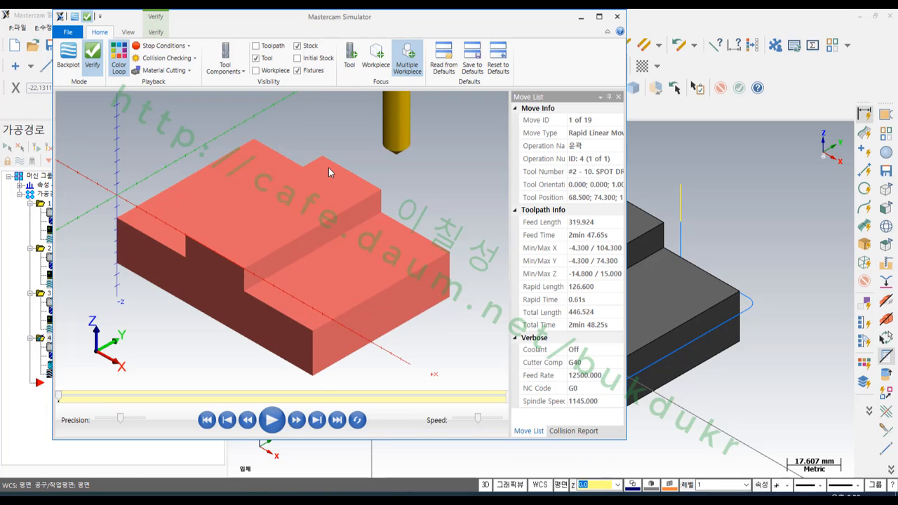
{"action": "left_click", "coordinate": [272, 420]}
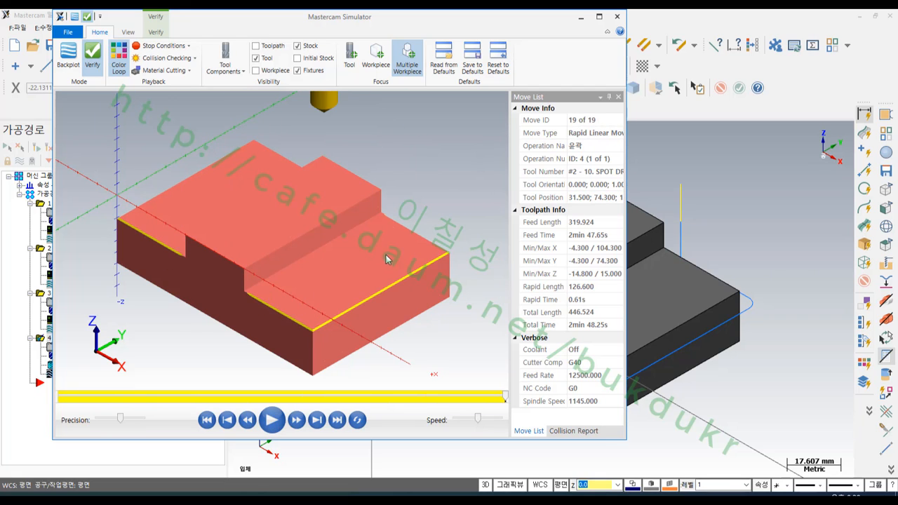
- Rewind the simulation to the start of the cut and examine the spot drill's clearance beside the step's vertical wall
{"action": "middle_click_drag", "start_coordinate": [375, 251], "coordinate": [295, 265]}
{"action": "left_click_drag", "start_coordinate": [504, 401], "coordinate": [80, 390]}
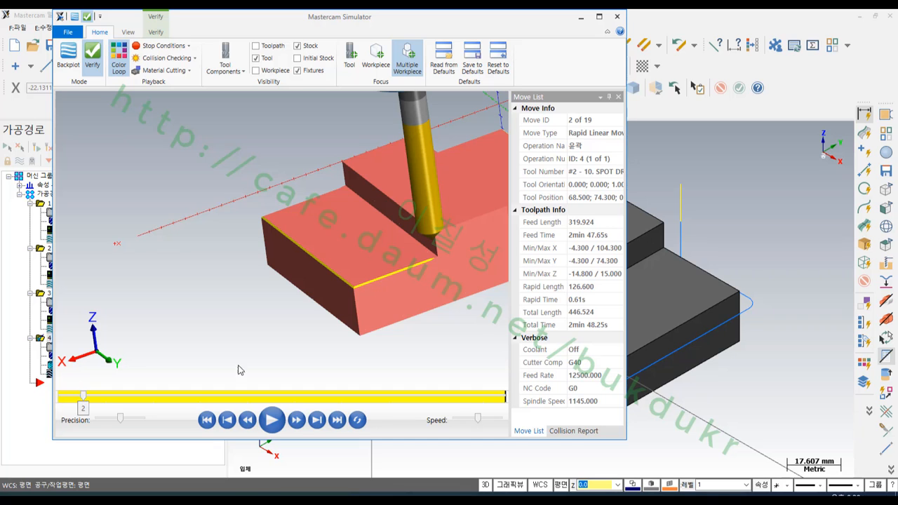
{"action": "scroll", "coordinate": [469, 247], "scroll_direction": "up", "scroll_amount": 5}
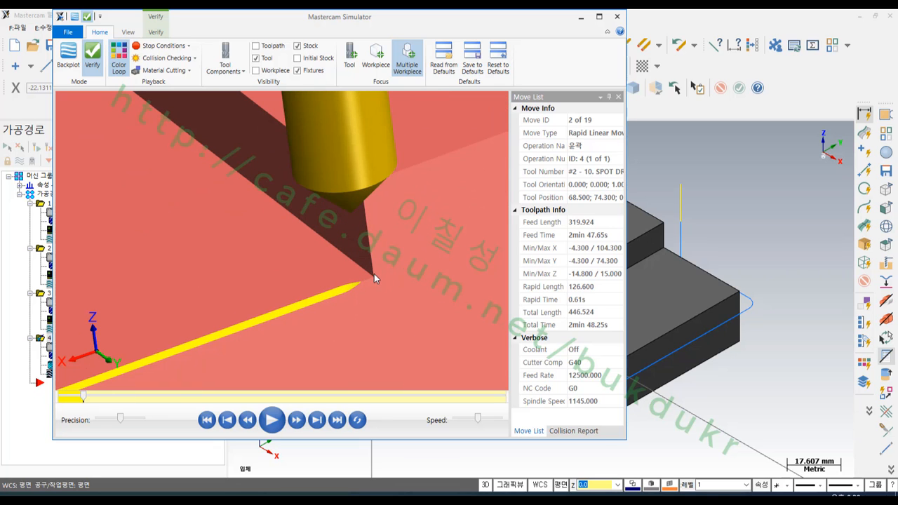
{"action": "middle_click_drag", "start_coordinate": [374, 274], "coordinate": [402, 275]}
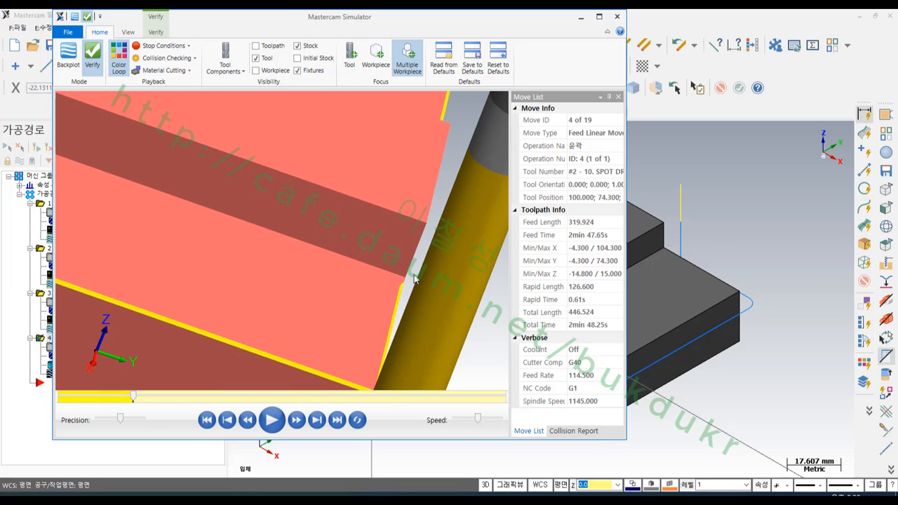
{"action": "key", "text": "b"}
{"action": "scroll", "coordinate": [423, 276], "scroll_direction": "up", "scroll_amount": 2}
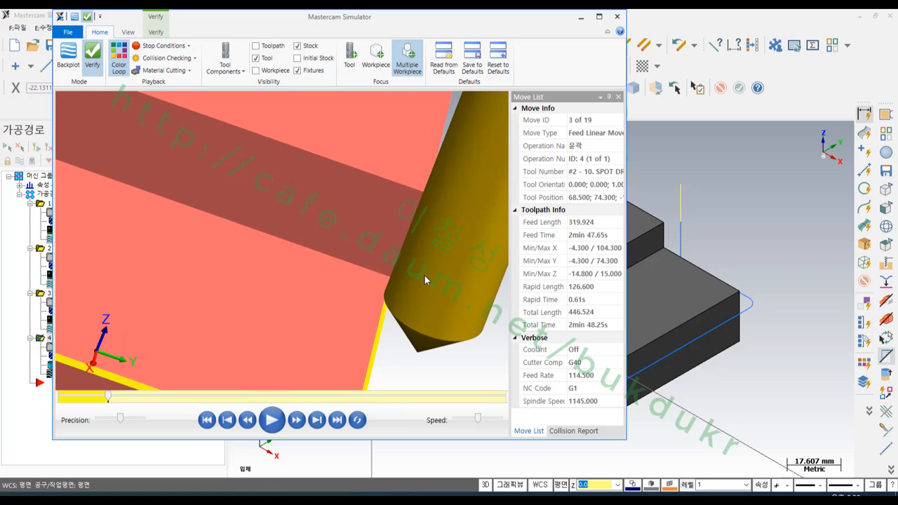
{"action": "middle_click_drag", "start_coordinate": [424, 278], "coordinate": [440, 285]}
{"action": "scroll", "coordinate": [440, 285], "scroll_direction": "up", "scroll_amount": 5}
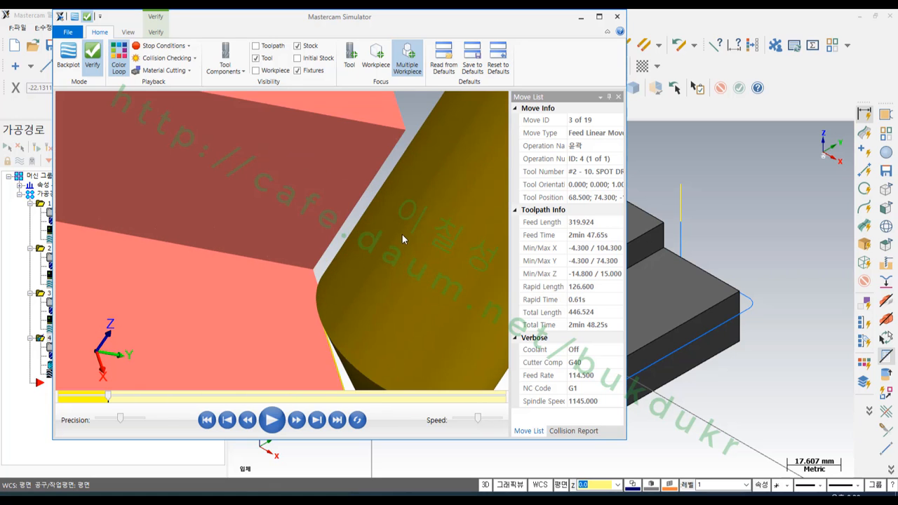
{"action": "mouse_move", "coordinate": [399, 222]}
{"action": "middle_mouse_down"}
{"action": "mouse_move", "coordinate": [377, 215]}
{"action": "mouse_move", "coordinate": [387, 221]}
{"action": "middle_mouse_up"}
{"action": "scroll", "coordinate": [391, 208], "scroll_direction": "down", "scroll_amount": 4}
{"action": "scroll", "coordinate": [392, 207], "scroll_direction": "down", "scroll_amount": 3}
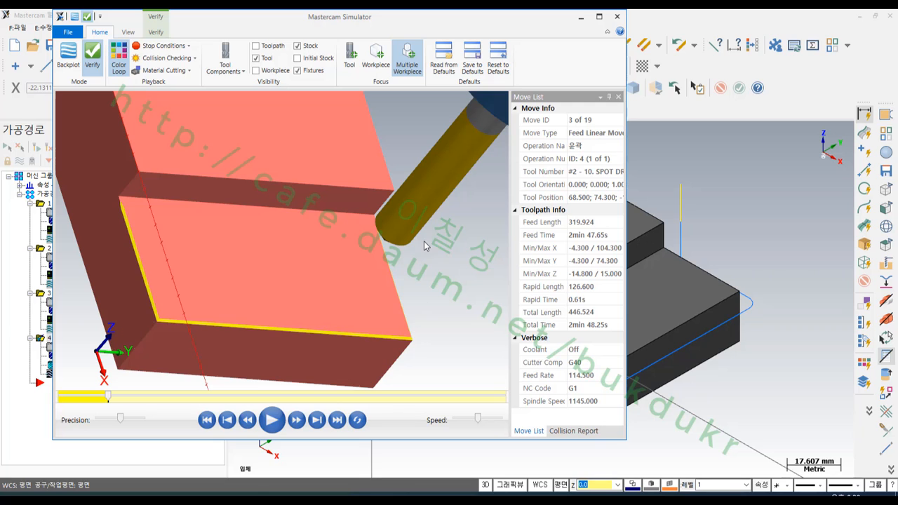
- Inspect the chamfered edges on both low steps of the simulated stock and close the simulator
{"action": "right_click", "coordinate": [423, 253]}
{"action": "left_click", "coordinate": [449, 324]}
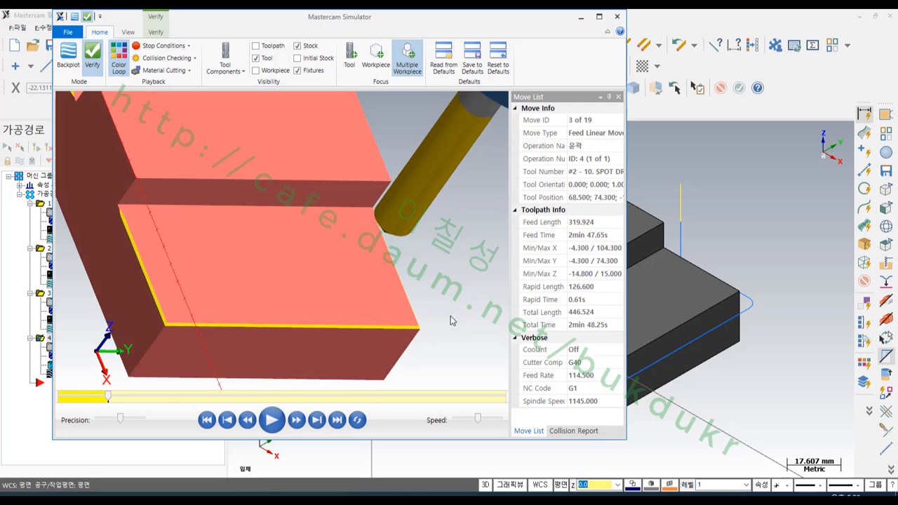
{"action": "scroll", "coordinate": [422, 299], "scroll_direction": "up", "scroll_amount": 2}
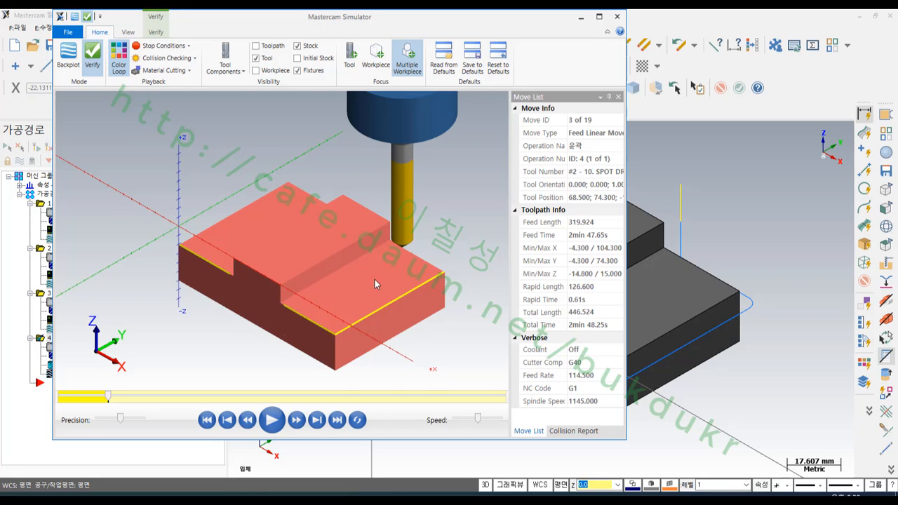
{"action": "scroll", "coordinate": [335, 291], "scroll_direction": "up", "scroll_amount": 2}
{"action": "scroll", "coordinate": [341, 207], "scroll_direction": "down", "scroll_amount": 1}
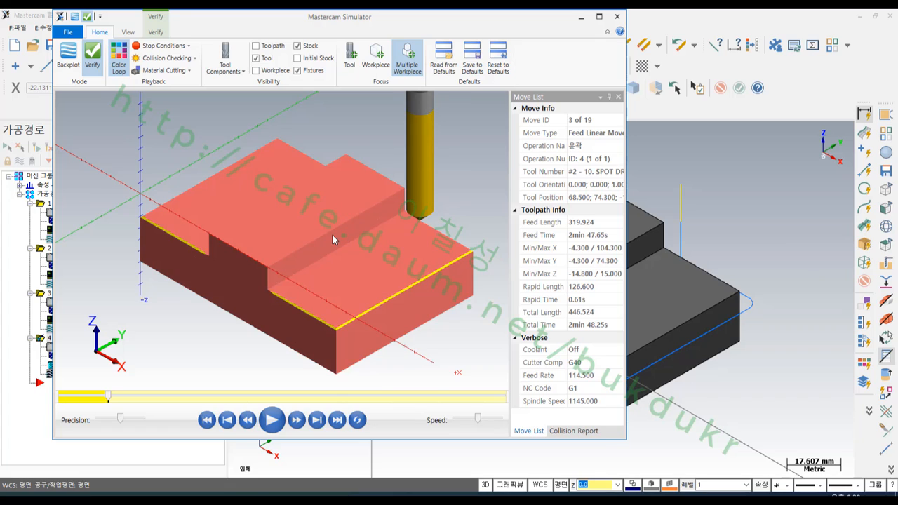
{"action": "scroll", "coordinate": [332, 235], "scroll_direction": "up", "scroll_amount": 1}
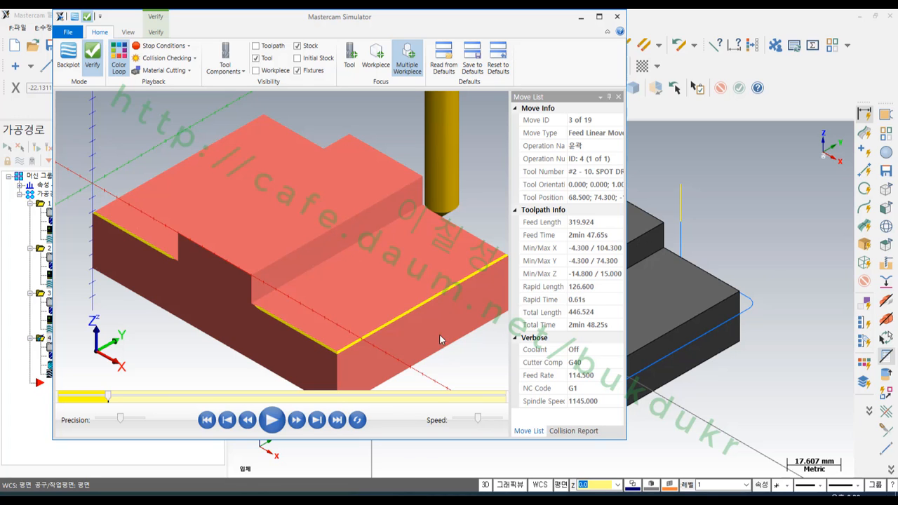
{"action": "left_click", "coordinate": [618, 17]}
{"action": "scroll", "coordinate": [657, 390], "scroll_direction": "up", "scroll_amount": 4}
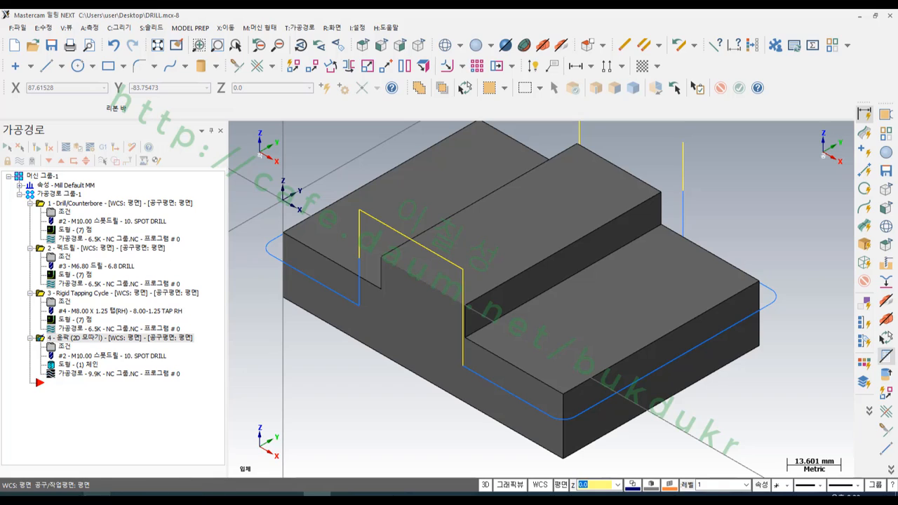
{"action": "left_click", "coordinate": [70, 494]}
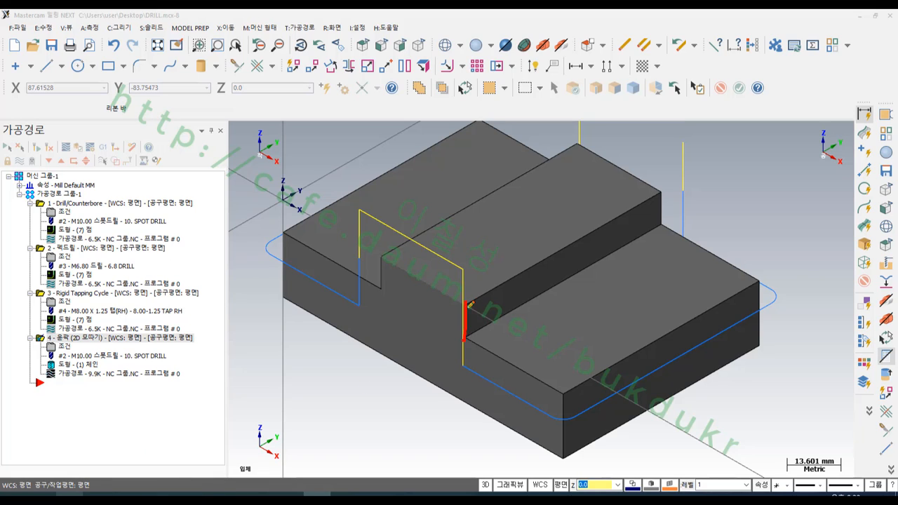
{"action": "left_click", "coordinate": [379, 256]}
{"action": "left_click", "coordinate": [582, 169]}
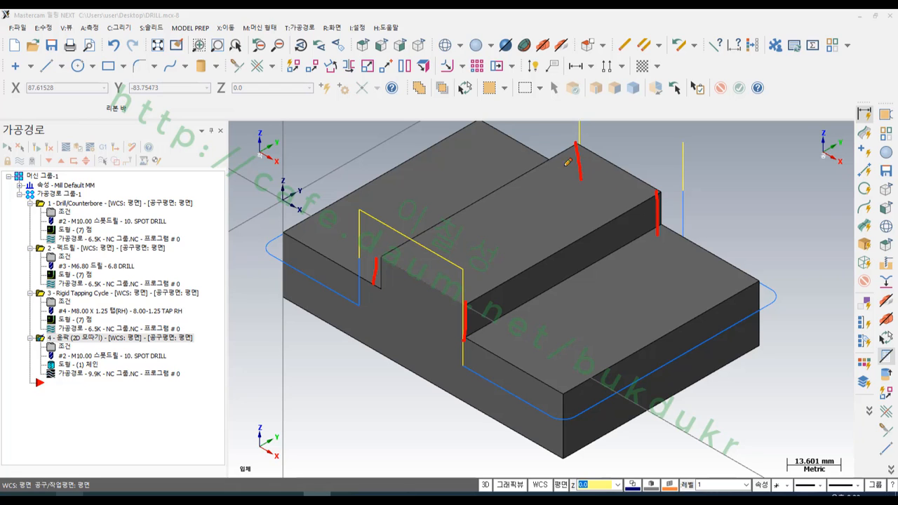
{"action": "right_click", "coordinate": [727, 187]}
{"action": "left_click", "coordinate": [785, 311]}
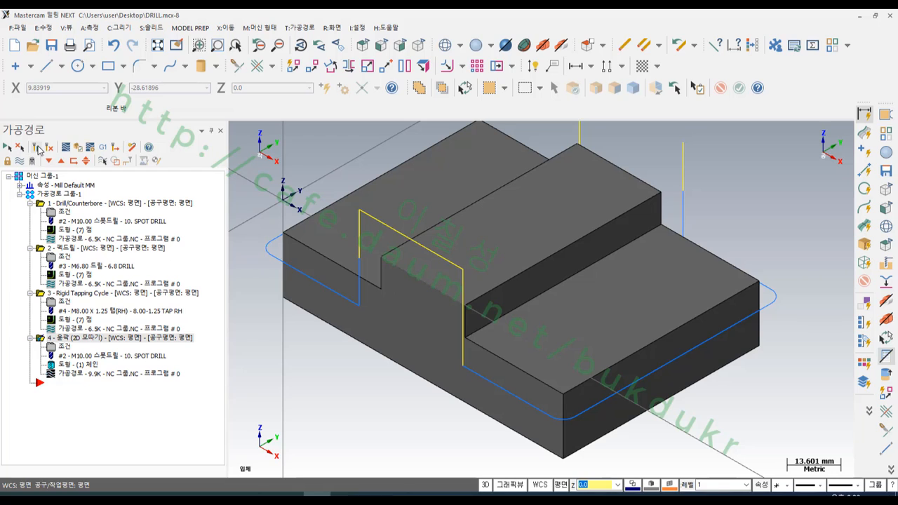
- Hide the 2D chamfer contour's toolpath display so only the stepped solid is shown
{"action": "left_click", "coordinate": [20, 162]}
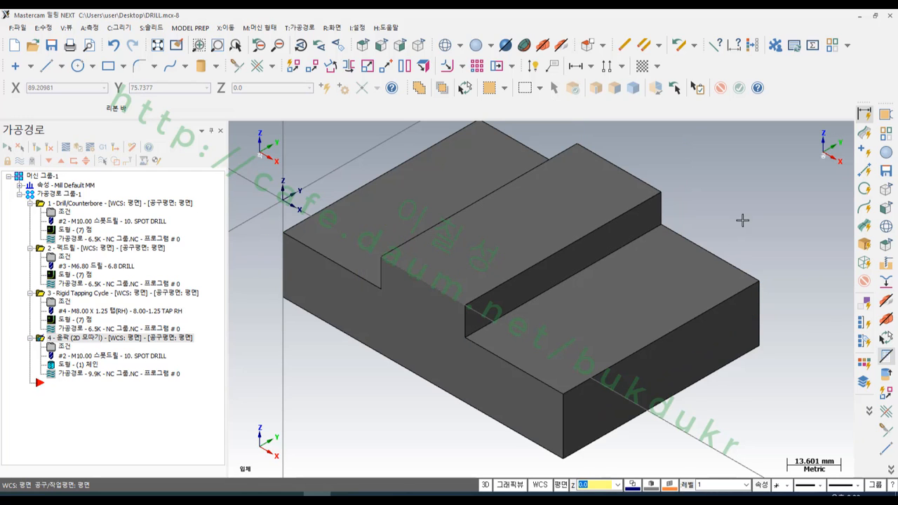
{"action": "scroll", "coordinate": [742, 221], "scroll_direction": "up", "scroll_amount": 4}
{"action": "scroll", "coordinate": [713, 172], "scroll_direction": "down", "scroll_amount": 1}
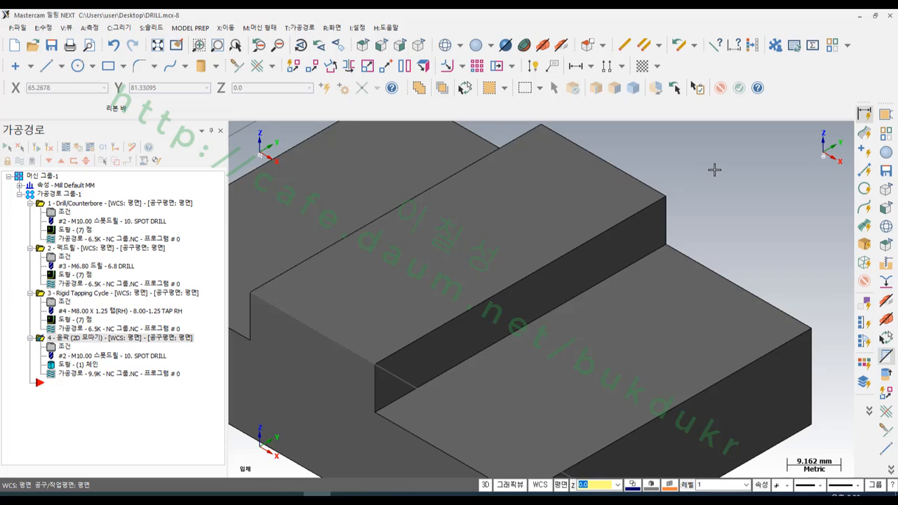
{"action": "scroll", "coordinate": [725, 189], "scroll_direction": "down", "scroll_amount": 1}
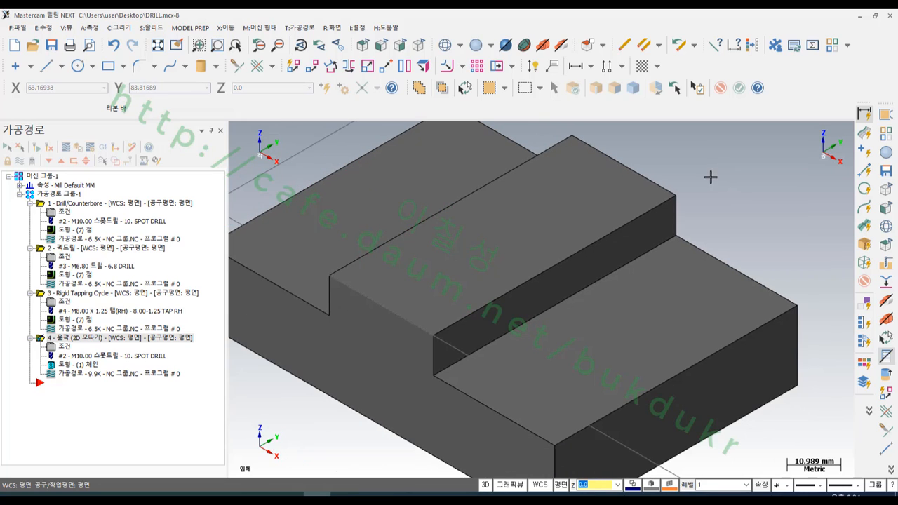
{"action": "scroll", "coordinate": [620, 254], "scroll_direction": "down", "scroll_amount": 1}
- Create curves on all edges of the raised middle step's top face, using bright green as the wireframe colour
{"action": "left_click", "coordinate": [119, 28]}
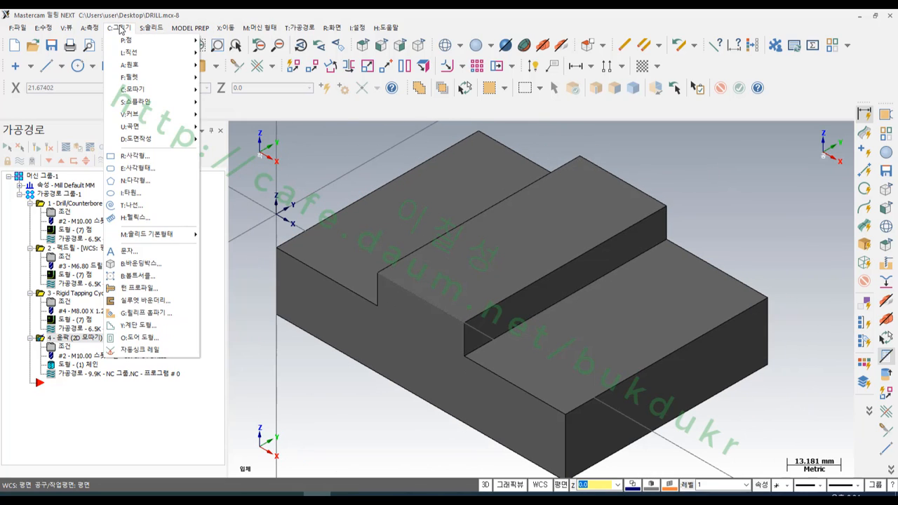
{"action": "mouse_move", "coordinate": [158, 142]}
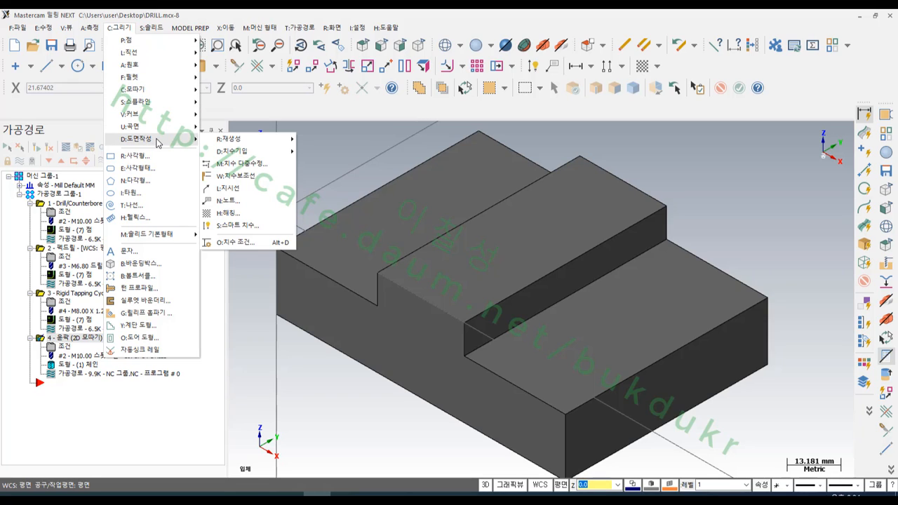
{"action": "mouse_move", "coordinate": [161, 114]}
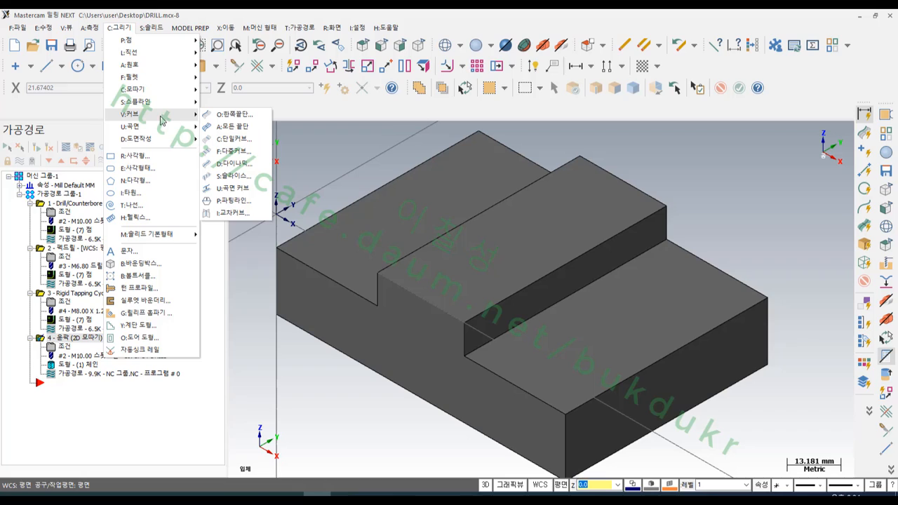
{"action": "left_click", "coordinate": [237, 127]}
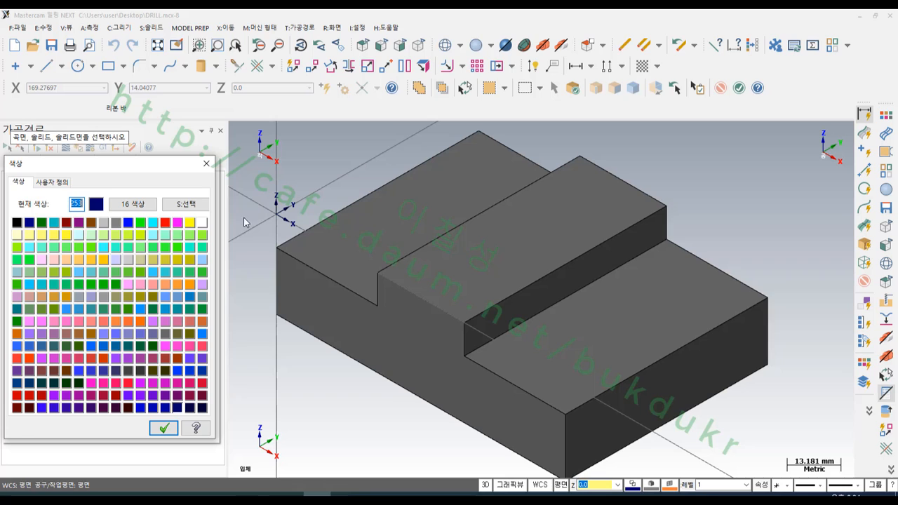
{"action": "left_click", "coordinate": [140, 223]}
{"action": "left_click", "coordinate": [166, 425]}
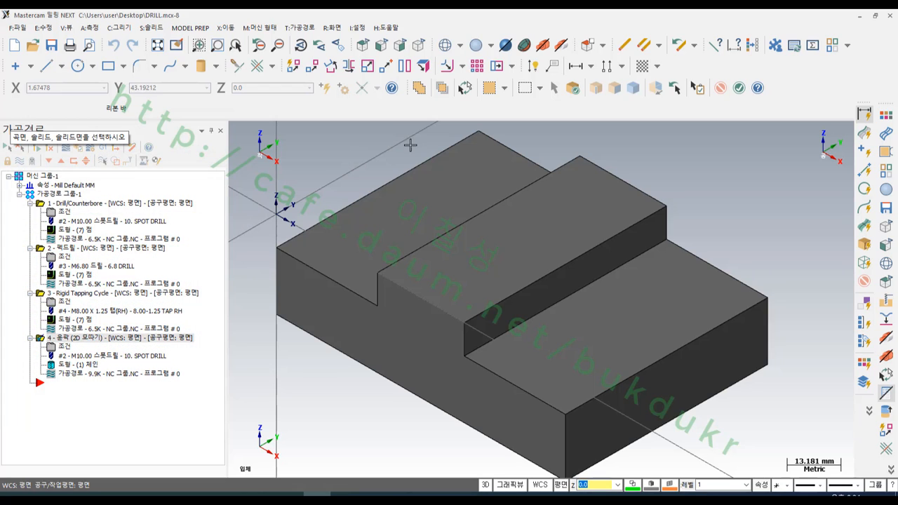
{"action": "left_click", "coordinate": [574, 89]}
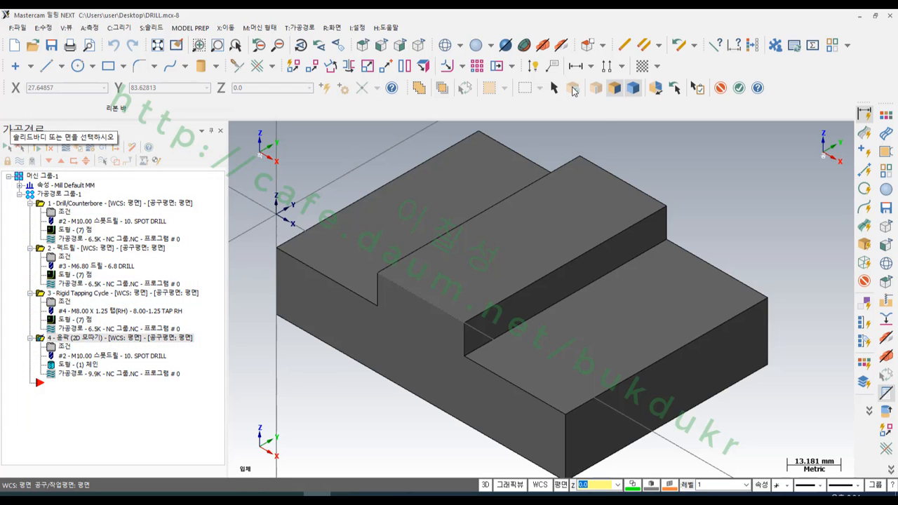
{"action": "left_click", "coordinate": [612, 90]}
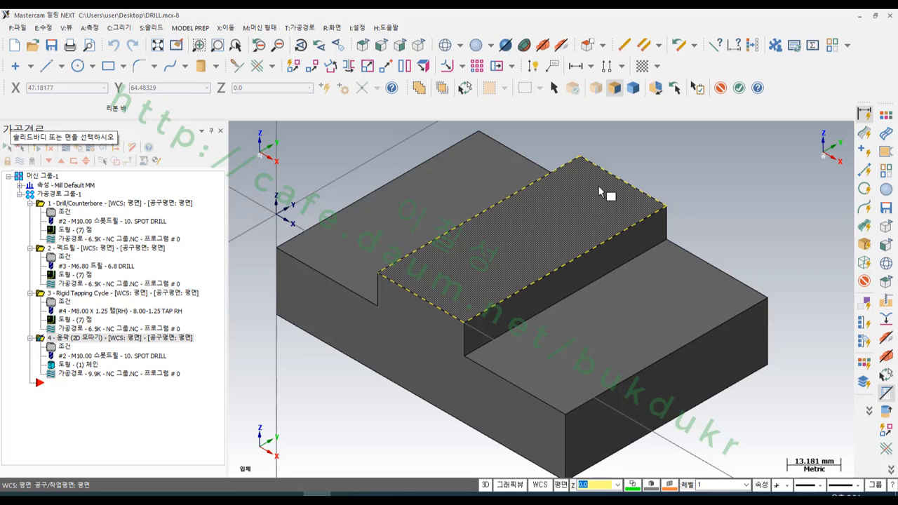
{"action": "left_click", "coordinate": [621, 188]}
{"action": "left_click", "coordinate": [739, 90]}
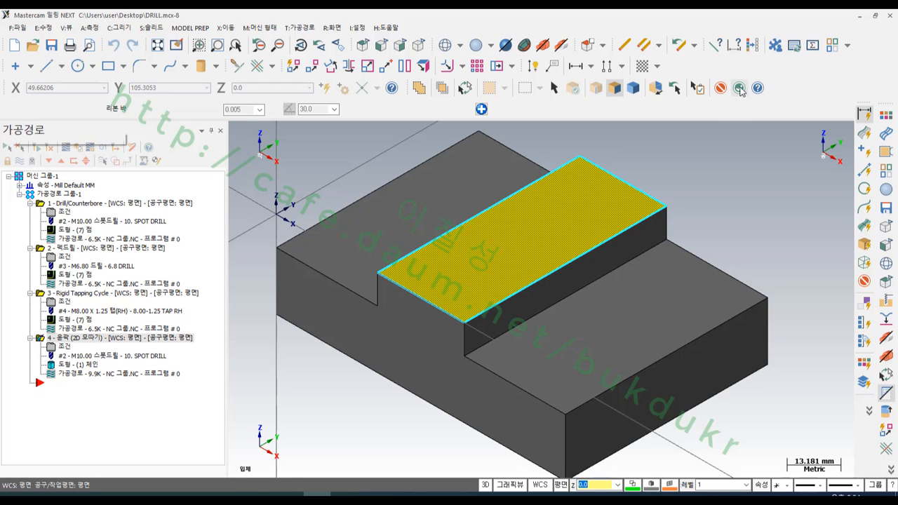
{"action": "scroll", "coordinate": [666, 173], "scroll_direction": "up", "scroll_amount": 1}
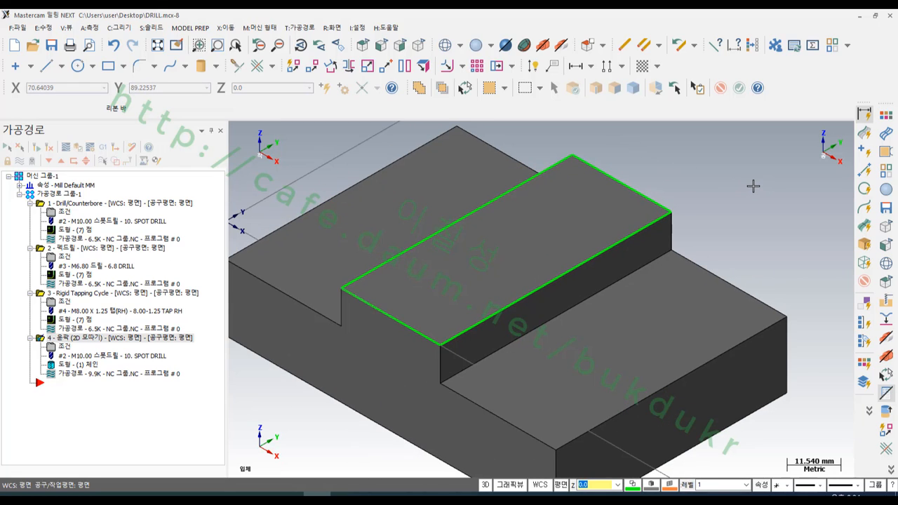
- Select the four green edge curves as a chain and hide all other geometry
{"action": "left_click", "coordinate": [519, 188], "text": "shift"}
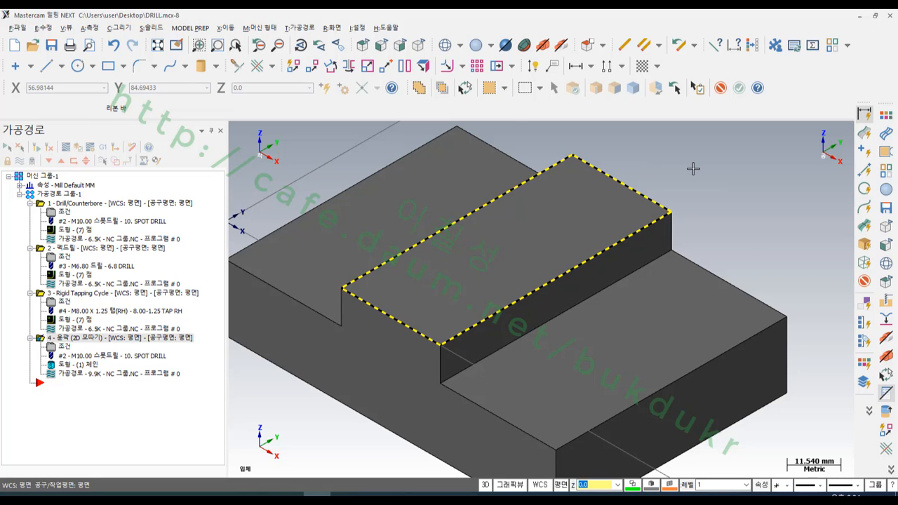
{"action": "key", "text": "alt+e"}
{"action": "key", "text": "alt+e"}
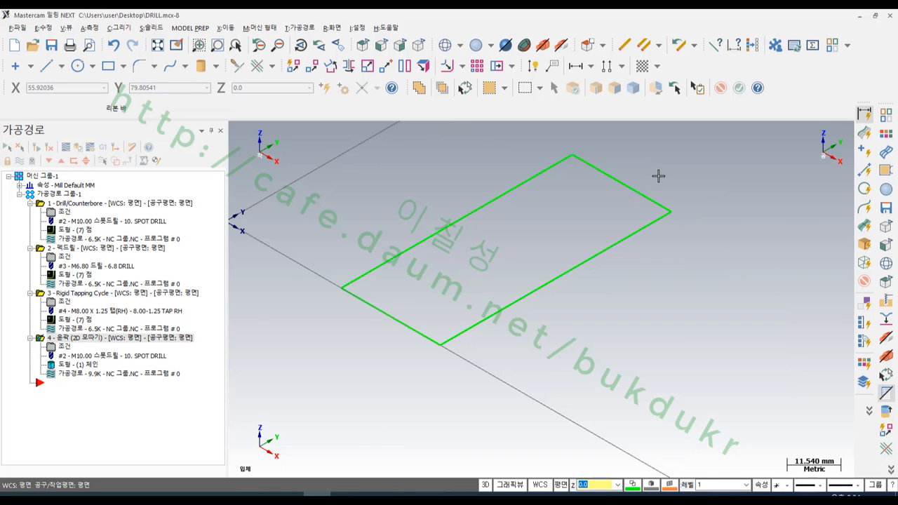
{"action": "scroll", "coordinate": [591, 189], "scroll_direction": "down", "scroll_amount": 3}
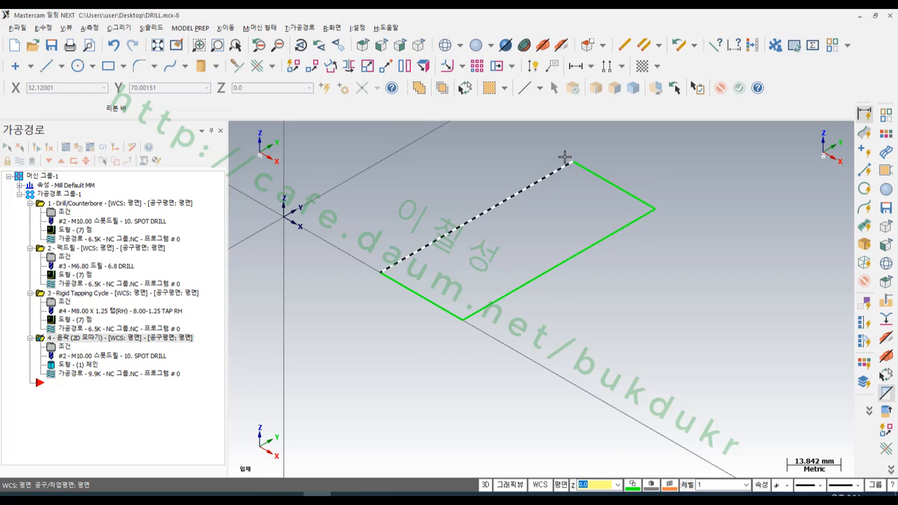
- Chamfer all four corners of the green edge-curve chain with a single distance of 0.5
{"action": "scroll", "coordinate": [568, 150], "scroll_direction": "up", "scroll_amount": 1}
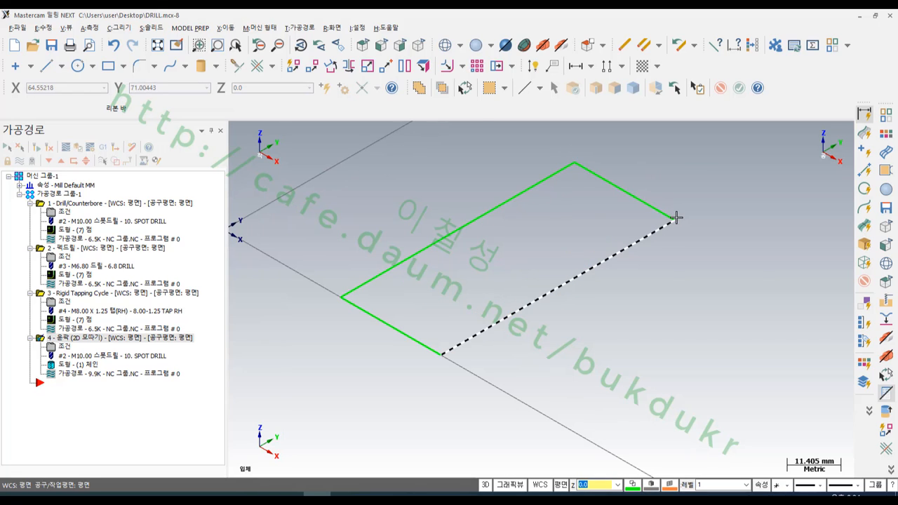
{"action": "left_click", "coordinate": [154, 66]}
{"action": "left_click", "coordinate": [162, 118]}
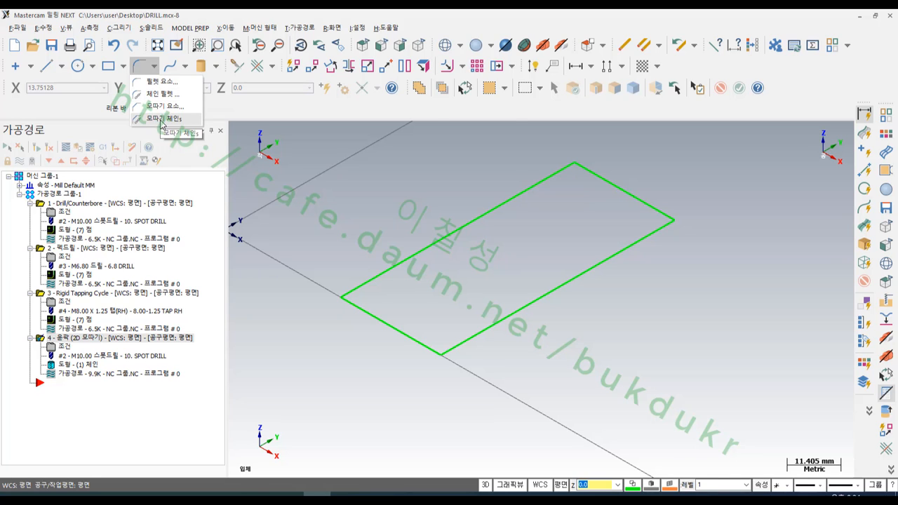
{"action": "left_click", "coordinate": [387, 270]}
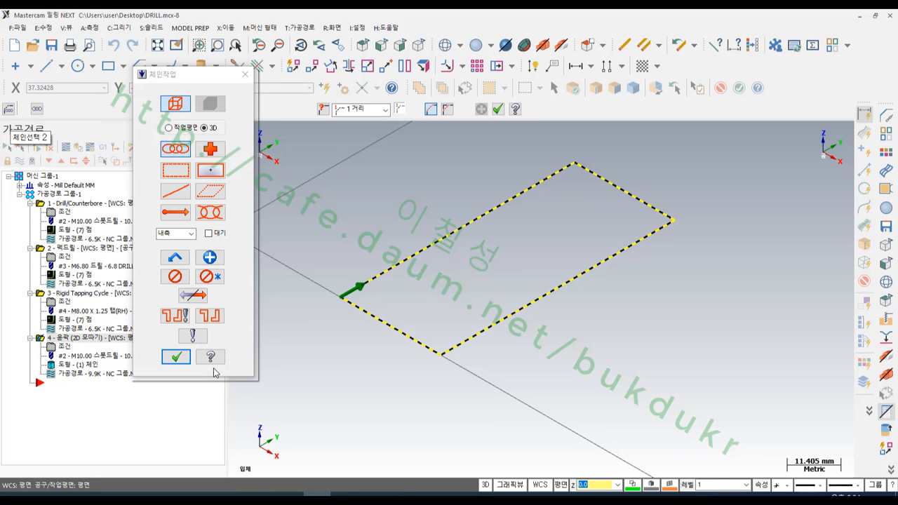
{"action": "left_click", "coordinate": [175, 357]}
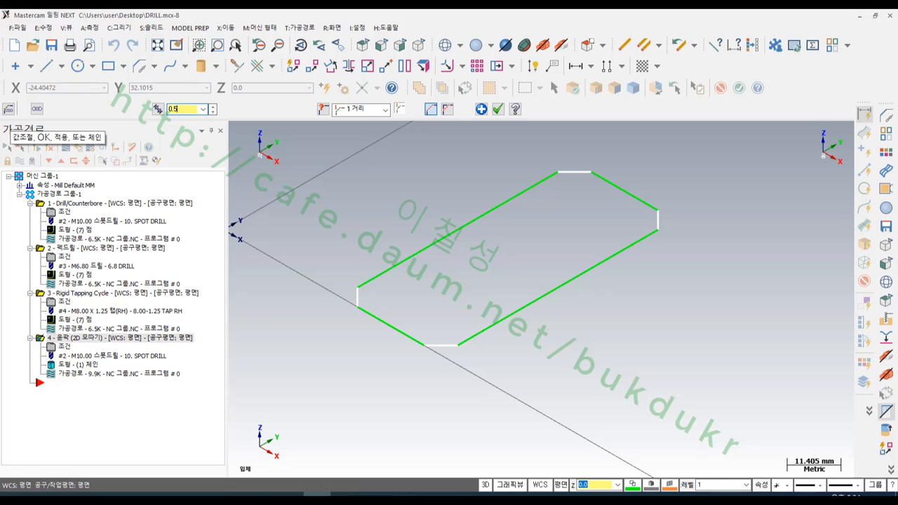
{"action": "key", "text": "Return"}
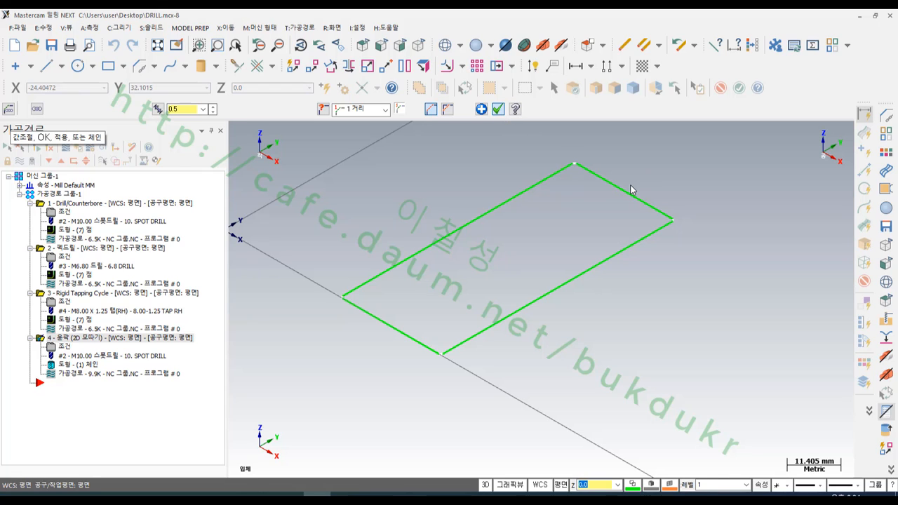
- Delete the two short end lines of the chamfered green outline, keeping both long edges and their corner chamfer lines
{"action": "scroll", "coordinate": [633, 184], "scroll_direction": "down", "scroll_amount": 1}
{"action": "scroll", "coordinate": [619, 169], "scroll_direction": "up", "scroll_amount": 1}
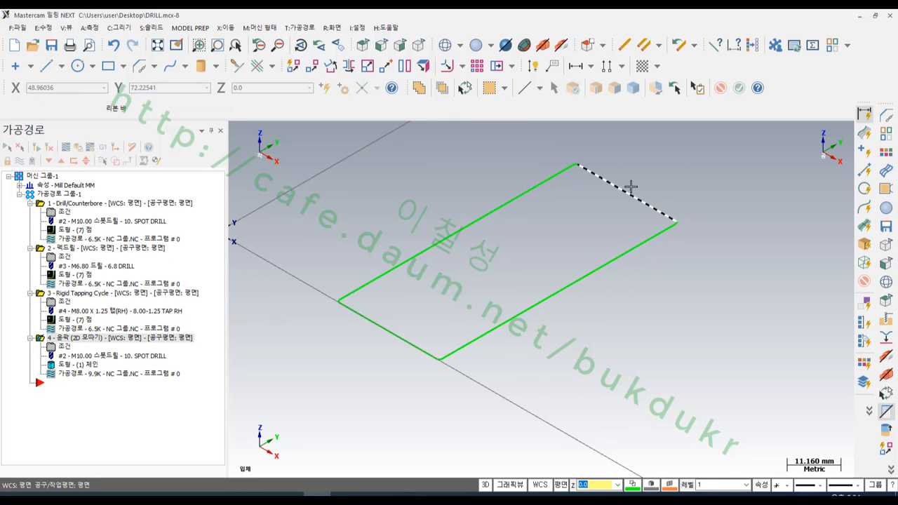
{"action": "left_click", "coordinate": [631, 188]}
{"action": "left_click", "coordinate": [400, 337]}
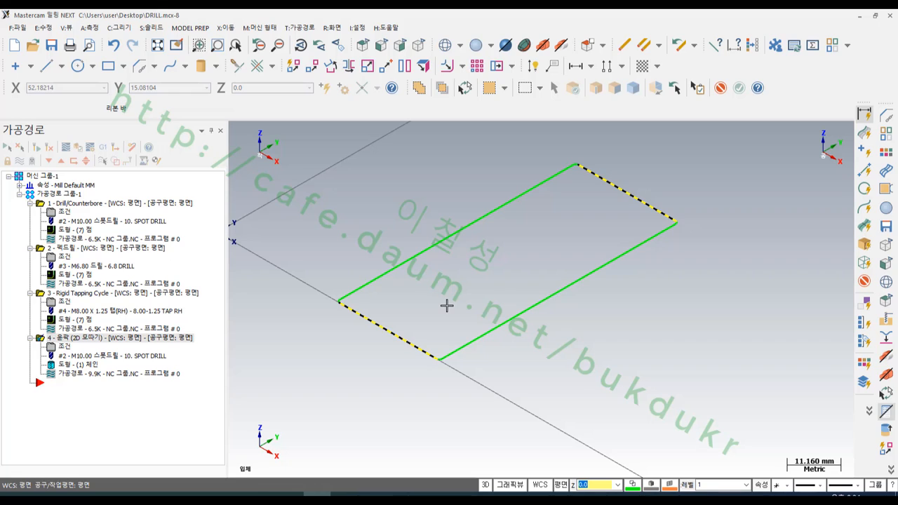
{"action": "key", "text": "Delete"}
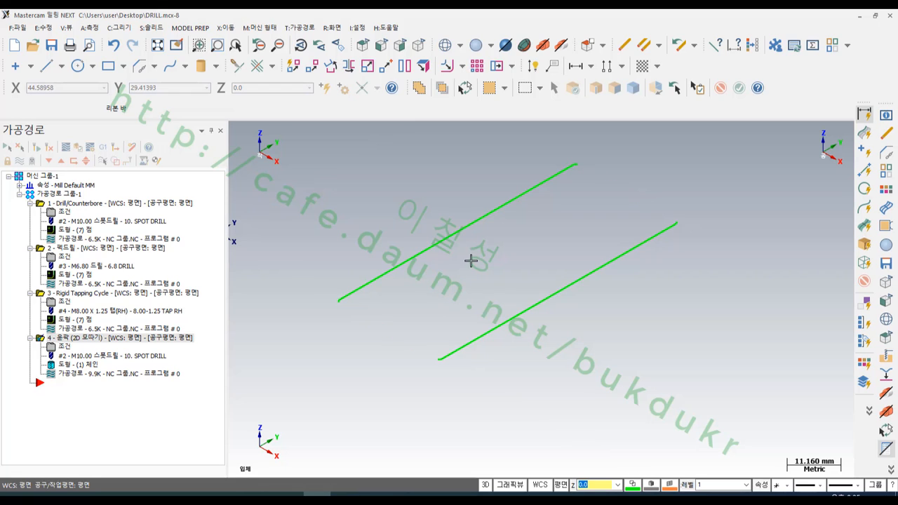
- Start a contour toolpath chaining the two long green edges with their corner chamfers, running in opposite directions, in the top view
{"action": "key", "text": "alt+1"}
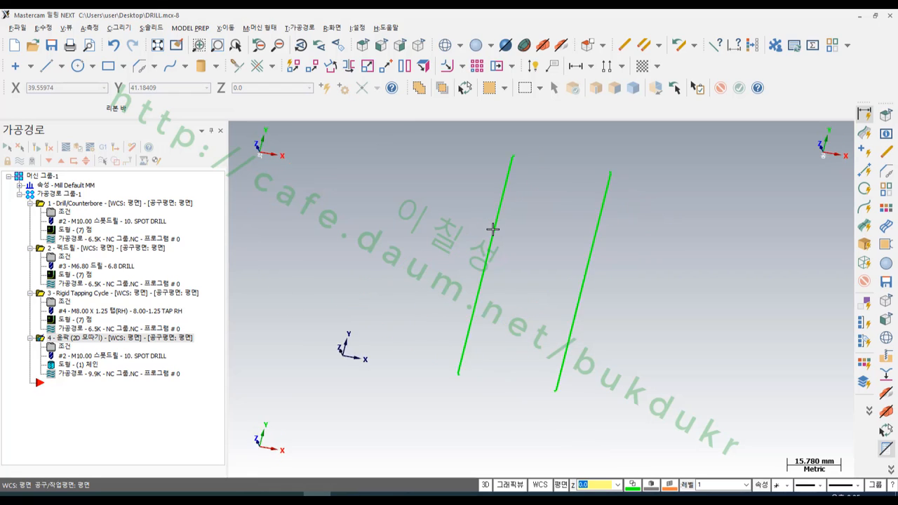
{"action": "scroll", "coordinate": [604, 179], "scroll_direction": "up", "scroll_amount": 6}
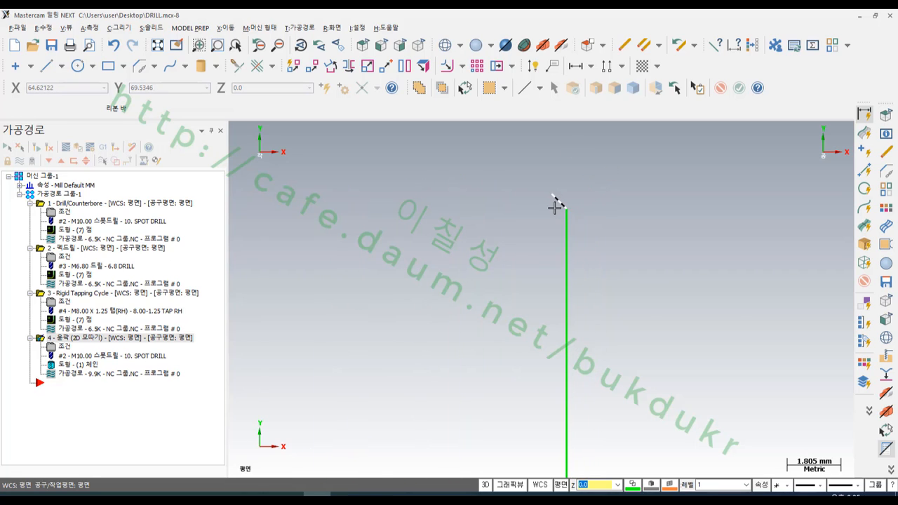
{"action": "scroll", "coordinate": [603, 181], "scroll_direction": "down", "scroll_amount": 5}
{"action": "scroll", "coordinate": [595, 173], "scroll_direction": "down", "scroll_amount": 4}
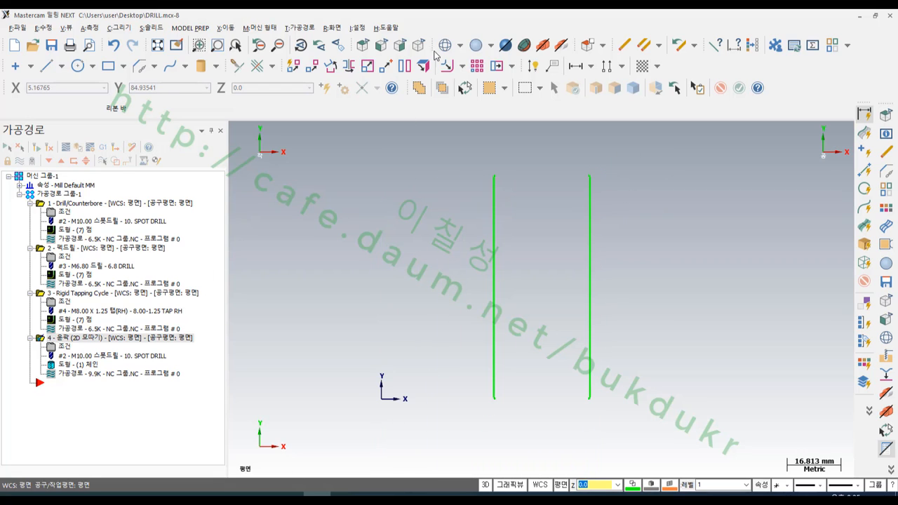
{"action": "left_click", "coordinate": [300, 28]}
{"action": "left_click", "coordinate": [316, 41]}
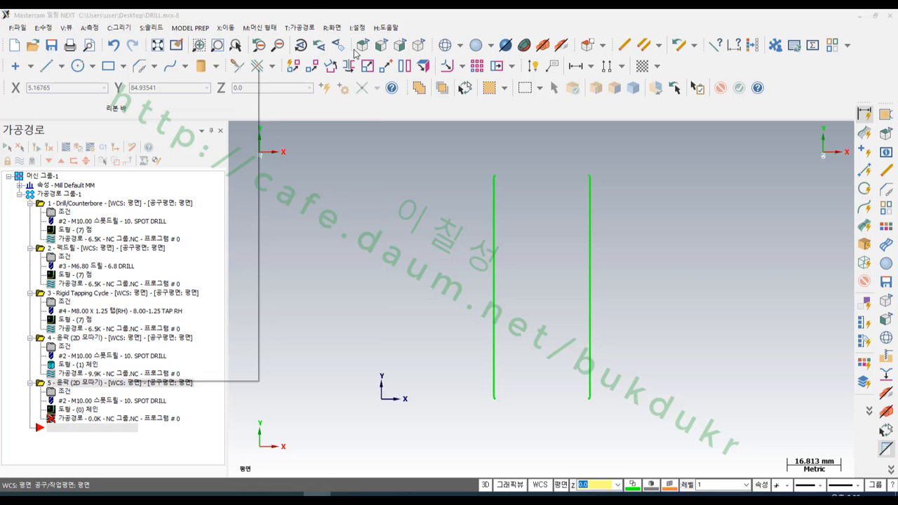
{"action": "left_click", "coordinate": [590, 184]}
{"action": "left_click", "coordinate": [492, 376]}
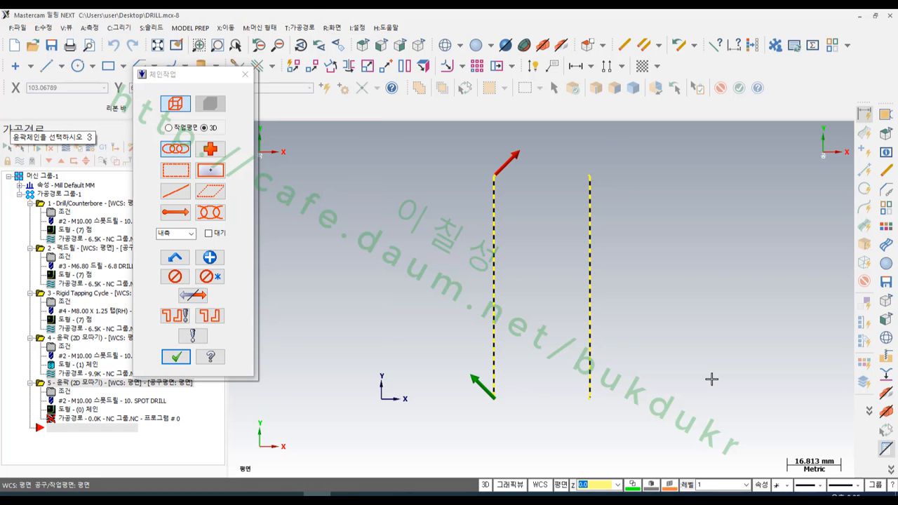
{"action": "left_click", "coordinate": [176, 357]}
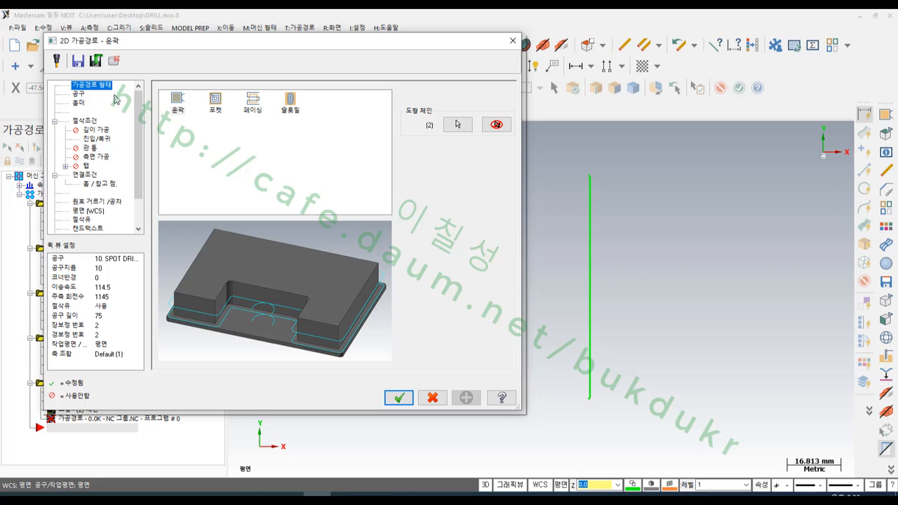
- Assign the 10 mm flat endmill from the tool library, with tool number, length offset and diameter offset all 5
{"action": "left_click", "coordinate": [78, 94]}
{"action": "left_click", "coordinate": [207, 271]}
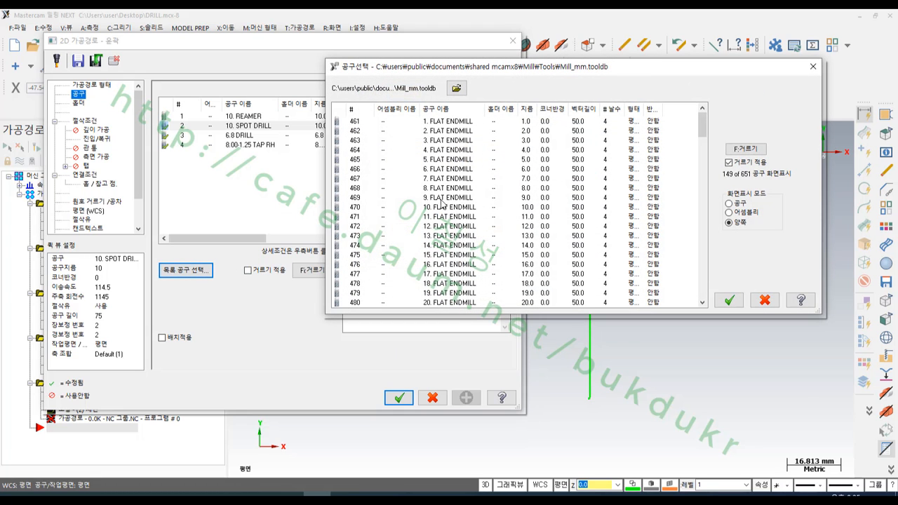
{"action": "double_click", "coordinate": [443, 207]}
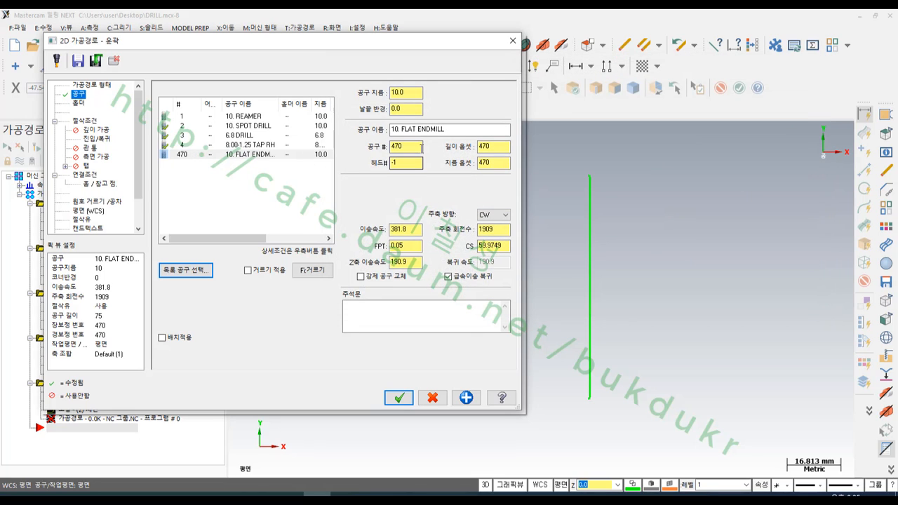
{"action": "left_click_drag", "start_coordinate": [407, 148], "coordinate": [346, 152]}
{"action": "type", "text": "5"}
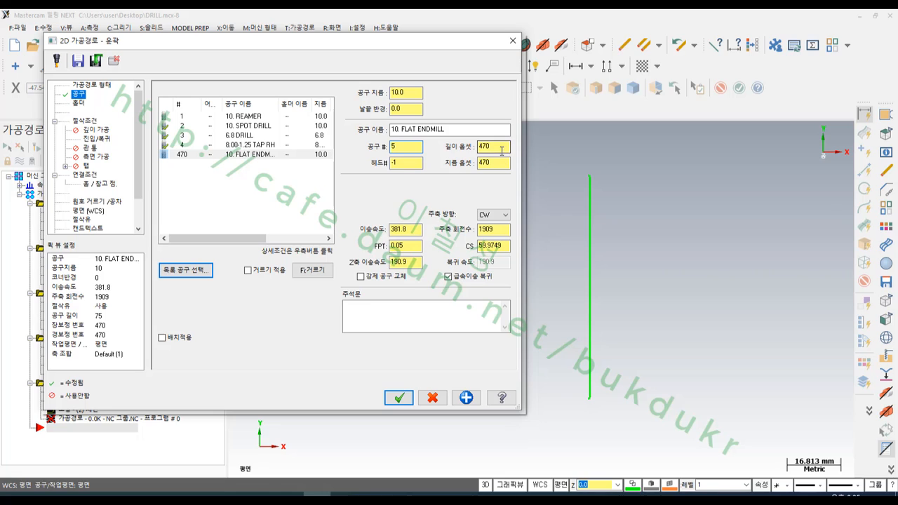
{"action": "double_click", "coordinate": [503, 150]}
{"action": "type", "text": "5"}
{"action": "left_click_drag", "start_coordinate": [499, 163], "coordinate": [446, 167]}
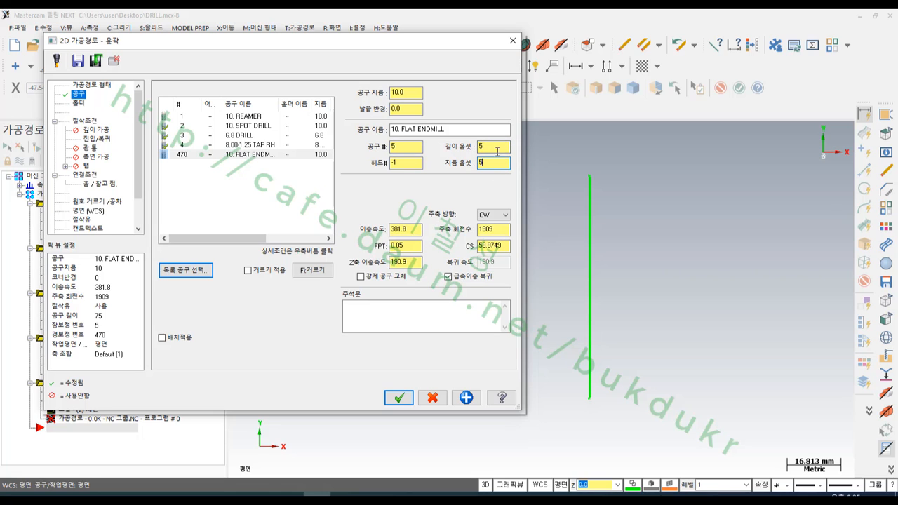
{"action": "type", "text": "5"}
- Set the contour type to 2D and switch the contour's start-path adjustment from shorten to extend
{"action": "left_click", "coordinate": [88, 121]}
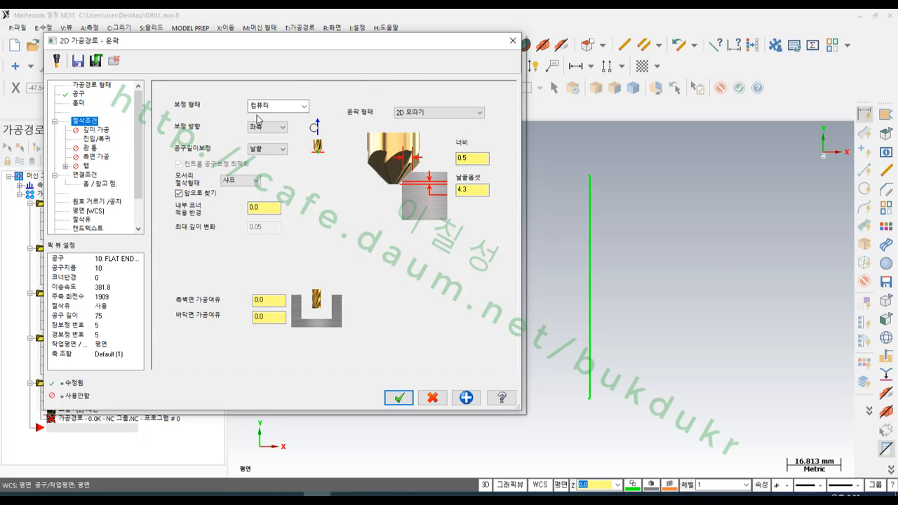
{"action": "left_click", "coordinate": [458, 114]}
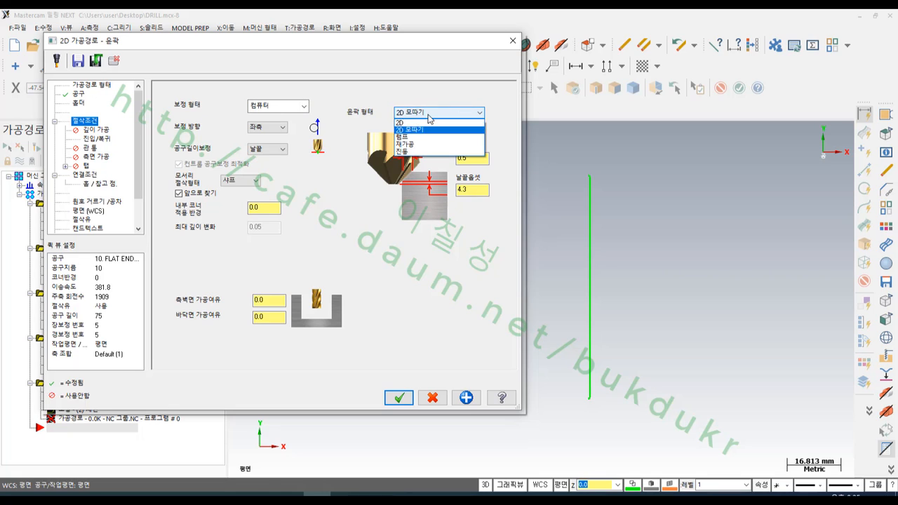
{"action": "left_click", "coordinate": [419, 122]}
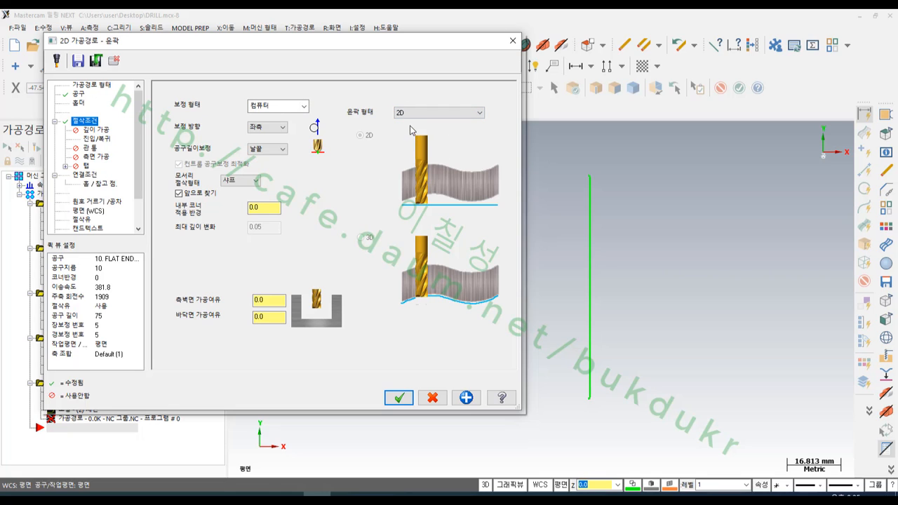
{"action": "left_click", "coordinate": [99, 139]}
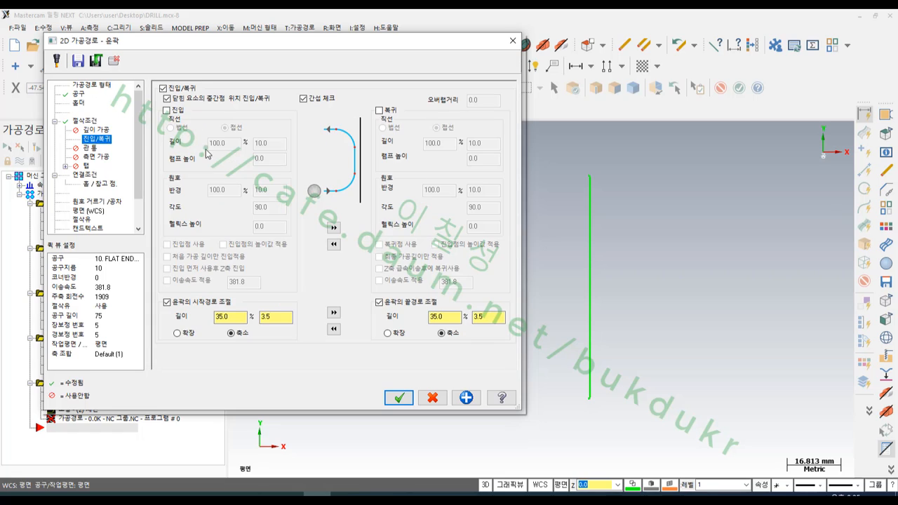
{"action": "left_click", "coordinate": [178, 332]}
- Set the top of stock and the cutting depth to absolute -10 and generate the contour toolpath
{"action": "left_click", "coordinate": [86, 175]}
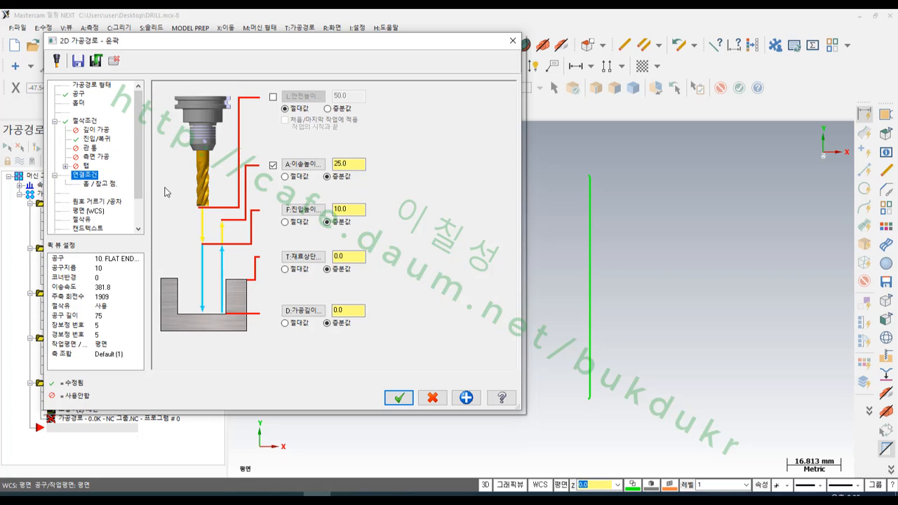
{"action": "double_click", "coordinate": [345, 256]}
{"action": "type", "text": "-10"}
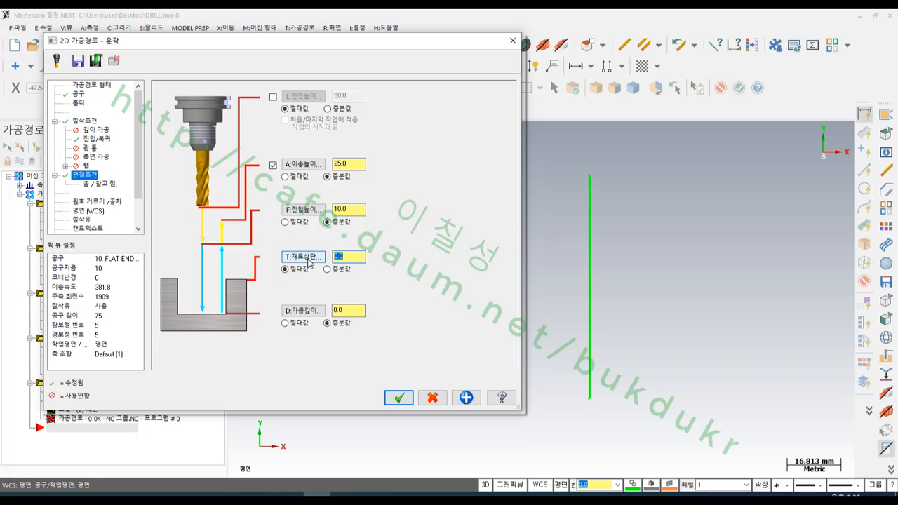
{"action": "left_click", "coordinate": [285, 324]}
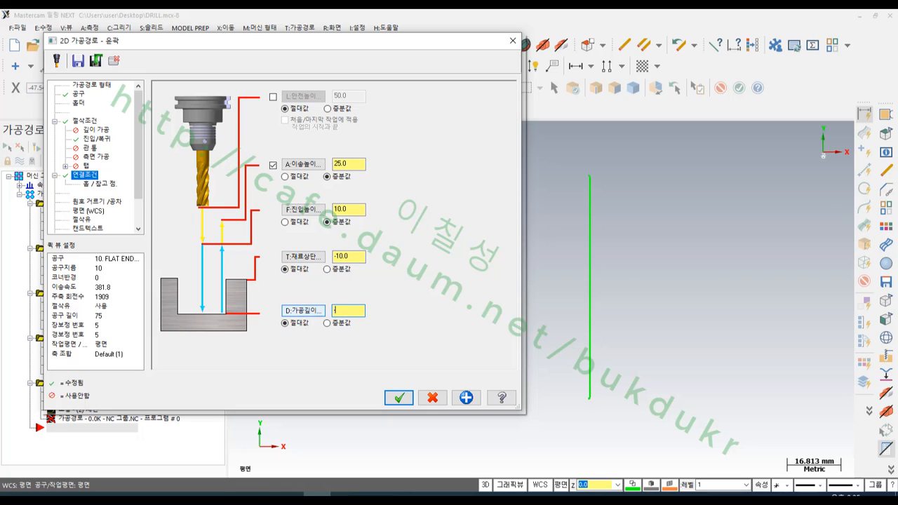
{"action": "type", "text": "-10"}
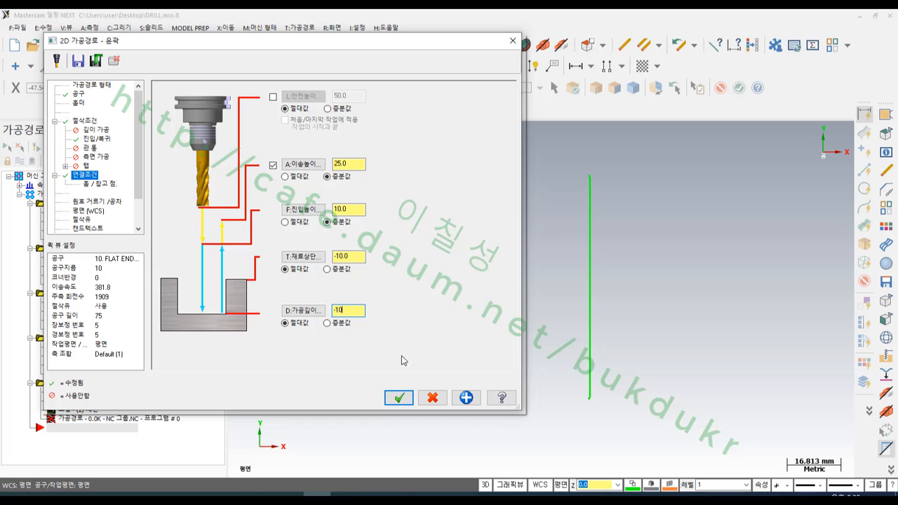
{"action": "left_click", "coordinate": [398, 398]}
- Backplot the new 2D contour toolpath to check the endmill's start position at the chamfered corner, and close the backplot
{"action": "scroll", "coordinate": [586, 311], "scroll_direction": "down", "scroll_amount": 1}
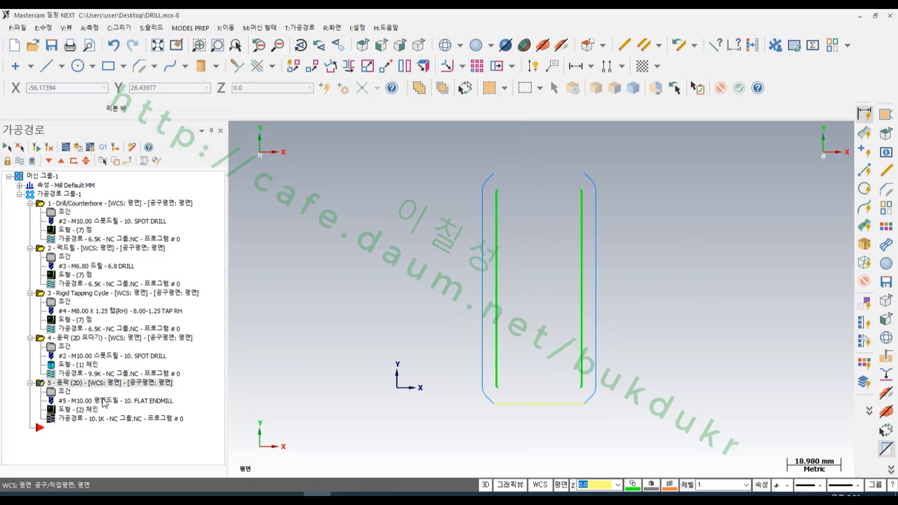
{"action": "left_click", "coordinate": [105, 422]}
{"action": "scroll", "coordinate": [606, 167], "scroll_direction": "up", "scroll_amount": 10}
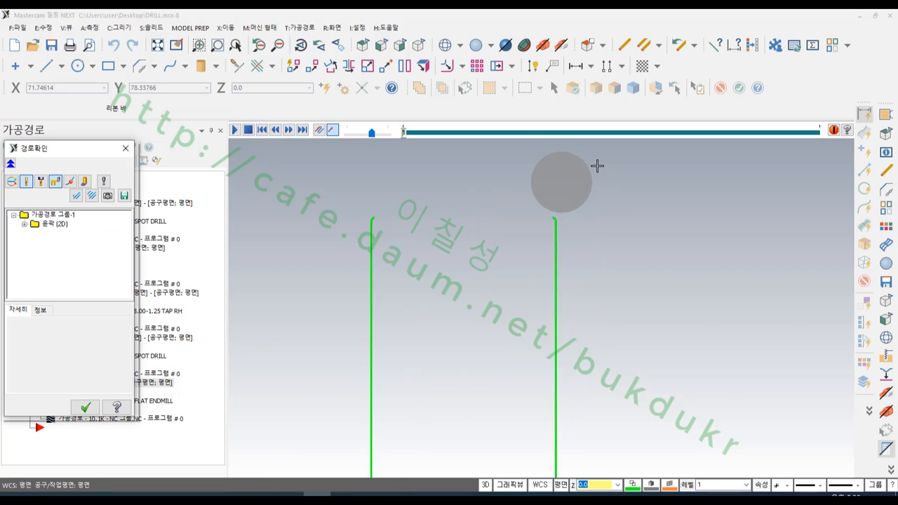
{"action": "scroll", "coordinate": [586, 192], "scroll_direction": "down", "scroll_amount": 6}
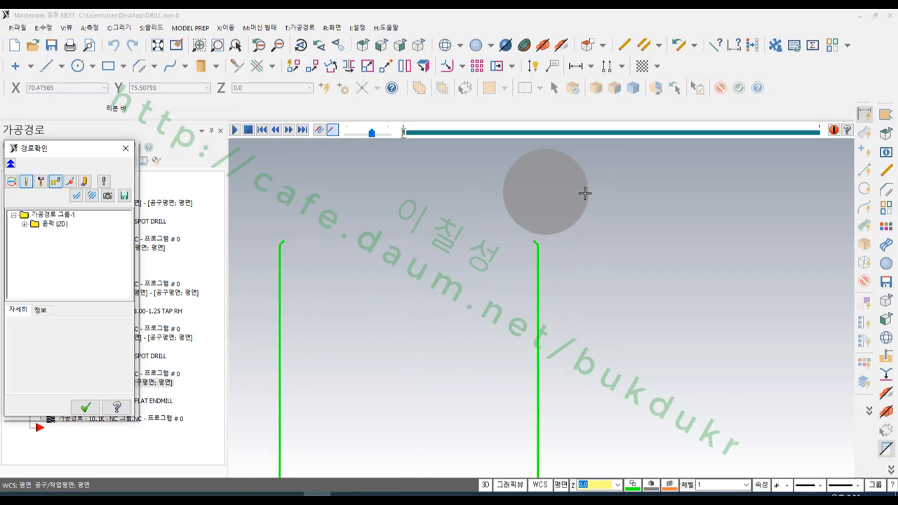
{"action": "key", "text": "Escape"}
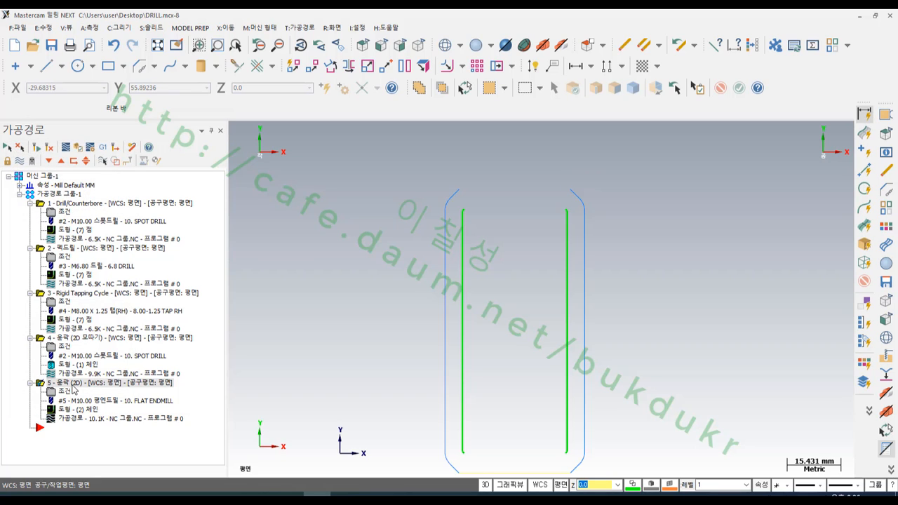
- Run the material-removal simulation of the 2D contour operation in an isometric view
{"action": "left_click", "coordinate": [78, 155]}
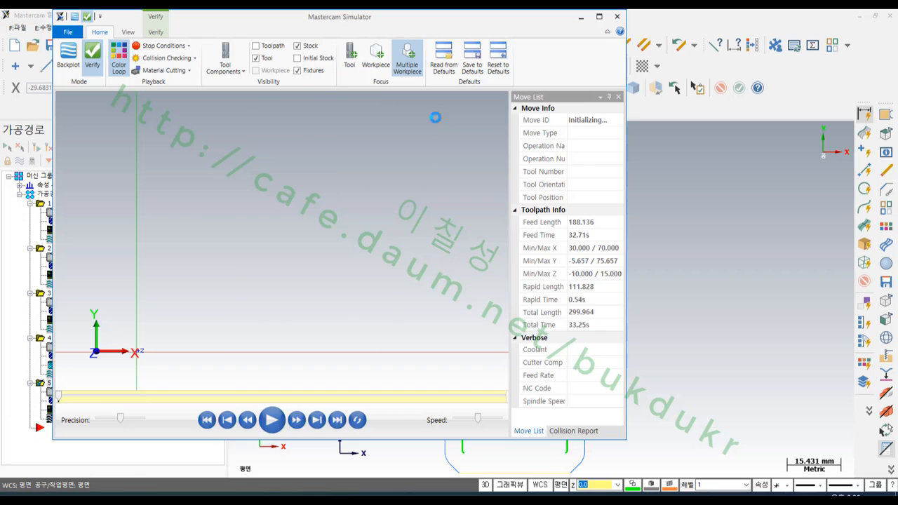
{"action": "right_click", "coordinate": [425, 164]}
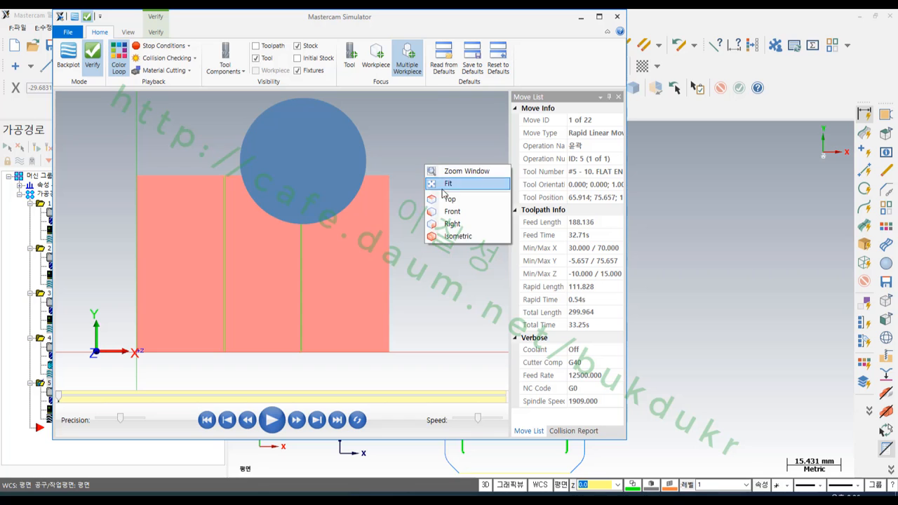
{"action": "left_click", "coordinate": [447, 233]}
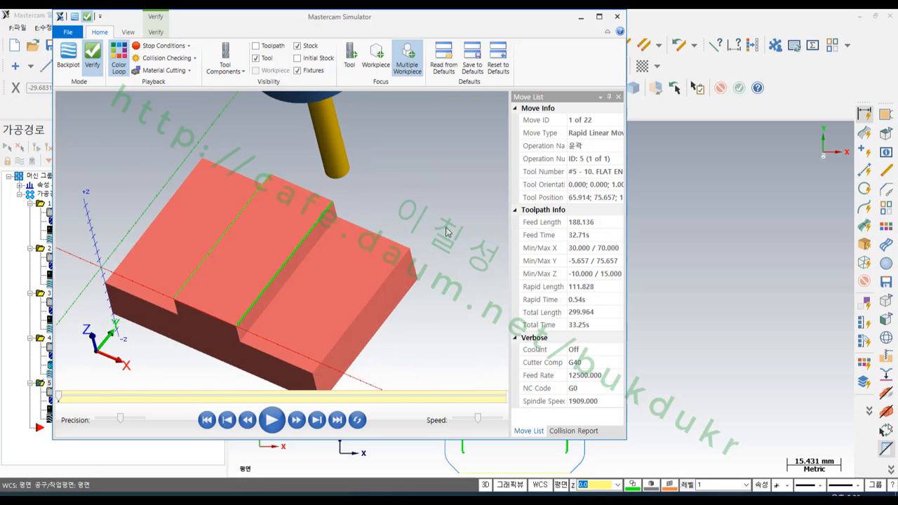
{"action": "left_click", "coordinate": [272, 420]}
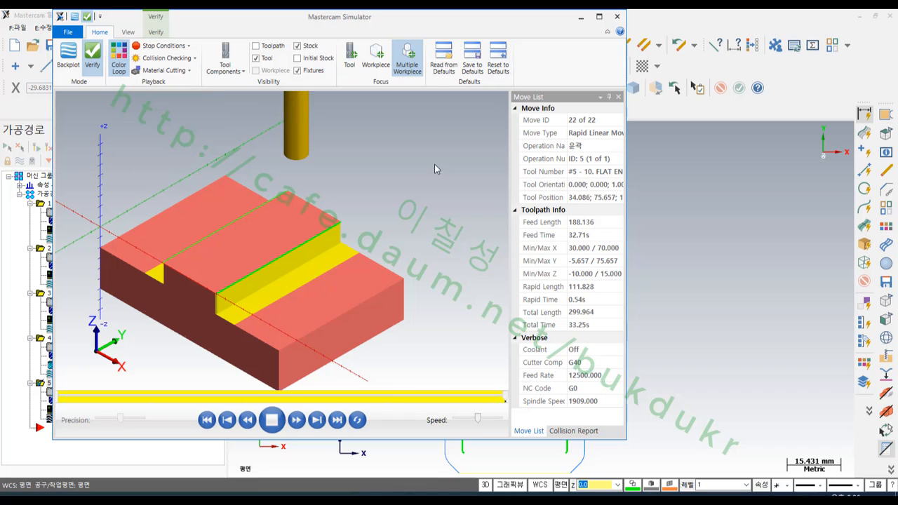
- Inspect the machined corner chamfer and side wall of the raised step on the simulated stock
{"action": "scroll", "coordinate": [207, 310], "scroll_direction": "up", "scroll_amount": 5}
{"action": "scroll", "coordinate": [256, 270], "scroll_direction": "up", "scroll_amount": 2}
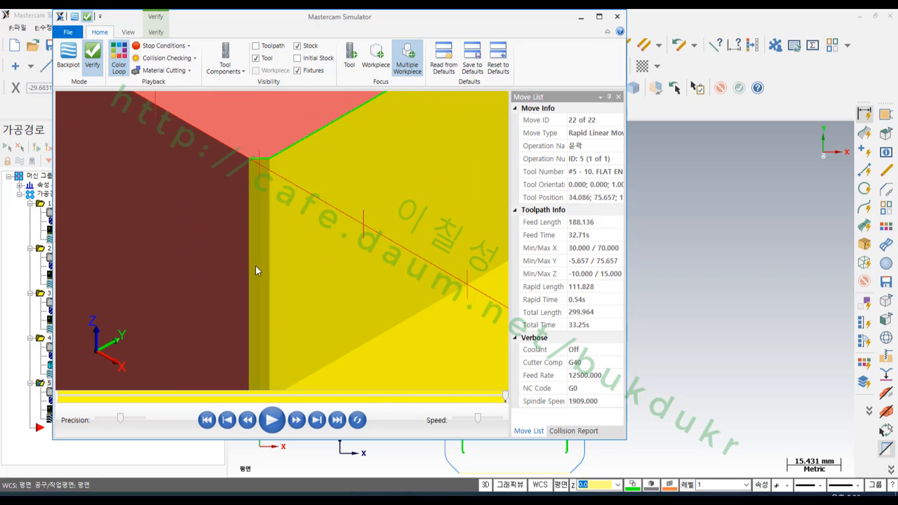
{"action": "scroll", "coordinate": [266, 179], "scroll_direction": "down", "scroll_amount": 2}
{"action": "scroll", "coordinate": [172, 358], "scroll_direction": "down", "scroll_amount": 2}
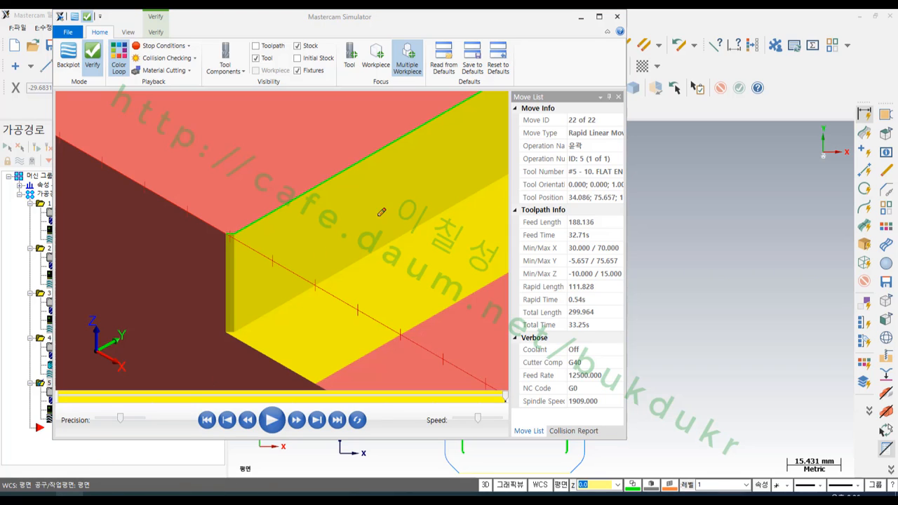
{"action": "mouse_move", "coordinate": [390, 202]}
{"action": "left_mouse_down"}
{"action": "mouse_move", "coordinate": [392, 162]}
{"action": "mouse_move", "coordinate": [391, 191]}
{"action": "left_mouse_up"}
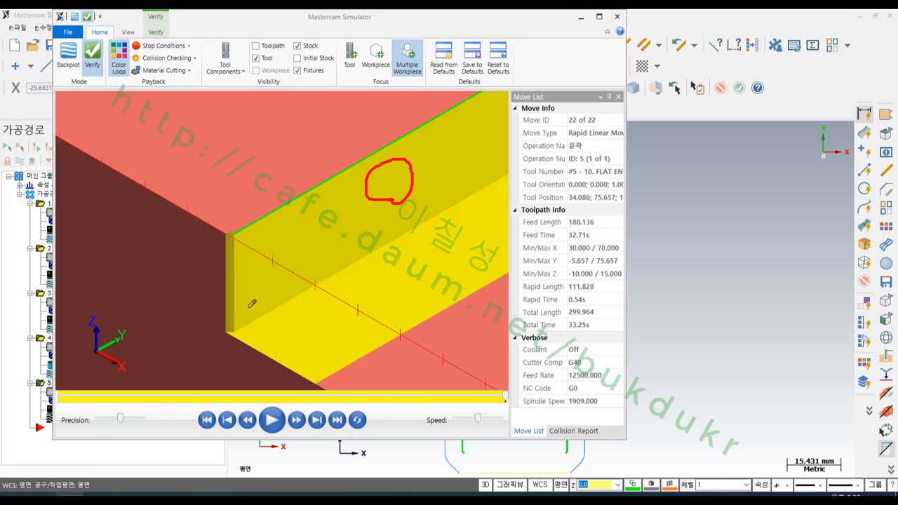
{"action": "mouse_move", "coordinate": [236, 335]}
{"action": "left_mouse_down"}
{"action": "mouse_move", "coordinate": [206, 255]}
{"action": "mouse_move", "coordinate": [245, 257]}
{"action": "mouse_move", "coordinate": [237, 333]}
{"action": "left_mouse_up"}
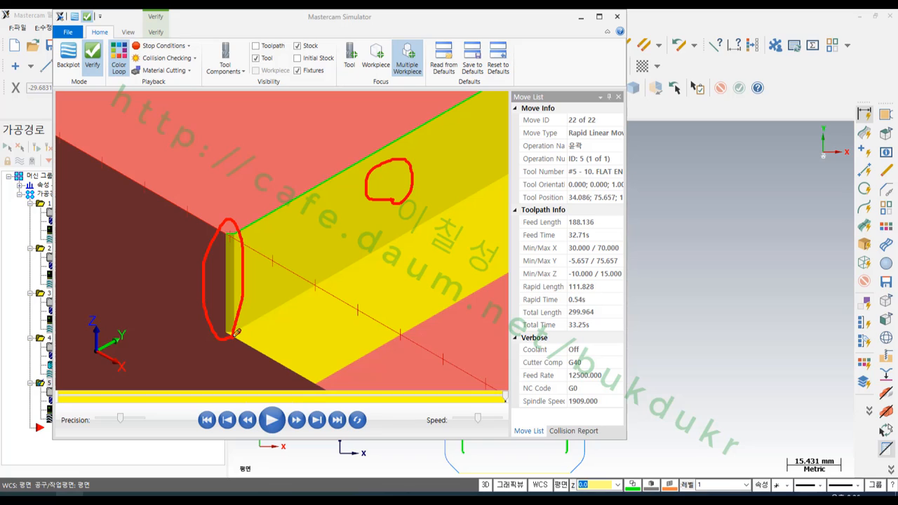
{"action": "left_click_drag", "start_coordinate": [500, 281], "coordinate": [377, 380]}
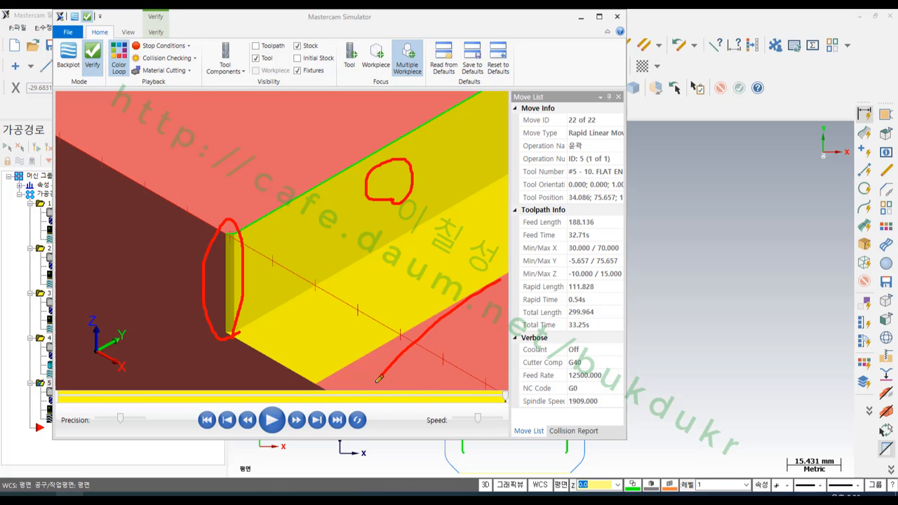
{"action": "left_click_drag", "start_coordinate": [495, 332], "coordinate": [395, 403]}
{"action": "left_click_drag", "start_coordinate": [458, 282], "coordinate": [344, 363]}
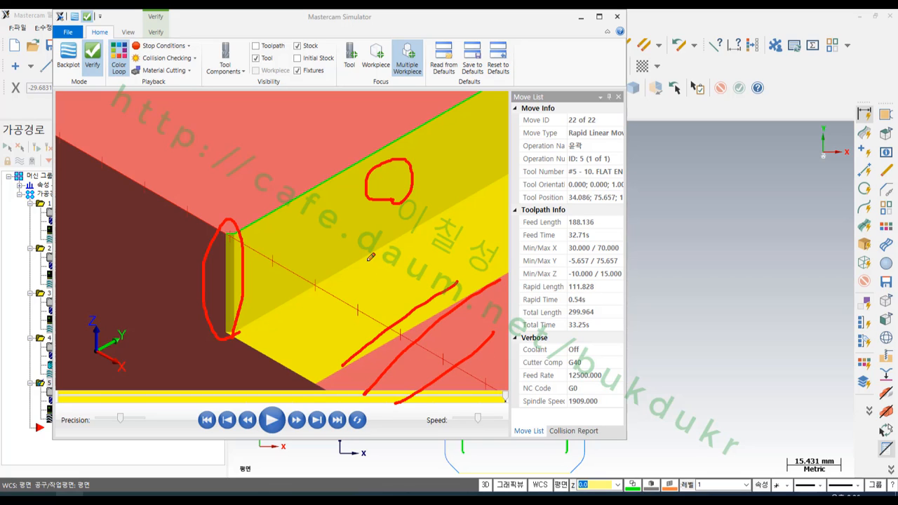
{"action": "mouse_move", "coordinate": [355, 251]}
{"action": "left_mouse_down"}
{"action": "mouse_move", "coordinate": [313, 190]}
{"action": "mouse_move", "coordinate": [349, 245]}
{"action": "left_mouse_up"}
{"action": "left_click_drag", "start_coordinate": [418, 148], "coordinate": [456, 169]}
{"action": "left_click_drag", "start_coordinate": [460, 129], "coordinate": [452, 133]}
{"action": "mouse_move", "coordinate": [465, 177]}
{"action": "left_mouse_down"}
{"action": "mouse_move", "coordinate": [396, 113]}
{"action": "mouse_move", "coordinate": [490, 153]}
{"action": "left_mouse_up"}
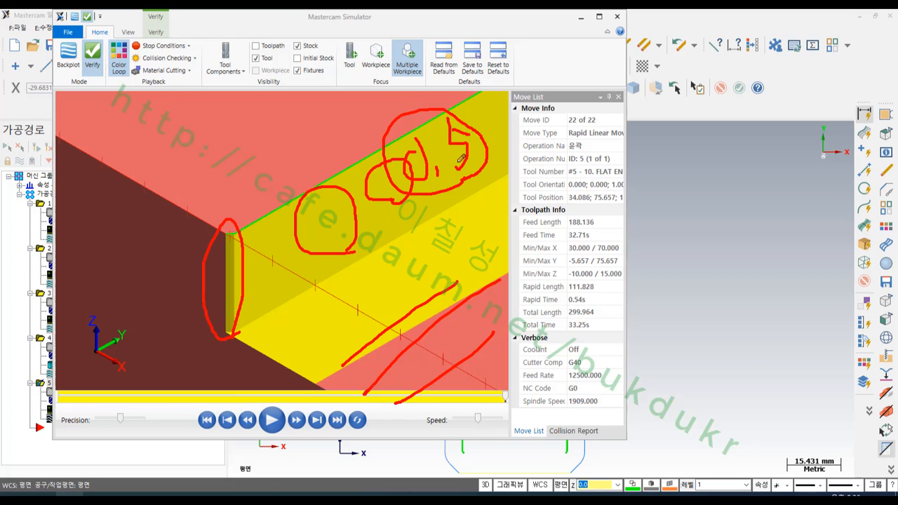
{"action": "left_click_drag", "start_coordinate": [219, 279], "coordinate": [250, 271]}
{"action": "mouse_move", "coordinate": [500, 114]}
{"action": "left_mouse_down"}
{"action": "mouse_move", "coordinate": [248, 281]}
{"action": "mouse_move", "coordinate": [172, 257]}
{"action": "left_mouse_up"}
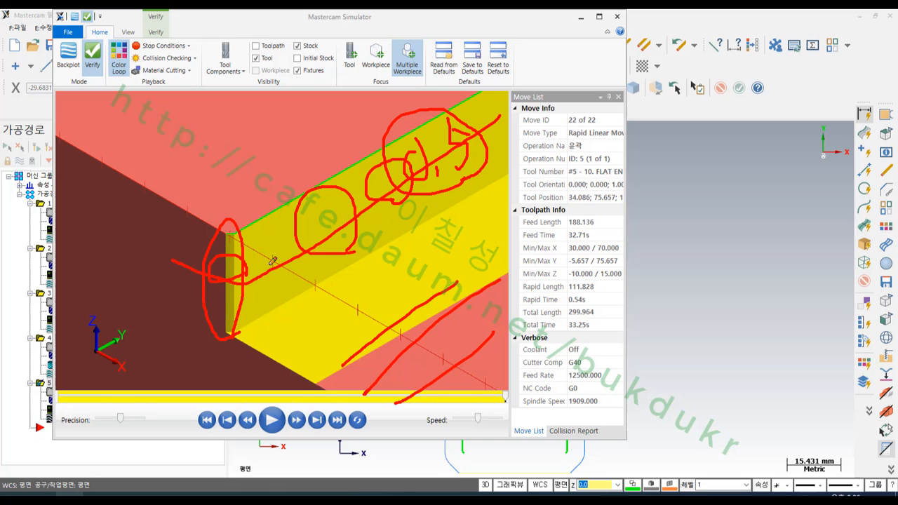
{"action": "right_click", "coordinate": [266, 173]}
{"action": "left_click", "coordinate": [306, 289]}
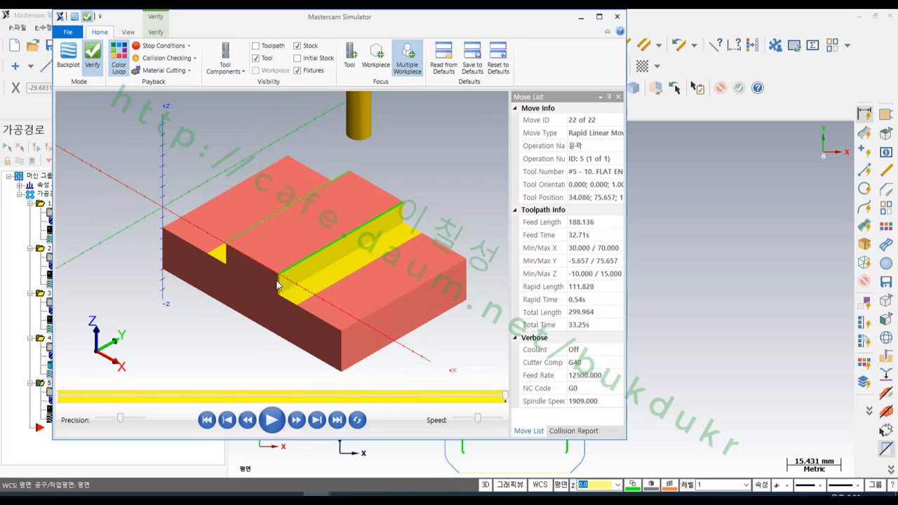
- Inspect the raised step's machined side walls and corners on the simulated stock from several angles, and close the simulation
{"action": "scroll", "coordinate": [387, 242], "scroll_direction": "up", "scroll_amount": 2}
{"action": "scroll", "coordinate": [388, 239], "scroll_direction": "down", "scroll_amount": 2}
{"action": "middle_click_drag", "start_coordinate": [387, 238], "coordinate": [275, 275]}
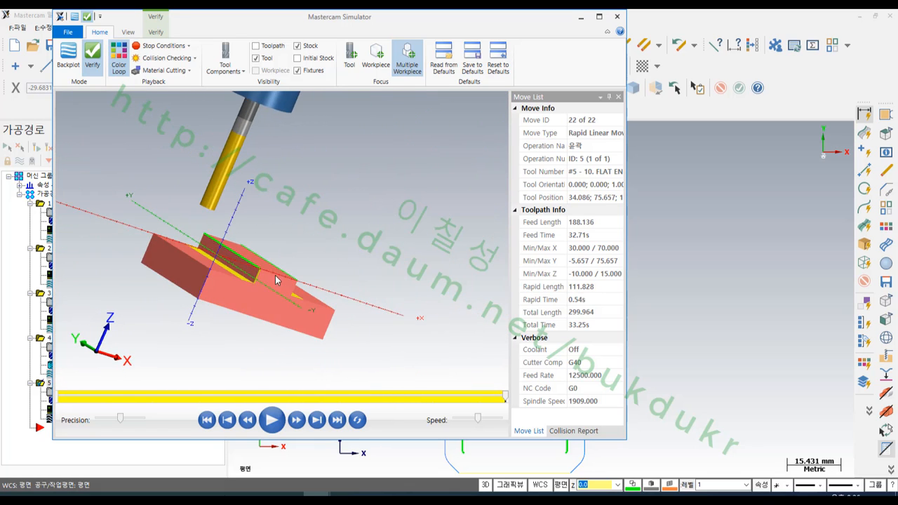
{"action": "scroll", "coordinate": [243, 277], "scroll_direction": "up", "scroll_amount": 3}
{"action": "scroll", "coordinate": [243, 276], "scroll_direction": "up", "scroll_amount": 2}
{"action": "middle_click_drag", "start_coordinate": [315, 251], "coordinate": [267, 255]}
{"action": "scroll", "coordinate": [192, 196], "scroll_direction": "down", "scroll_amount": 5}
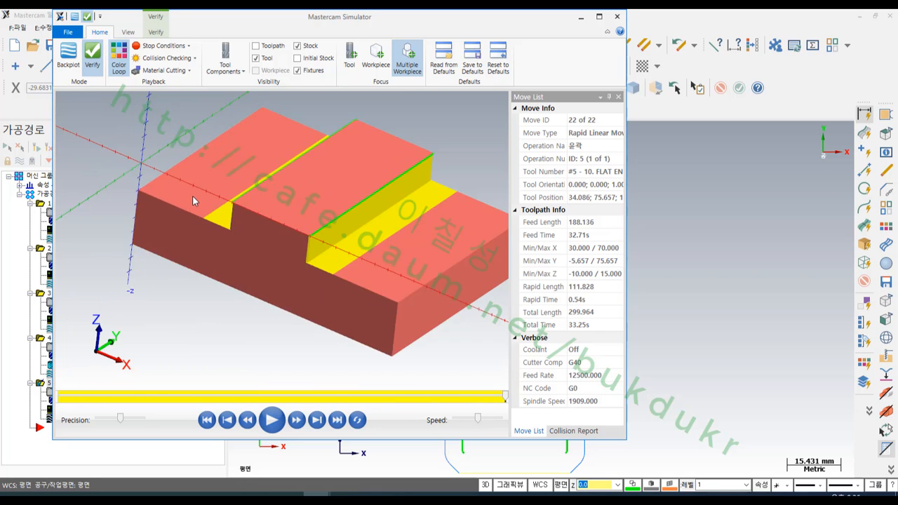
{"action": "scroll", "coordinate": [280, 207], "scroll_direction": "down", "scroll_amount": 3}
{"action": "middle_click_drag", "start_coordinate": [279, 207], "coordinate": [274, 215]}
{"action": "scroll", "coordinate": [292, 183], "scroll_direction": "up", "scroll_amount": 2}
{"action": "scroll", "coordinate": [294, 226], "scroll_direction": "up", "scroll_amount": 2}
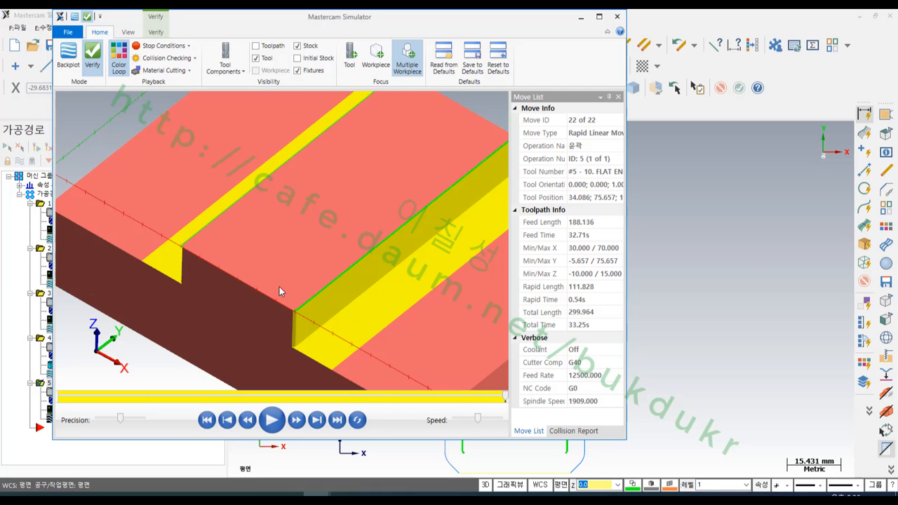
{"action": "left_click", "coordinate": [691, 20]}
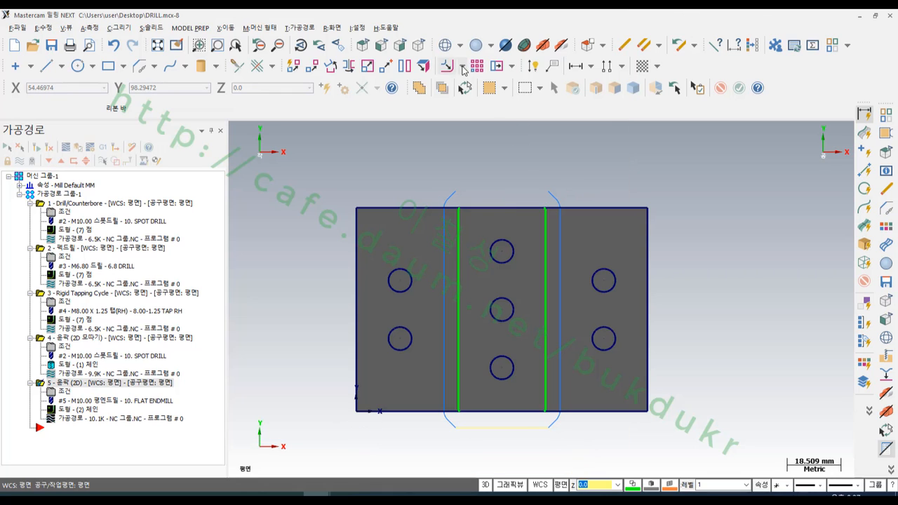
- Show the part in isometric view and hide all the wireframe geometry, keeping only the solid displayed
{"action": "left_click", "coordinate": [419, 45]}
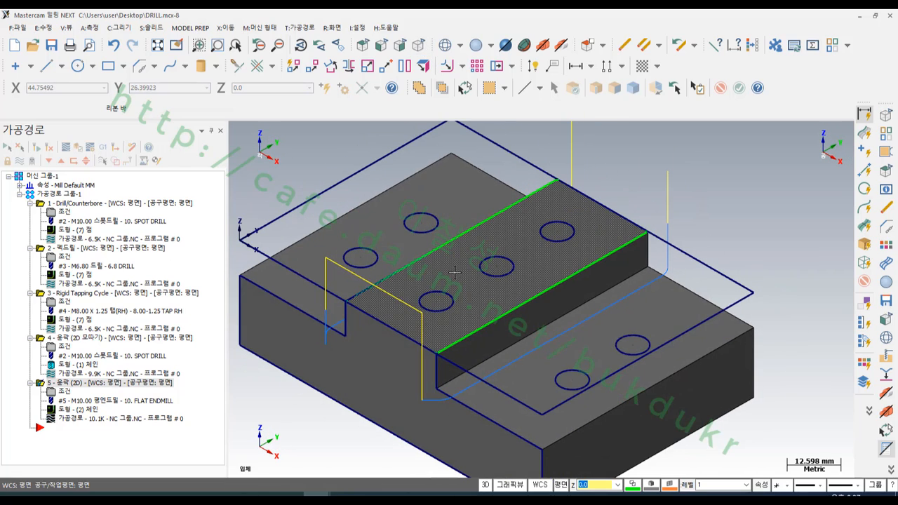
{"action": "left_click", "coordinate": [469, 261]}
{"action": "key", "text": "alt+e"}
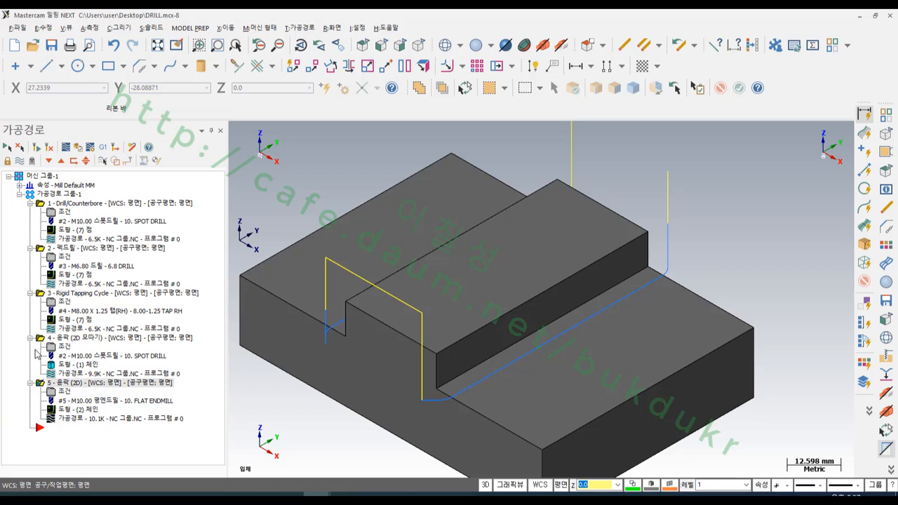
- Duplicate the existing 2D chamfer contour operation, placing the copy directly after the original
{"action": "left_click", "coordinate": [86, 340]}
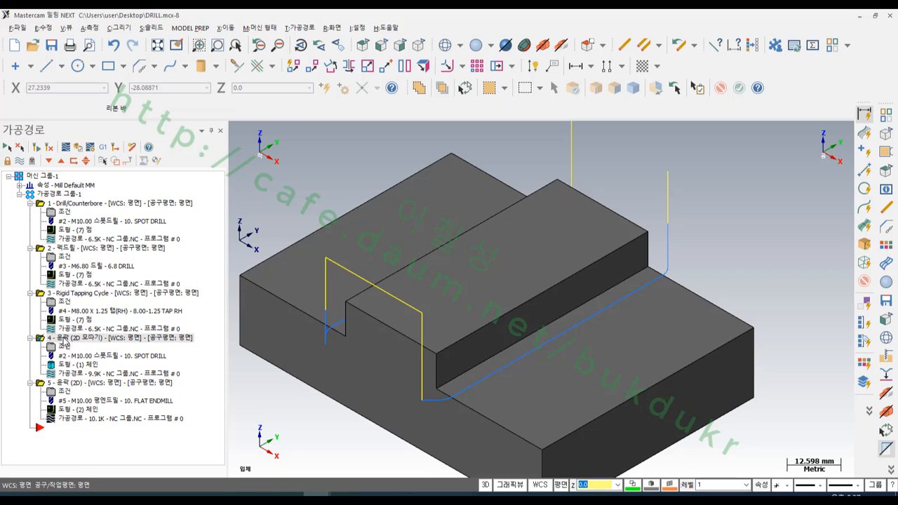
{"action": "right_click_drag", "start_coordinate": [64, 340], "coordinate": [73, 345]}
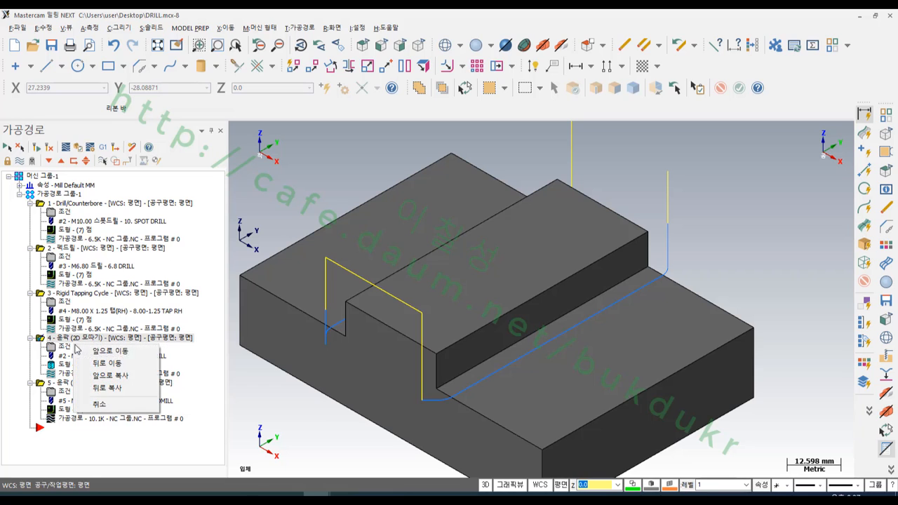
{"action": "left_click", "coordinate": [113, 388]}
- Rechain the copied chamfer operation to the closed edge loop around the raised step's top face
{"action": "left_click", "coordinate": [71, 391]}
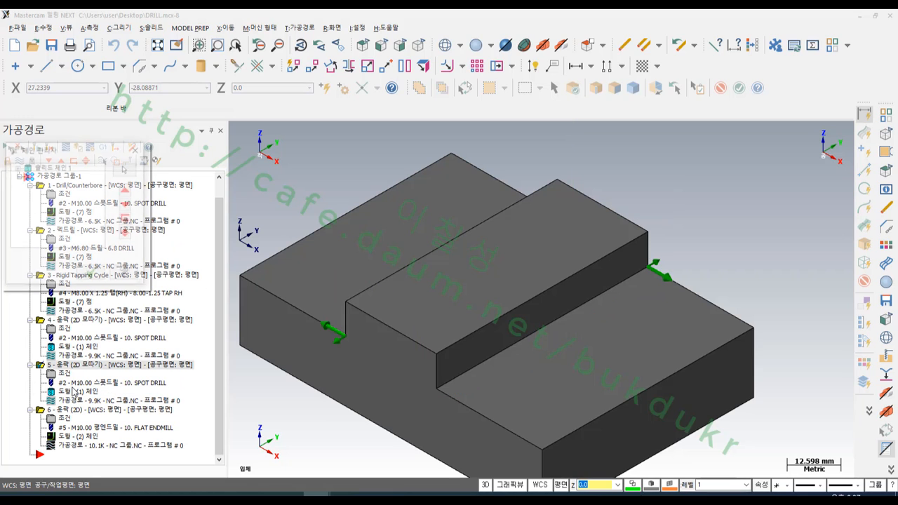
{"action": "right_click", "coordinate": [46, 201]}
{"action": "left_click", "coordinate": [93, 236]}
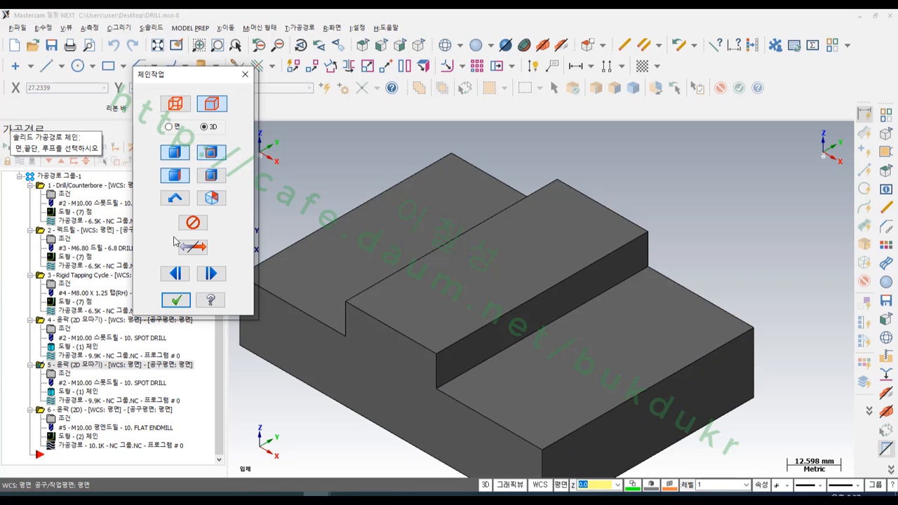
{"action": "left_click", "coordinate": [631, 260]}
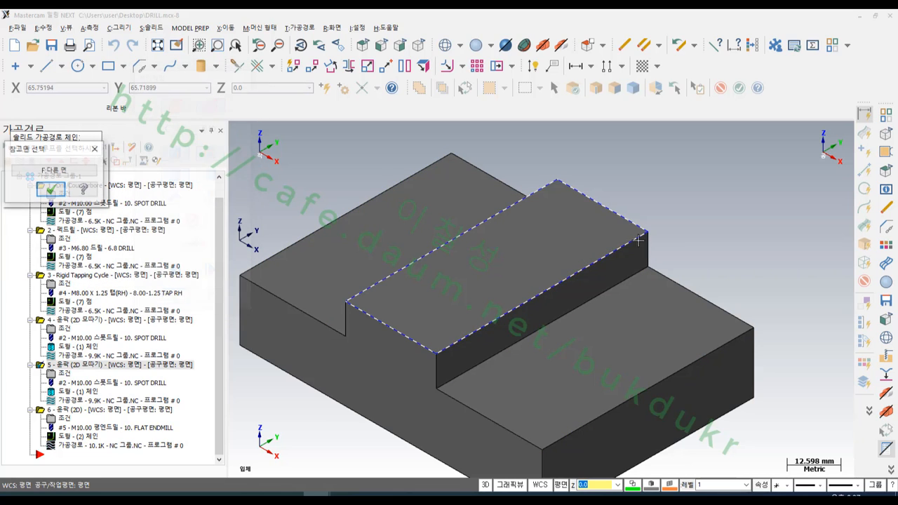
{"action": "left_click", "coordinate": [49, 191]}
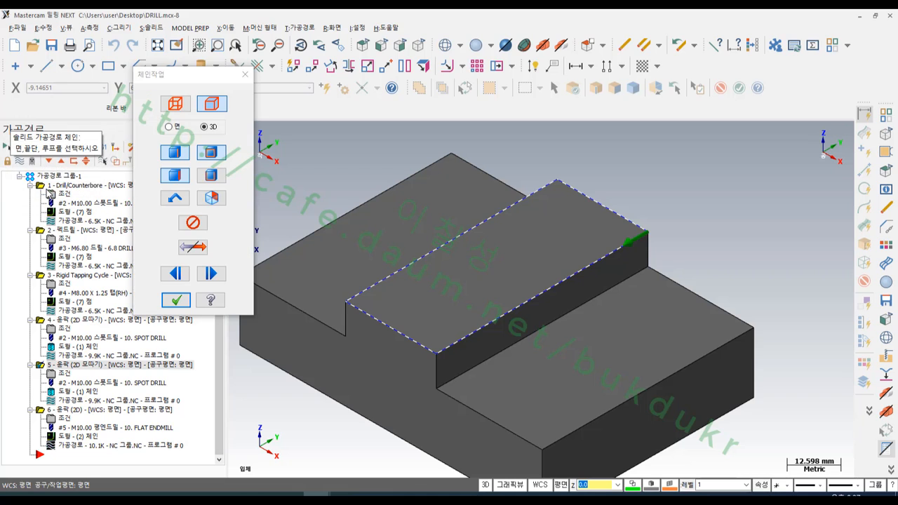
{"action": "left_click", "coordinate": [181, 301]}
{"action": "left_click", "coordinate": [91, 275]}
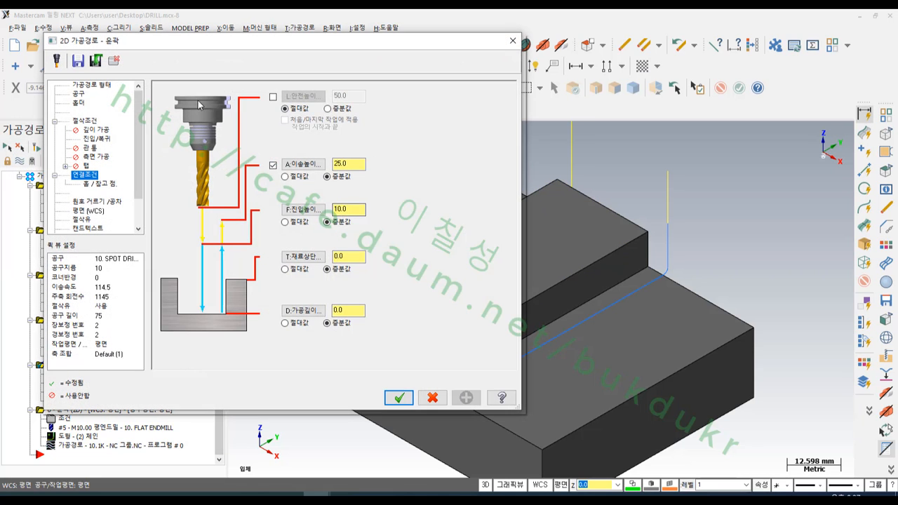
- Turn off lead in/out for the copied chamfer operation and regenerate its toolpath
{"action": "left_click", "coordinate": [98, 138]}
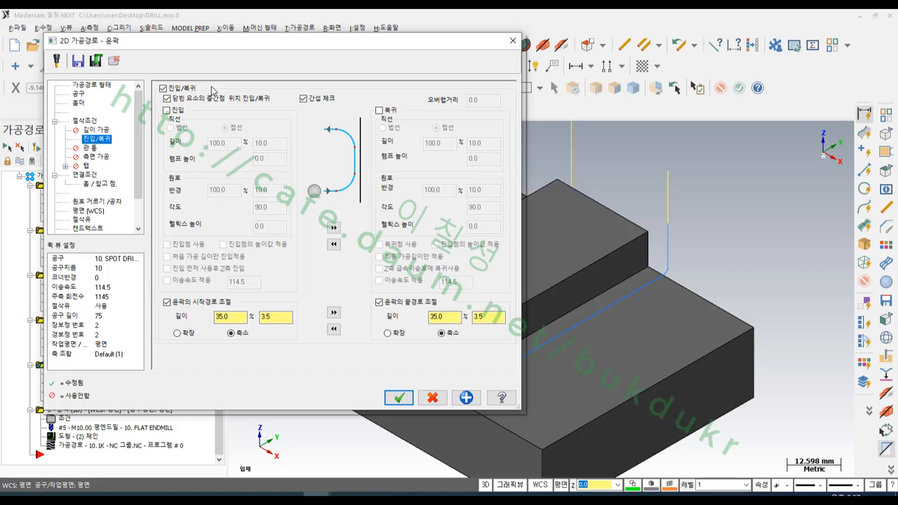
{"action": "left_click", "coordinate": [163, 89]}
{"action": "left_click", "coordinate": [399, 398]}
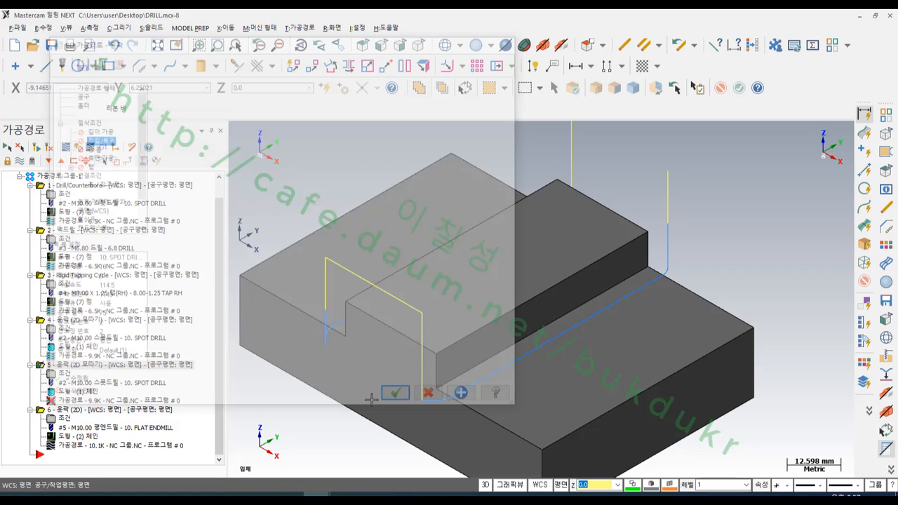
{"action": "left_click", "coordinate": [36, 147]}
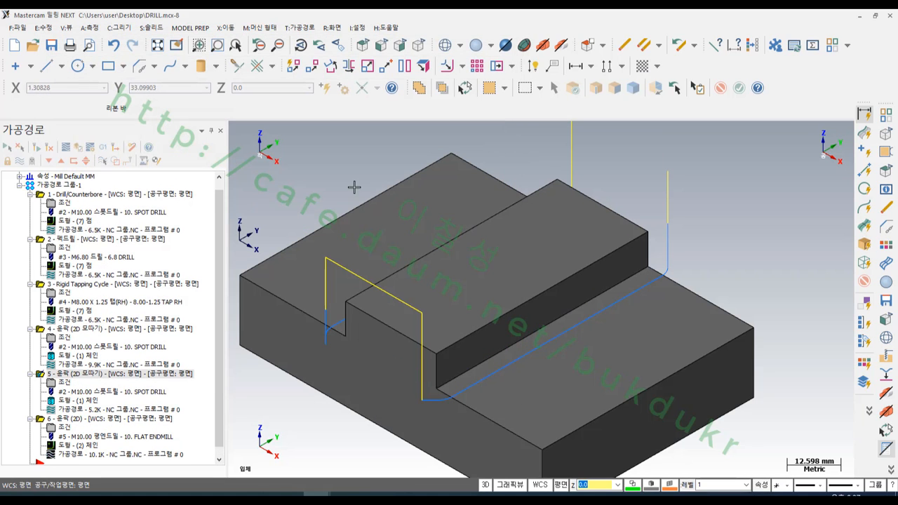
- Display the copied chamfer operation's toolpath around the raised step
{"action": "scroll", "coordinate": [465, 197], "scroll_direction": "down", "scroll_amount": 2}
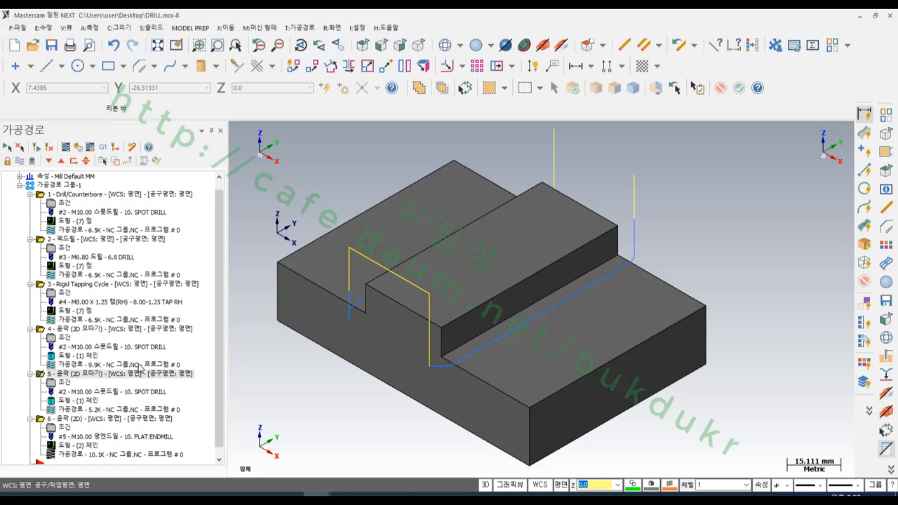
{"action": "left_click_drag", "start_coordinate": [218, 319], "coordinate": [218, 328]}
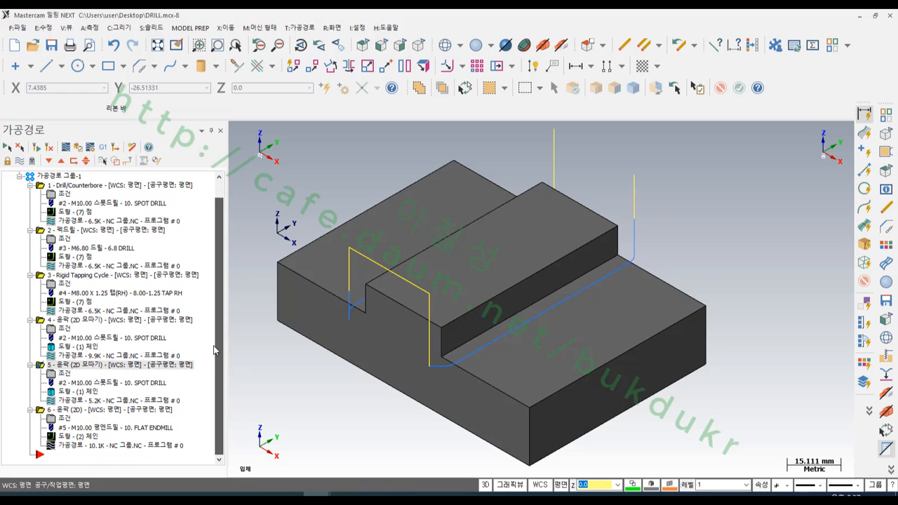
{"action": "left_click", "coordinate": [64, 409]}
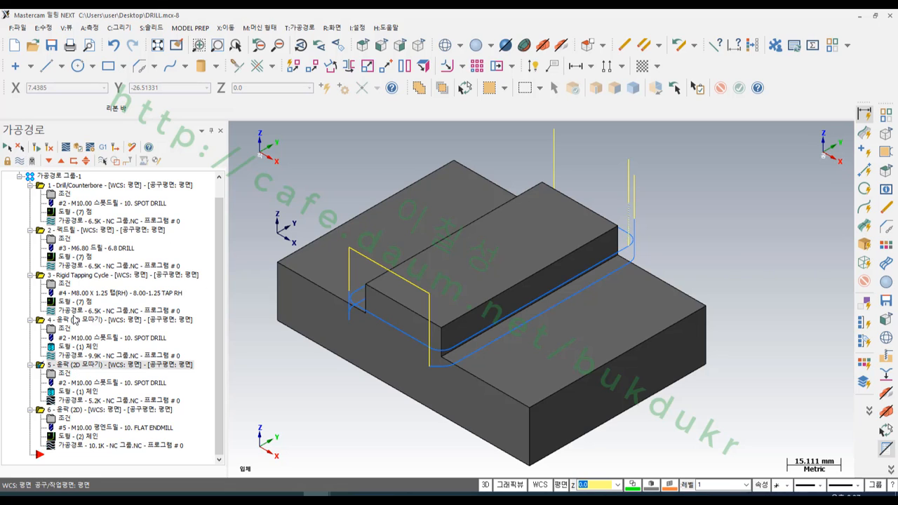
- Simulate both 2D chamfer operations together with the 2D contour and examine the raised step's front corner up close
{"action": "left_click", "coordinate": [74, 314]}
{"action": "left_click", "coordinate": [84, 408]}
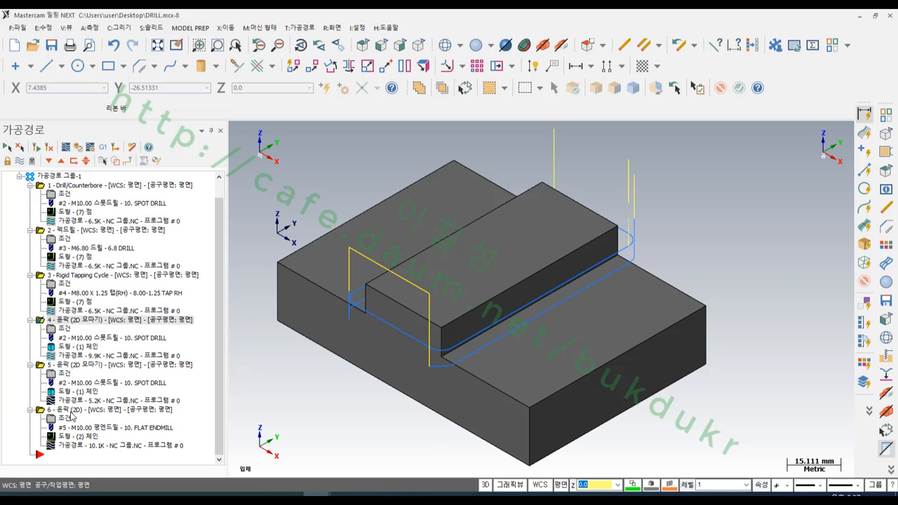
{"action": "left_click", "coordinate": [73, 413]}
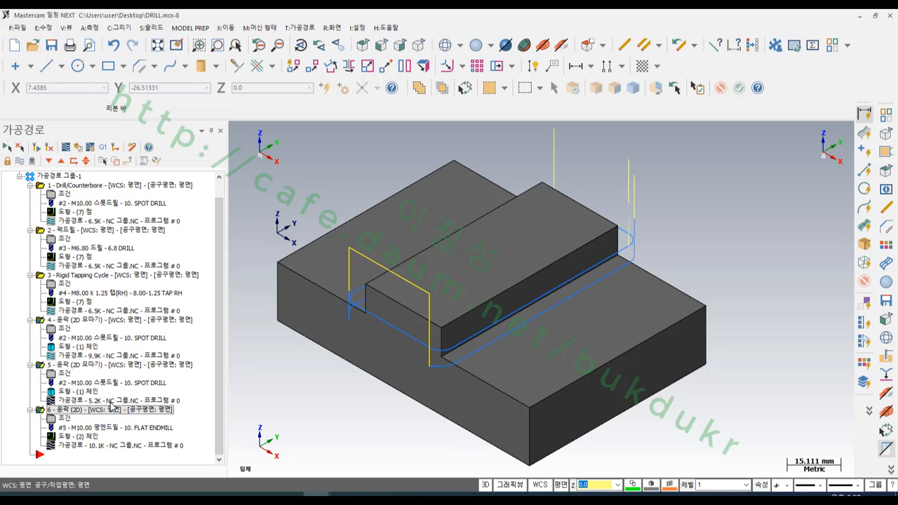
{"action": "left_click", "coordinate": [80, 149]}
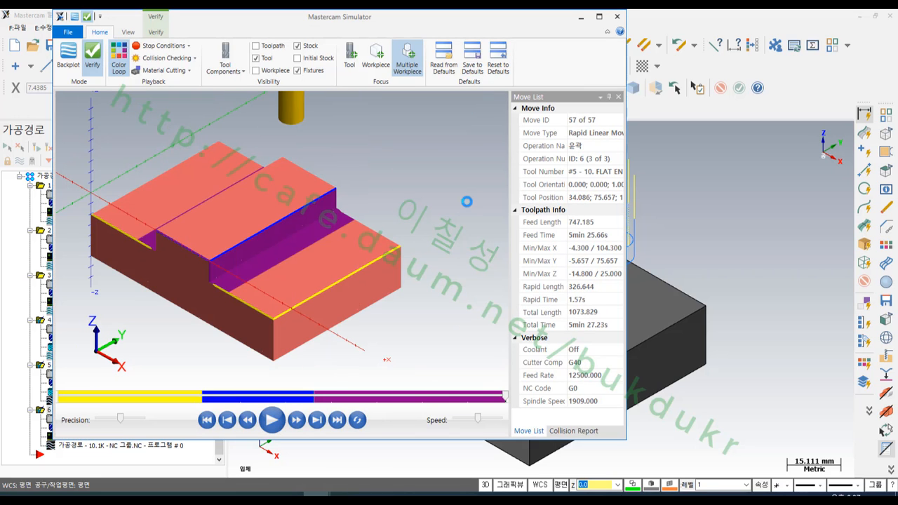
{"action": "scroll", "coordinate": [231, 257], "scroll_direction": "up", "scroll_amount": 5}
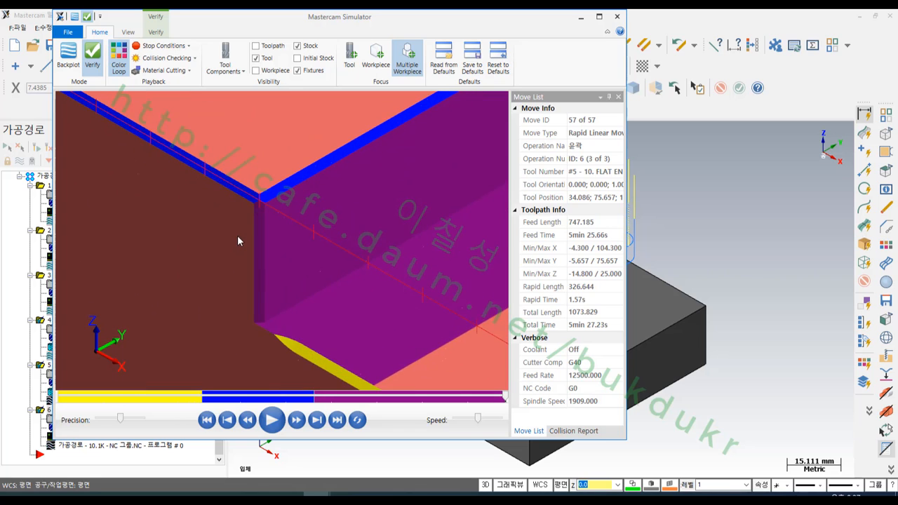
{"action": "scroll", "coordinate": [254, 182], "scroll_direction": "up", "scroll_amount": 2}
{"action": "left_click", "coordinate": [69, 495]}
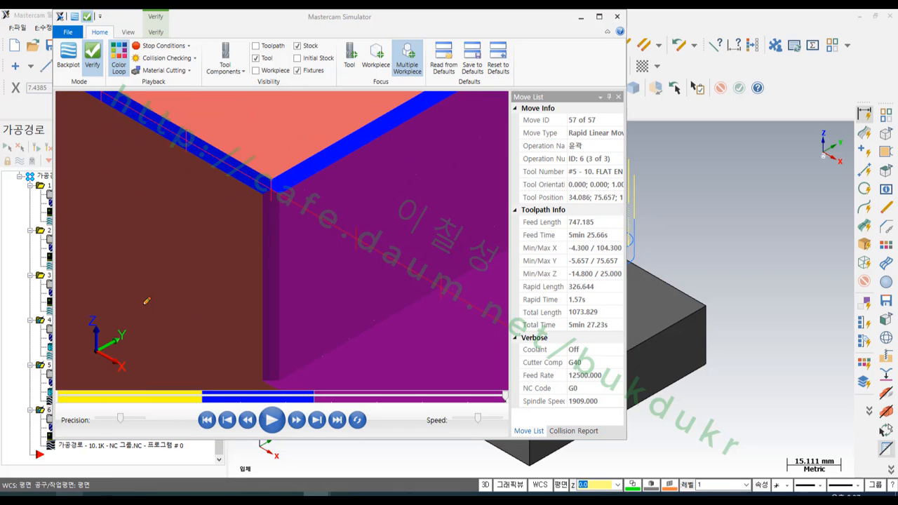
{"action": "left_click_drag", "start_coordinate": [236, 170], "coordinate": [211, 177]}
{"action": "mouse_move", "coordinate": [337, 177]}
{"action": "left_mouse_down"}
{"action": "mouse_move", "coordinate": [298, 151]}
{"action": "mouse_move", "coordinate": [342, 169]}
{"action": "left_mouse_up"}
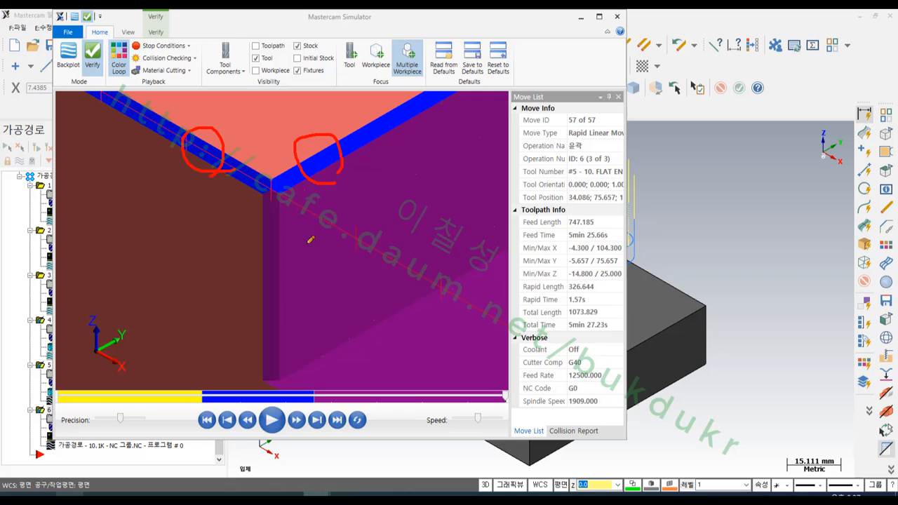
{"action": "mouse_move", "coordinate": [289, 301]}
{"action": "left_mouse_down"}
{"action": "mouse_move", "coordinate": [277, 254]}
{"action": "mouse_move", "coordinate": [287, 290]}
{"action": "left_mouse_up"}
{"action": "mouse_move", "coordinate": [272, 372]}
{"action": "left_mouse_down"}
{"action": "mouse_move", "coordinate": [341, 414]}
{"action": "mouse_move", "coordinate": [312, 416]}
{"action": "left_mouse_up"}
{"action": "right_click", "coordinate": [370, 241]}
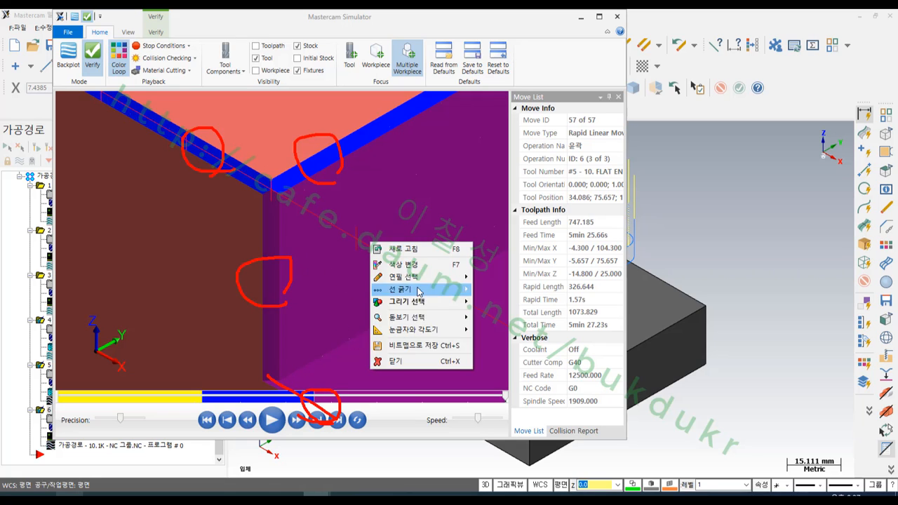
{"action": "left_click", "coordinate": [402, 362]}
{"action": "scroll", "coordinate": [321, 287], "scroll_direction": "down", "scroll_amount": 6}
{"action": "scroll", "coordinate": [320, 220], "scroll_direction": "down", "scroll_amount": 5}
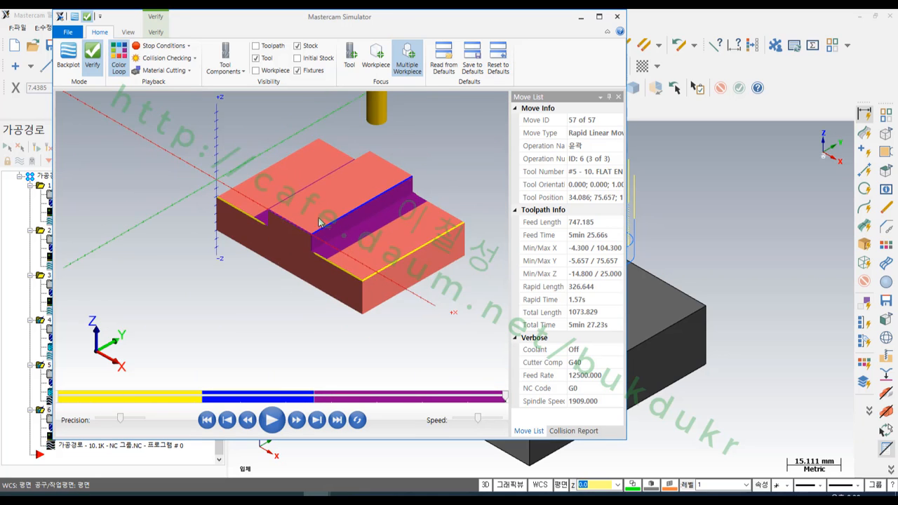